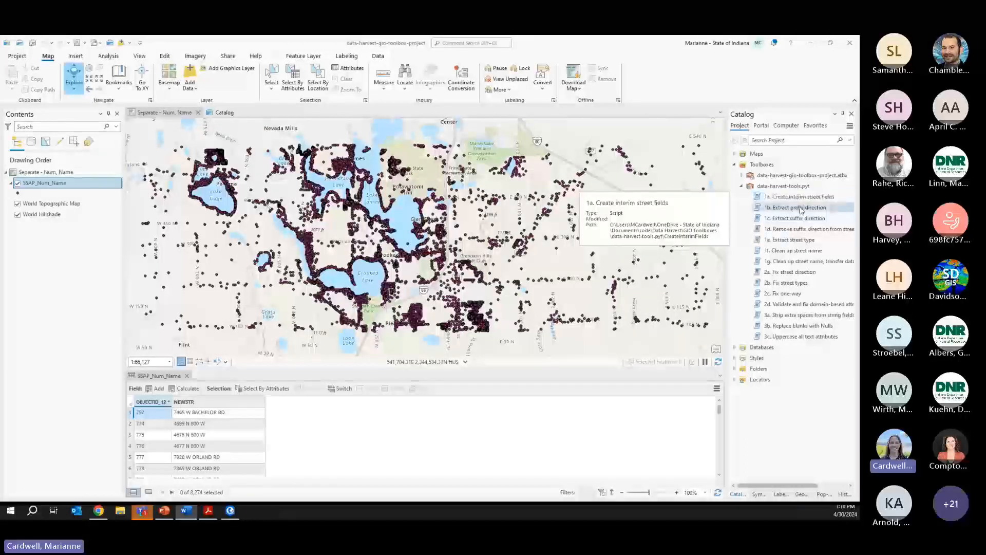
- Open '1a. Create interim street fields' on layer SSAP_Num_Name, then switch to the toolbox manual in Acrobat
double_click(795, 198)
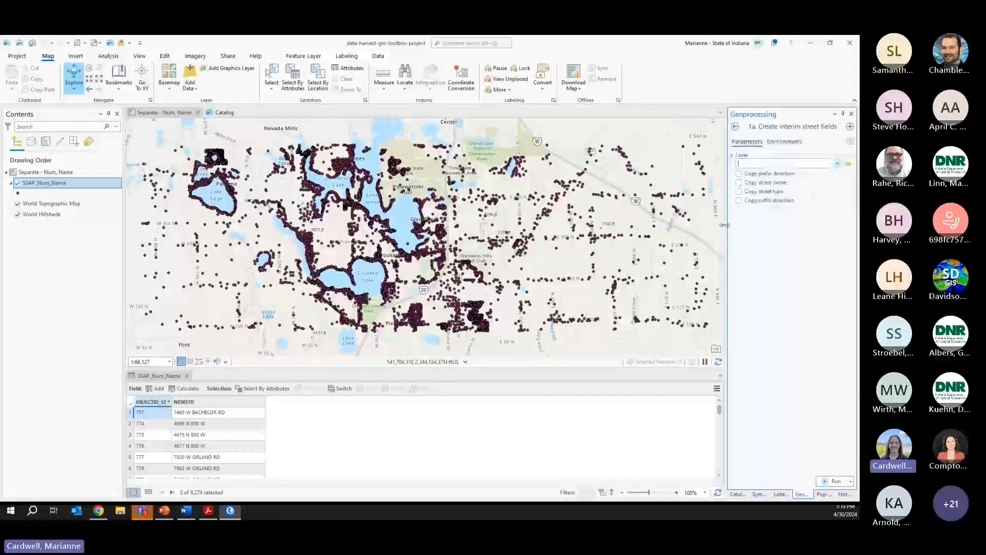
click(837, 165)
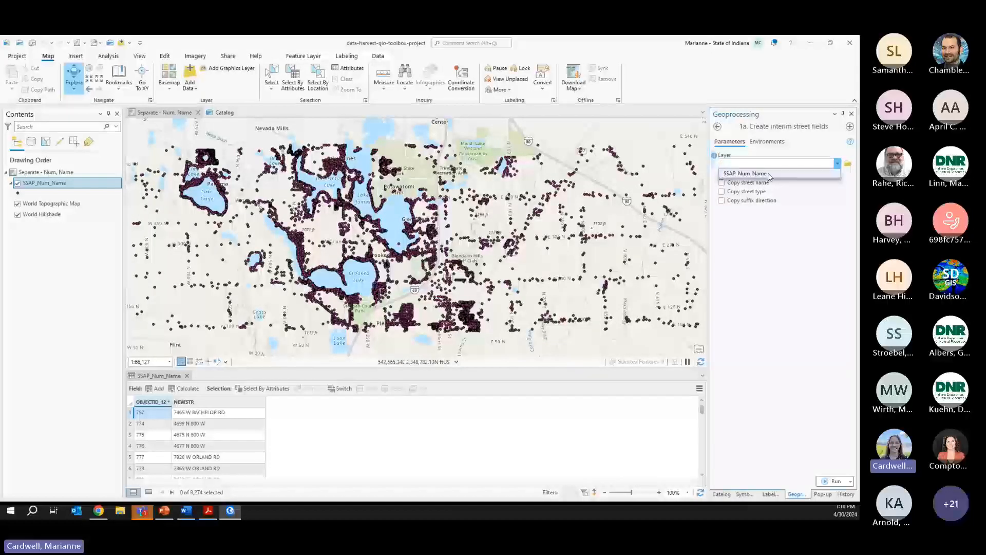
click(769, 174)
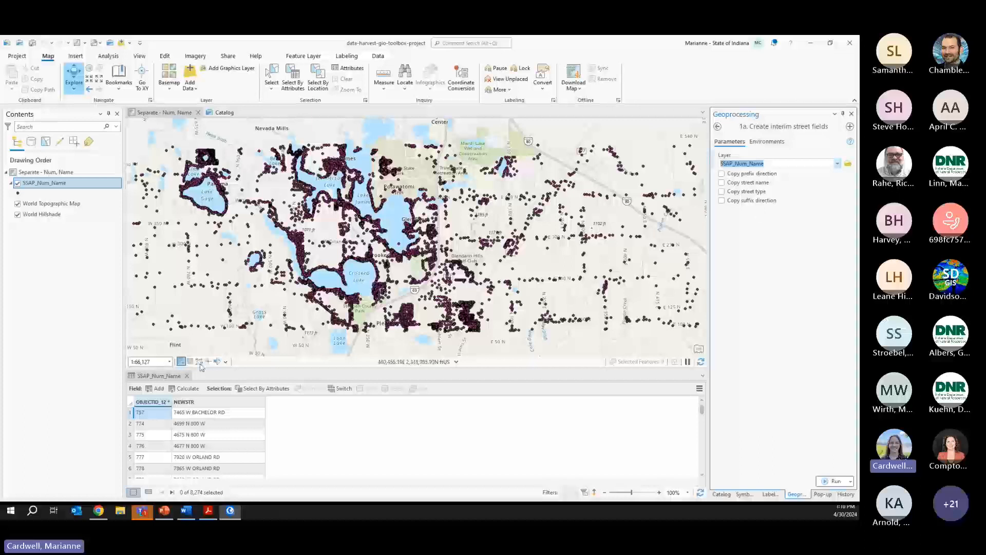
click(209, 512)
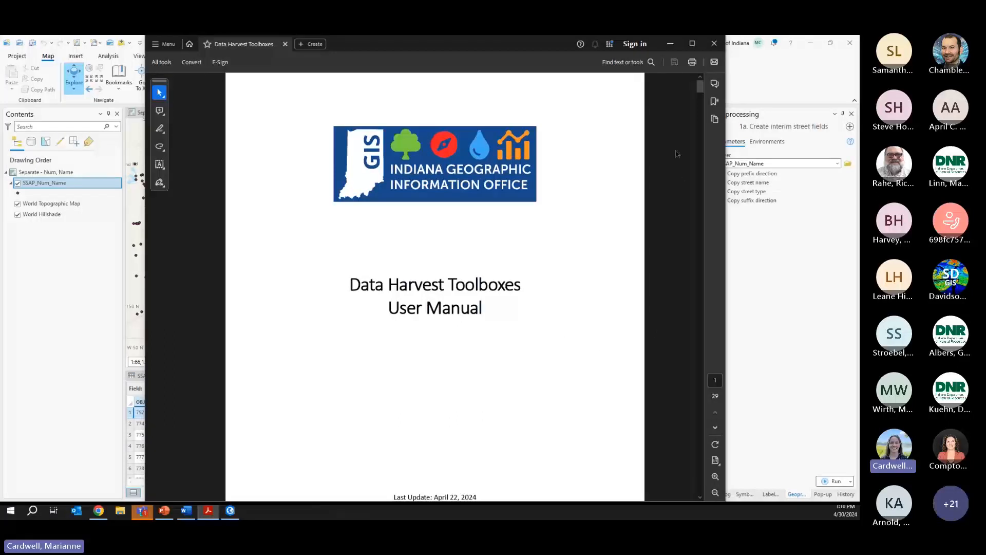
- Scroll the user manual through the 1a examples on pages 6–9, then minimize Acrobat
drag(700, 89, 709, 158)
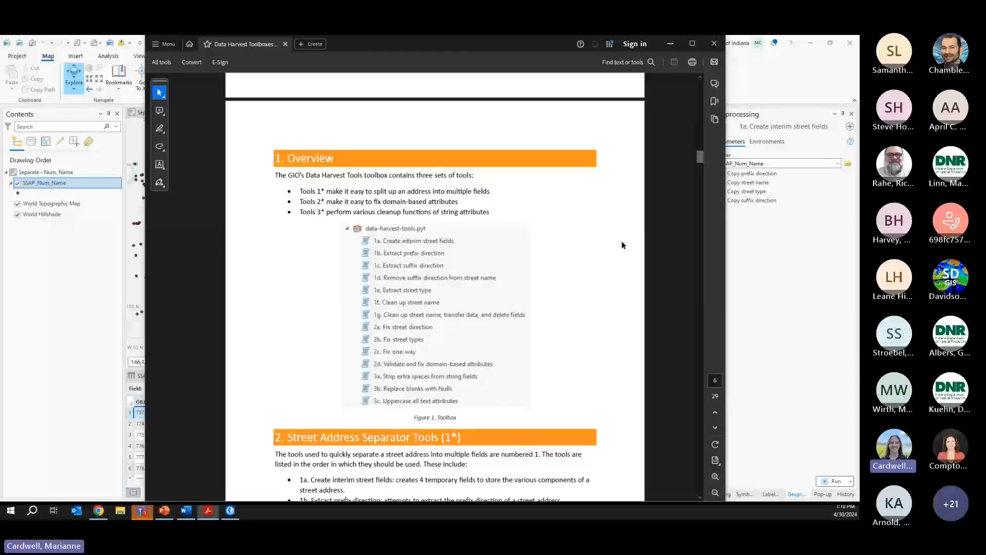
scroll(622, 245, down, 10)
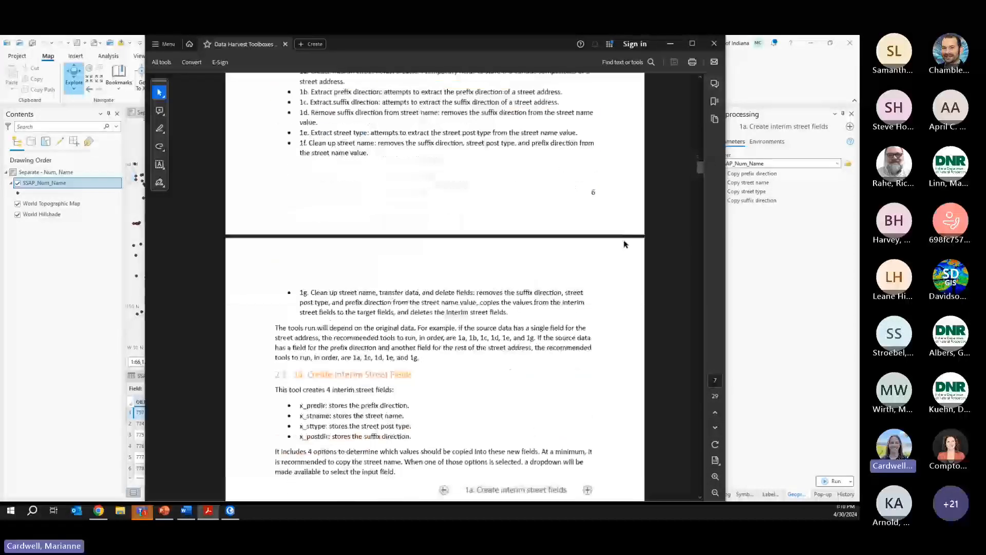
scroll(625, 244, down, 20)
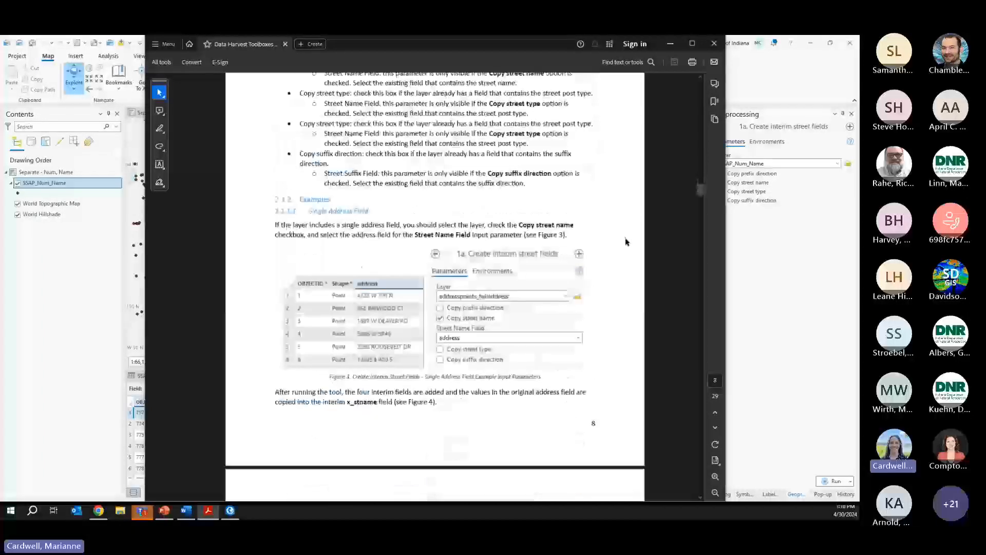
scroll(625, 242, down, 12)
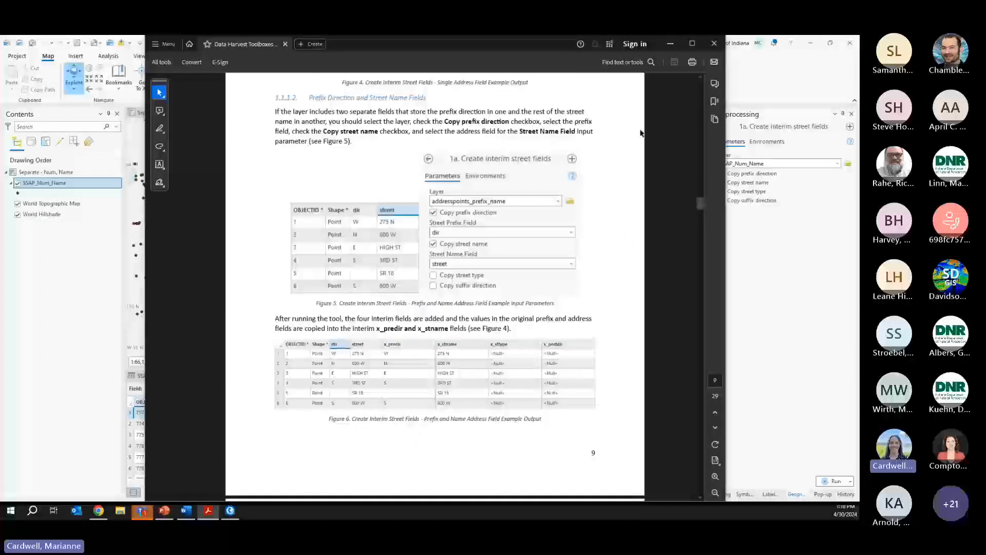
click(671, 45)
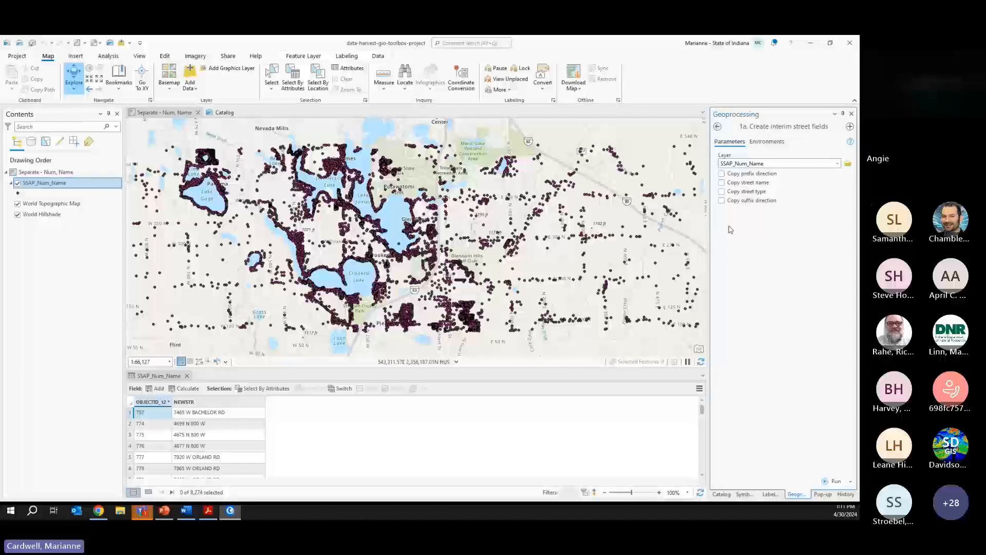
- Run the tool with Copy street name on and NEWSTR as Street Name Field, reviewing its run details
click(723, 183)
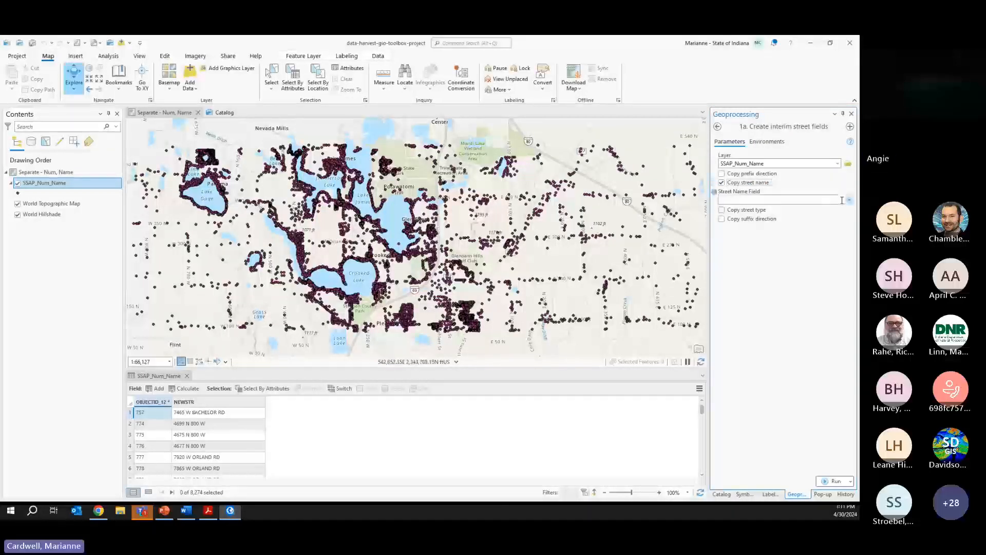
click(849, 200)
click(805, 229)
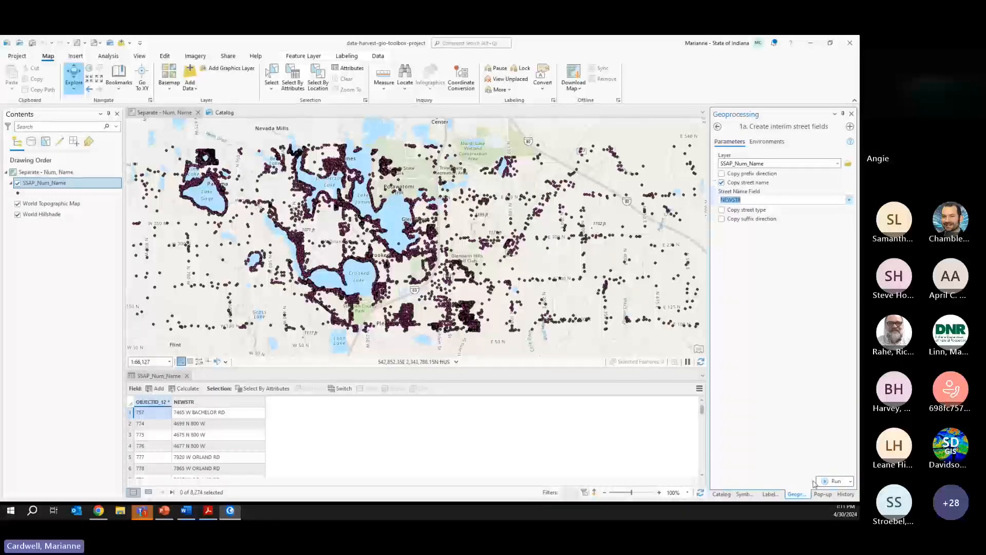
click(831, 481)
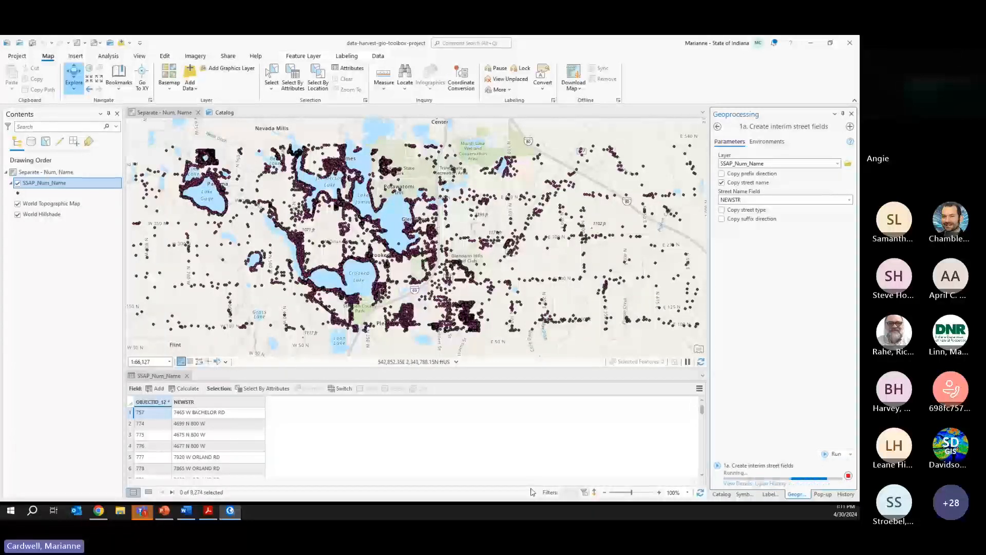
click(737, 483)
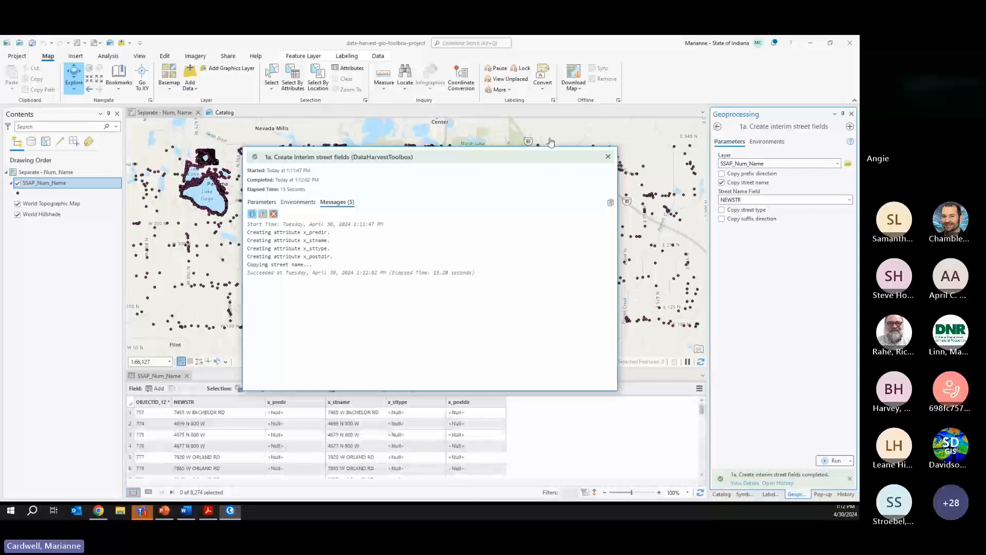
click(607, 158)
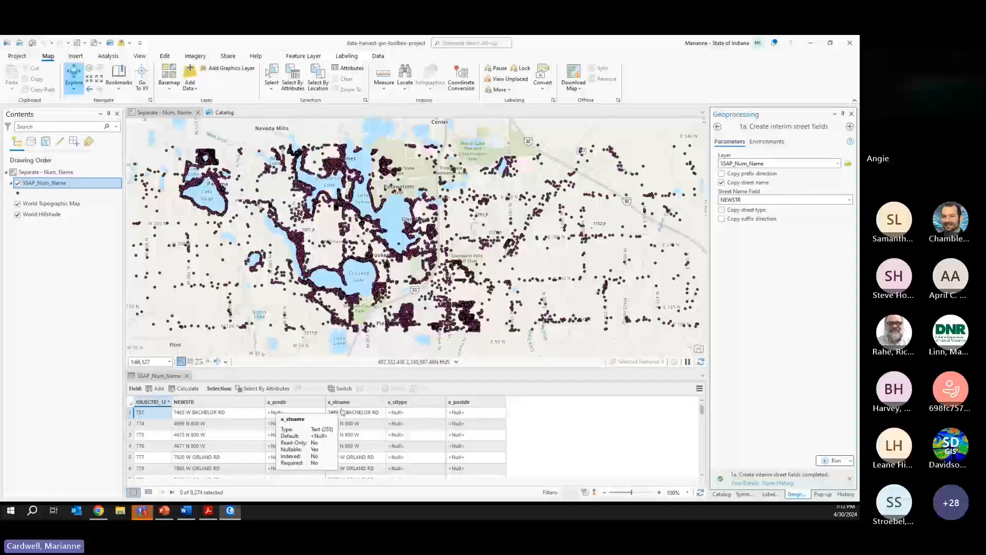
- Run arcpy.management.AddField in the Python window to add TEXT field x_housenum, then auto-hide the pane
click(720, 494)
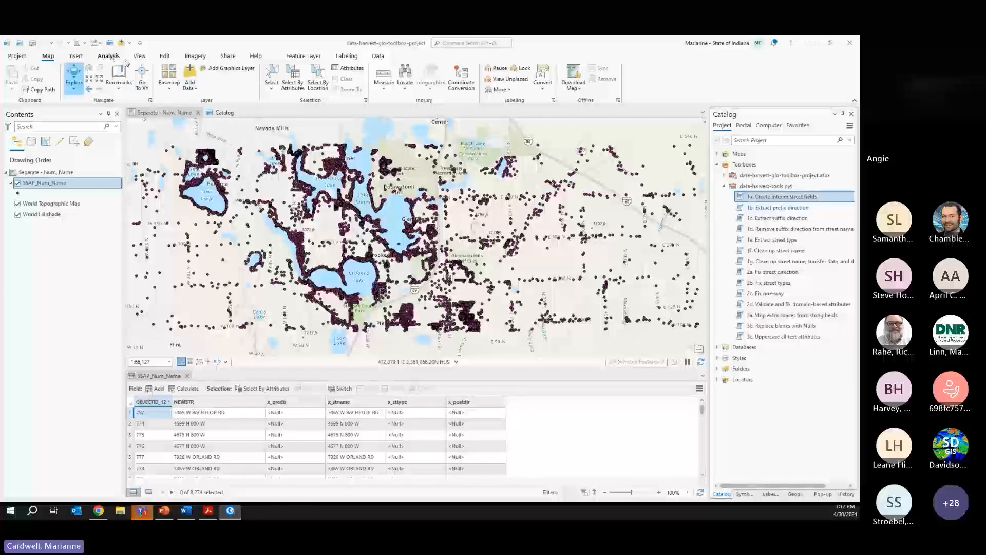
click(109, 55)
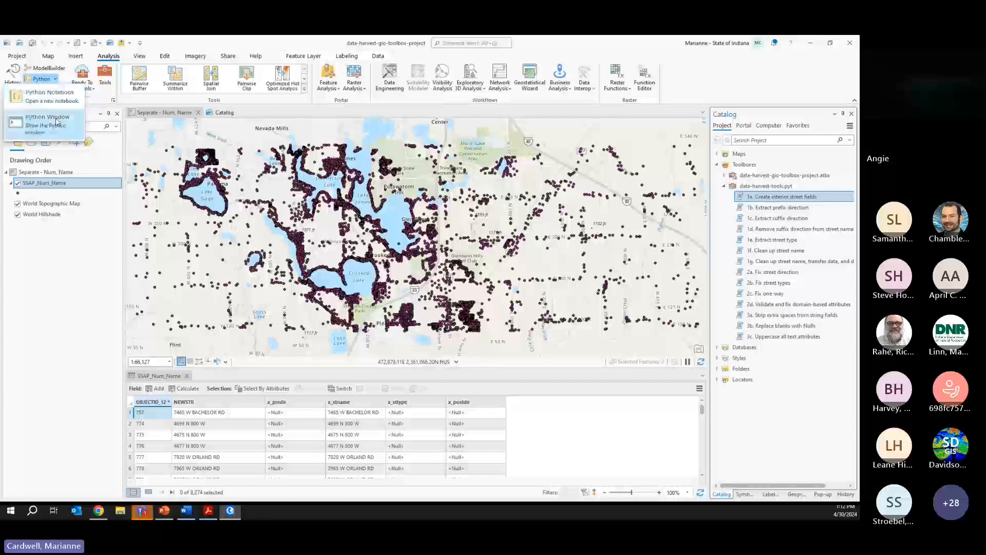
click(130, 494)
text(arcpy.management.AddField("SSAP_Num_Name", "x_housenum", "TEXT", 10))
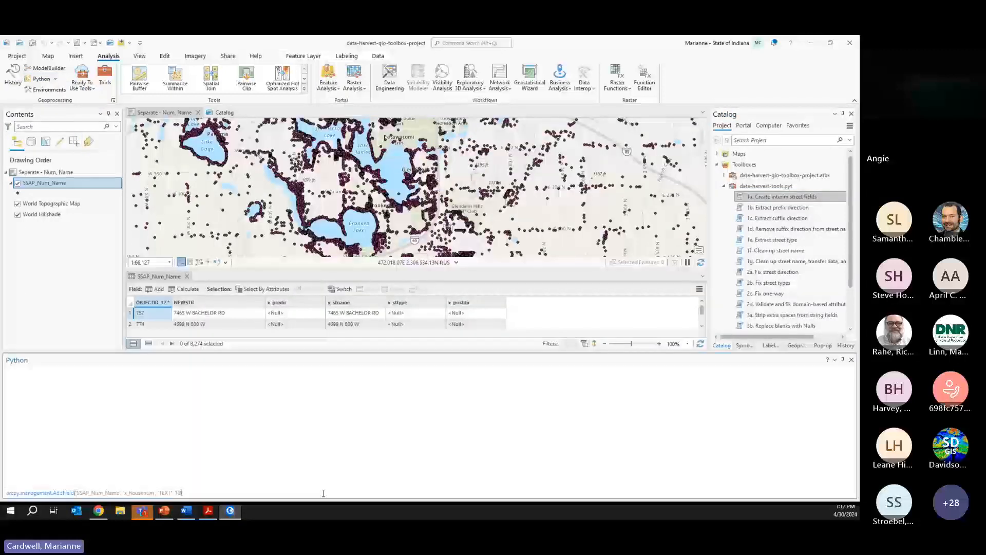
key(Return)
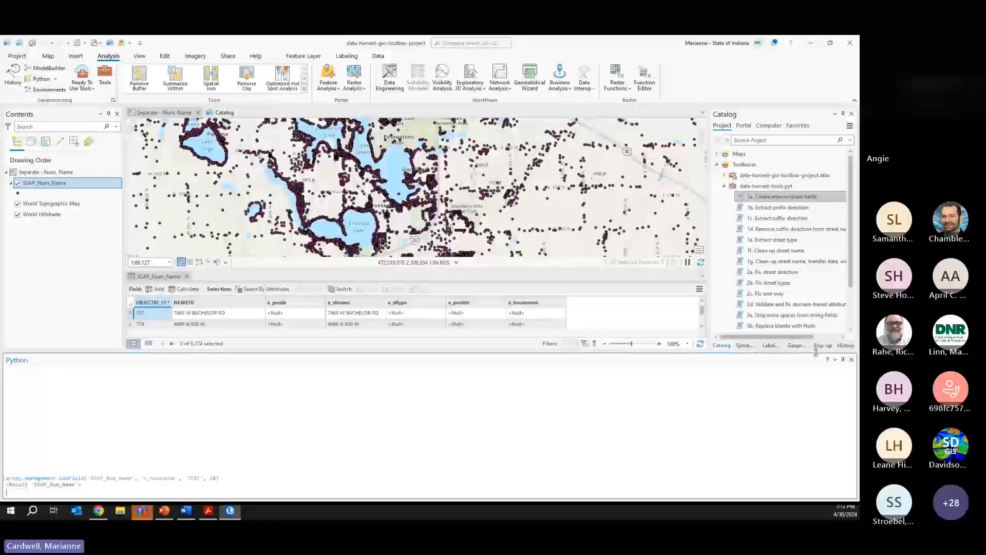
click(844, 361)
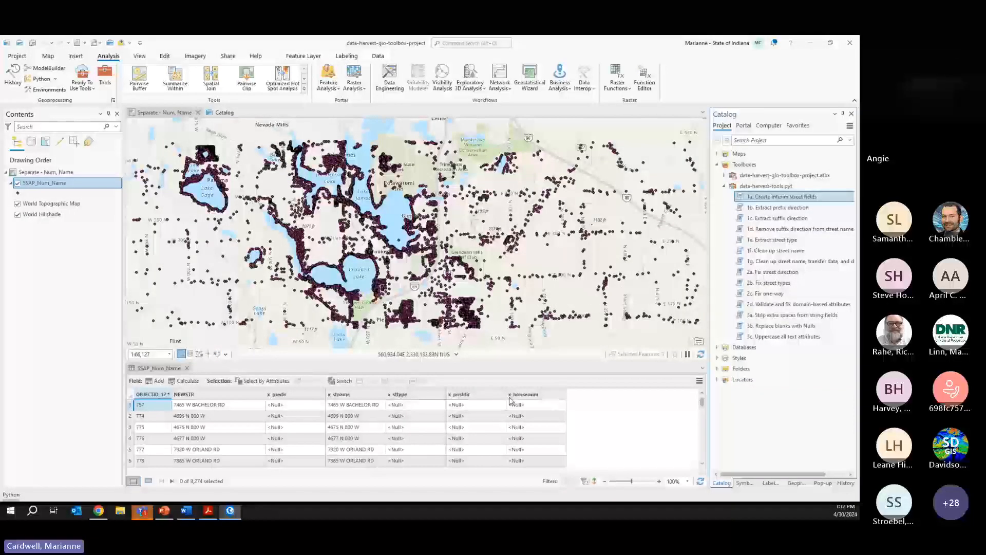
mouse_move(511, 400)
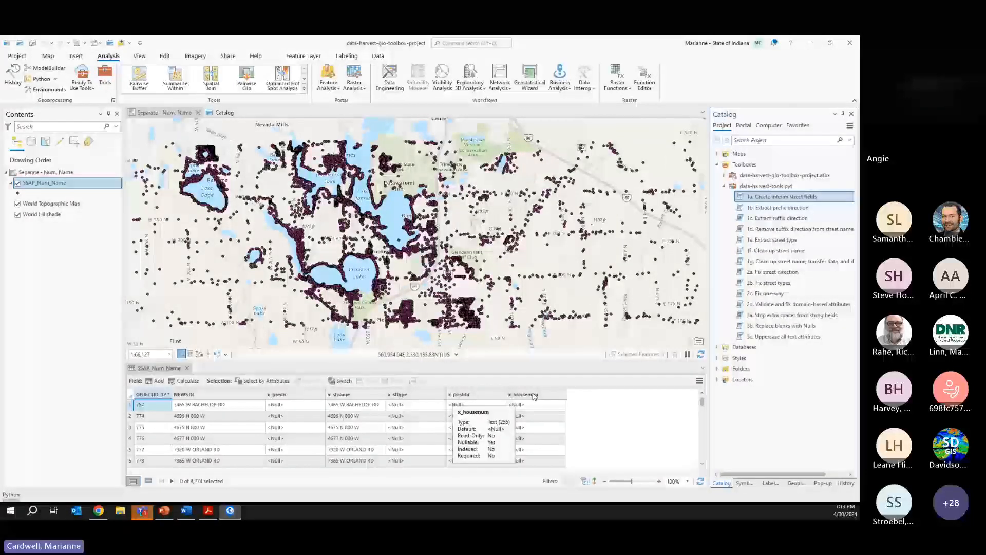
click(48, 55)
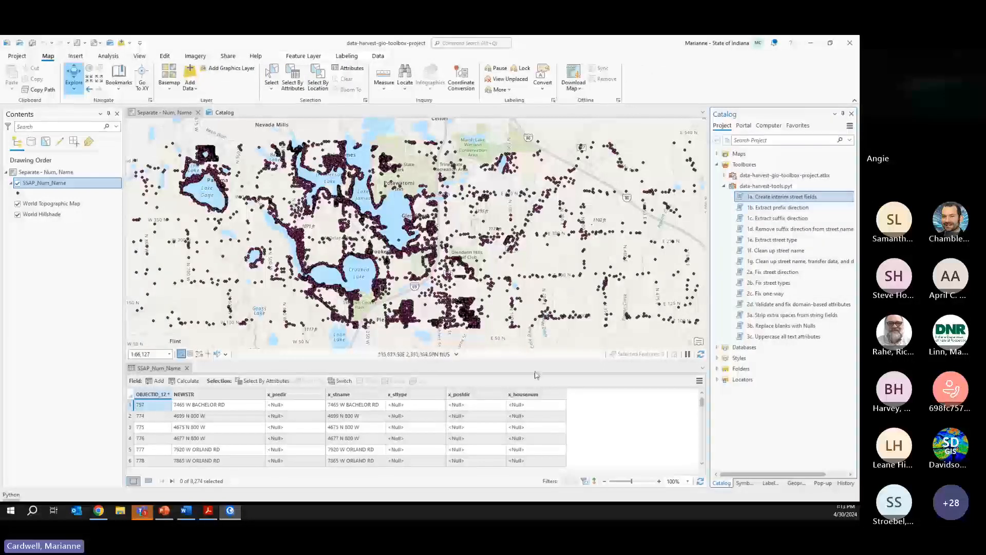
- Calculate x_housenum as !NEWSTR!.split(' ')[0], the first word of each address
right_click(533, 396)
click(467, 318)
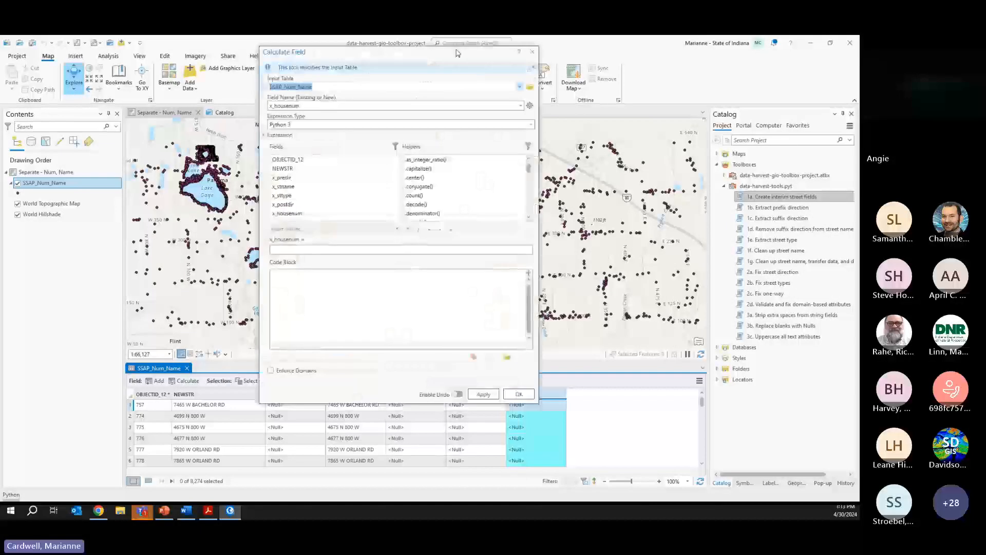
drag(439, 54, 361, 71)
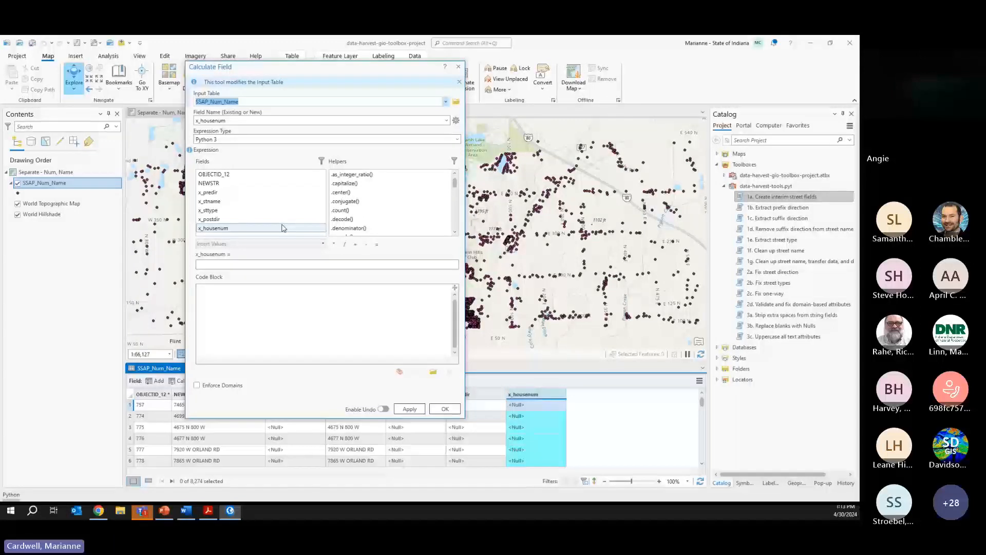
click(457, 68)
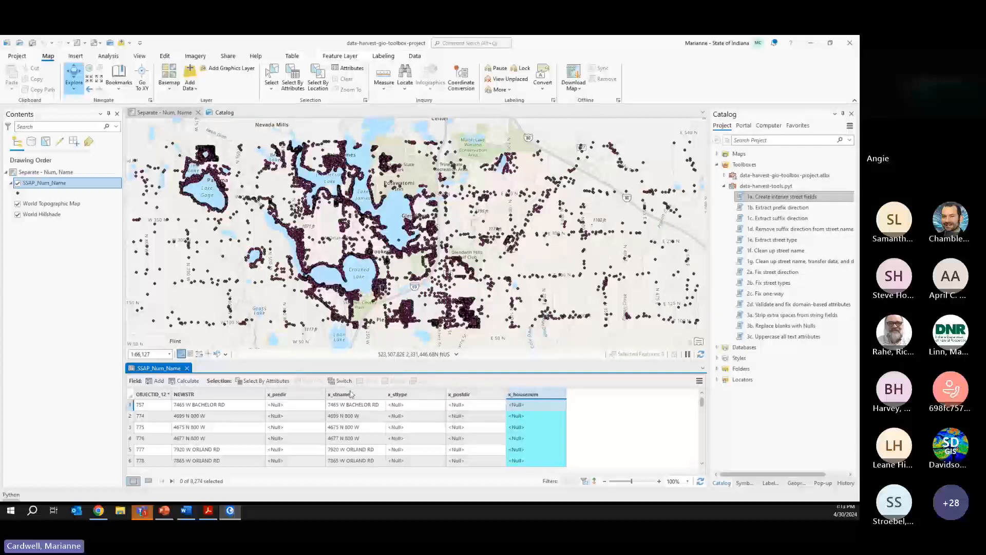
right_click(539, 394)
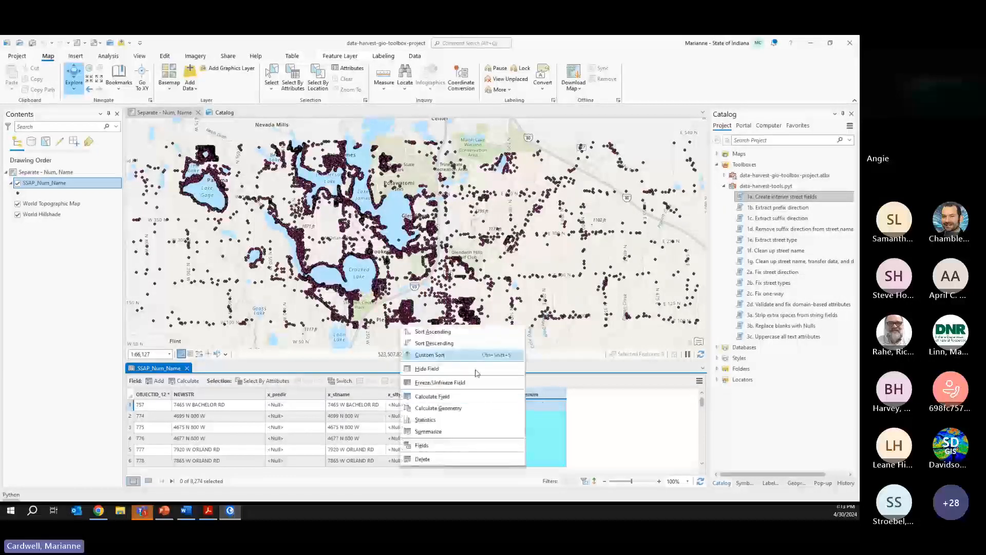
click(465, 396)
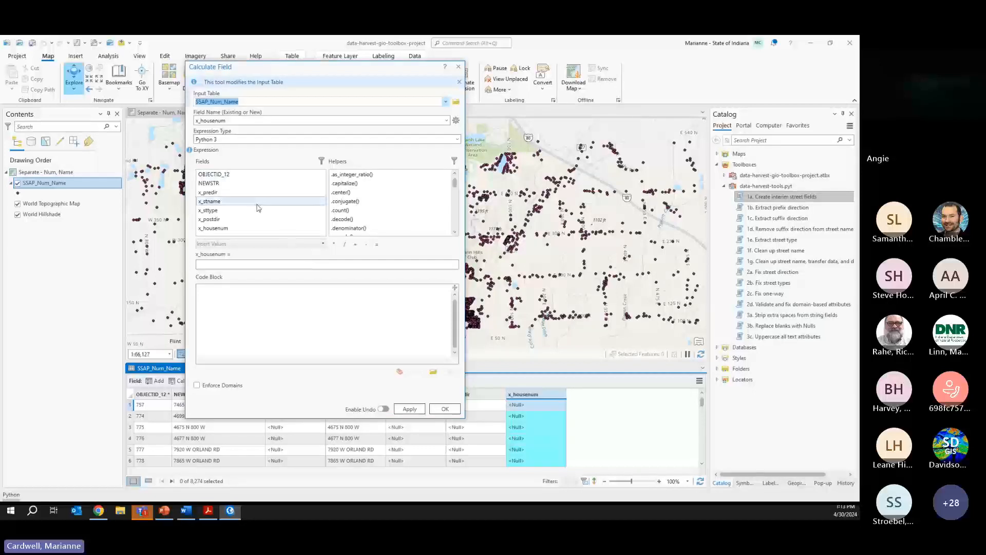
double_click(237, 185)
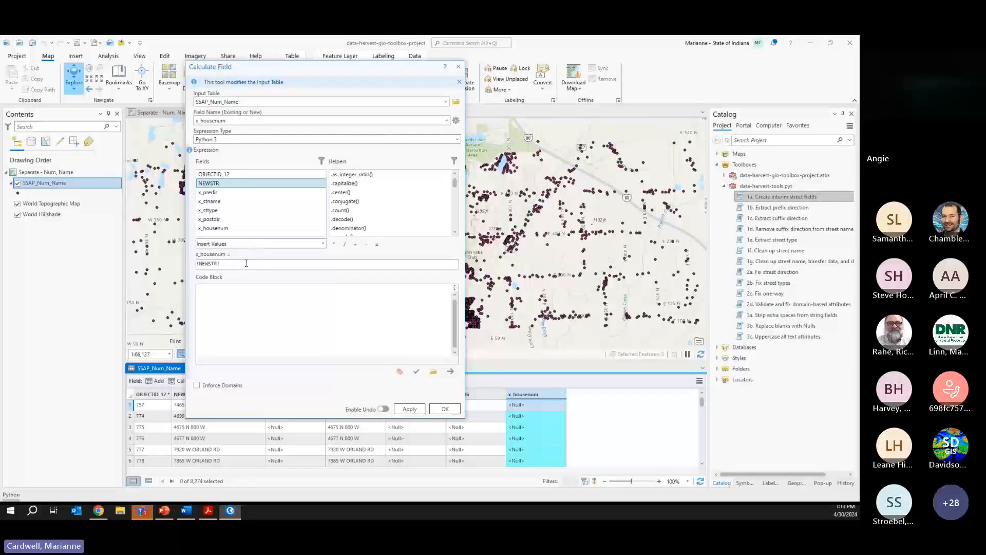
click(246, 263)
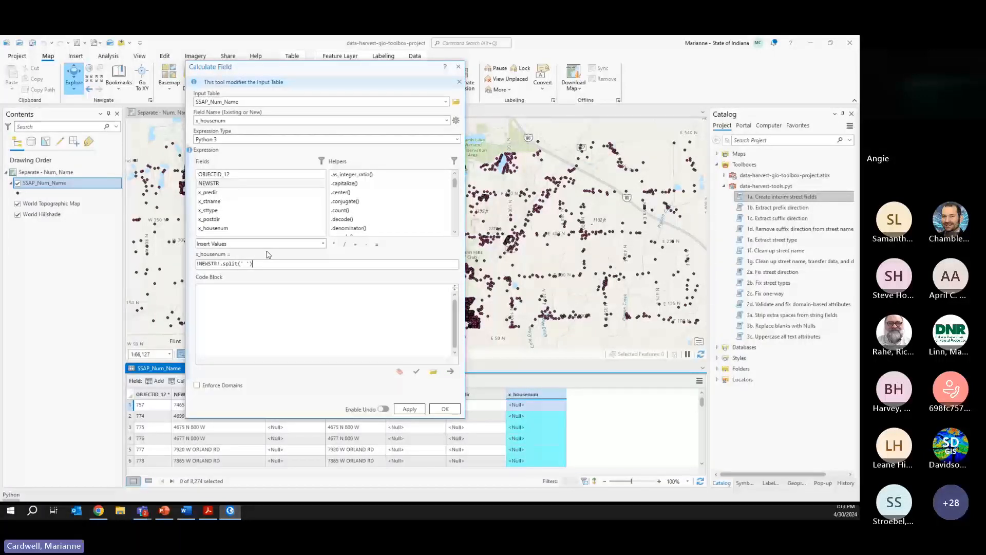
text([0)
click(443, 408)
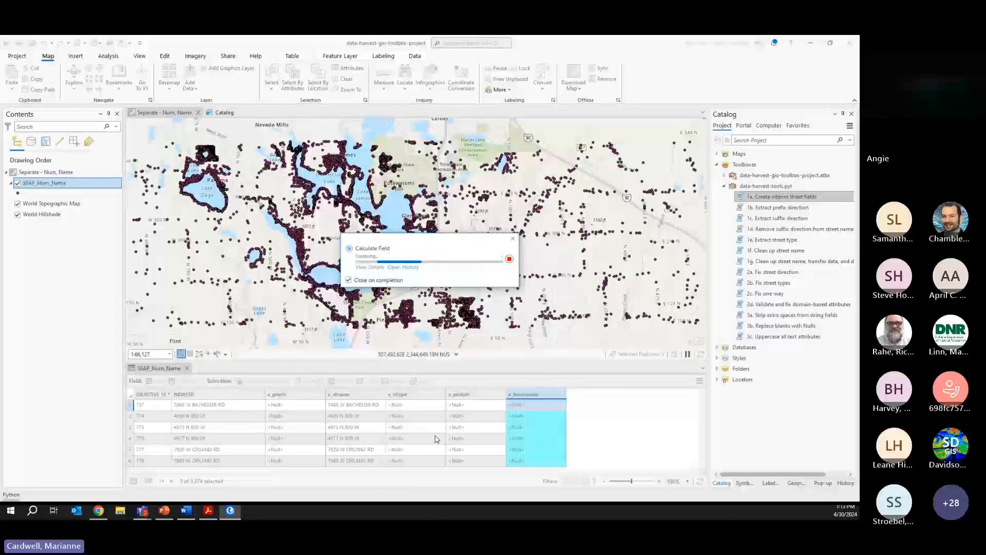
click(523, 394)
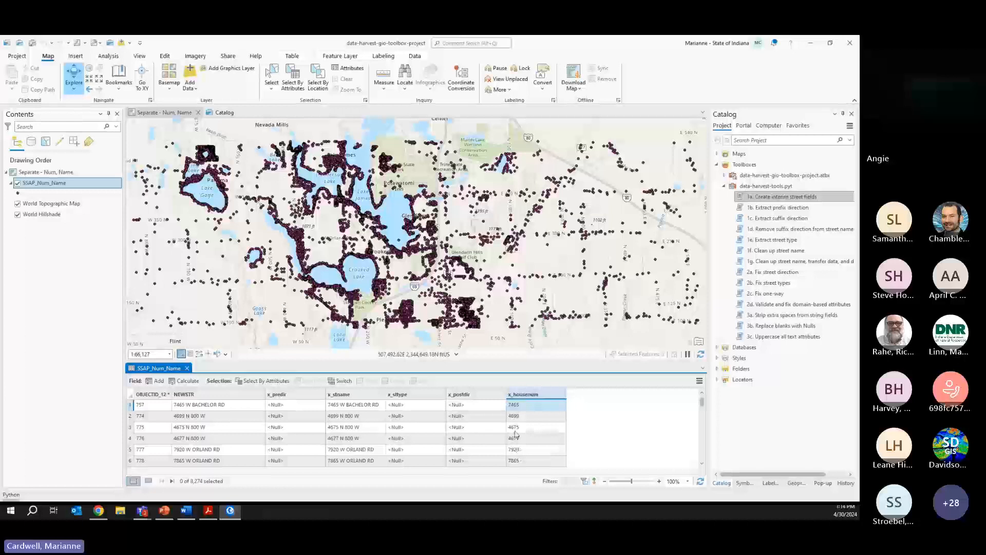
- Sort by x_housenum and select rows 8208 through 8274, where the house number reads LN
click(521, 396)
double_click(520, 397)
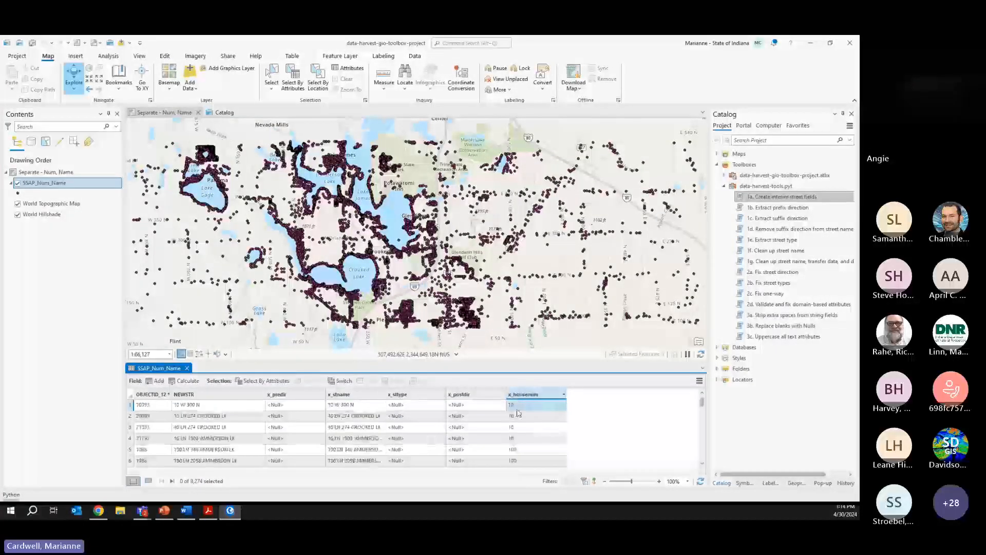
drag(702, 403, 702, 457)
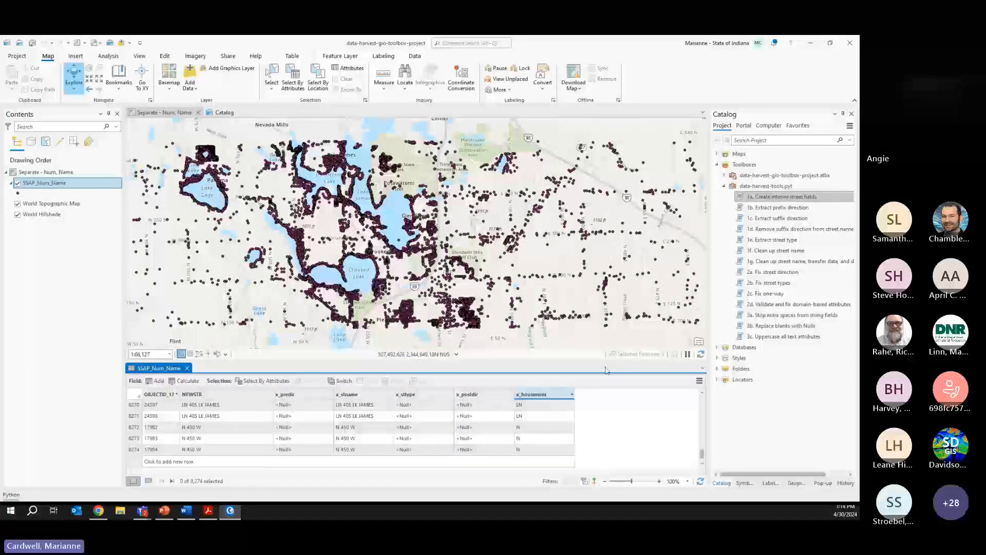
drag(606, 365, 598, 281)
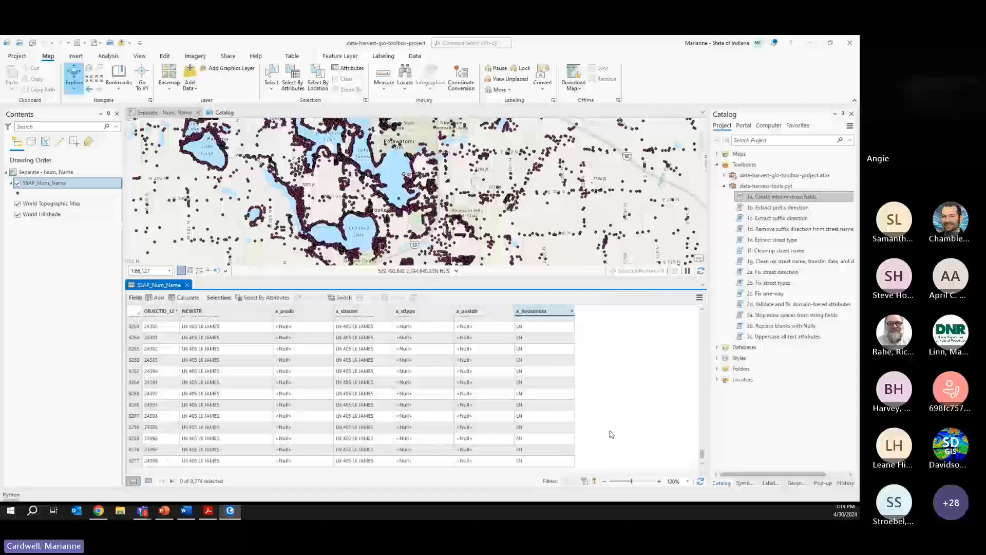
scroll(611, 434, up, 10)
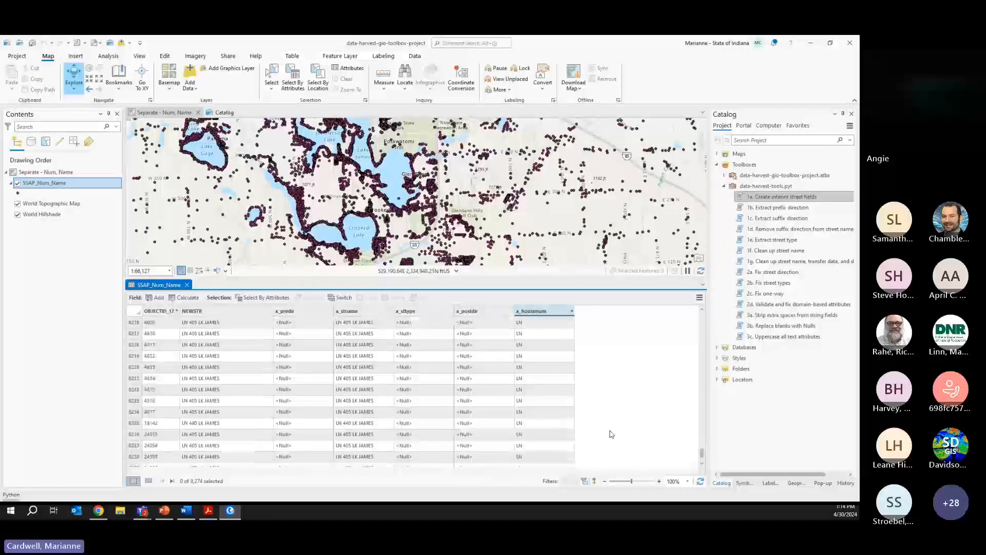
scroll(611, 434, up, 3)
scroll(611, 434, down, 3)
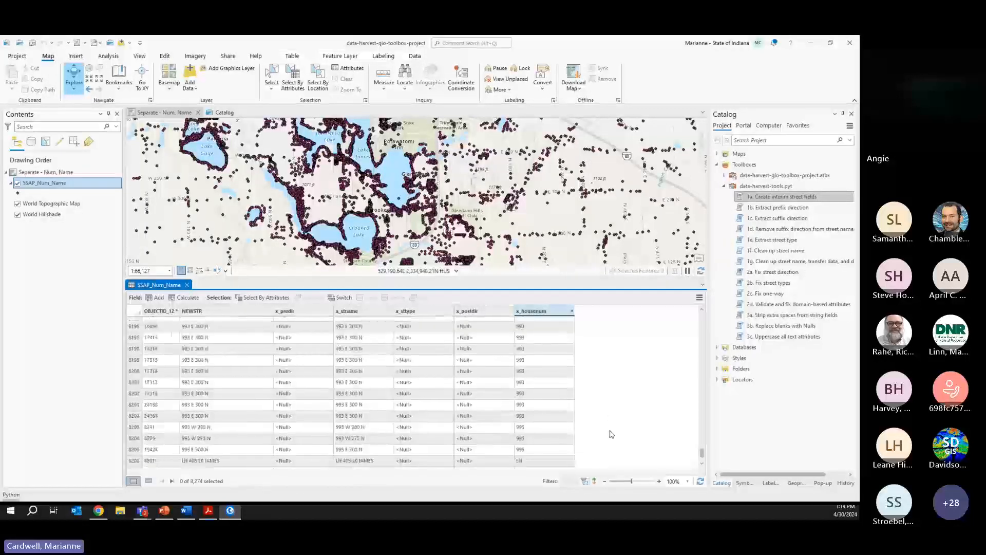
click(135, 404)
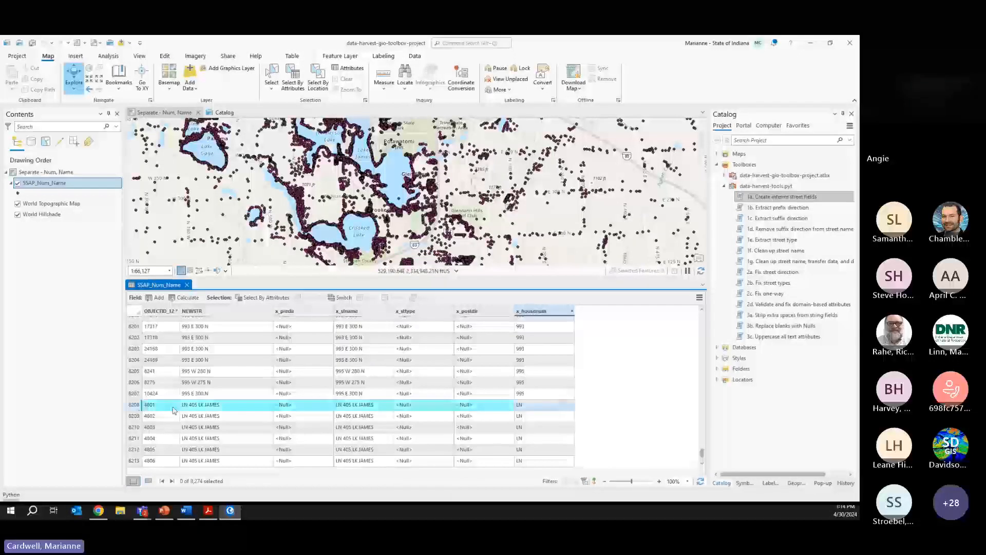
drag(702, 455, 704, 466)
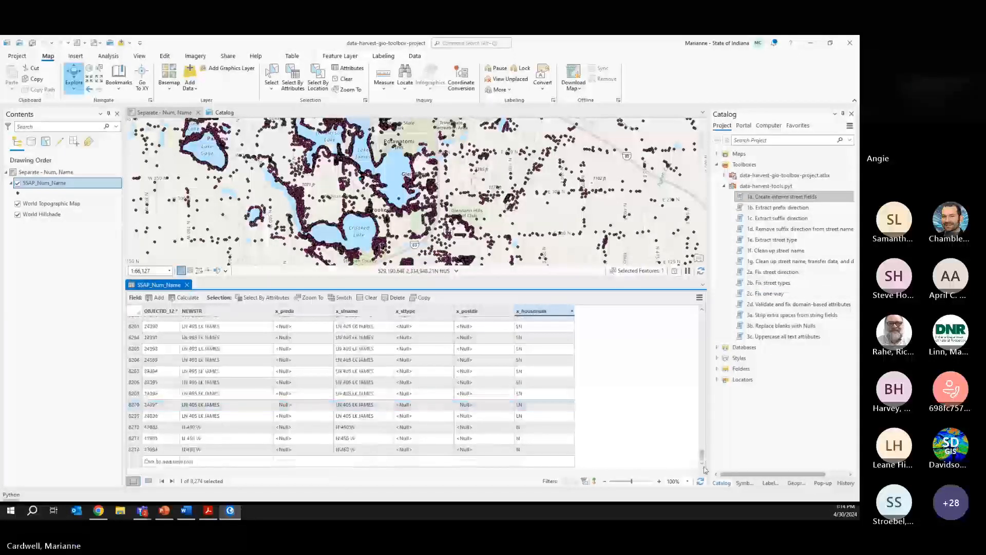
shift+click(136, 450)
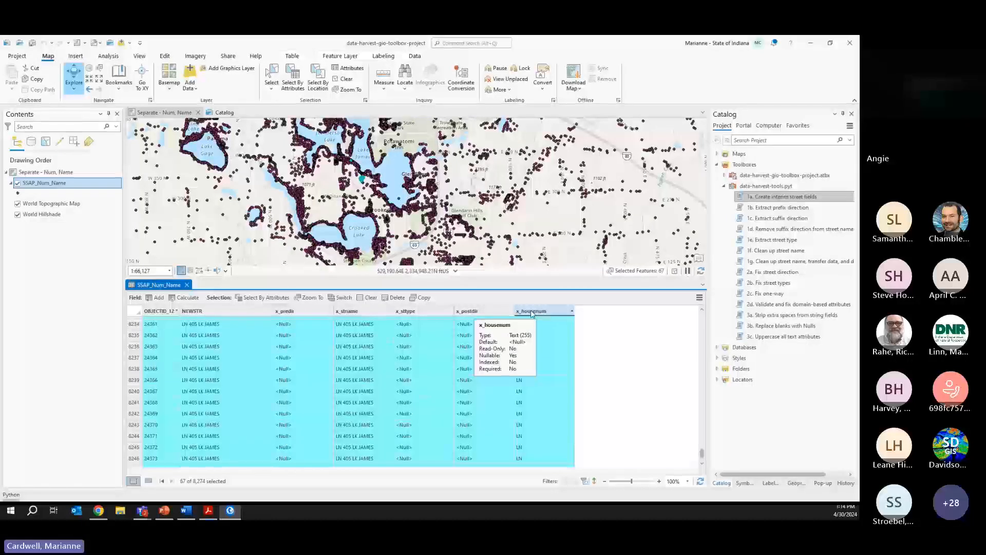
- Calculate x_housenum as None for the 67 selected LN rows
right_click(531, 314)
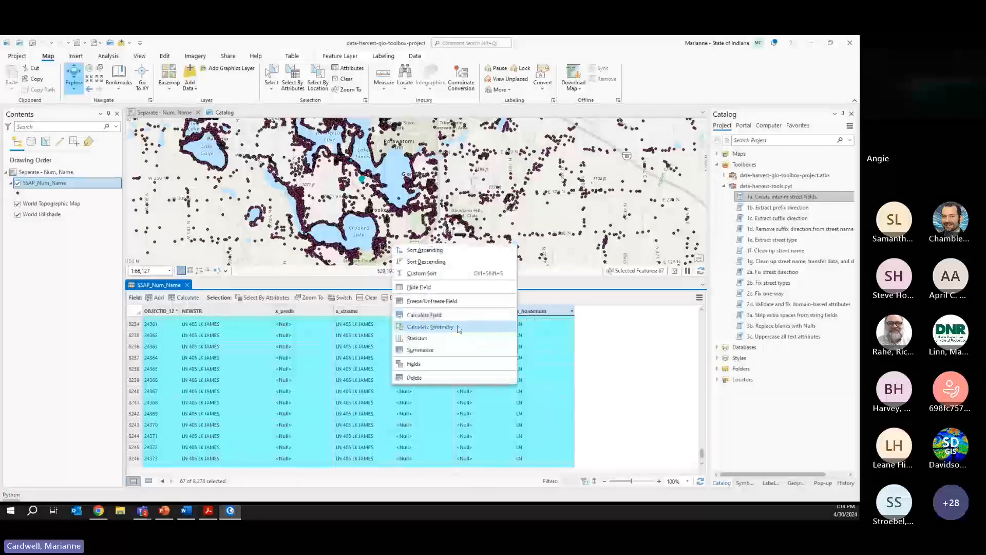
click(437, 328)
drag(280, 278, 93, 267)
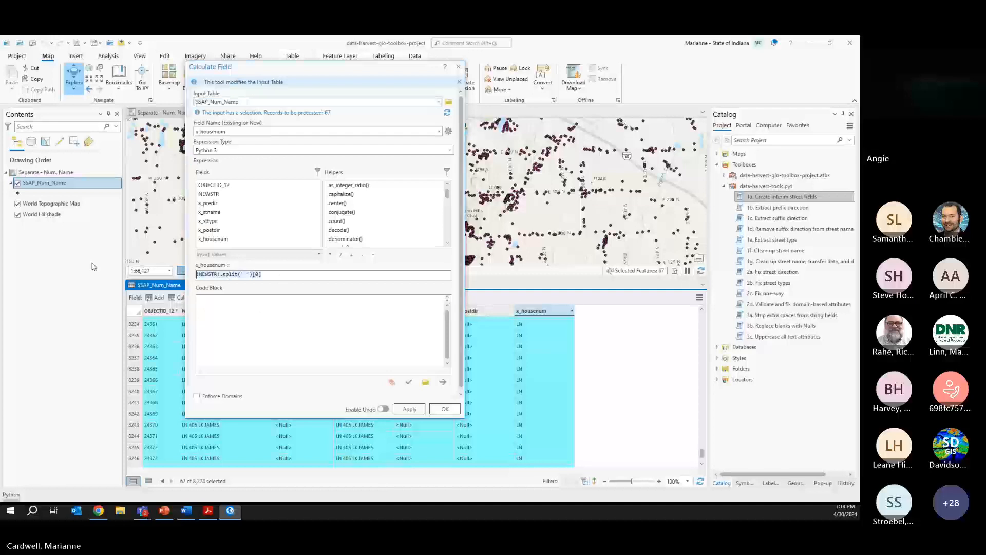
text(None)
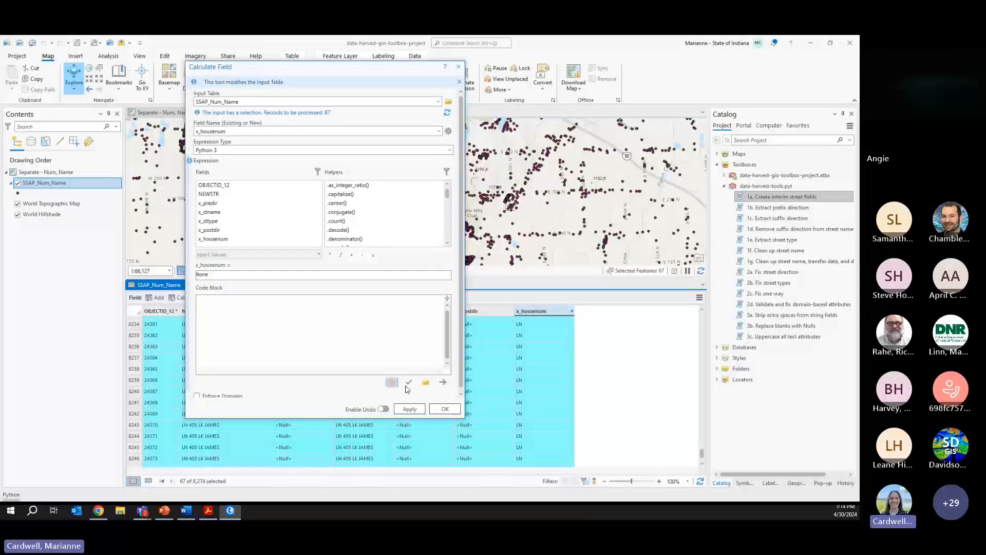
click(440, 410)
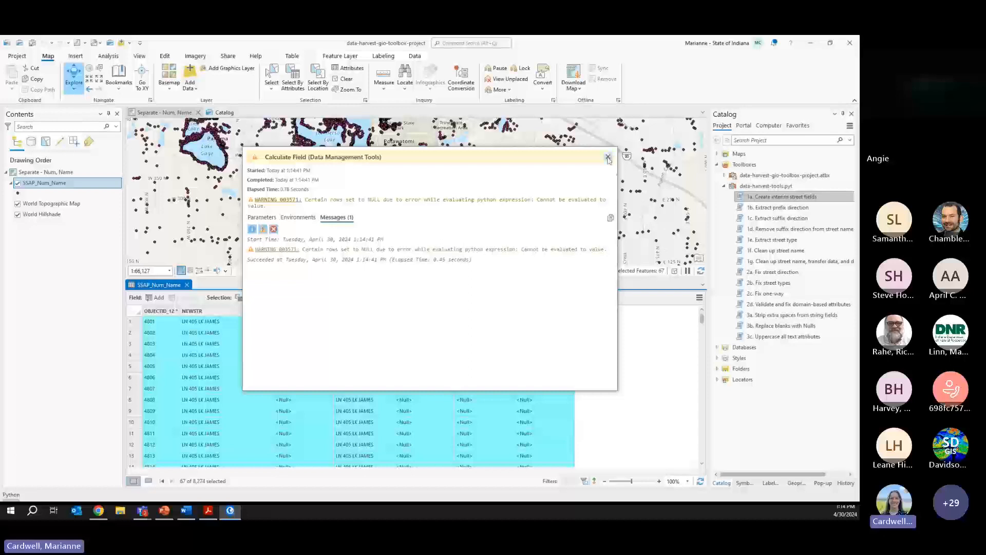
- Switch the selection to the other 8,207 records
scroll(595, 396, down, 1)
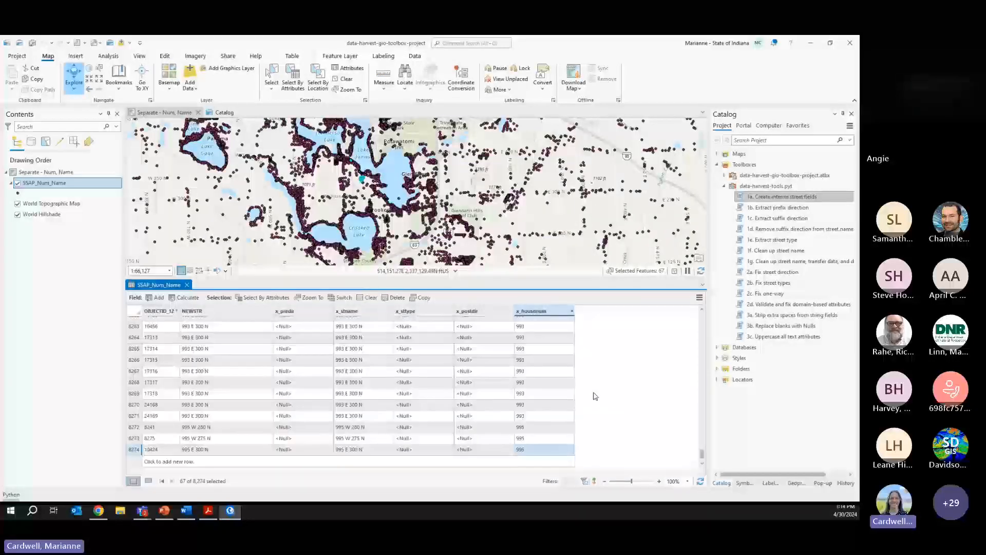
drag(701, 453, 701, 318)
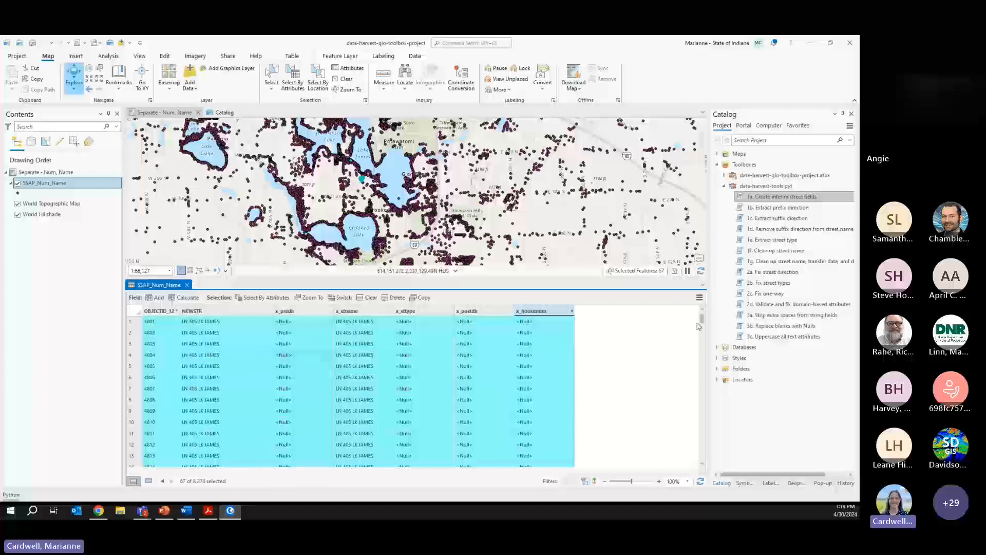
drag(698, 326, 699, 332)
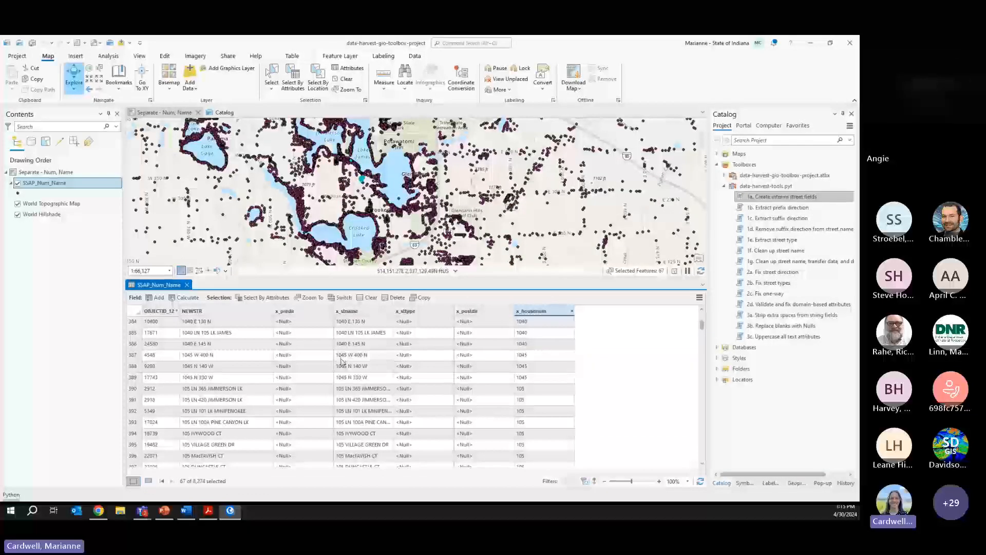
click(341, 298)
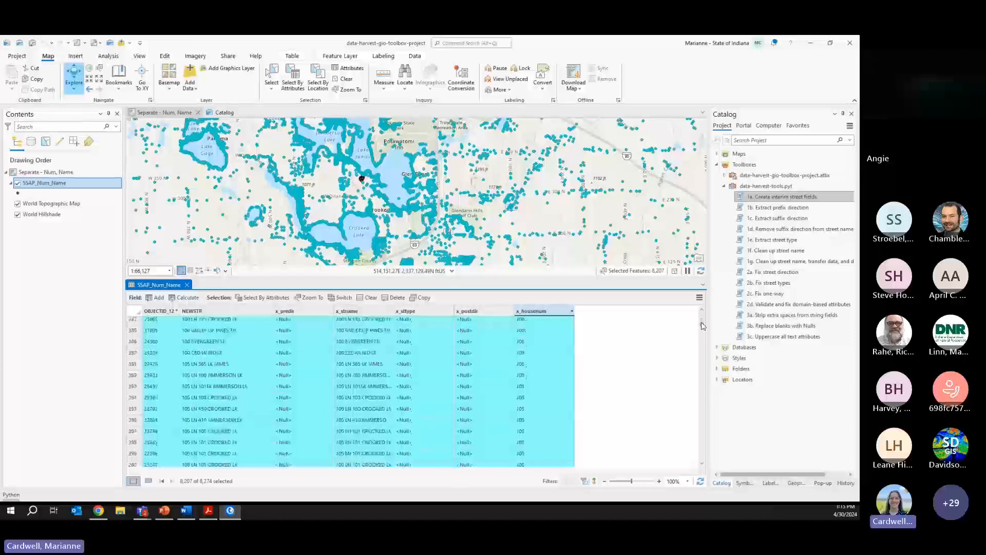
drag(703, 326, 703, 321)
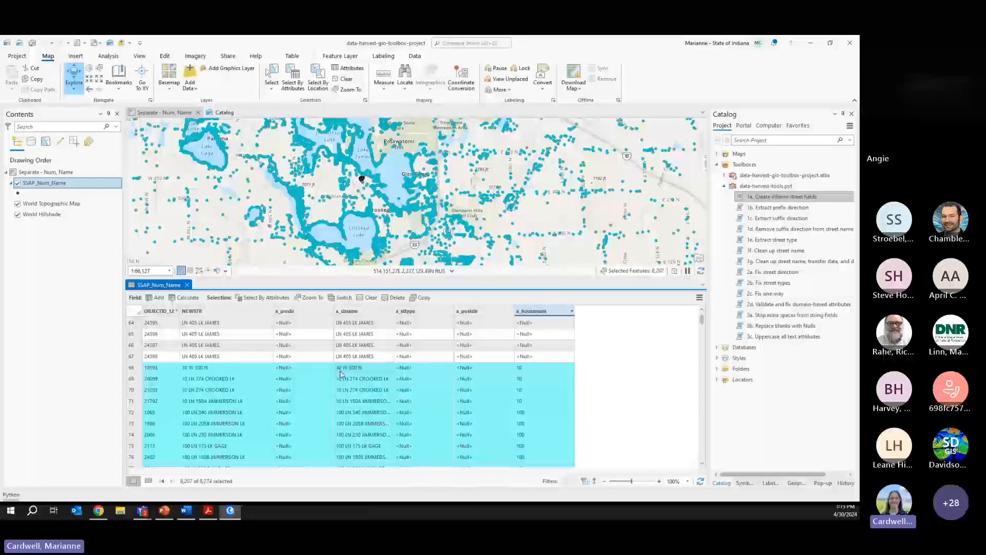
- Calculate x_stname as !x_stname!.partition(' ')[2] for the 8,207 selected records, pasting the expression from Word
right_click(350, 312)
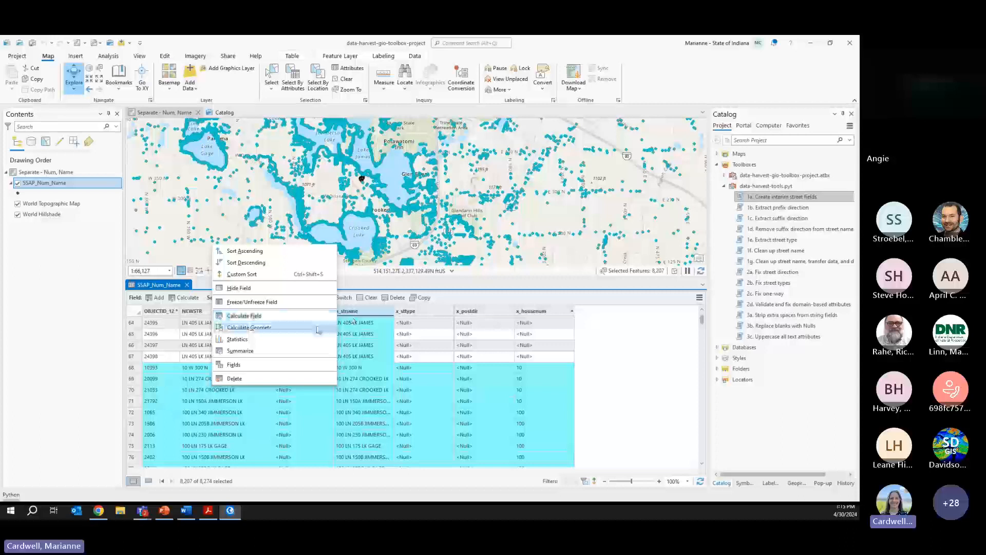
click(305, 319)
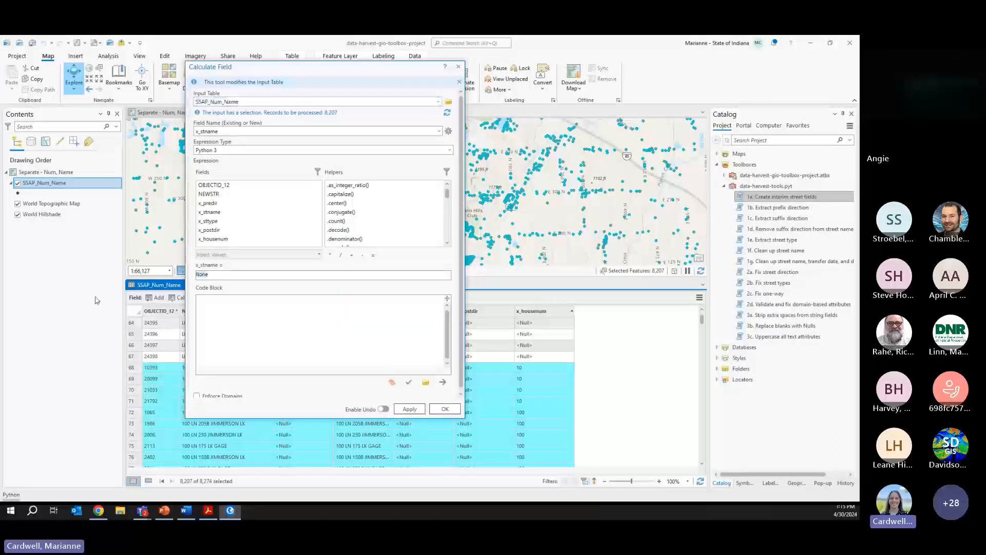
key(alt+Tab)
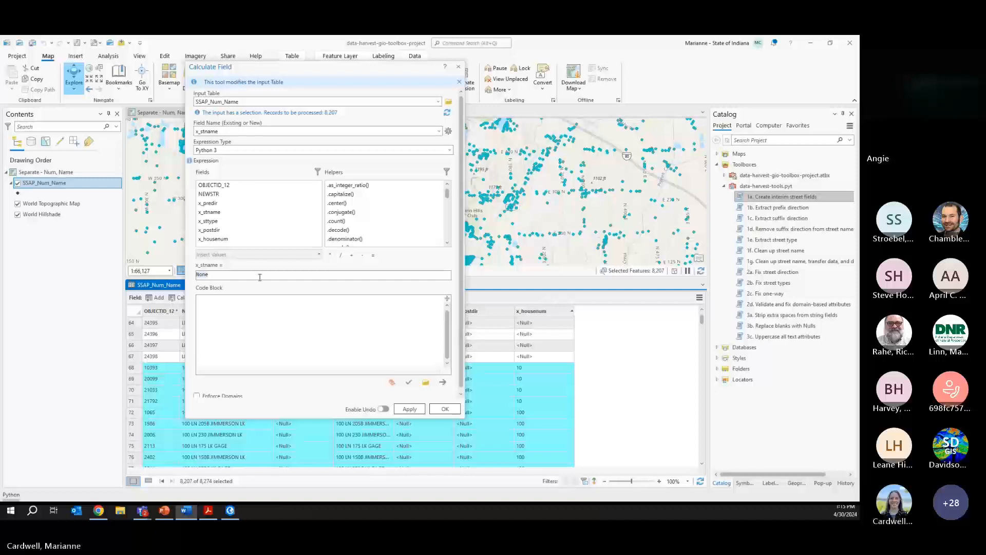
click(237, 275)
text(!x_stname!.partition(' ')[2])
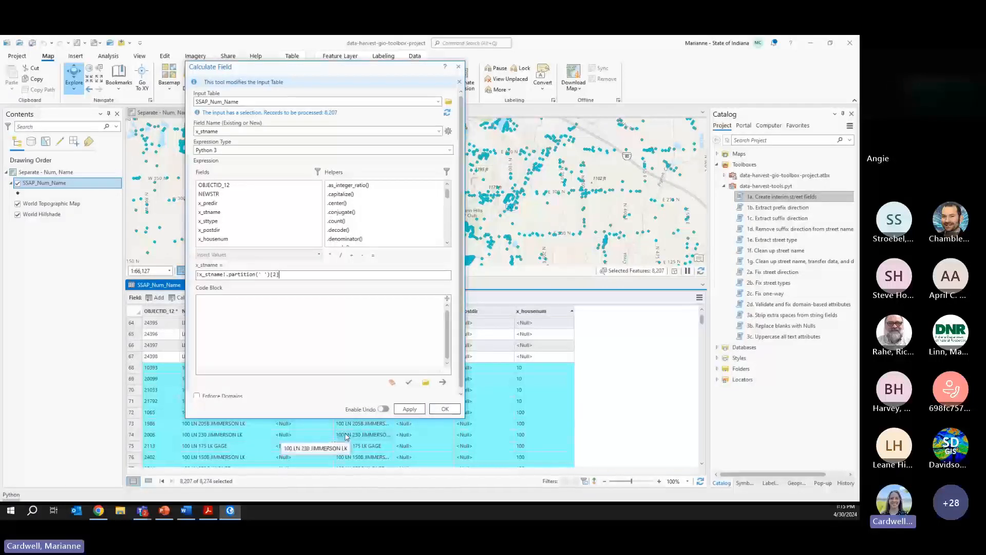
click(445, 409)
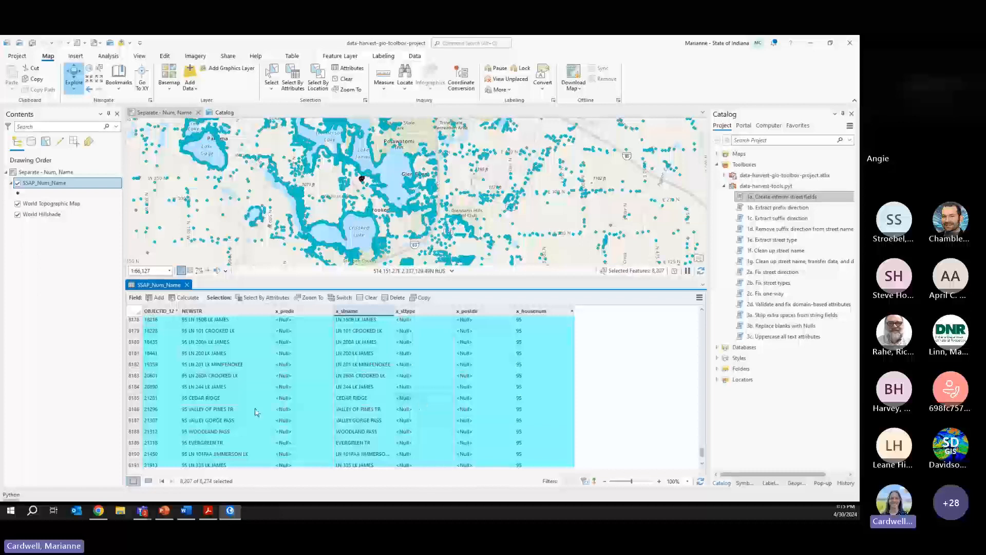
- Drop the 8,207-record selection in the SSAP_Num_Name attribute table
click(134, 400)
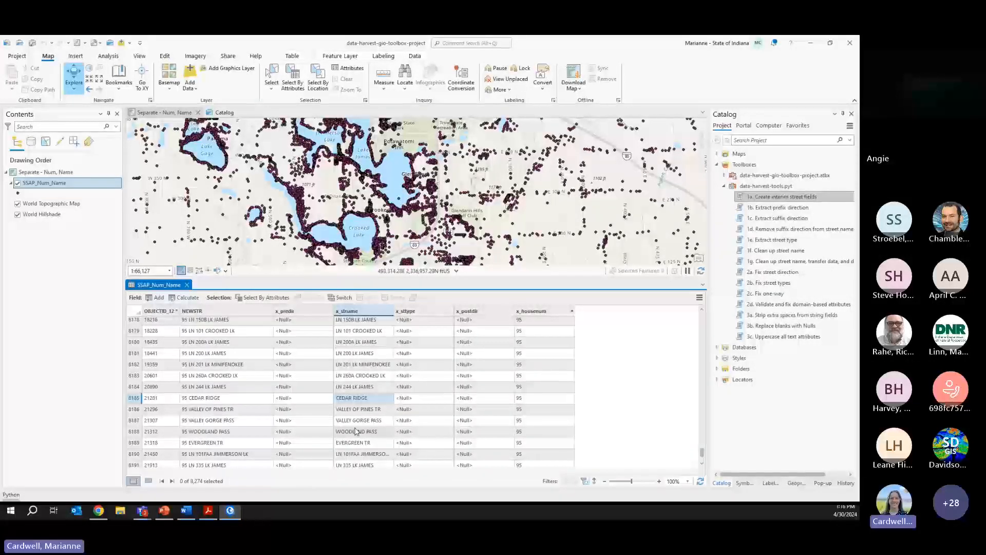
- Run '1b. Extract prefix direction' on SSAP_Num_Name, reading x_stname into prefix field x_predir
double_click(776, 207)
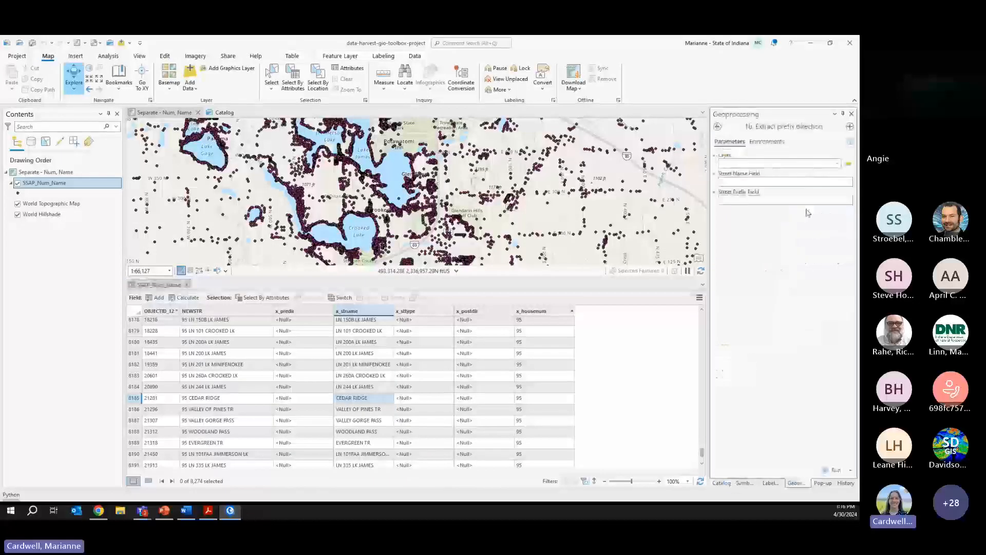
click(837, 163)
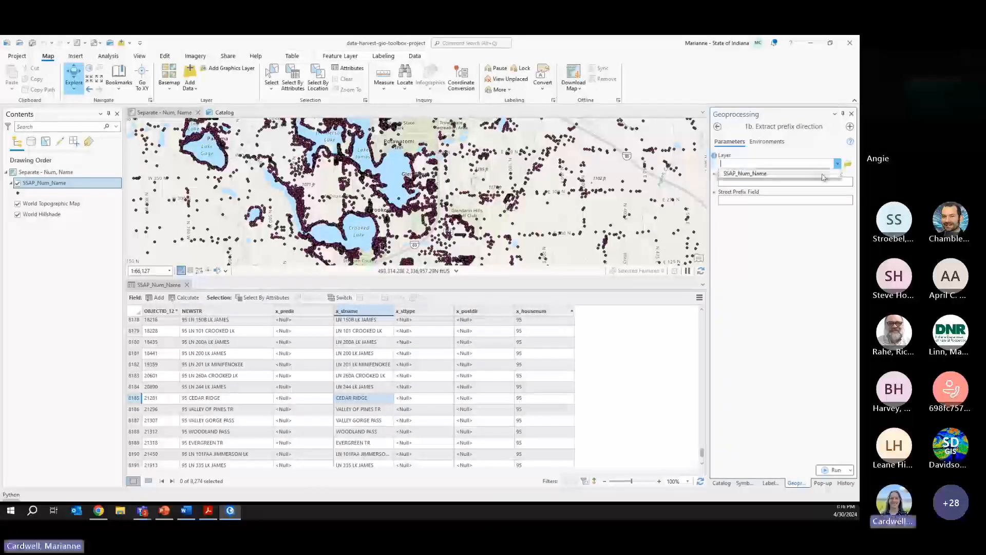
click(822, 176)
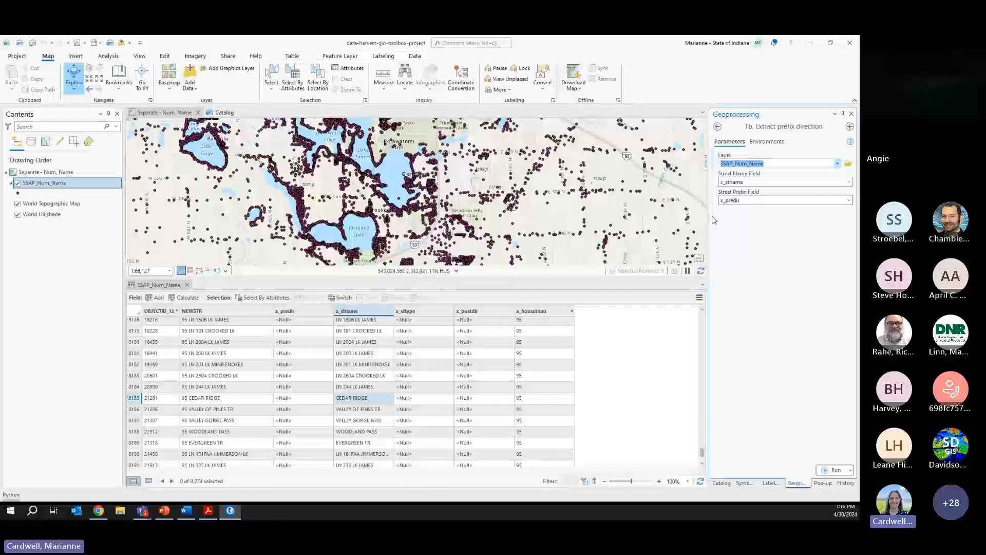
click(850, 183)
click(850, 183)
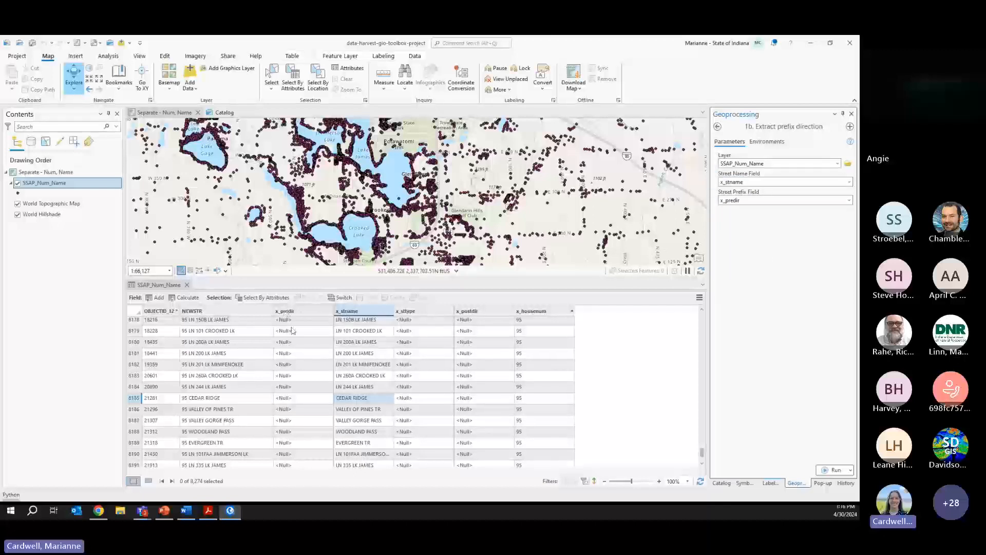
click(834, 470)
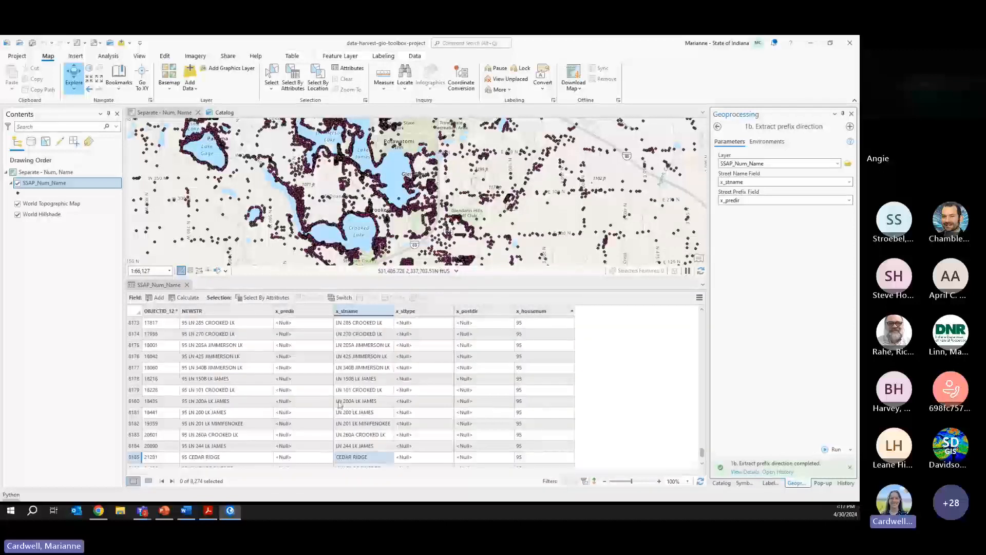
- Sort the table by x_predir to verify extracted prefix directions such as W in W STATE RD 727
double_click(297, 313)
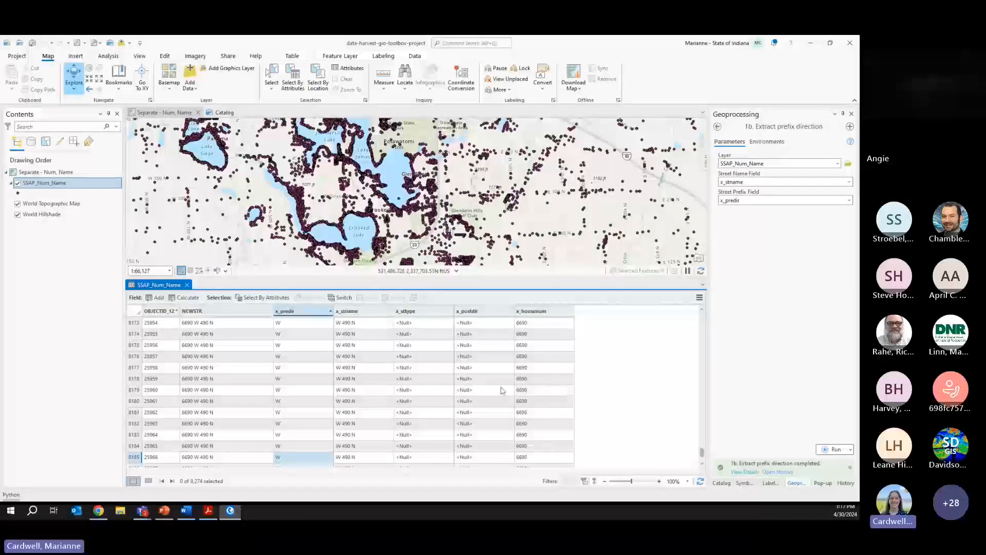
drag(703, 453, 701, 442)
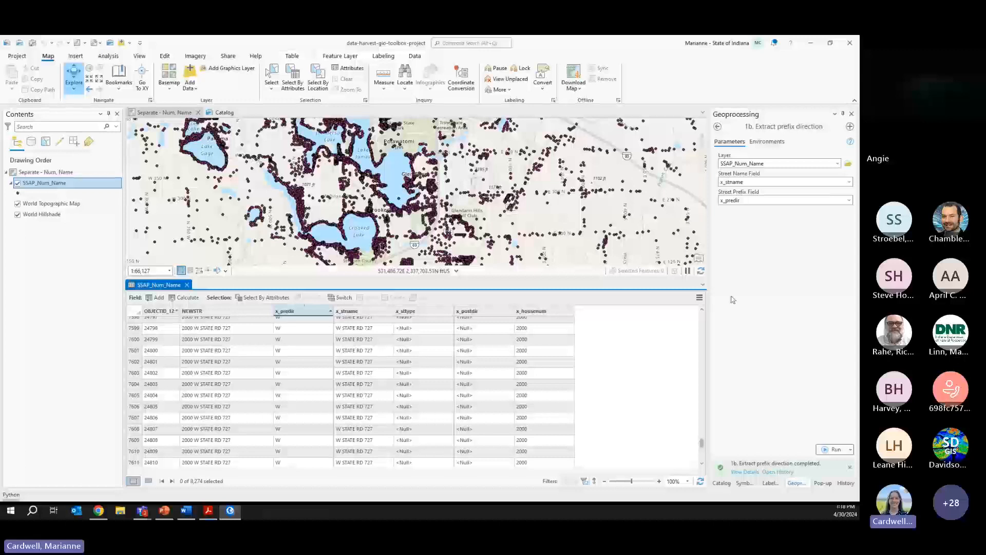
click(721, 482)
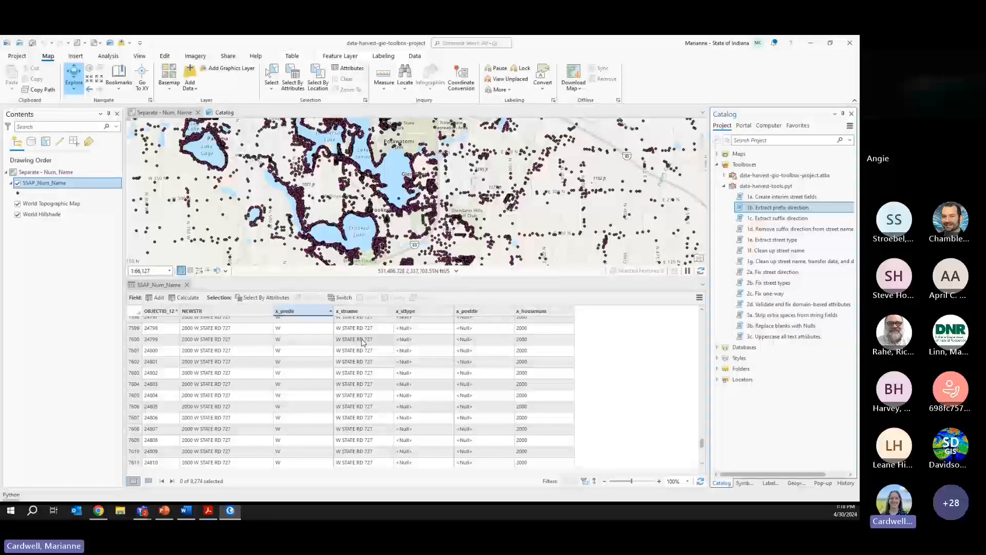
double_click(771, 218)
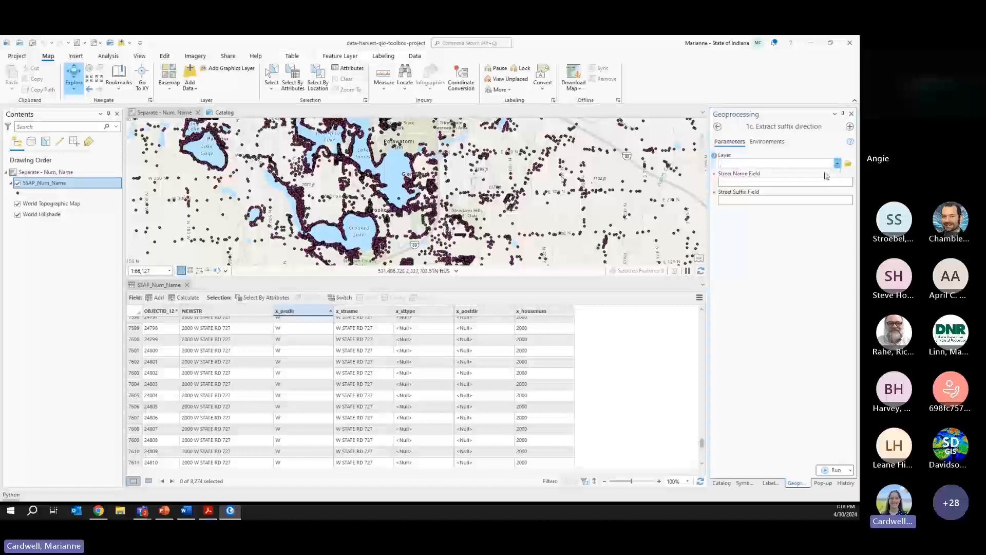
click(833, 469)
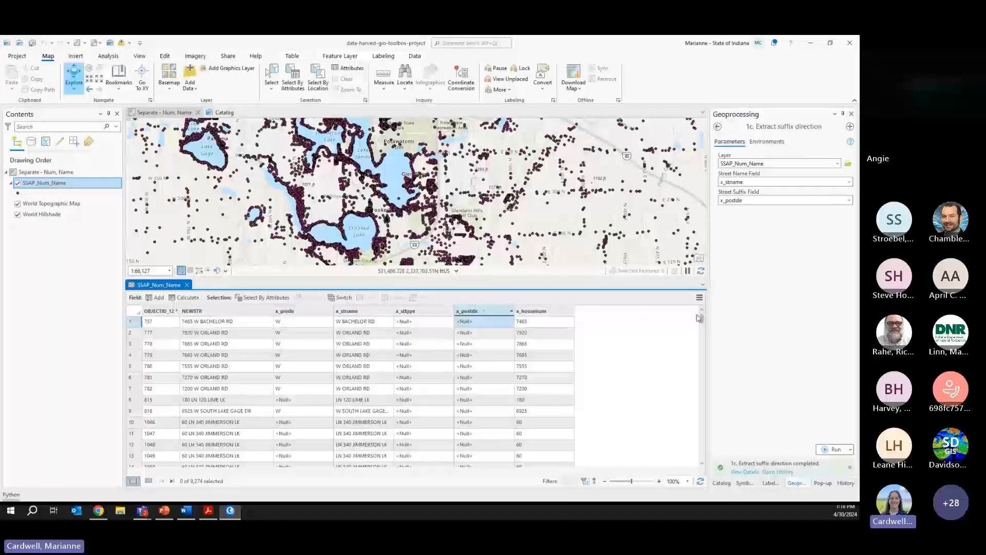
drag(702, 319, 700, 459)
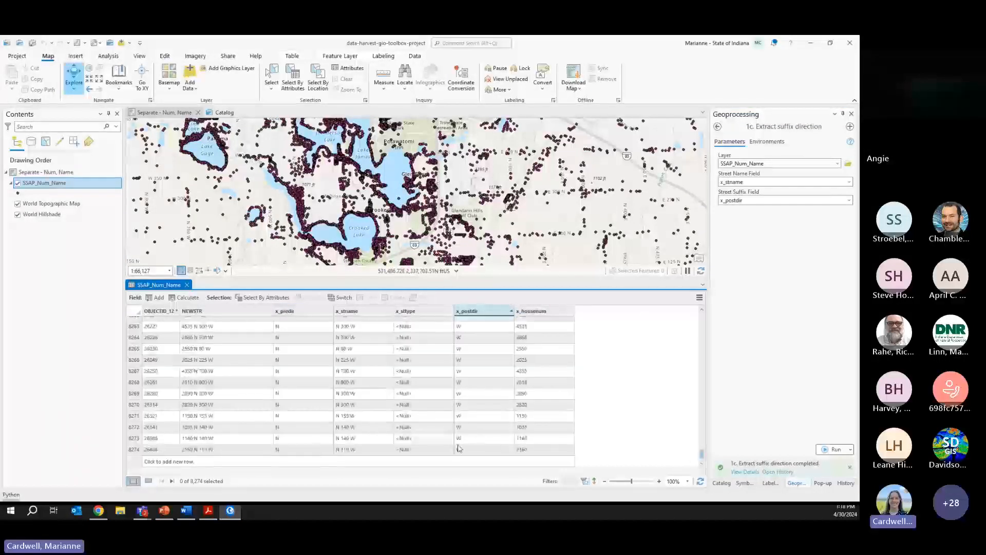
scroll(469, 395, up, 2)
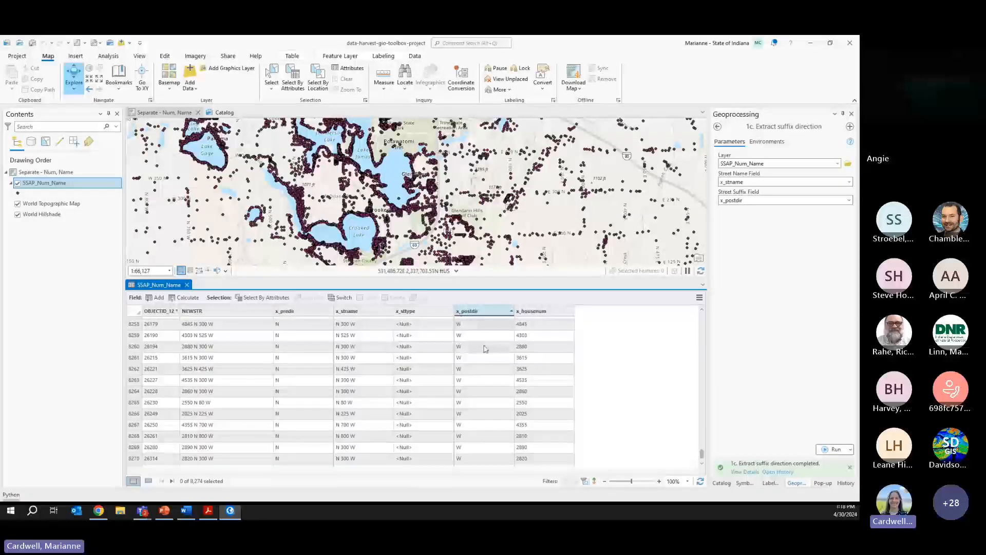
click(133, 360)
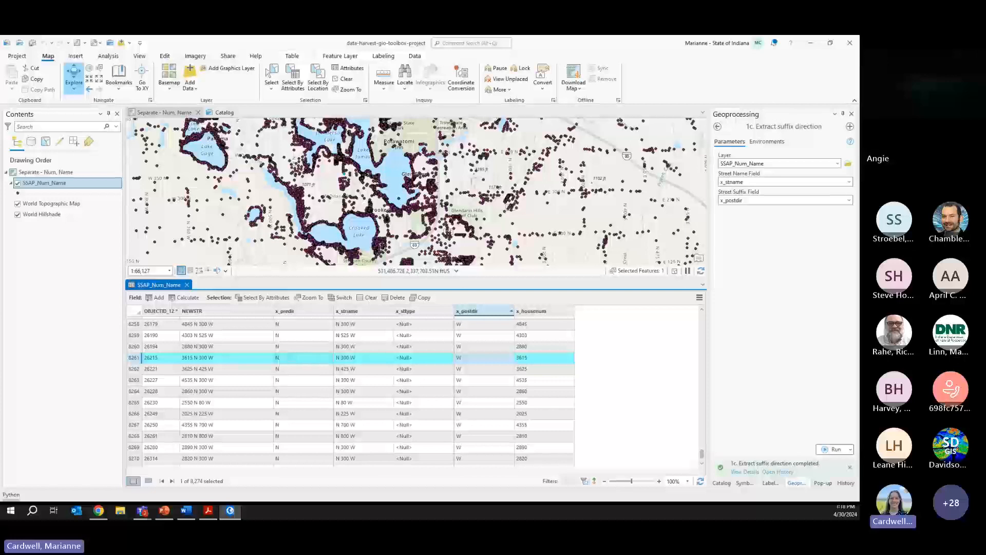
click(721, 483)
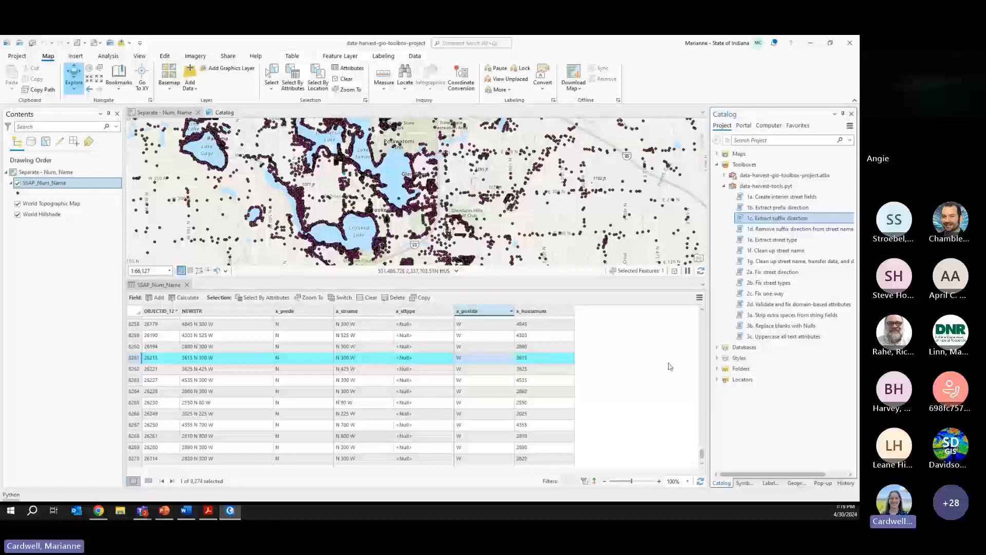
drag(702, 454, 705, 404)
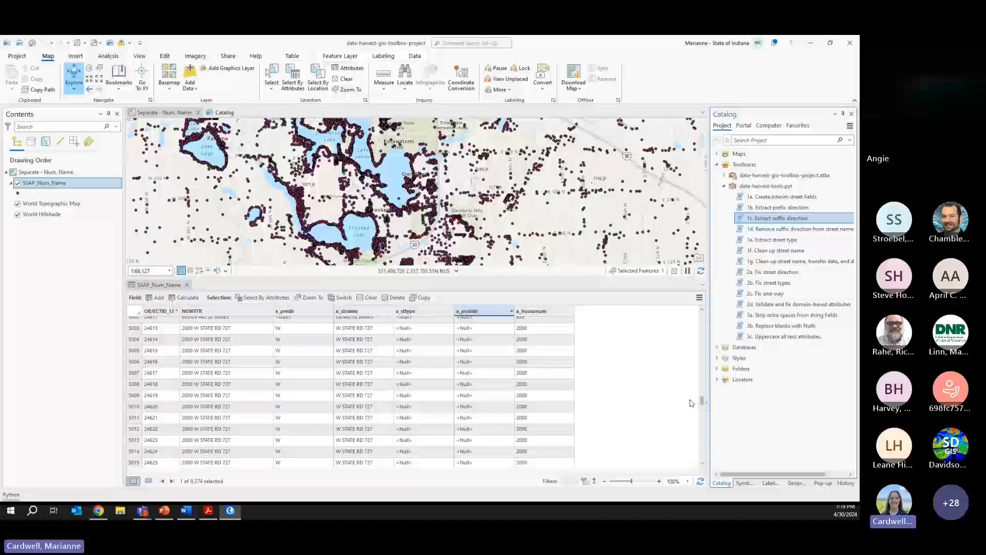
drag(702, 401, 702, 450)
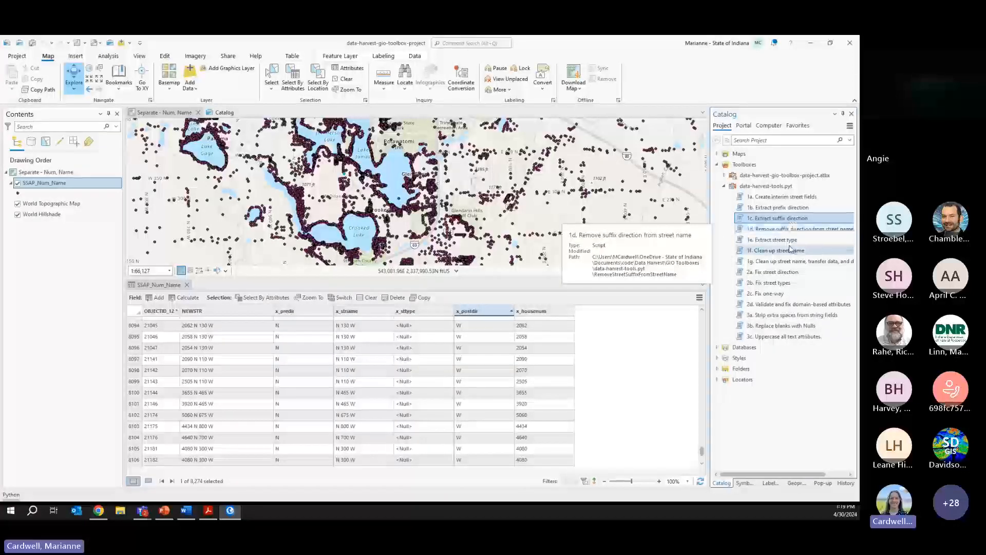
double_click(774, 229)
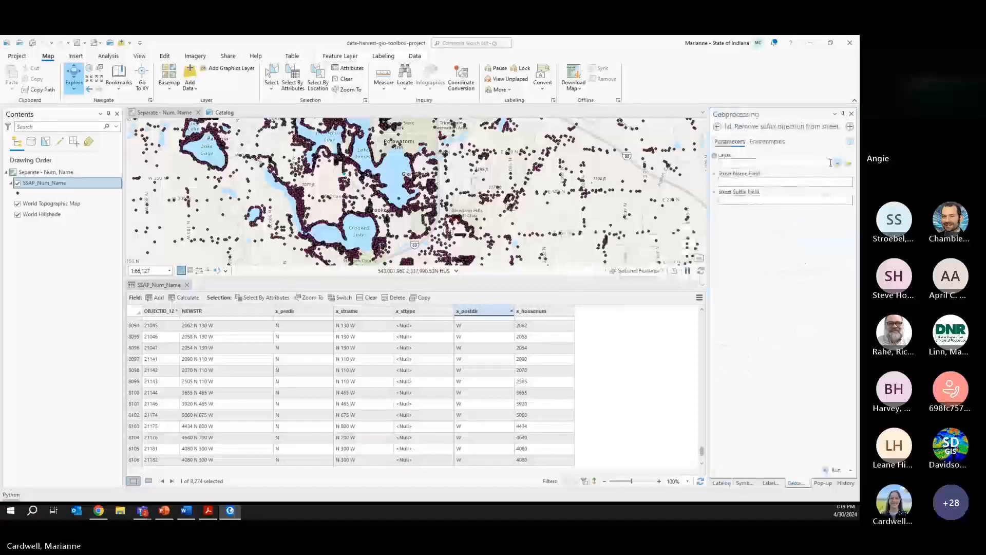
click(837, 164)
click(745, 173)
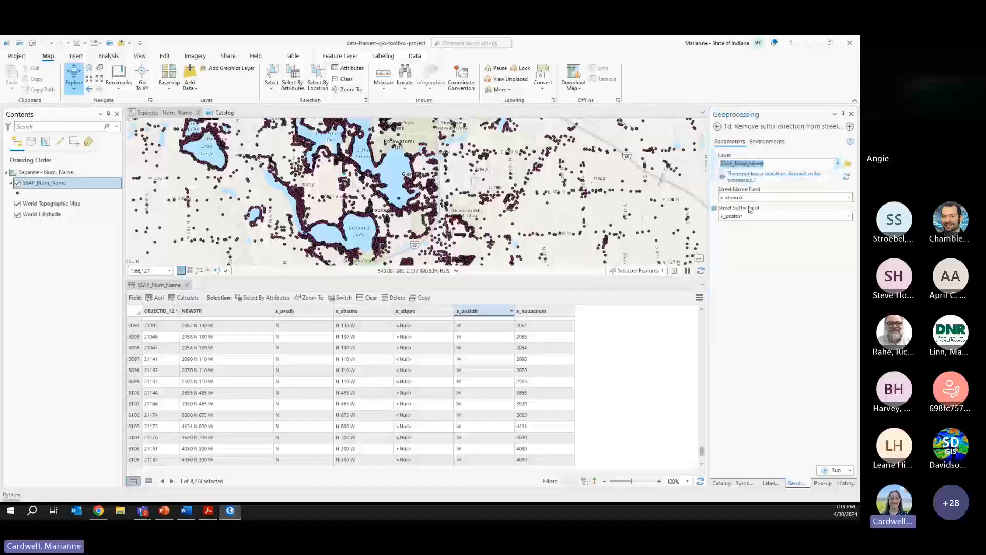
click(346, 80)
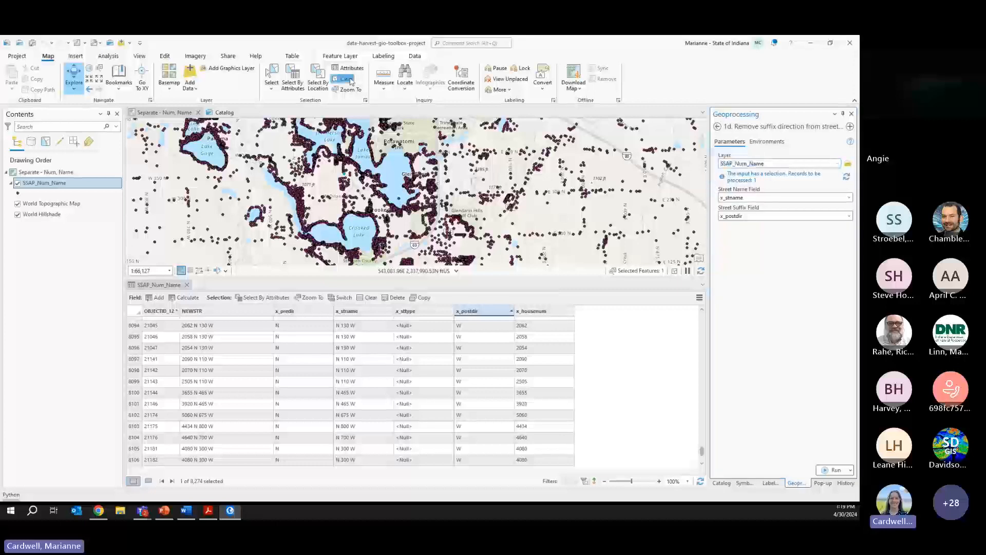
click(846, 177)
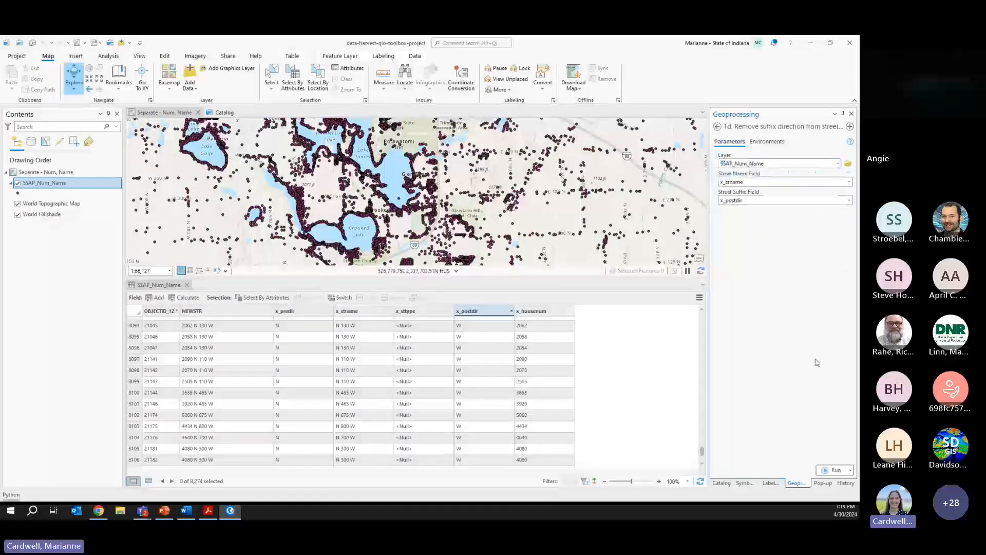
click(839, 471)
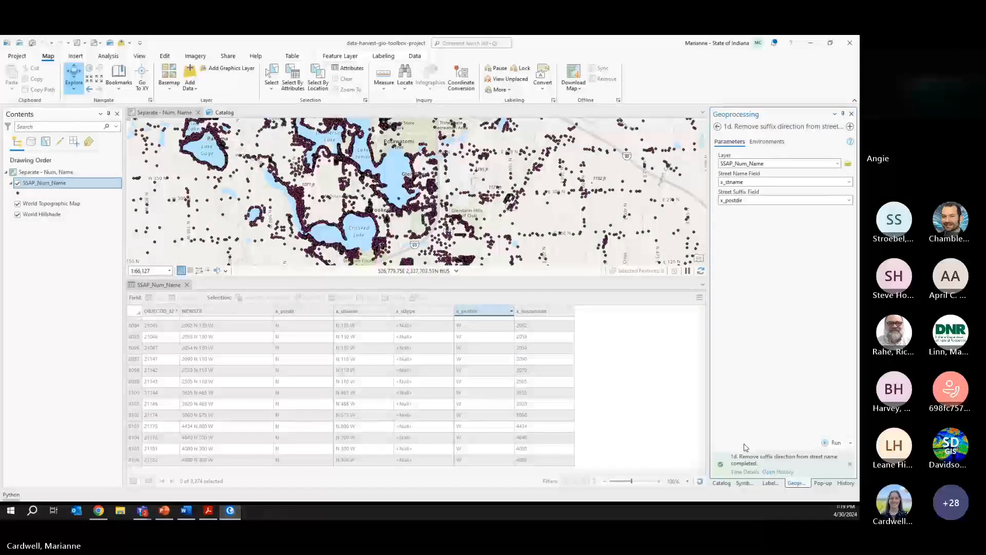
drag(702, 318, 702, 454)
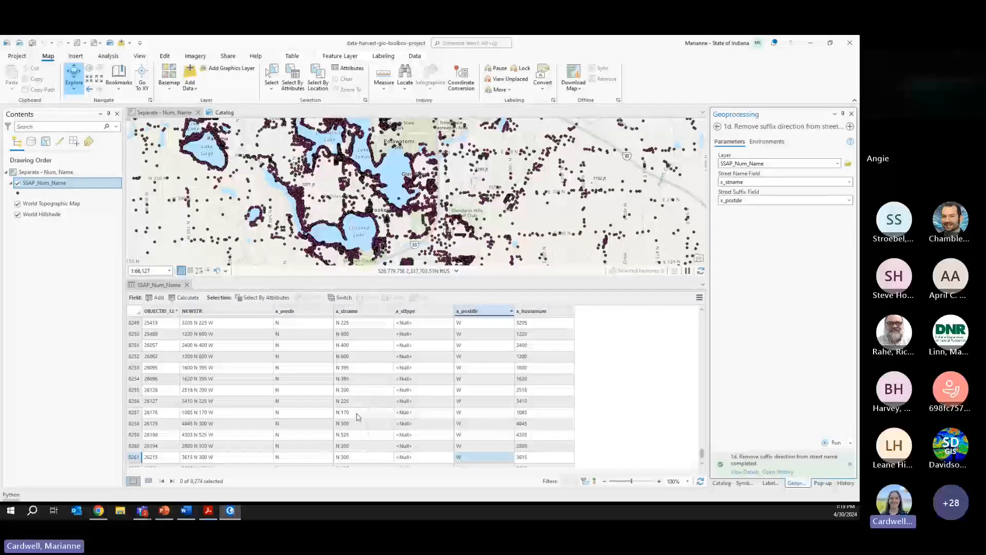
click(721, 483)
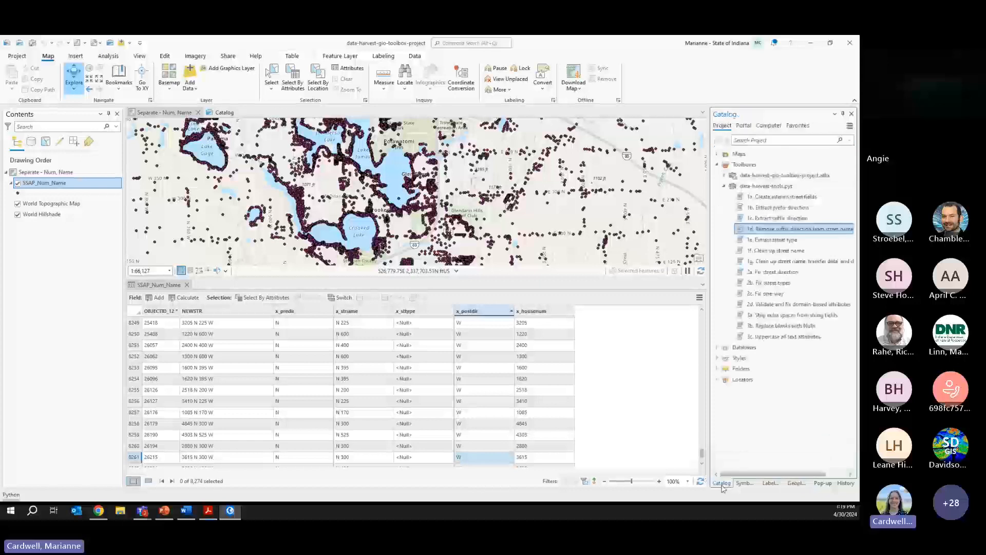
- Run 1e. Extract street type on SSAP_Num_Name, filling x_sttype with RD, LK and DR
double_click(761, 240)
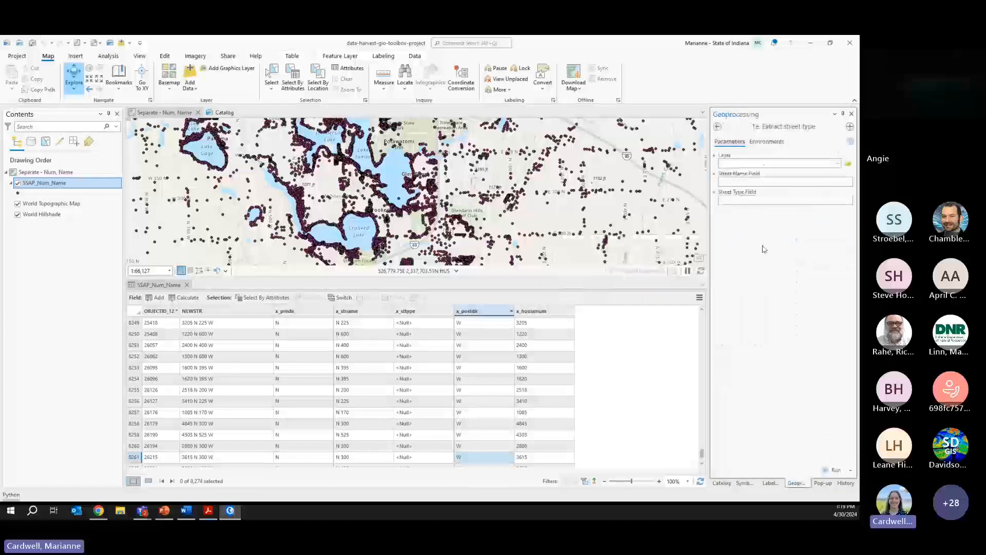
click(838, 164)
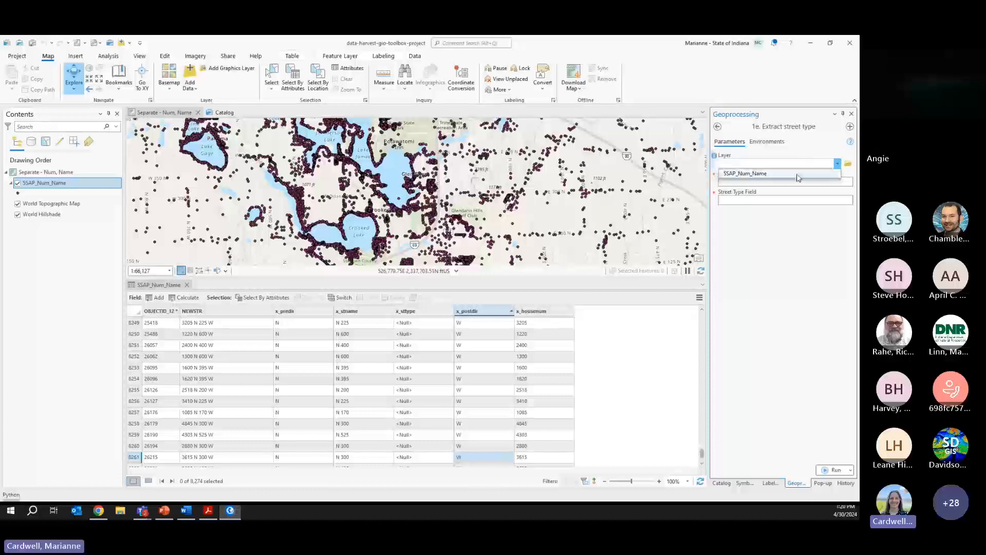
click(780, 173)
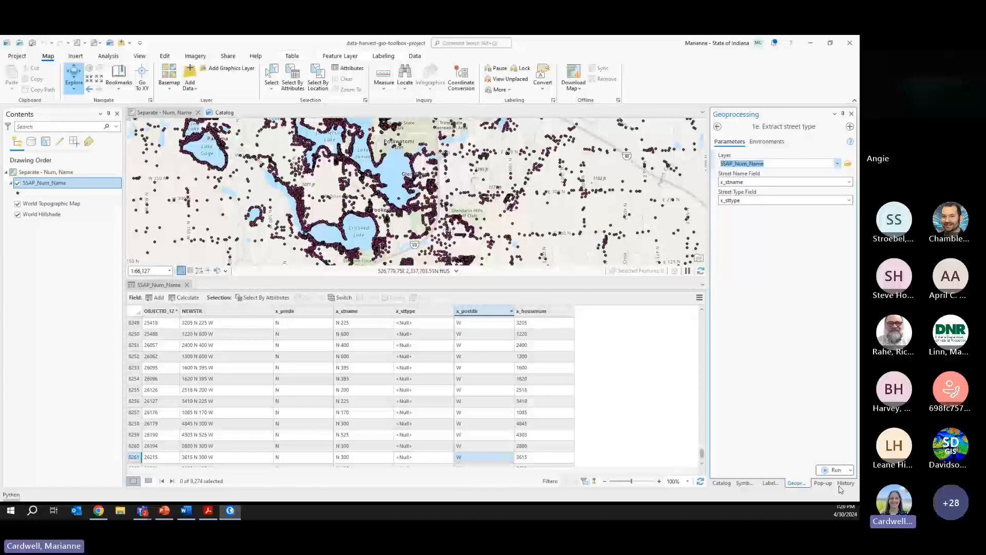
click(833, 470)
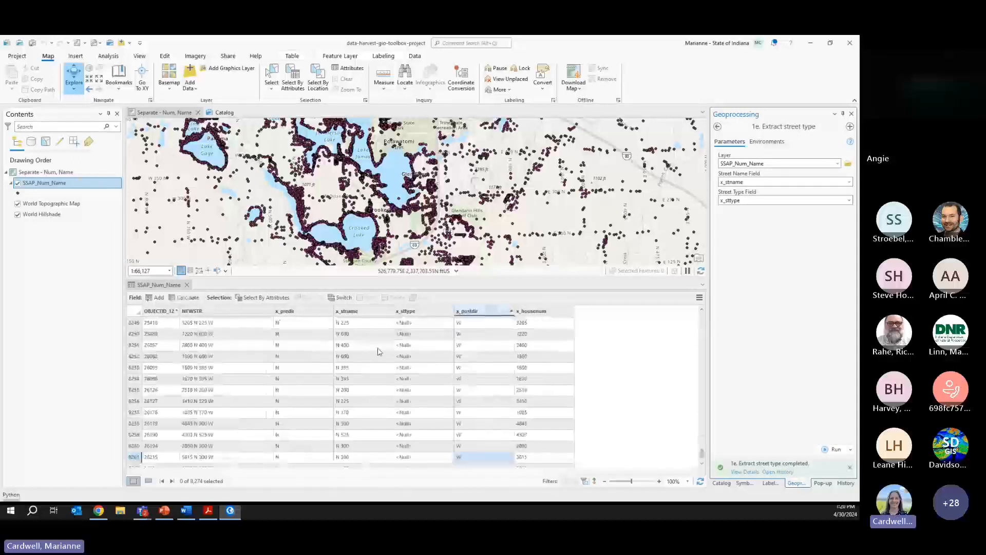
drag(702, 454, 702, 316)
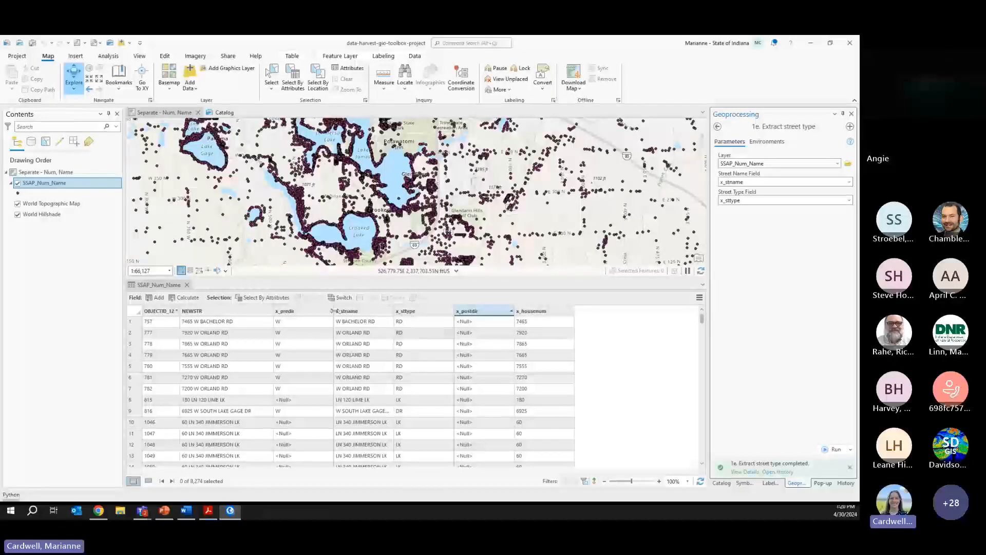
- Open the Select By Attributes window and move it into view
key(alt+Tab)
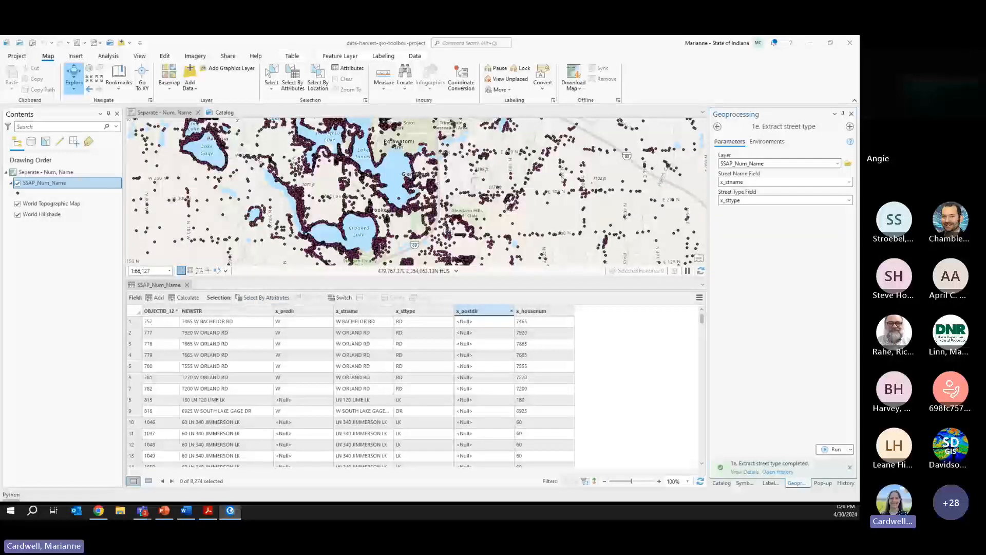
click(293, 78)
drag(368, 109, 512, 107)
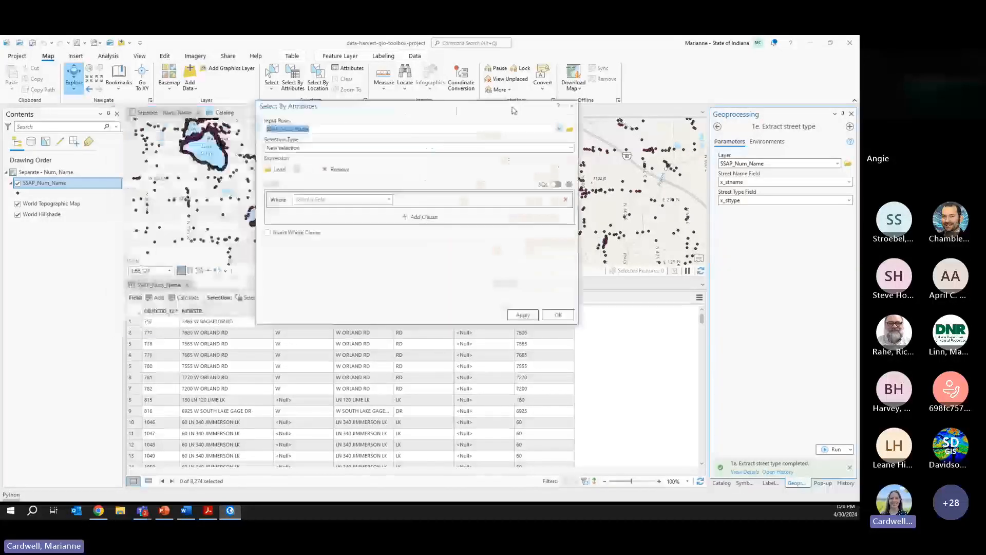
- Build a query clause on x_sttype using the 'includes the value(s)' operator
click(390, 200)
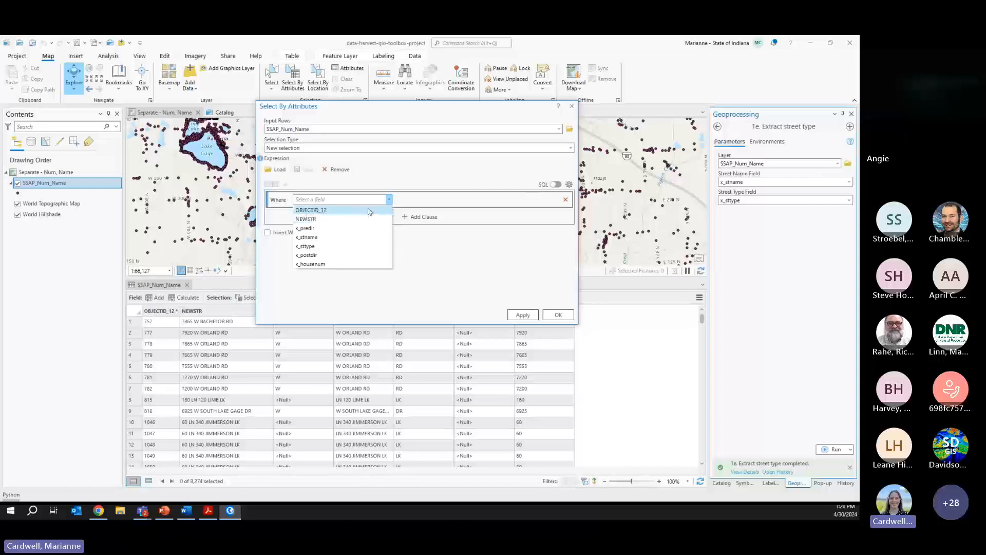
click(378, 107)
drag(369, 85, 362, 73)
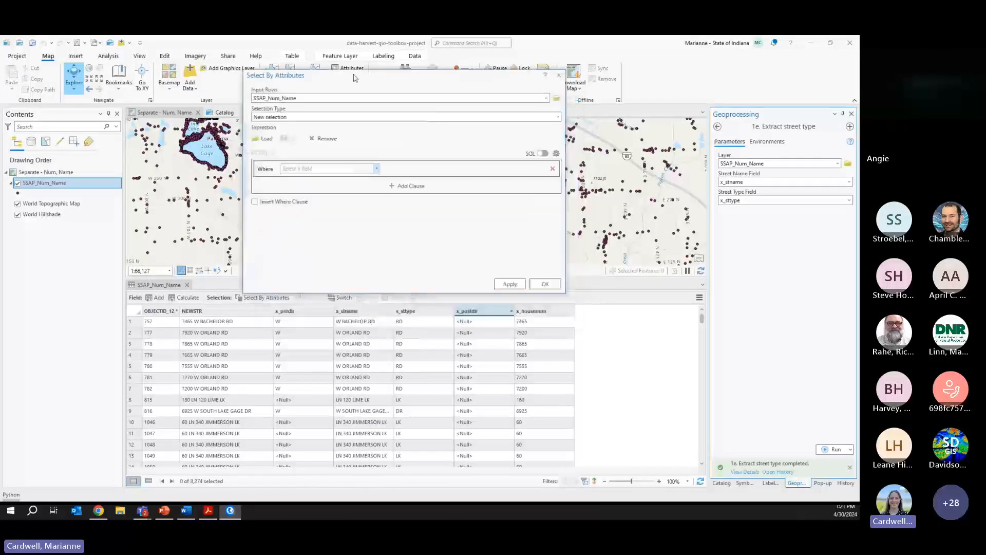
click(374, 167)
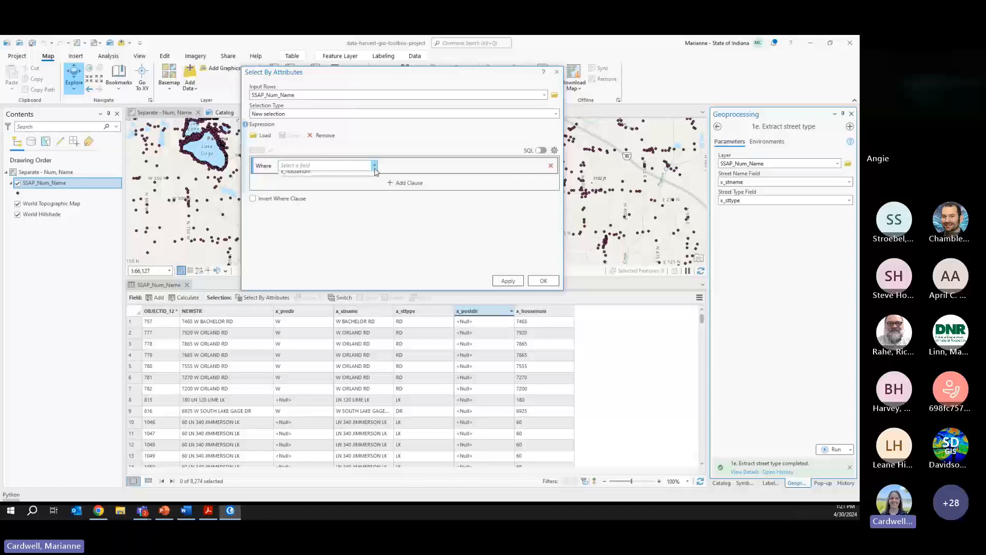
click(342, 212)
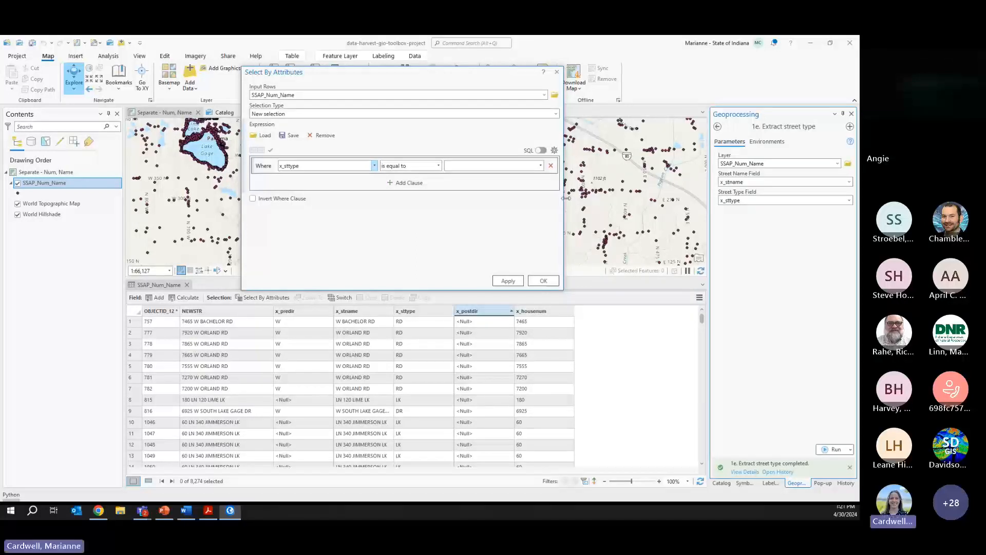
click(540, 167)
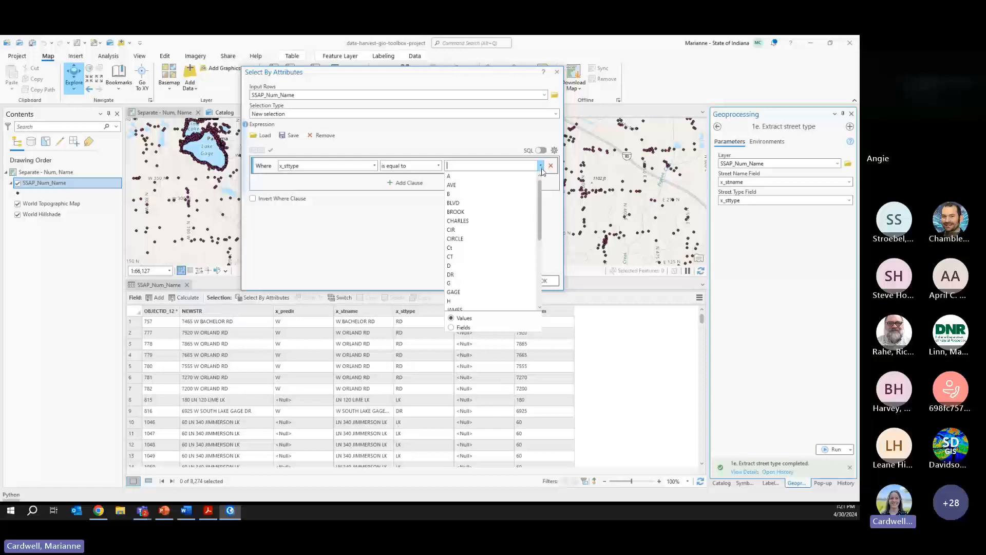
click(419, 226)
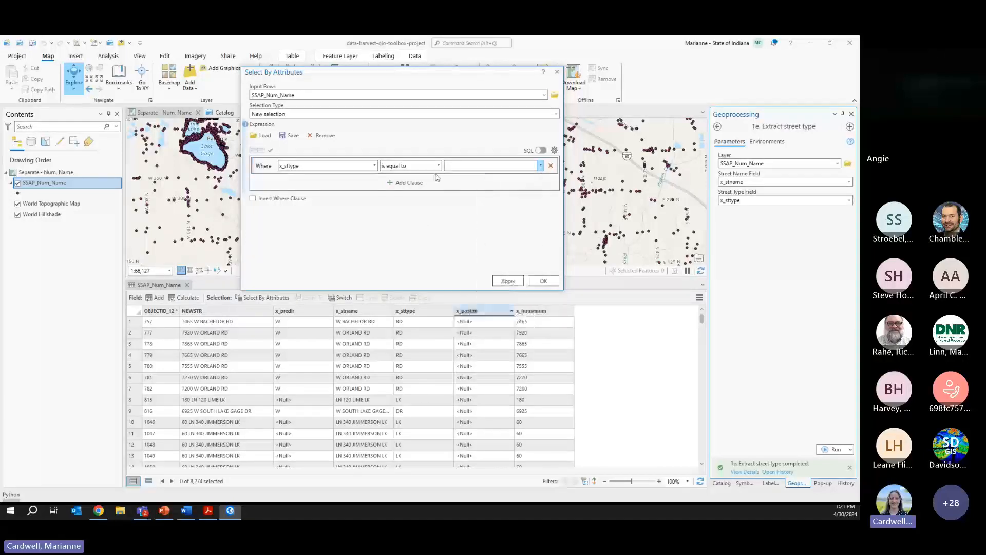
click(439, 165)
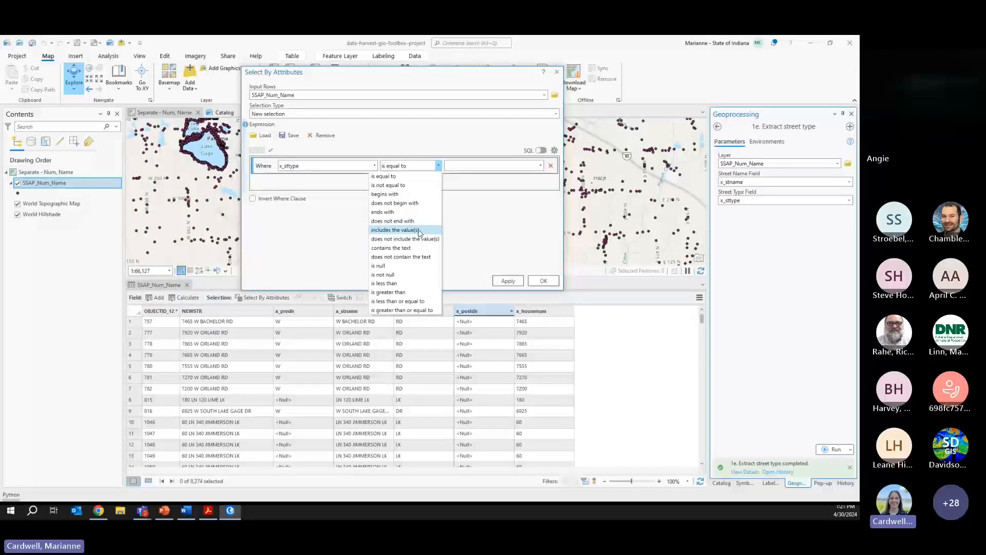
click(419, 231)
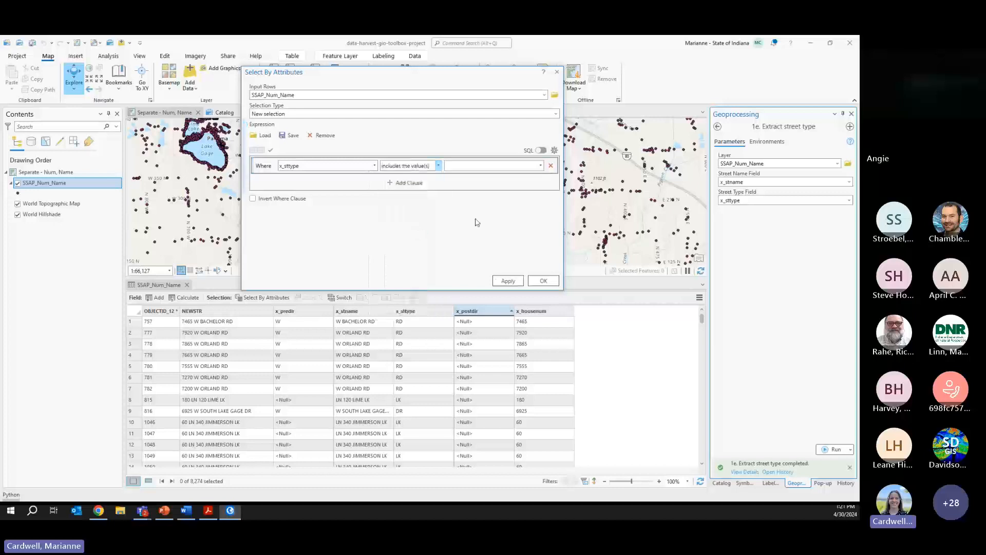
- Include A, B, D, G, H, JAMES, MINIFENOKEE and GAGE, apply, and show the 1,165 selected records
click(540, 166)
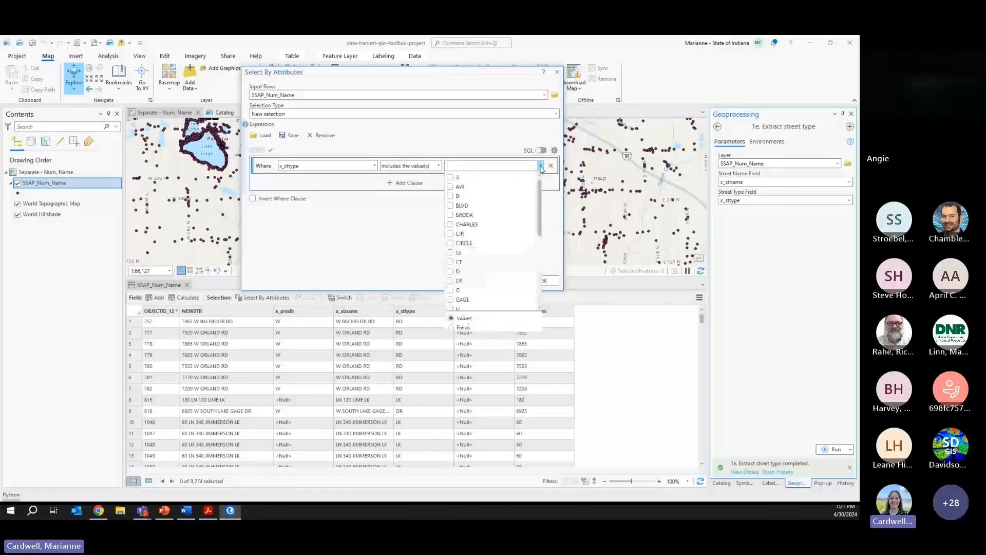
click(450, 177)
click(450, 196)
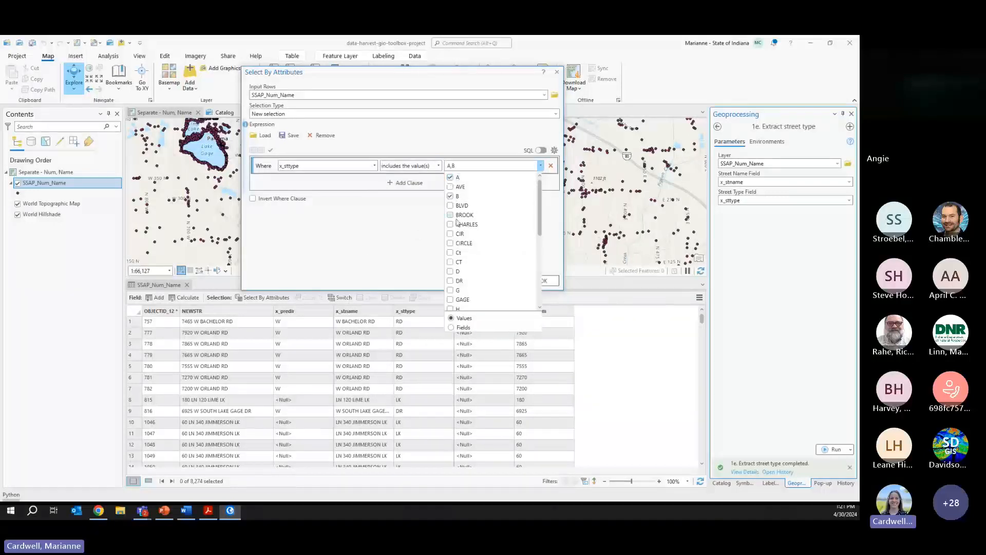
click(450, 271)
click(450, 290)
drag(539, 201, 543, 237)
click(465, 234)
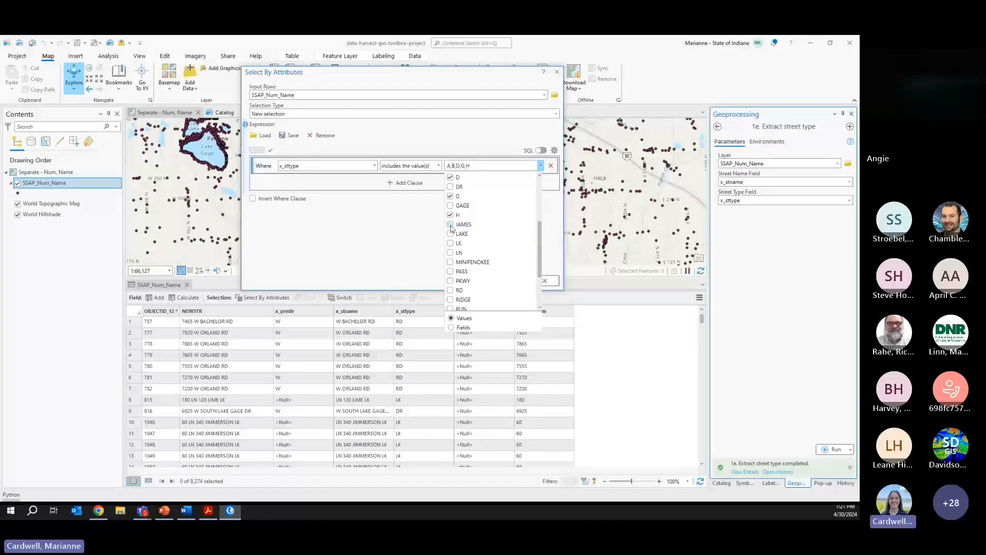
click(451, 224)
click(451, 262)
mouse_move(540, 249)
mouse_down()
mouse_move(540, 267)
mouse_move(541, 240)
mouse_up()
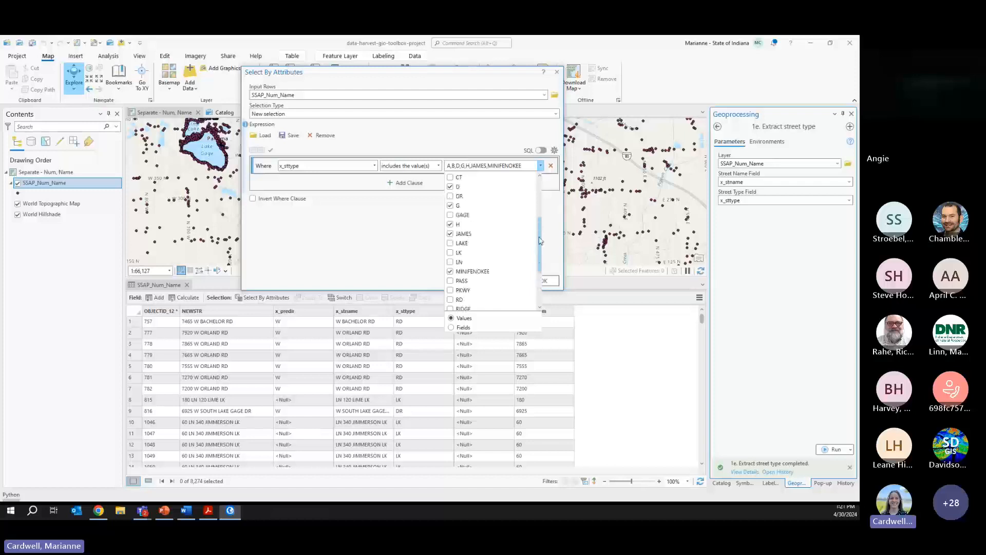
click(451, 215)
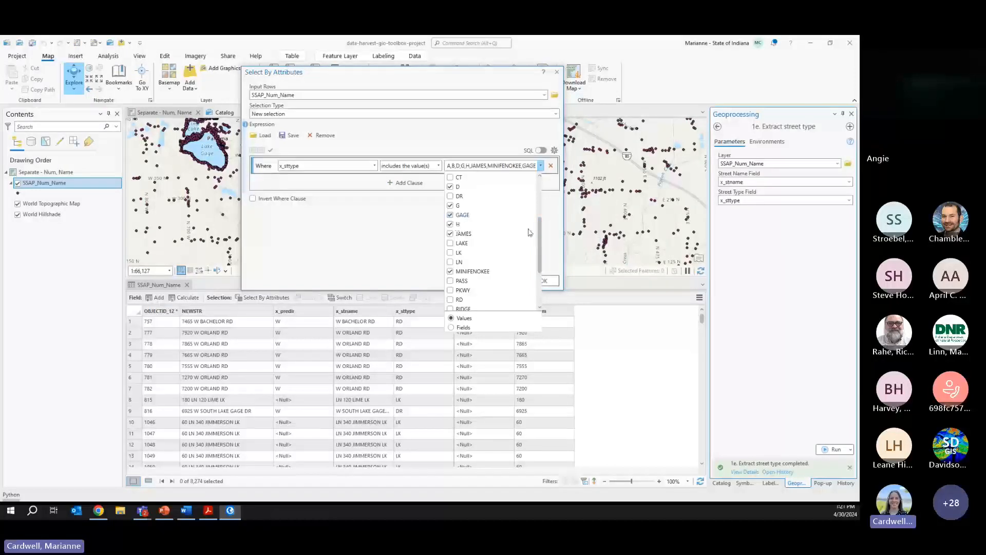
click(418, 230)
click(510, 281)
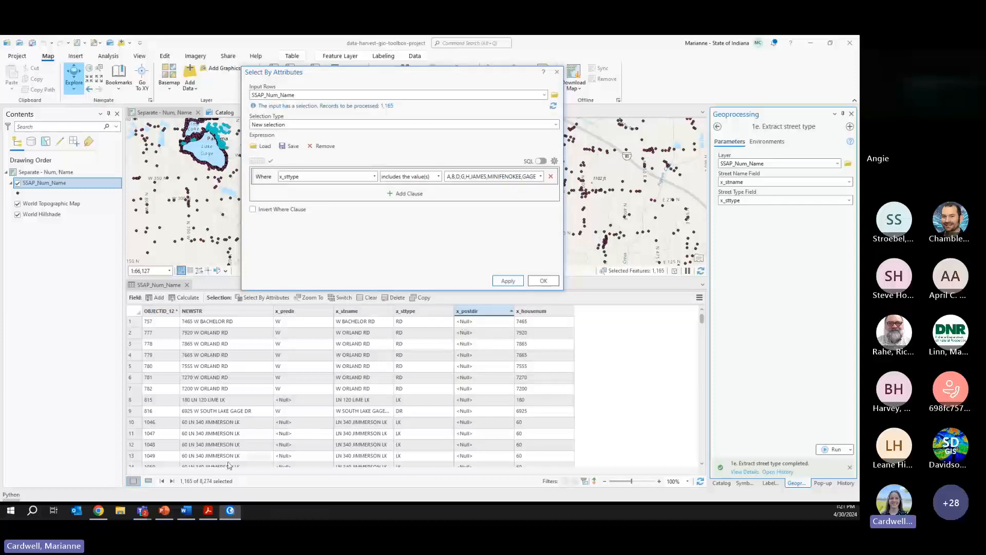
click(149, 481)
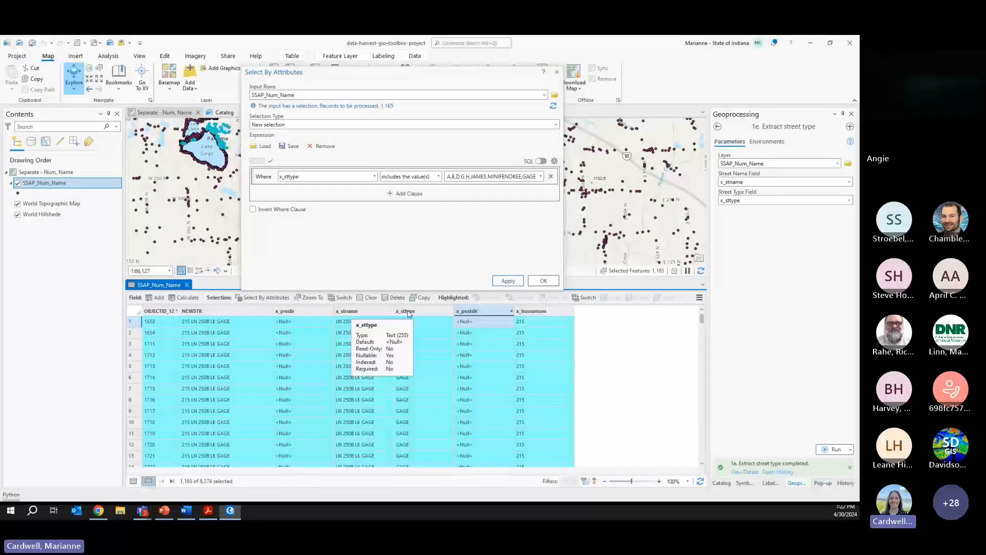
- Calculate x_sttype as None for the 1,165 selected records
right_click(409, 314)
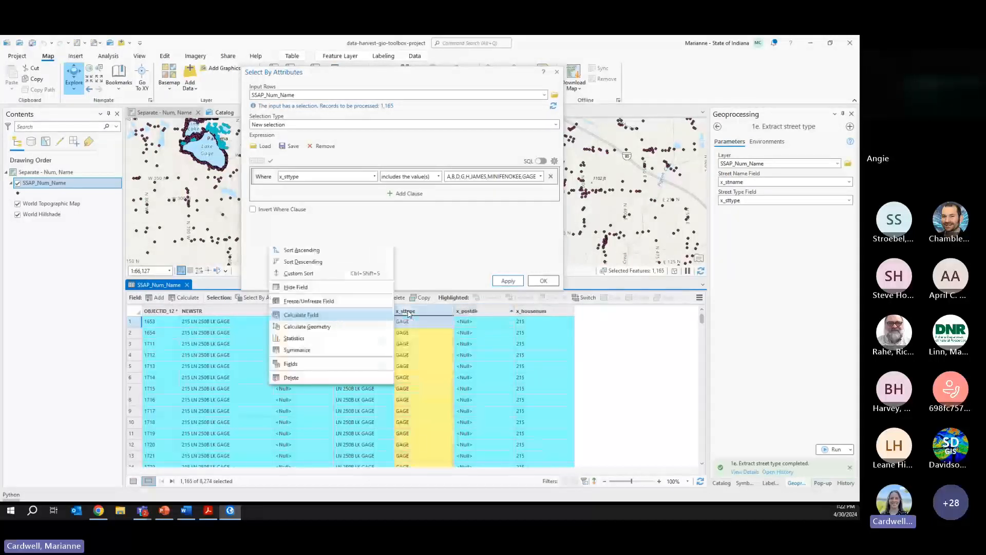
click(353, 316)
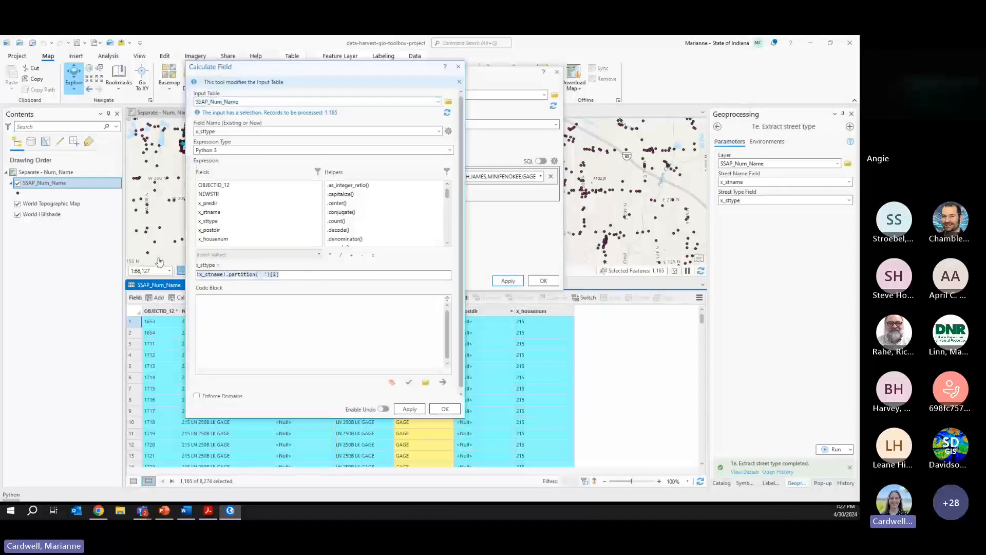
text(")
text(one)
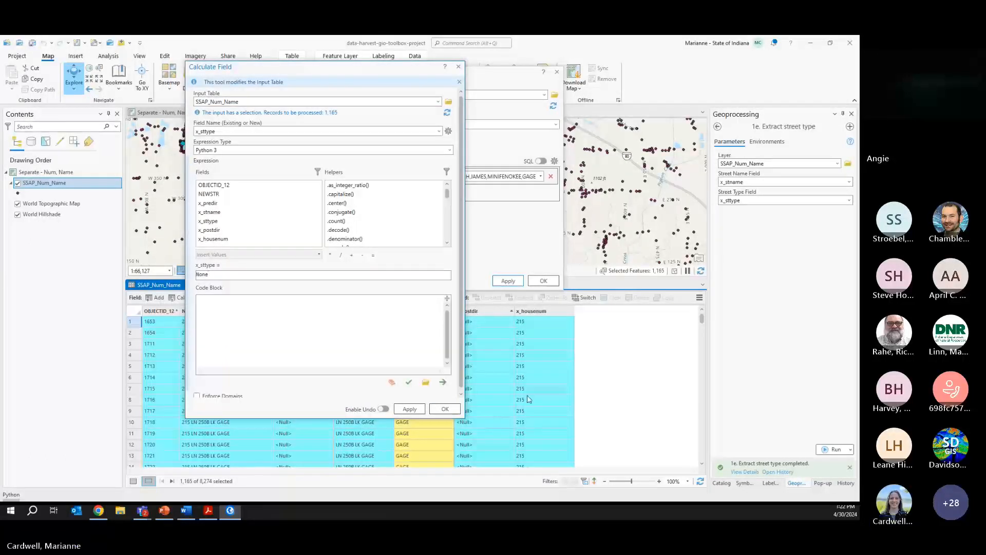
click(445, 409)
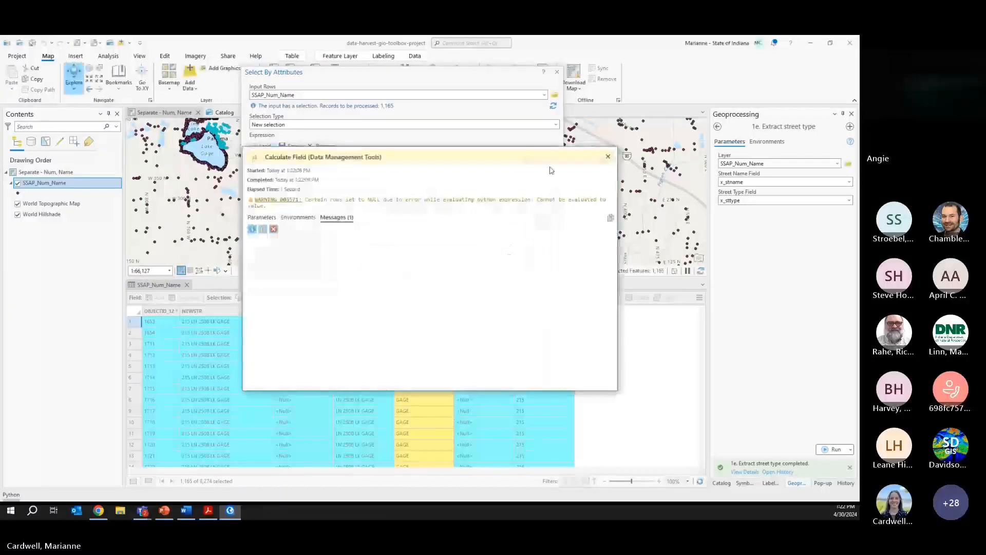
click(607, 157)
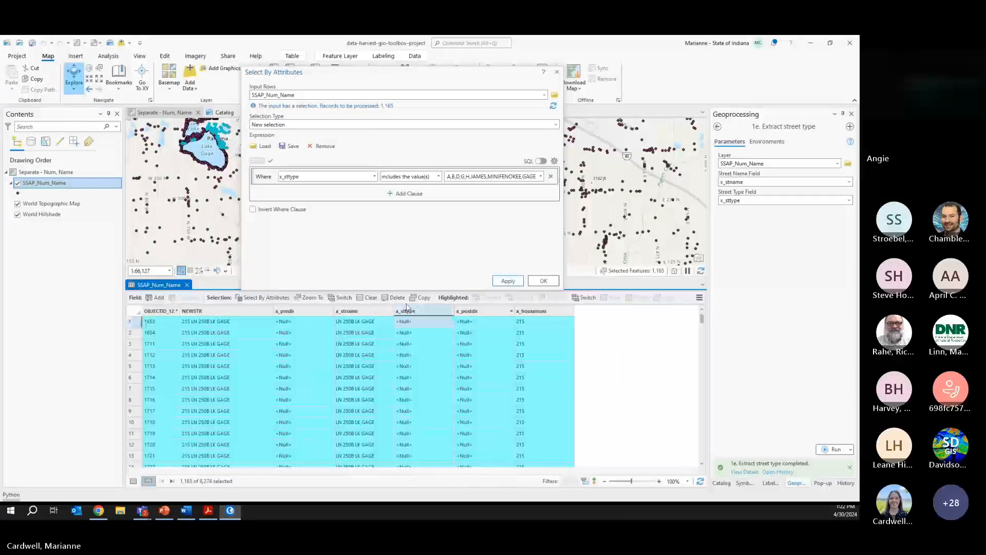
- Clear the selection and remove the old street type clause from the attribute query
click(556, 72)
click(370, 301)
click(263, 297)
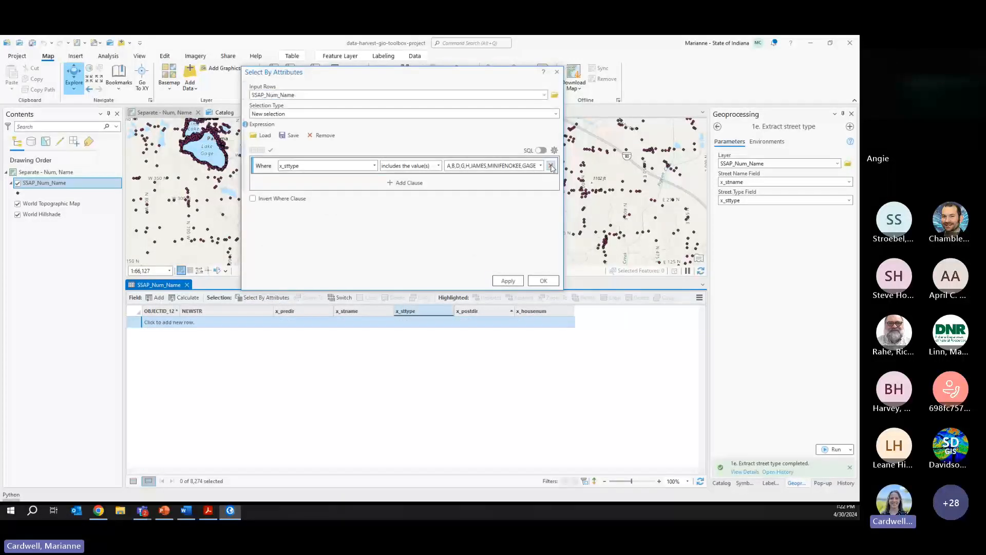
click(551, 166)
- Add a new query clause based on the x_sttype field
click(404, 181)
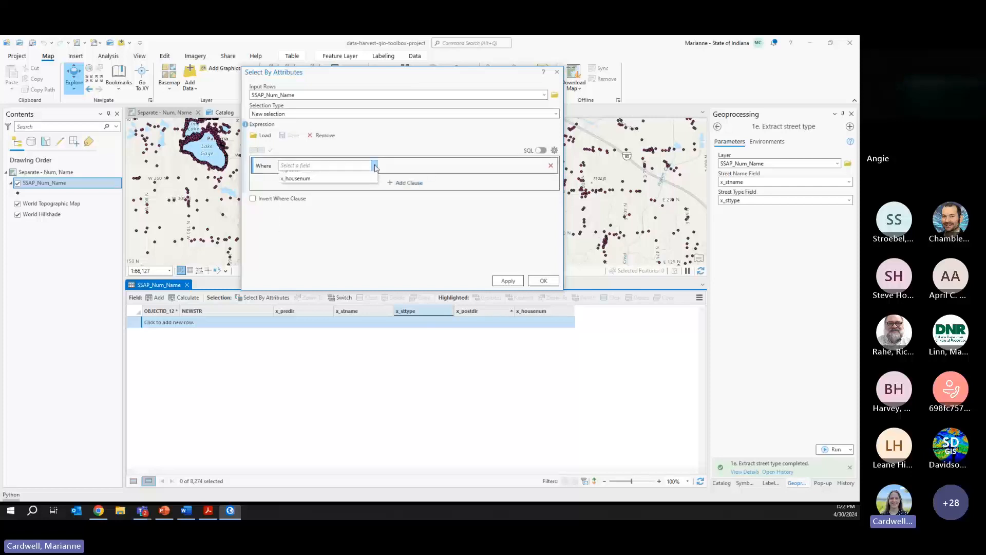
click(374, 165)
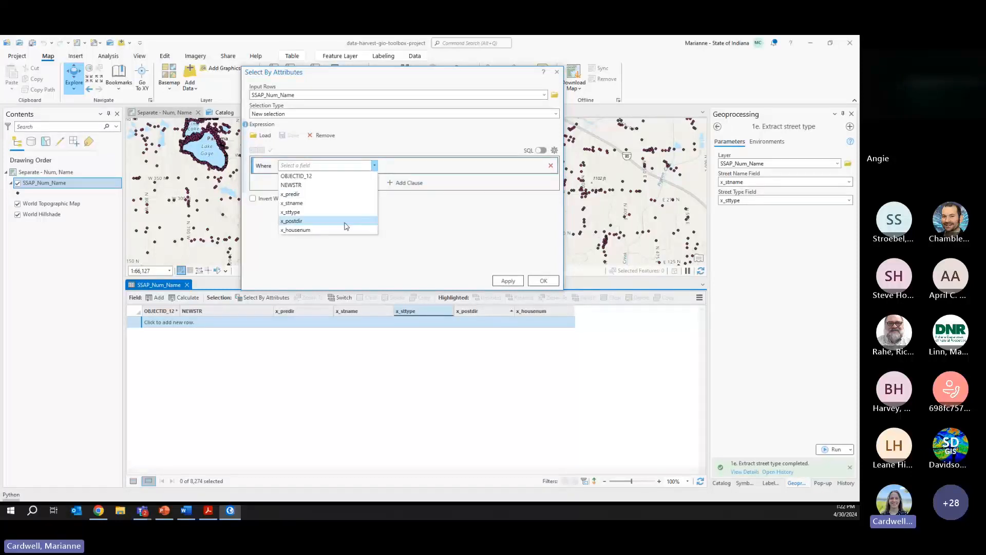
click(344, 222)
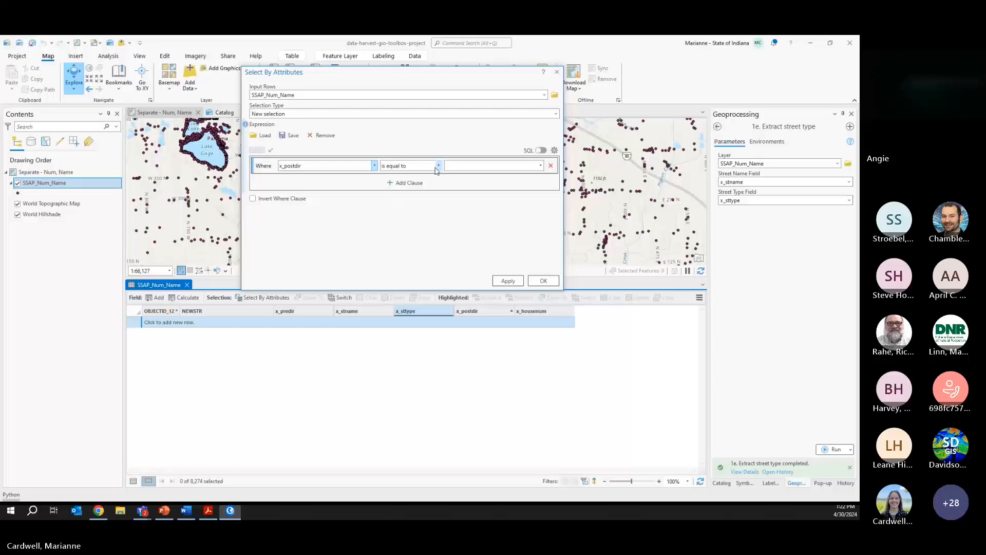
click(375, 166)
click(357, 212)
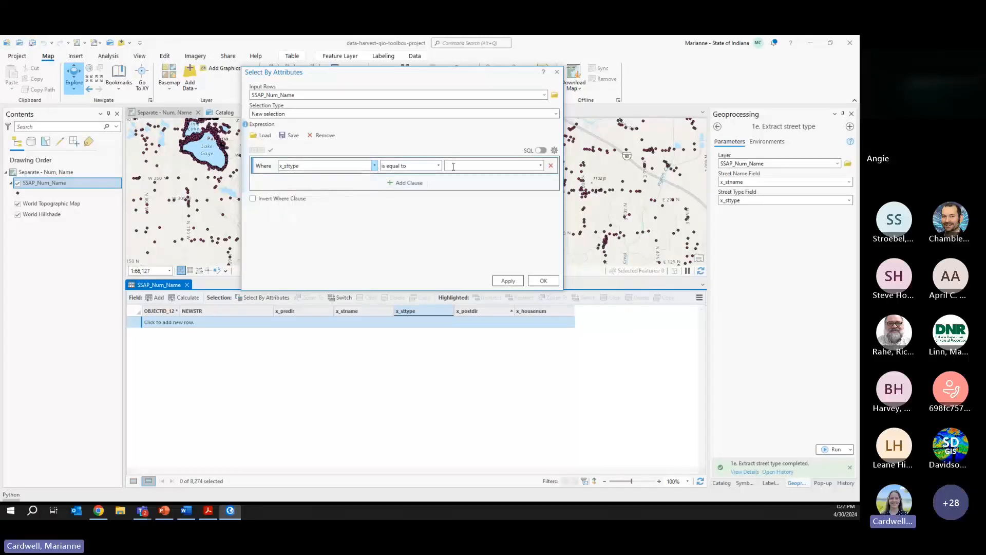
click(541, 166)
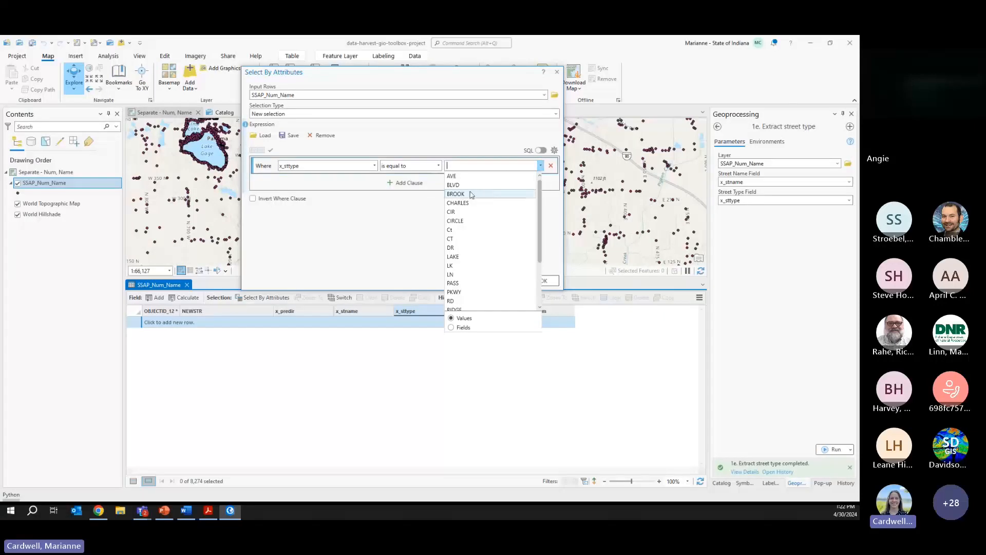
click(438, 165)
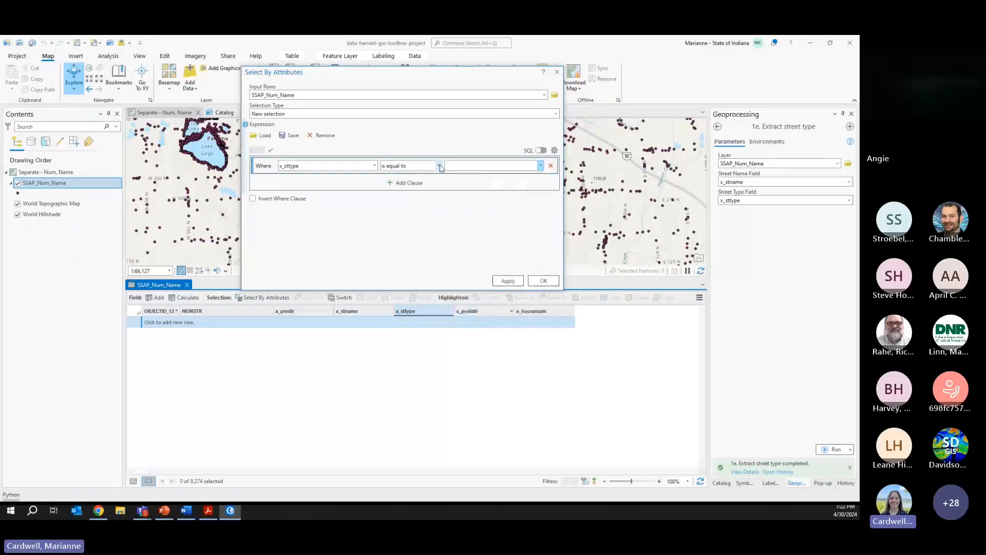
click(438, 165)
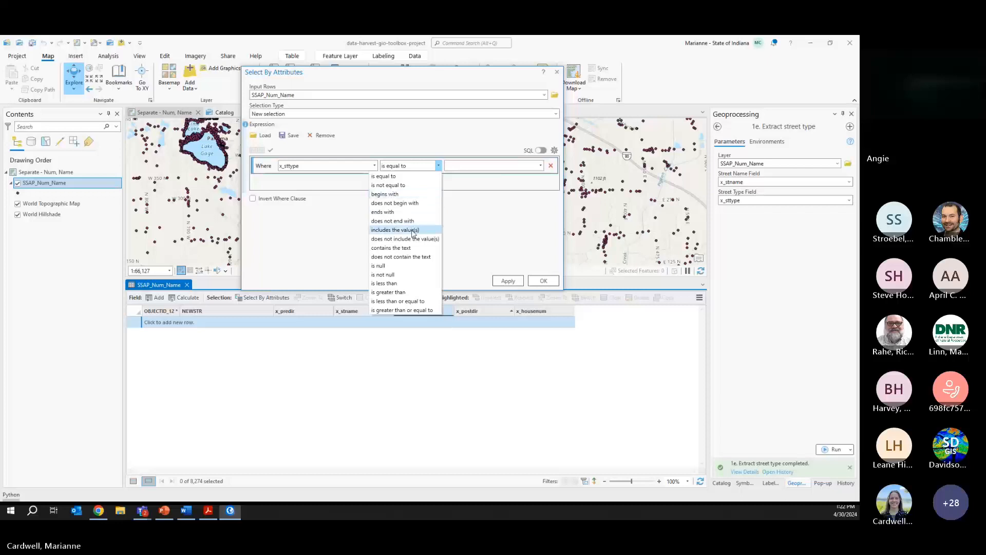
click(414, 248)
- Make the clause include BROOK and CHARLES and apply it, selecting 46 records
click(540, 166)
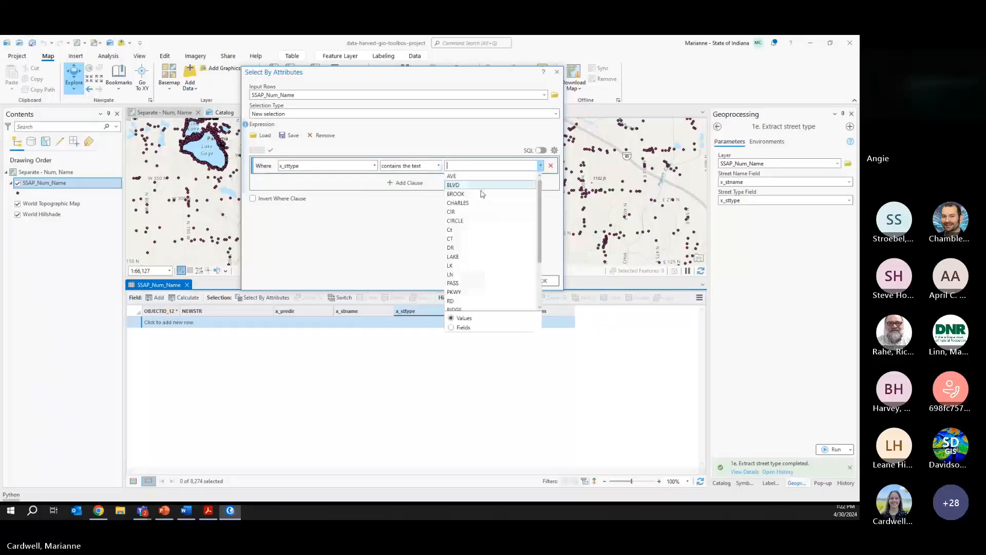
click(479, 194)
click(442, 167)
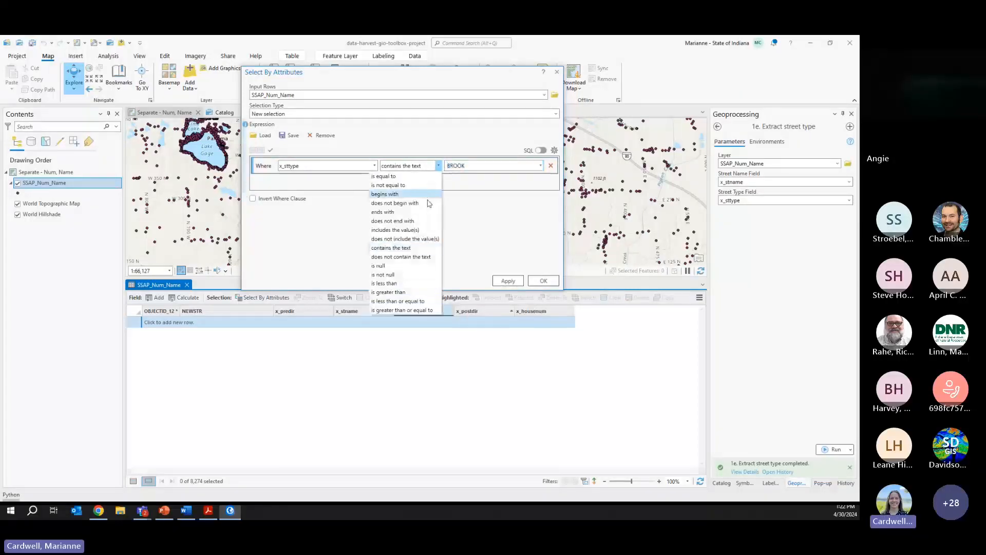
click(403, 231)
click(540, 166)
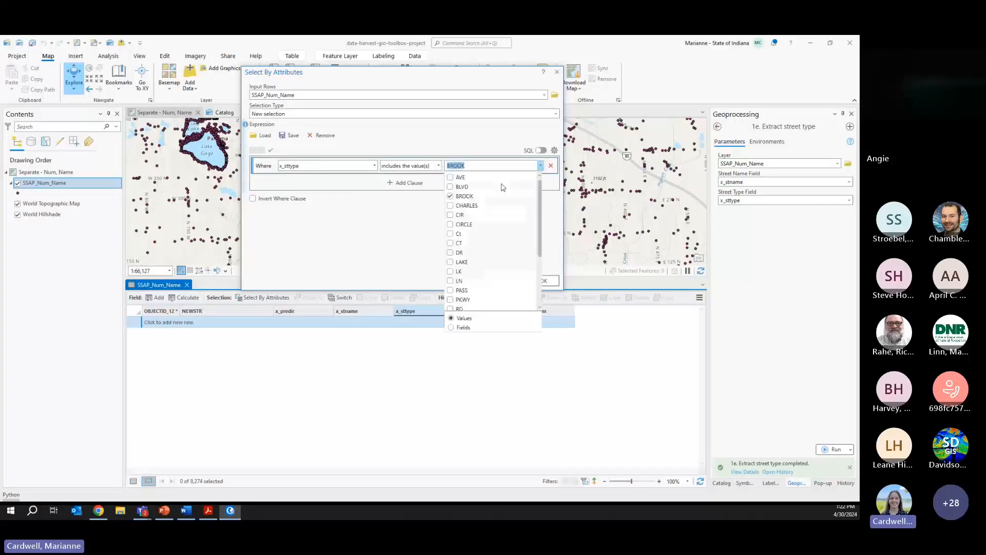
click(459, 206)
drag(538, 207, 538, 266)
click(398, 241)
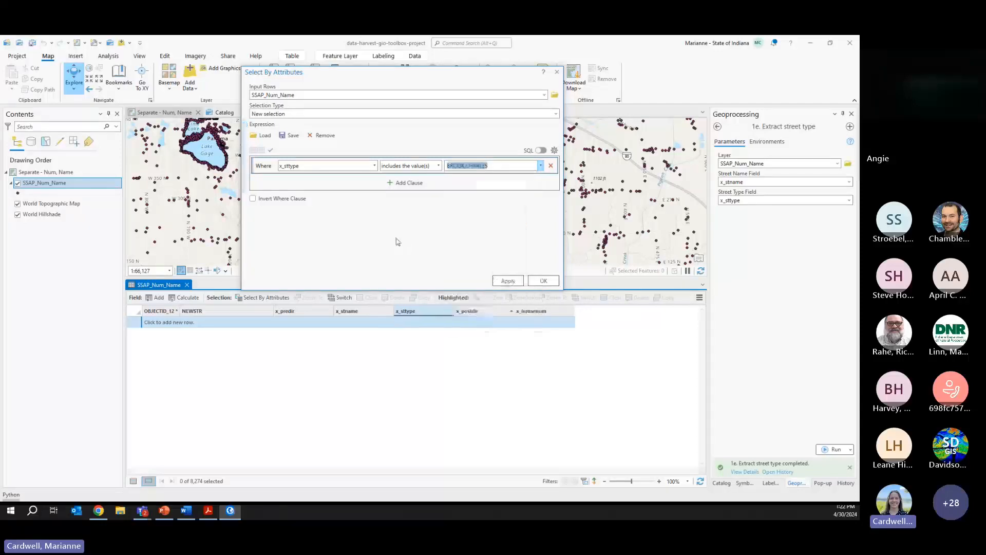
click(508, 281)
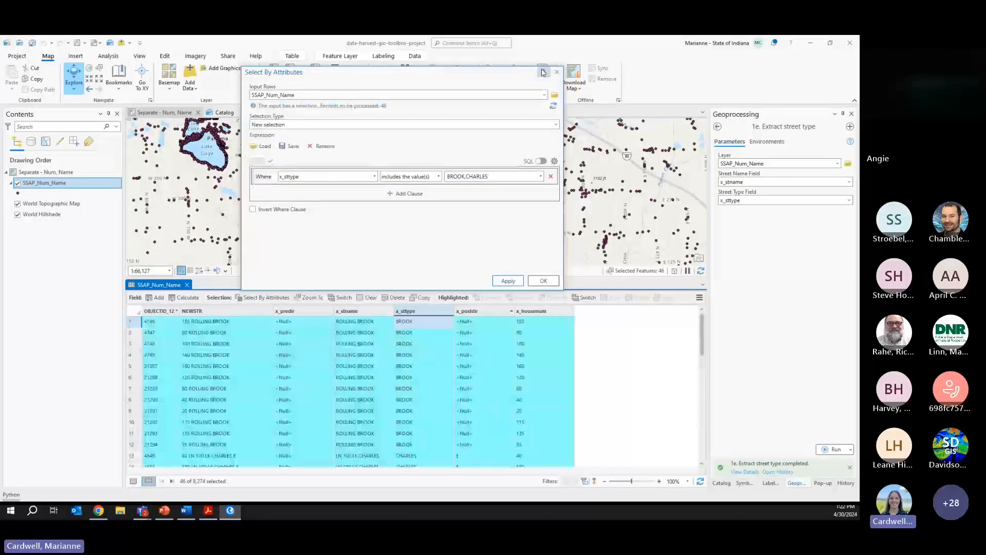
click(557, 72)
- Calculate x_sttype as None for the 46 selected rows, clear the selection, and show all records
right_click(405, 311)
click(301, 315)
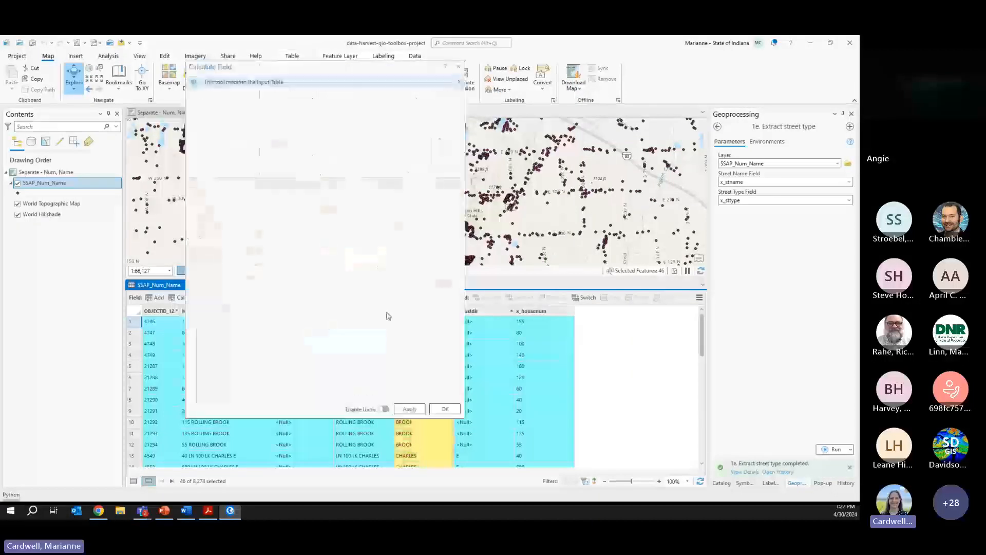
click(444, 409)
click(608, 157)
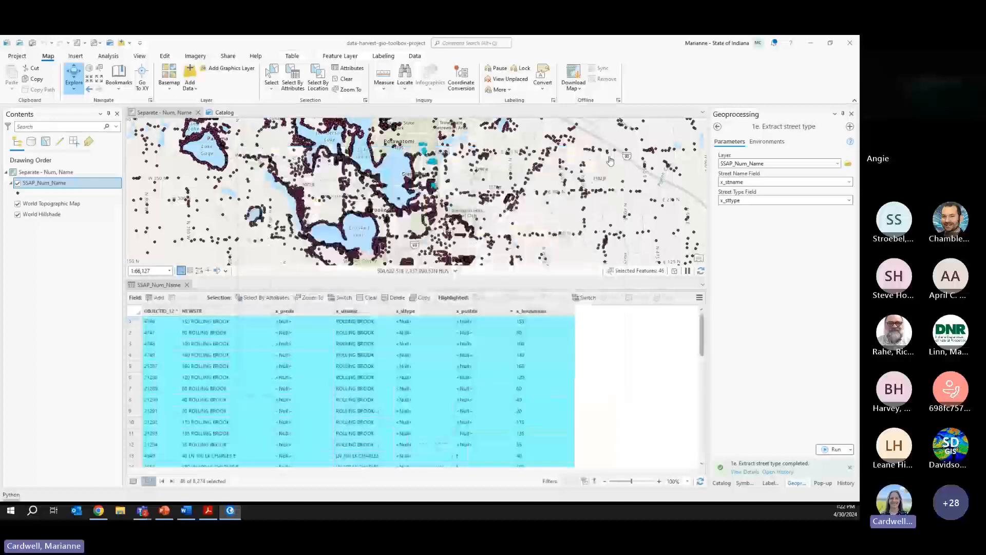
click(367, 297)
click(133, 480)
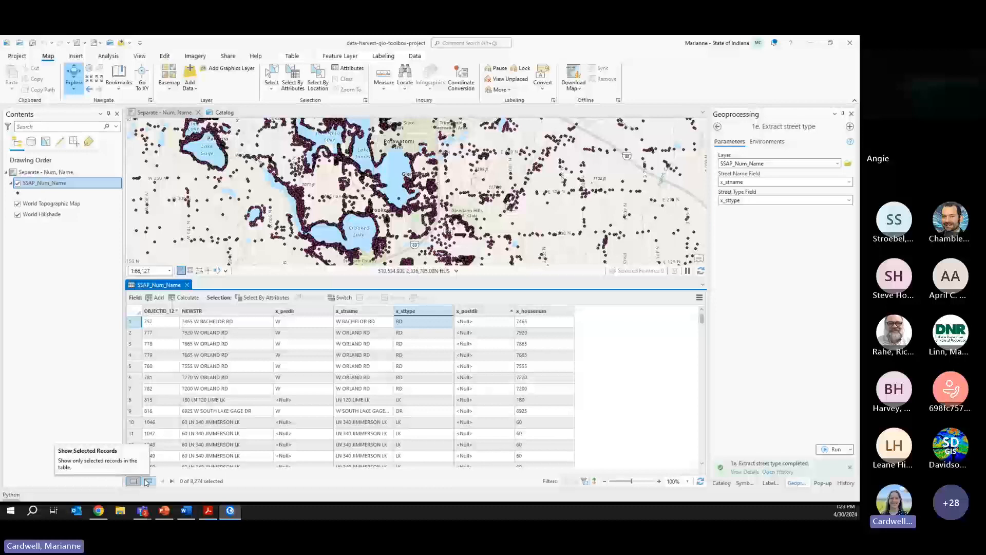
- Open 1g. Clean up street name, transfer data, and delete fields with SSAP_Num_Name as its layer
click(721, 483)
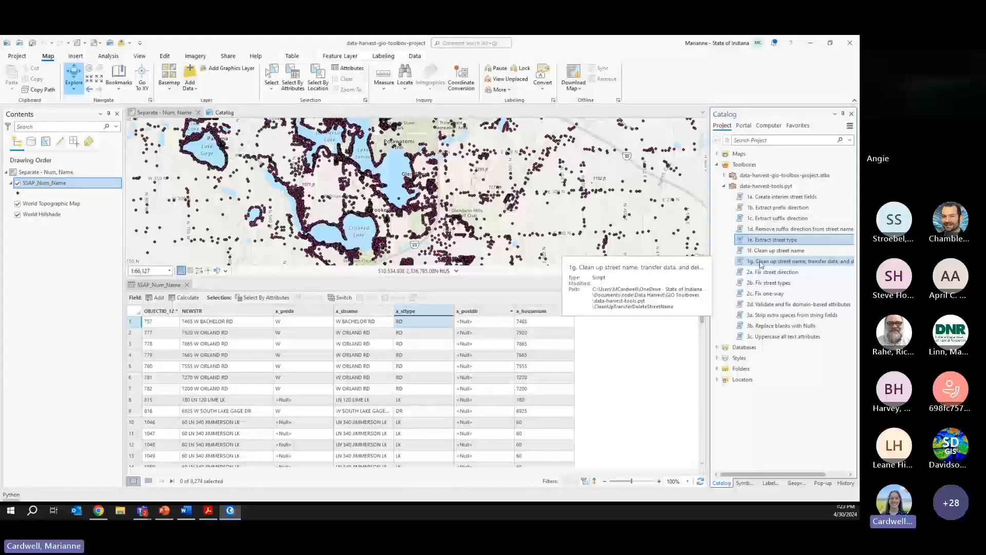
double_click(761, 262)
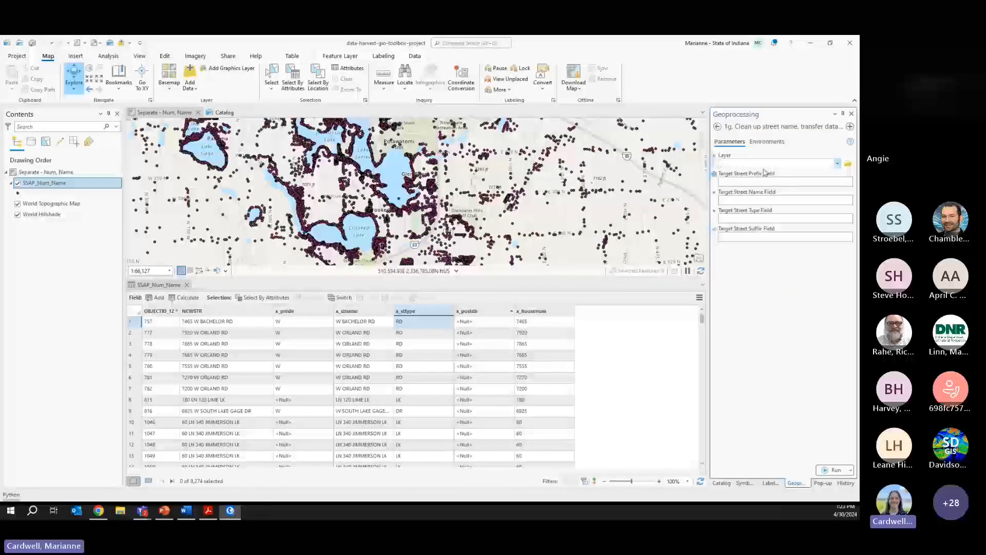
drag(710, 165, 619, 164)
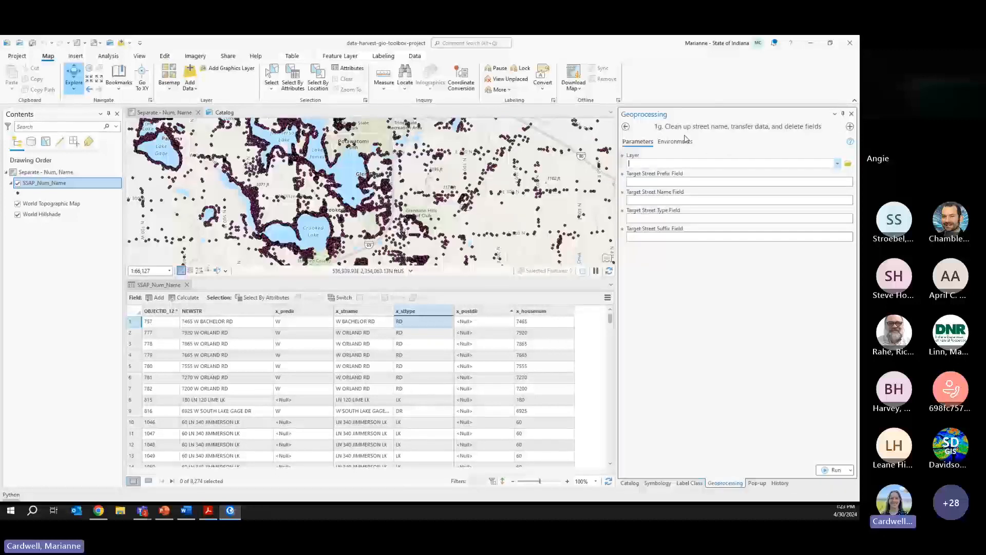
click(837, 163)
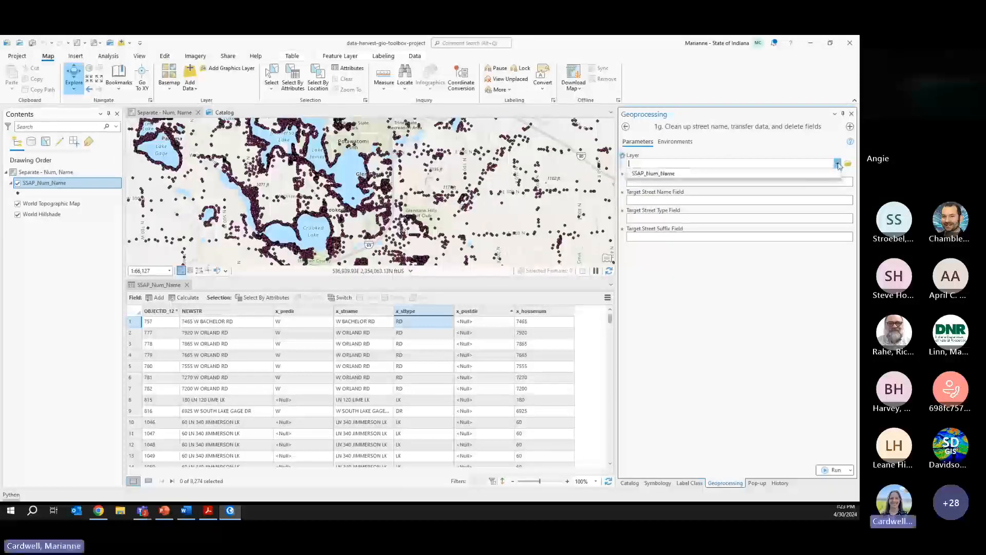
click(804, 176)
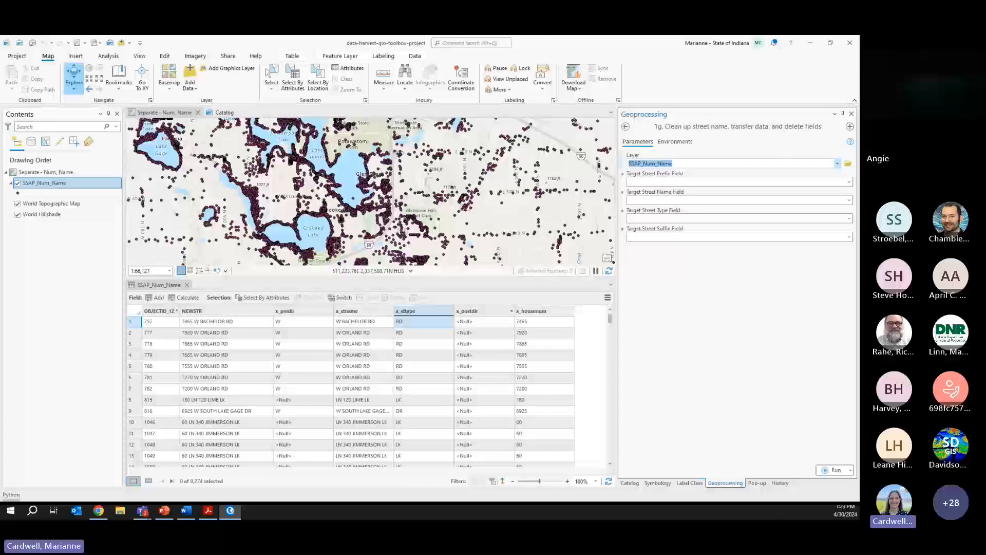
key(alt+Tab)
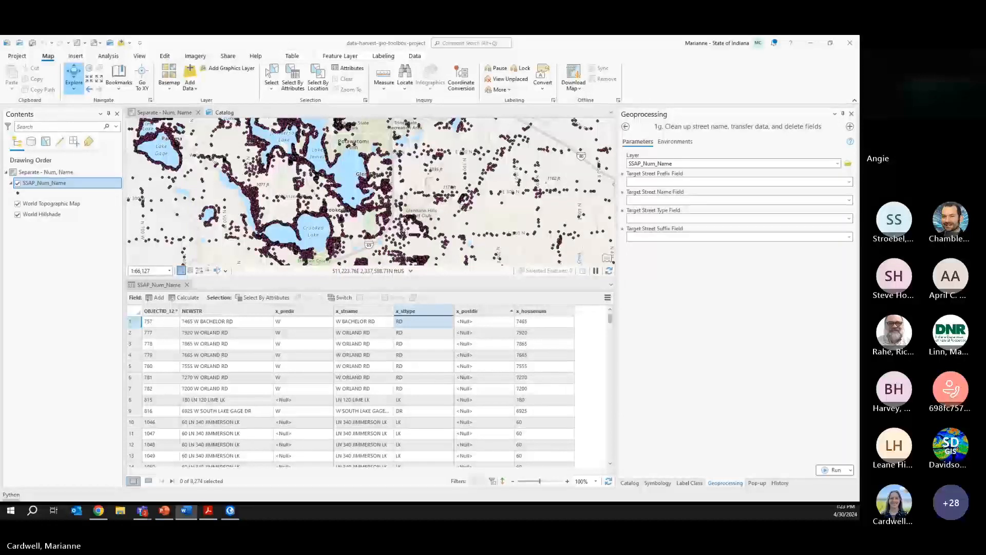
- Paste and run arcpy.management.AddFields in the Python window, adding fields like Add_Number and St_Name
click(10, 494)
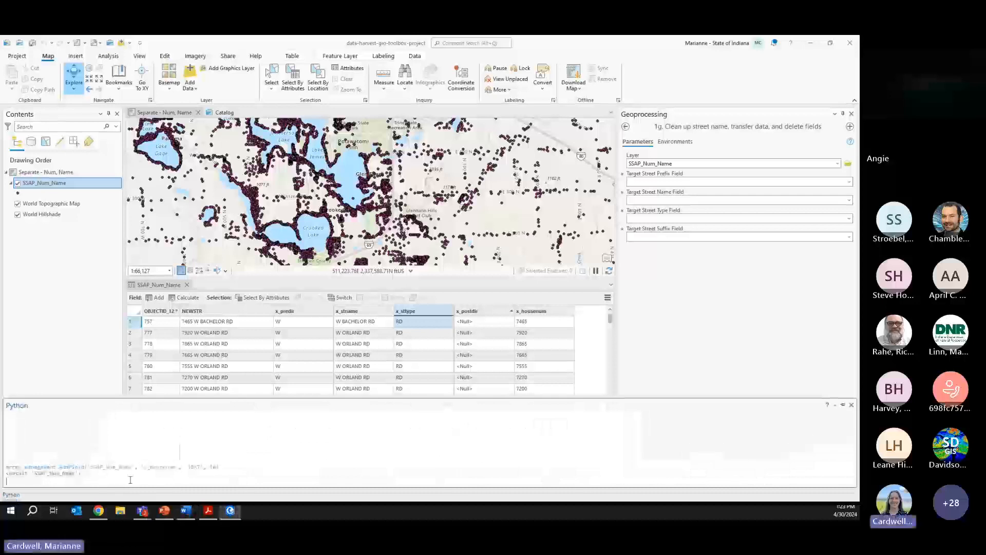
text(arcpy.management.AddFields('SSAP_Num_Name',[['AddNum_Pre', 'TEXT', 'AddNum_Pre', 255],['Add_Number', 'TEXT', 'Add_Number', 255],['AddNum_Suf', 'TEXT', 'AddNum_Suf', 255],['St_PreMod', 'TEXT', 'St_PreMod', 255],['St_PreDir', 'TEXT', 'St_PreDir', 255],['St_PreTyp', 'TEXT', 'St_PreTyp', 255],['St_PreSep', 'TEXT', 'St_PreSep', 255],['St_Name', 'TEXT', 'St_Name', 255],['St_PosTyp', 'TEXT', 'St_PosTyp', 255],['St_PosDir', 'TEXT', 'St_PosDir', 255],['St_PosMod', 'TEXT', 'St_PosMod', 255]]))
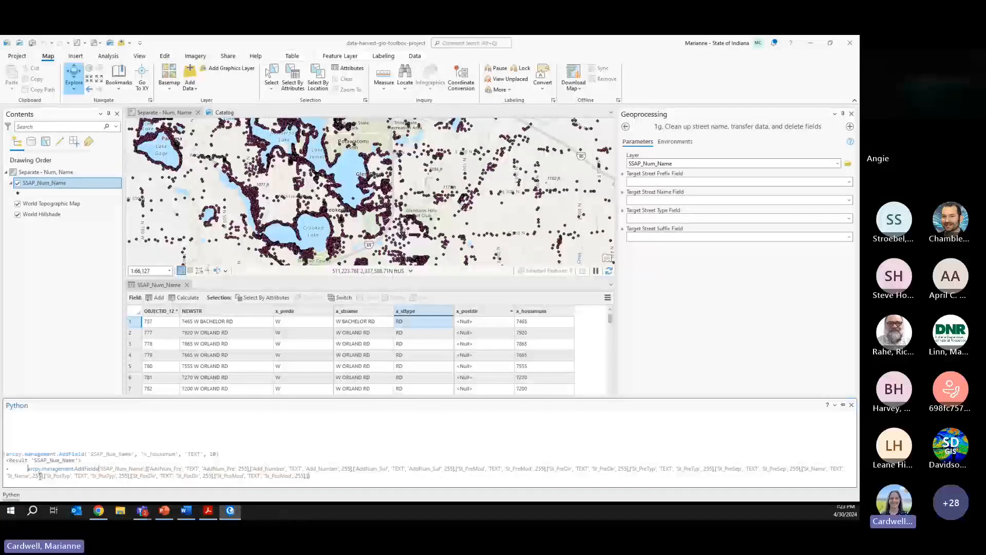
key(BackSpace)
key(BackSpace)
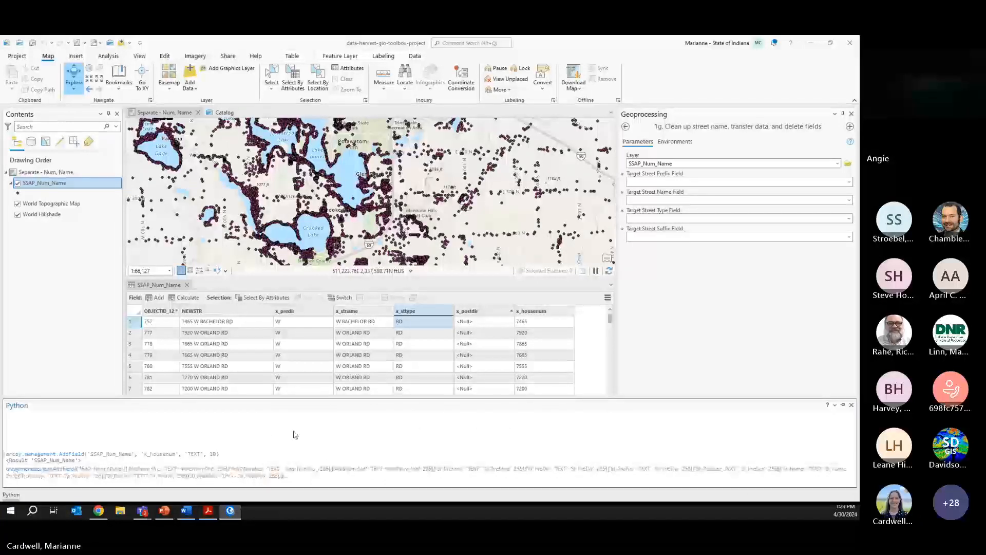
click(281, 477)
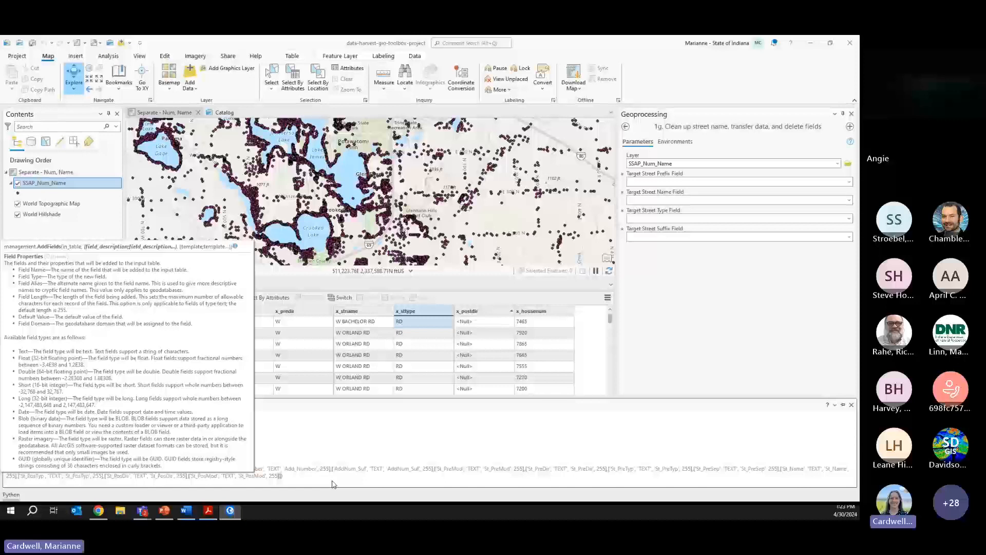
key(Return)
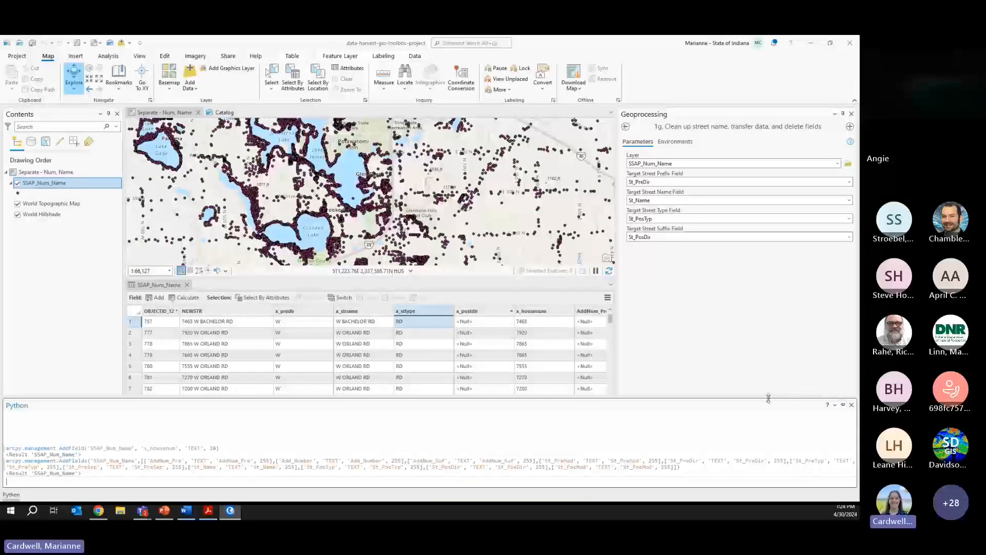
drag(768, 398, 769, 450)
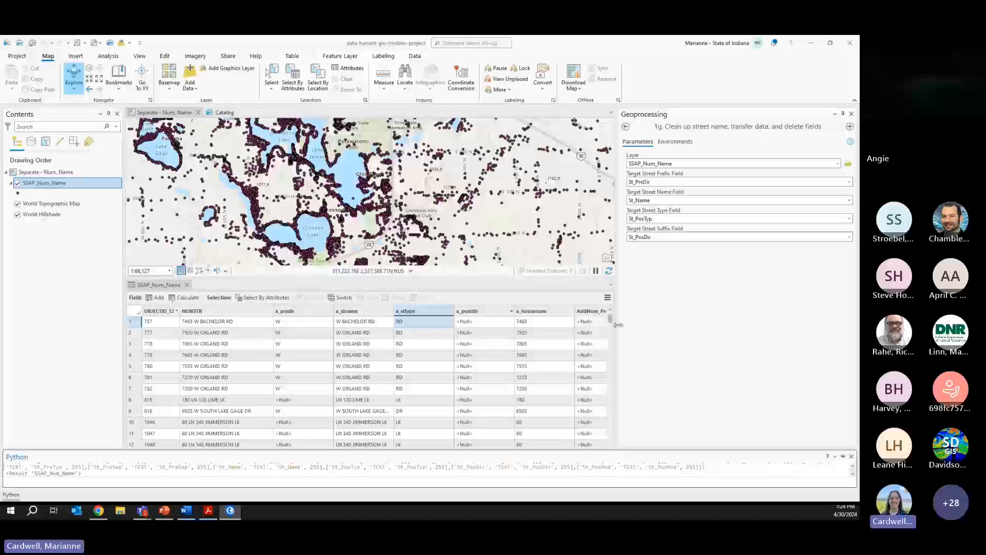
drag(618, 324, 736, 324)
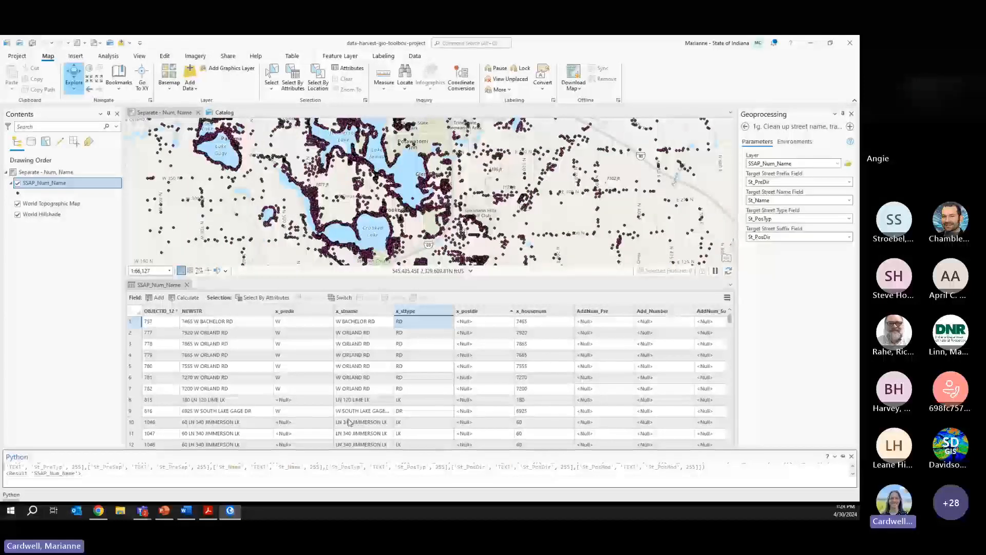
- Auto-hide the Python pane and scroll the table to the empty St_PreDir through St_PosDir fields
click(843, 456)
click(842, 360)
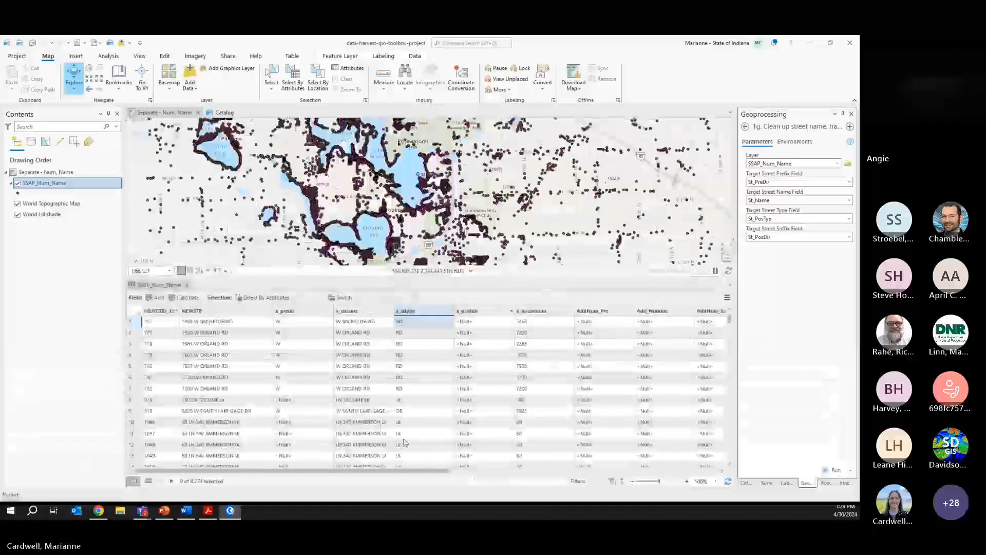
drag(398, 471, 493, 472)
right_click(477, 470)
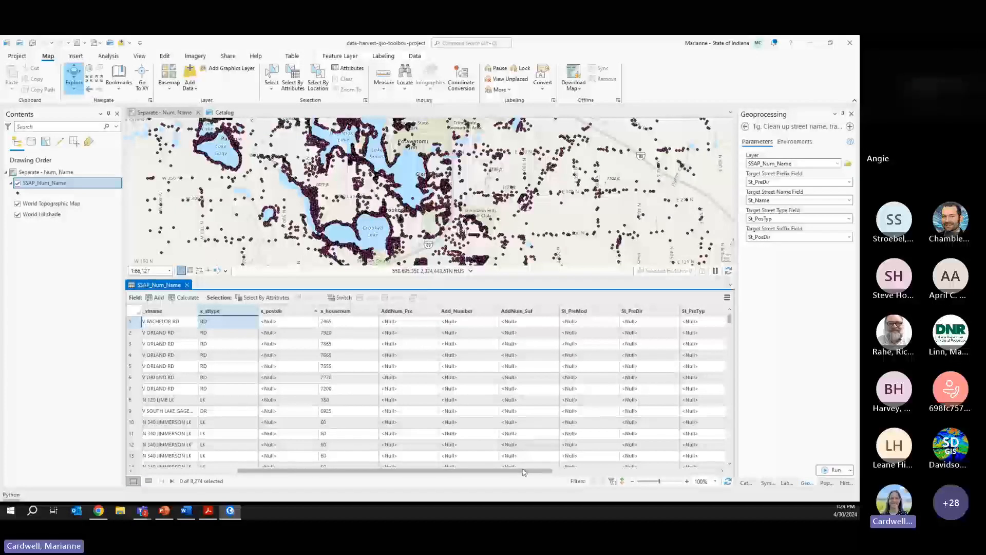
drag(523, 472, 706, 472)
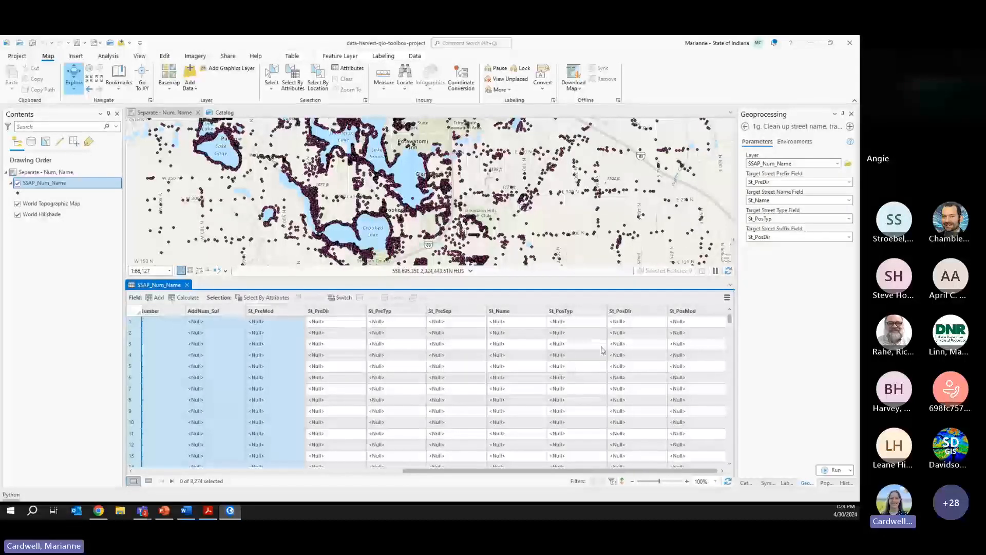
drag(704, 471, 338, 470)
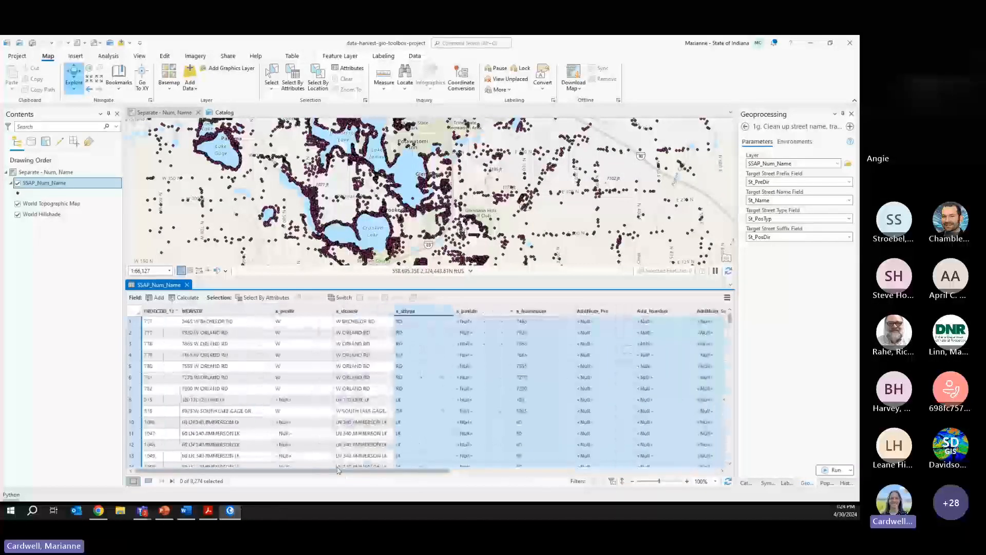
- Keep St_PreDir as the Target Street Prefix Field and run the 1g clean-up tool
click(771, 314)
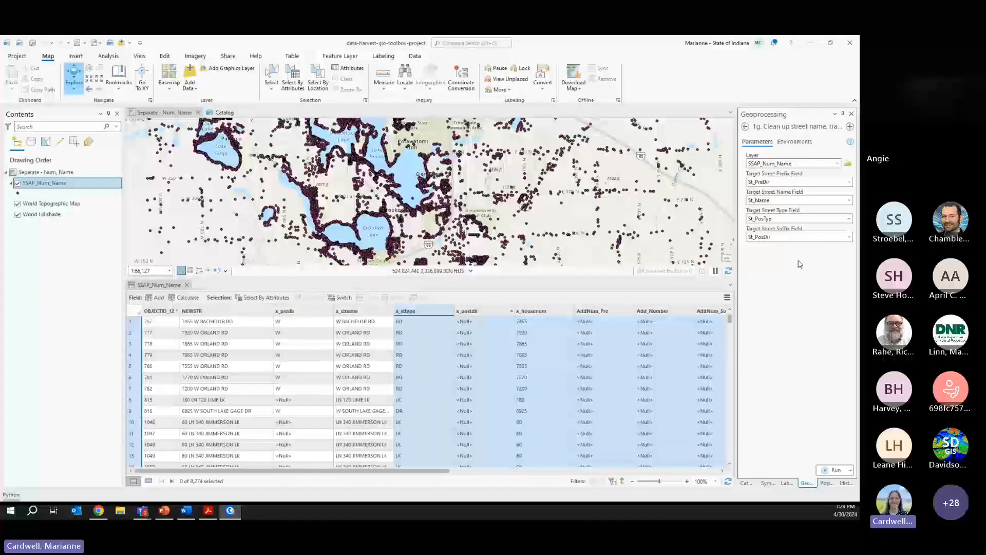
click(849, 182)
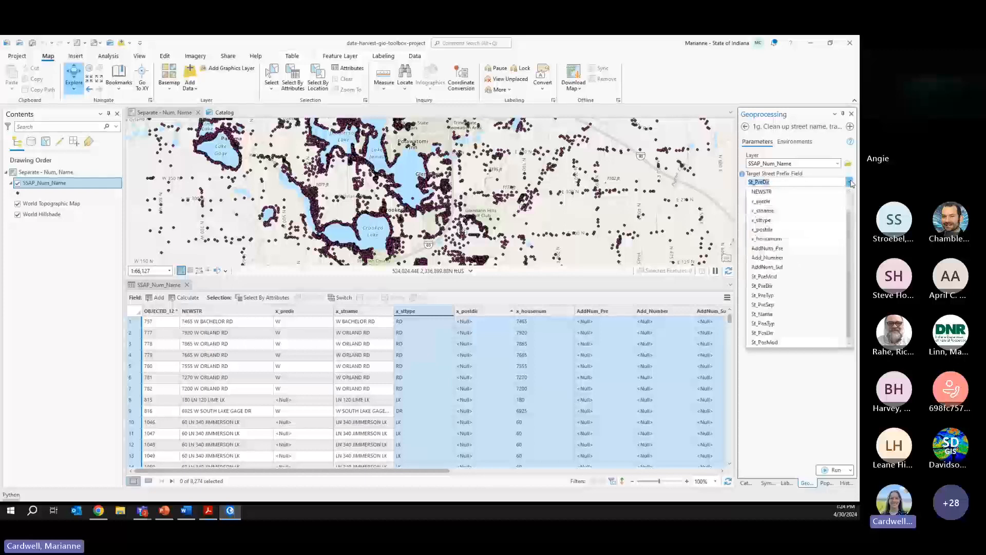
click(851, 183)
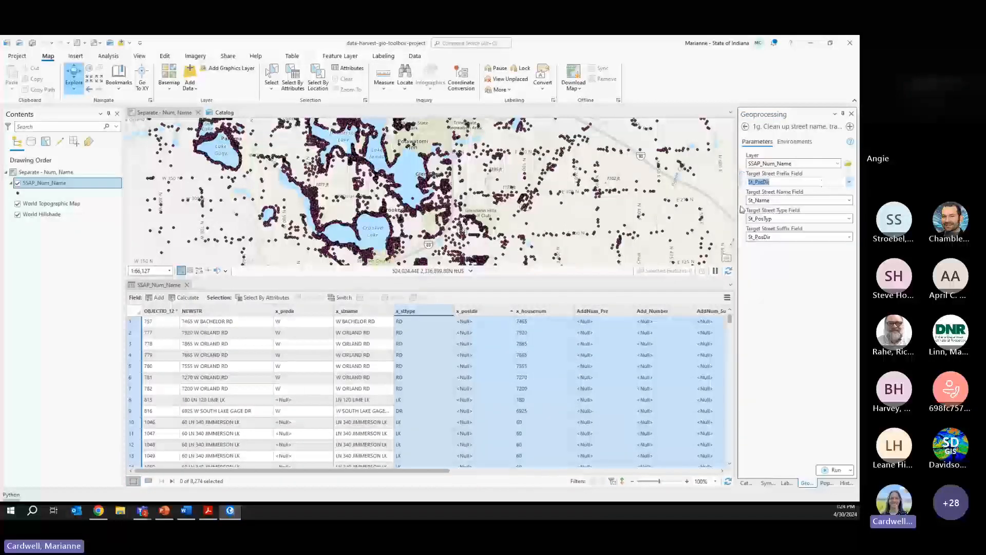
key(alt+Tab)
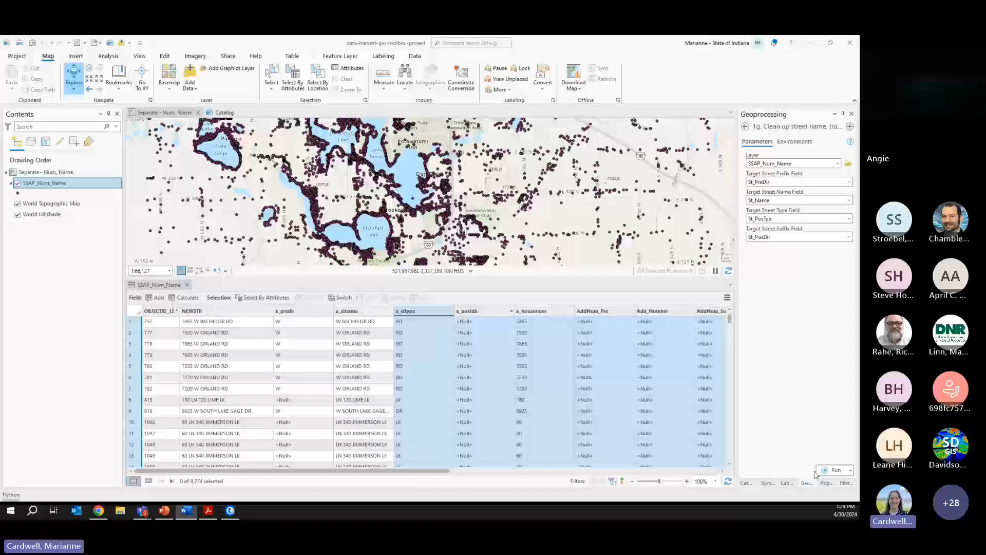
click(833, 470)
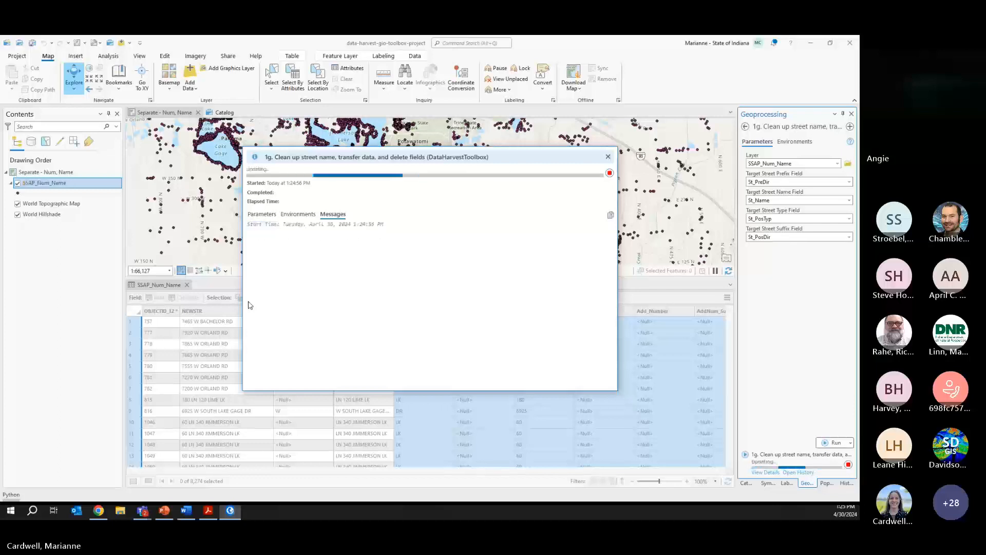
- Dismiss the run summary and scroll to filled values like St_PreDir W, St_Name ORLAND, St_PosTyp RD
click(608, 158)
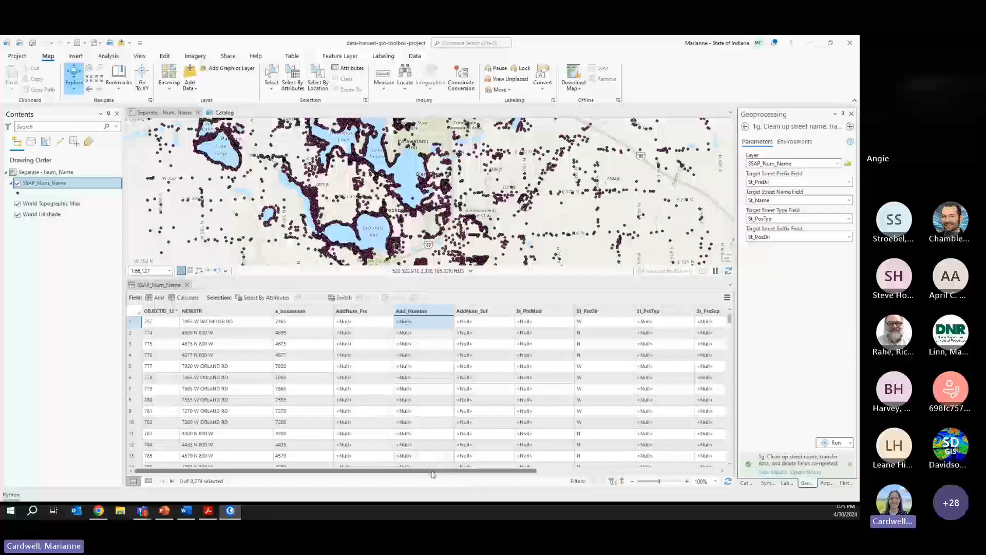
drag(432, 473, 570, 474)
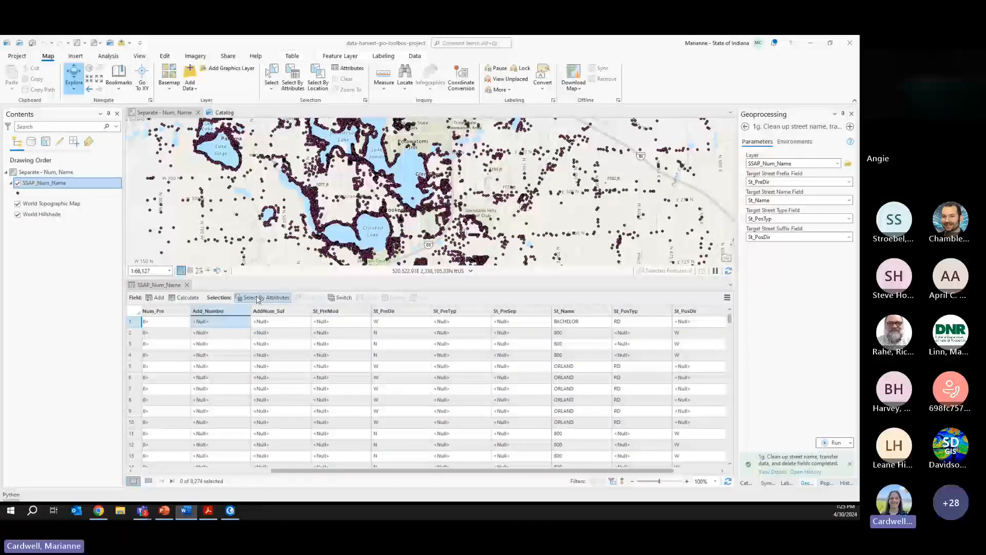
click(259, 299)
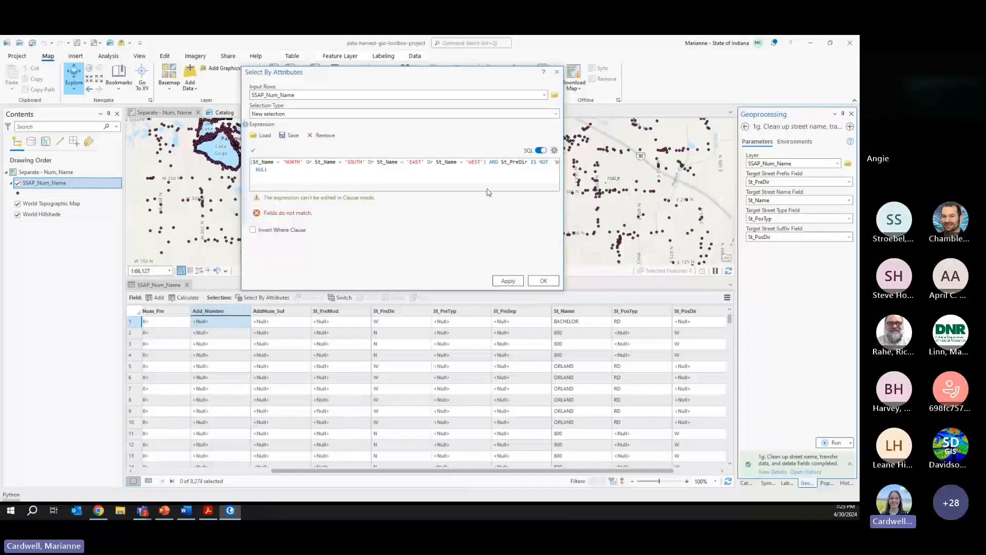
click(508, 280)
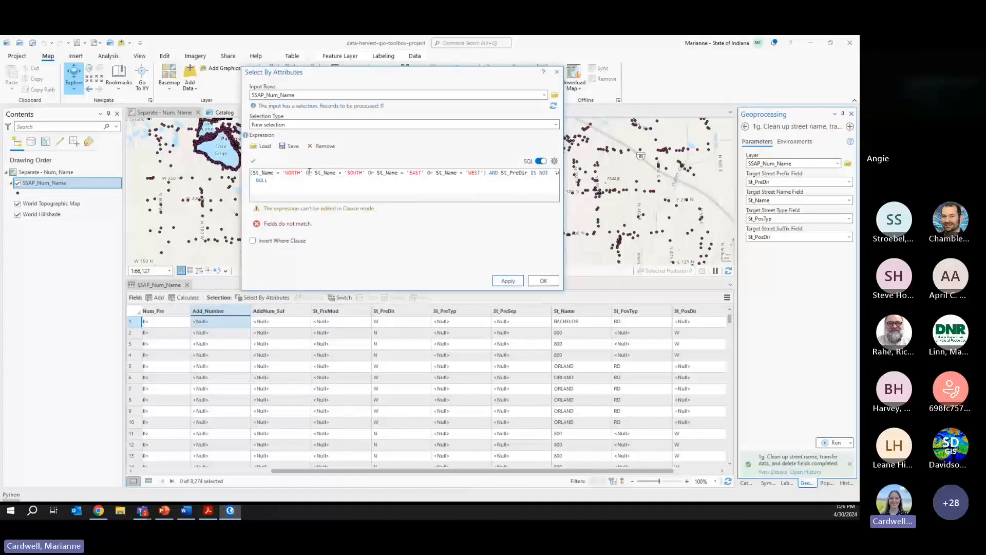
click(557, 72)
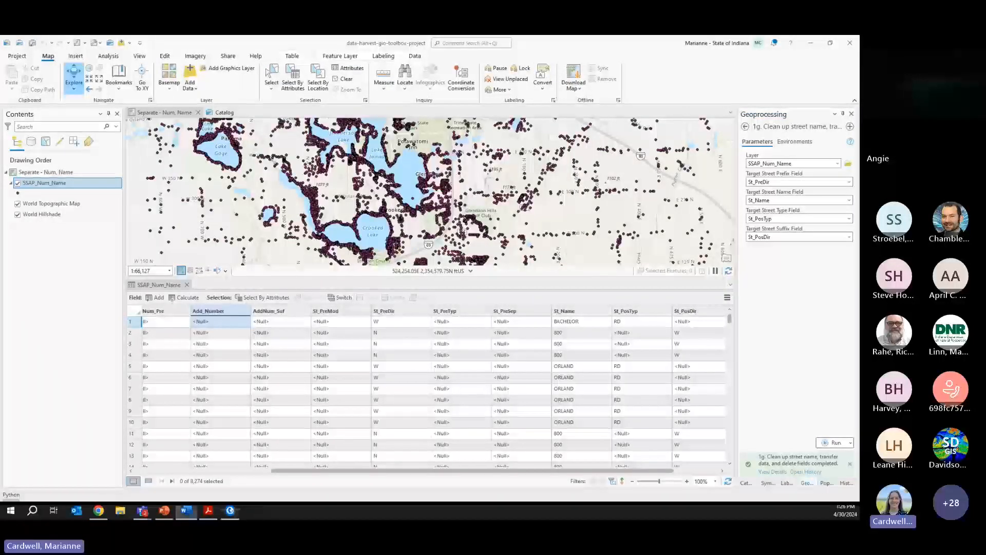
click(745, 483)
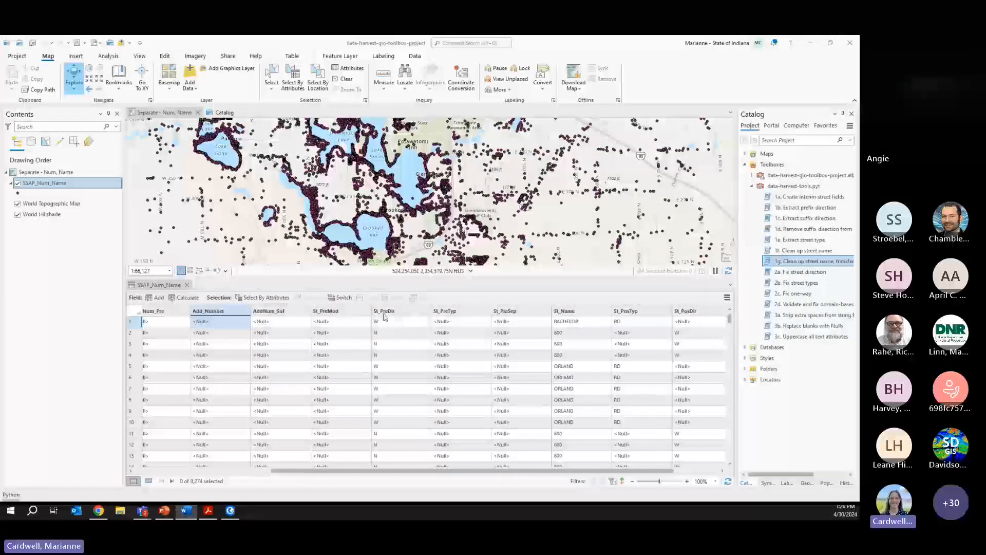
click(385, 312)
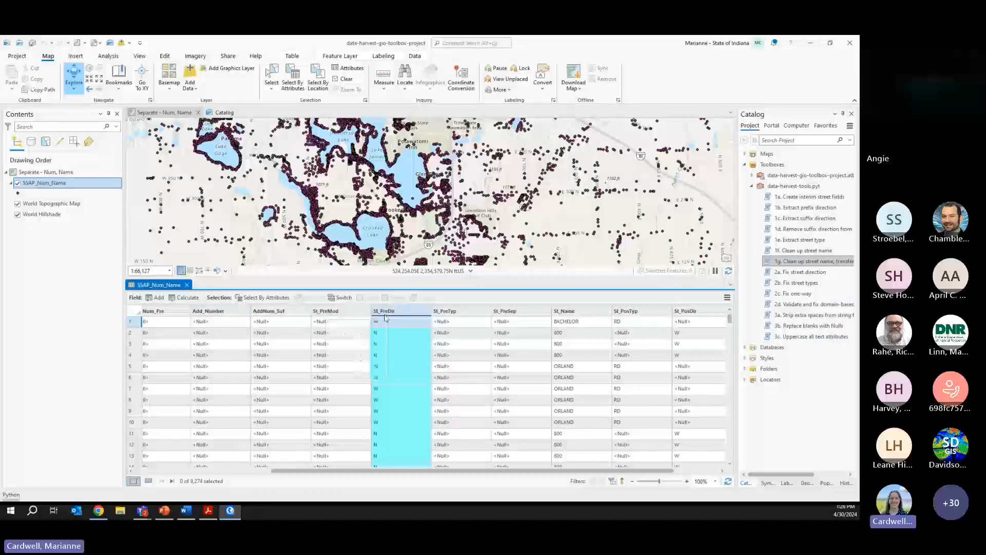
click(451, 311)
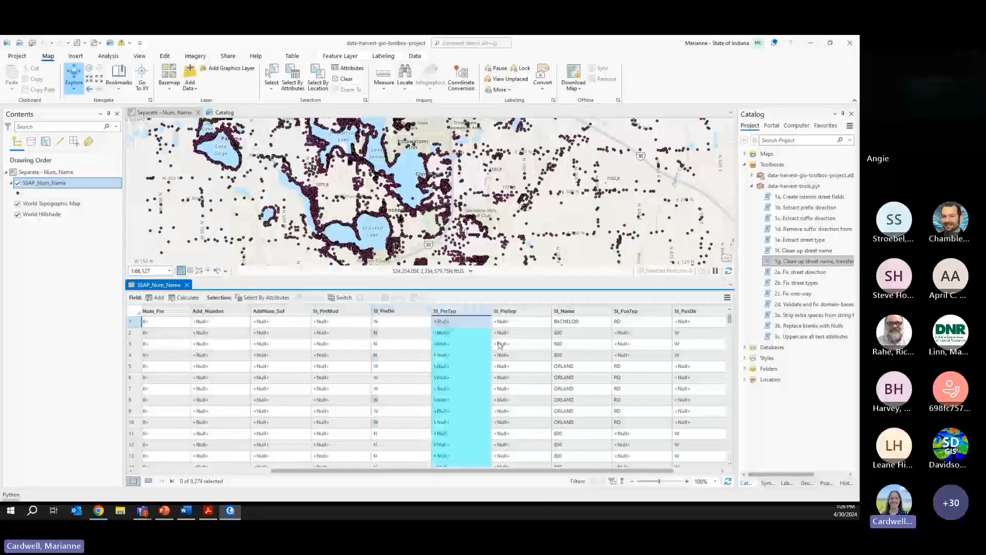
click(565, 311)
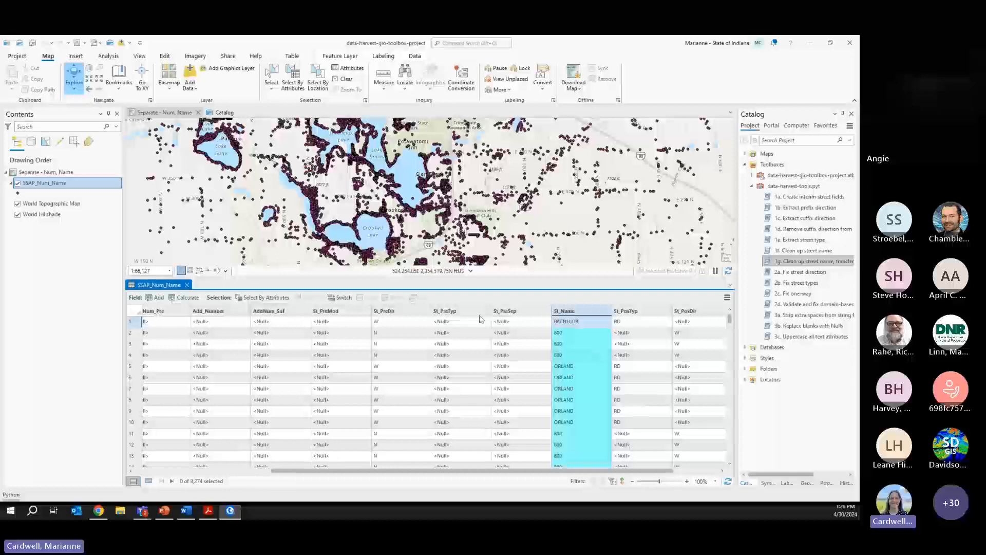
click(640, 312)
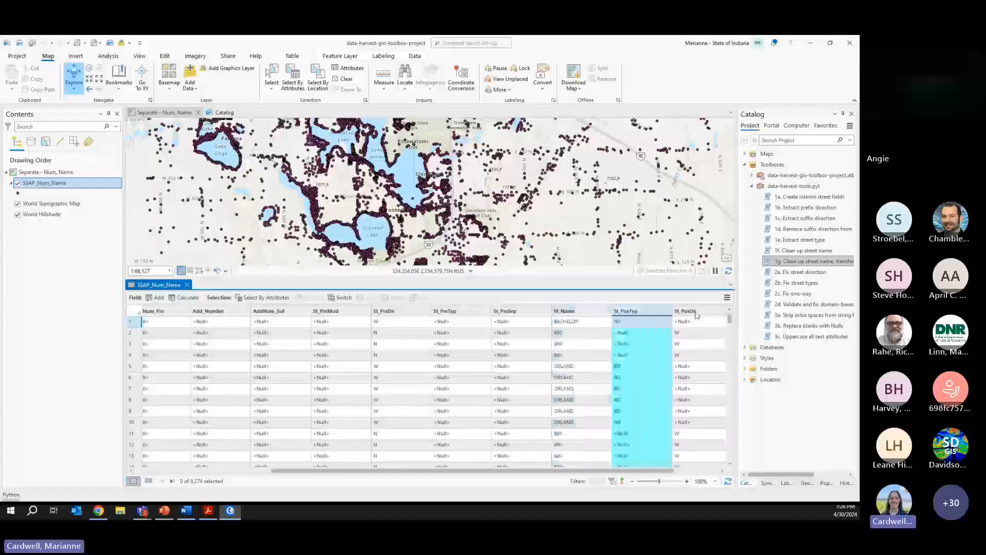
click(683, 312)
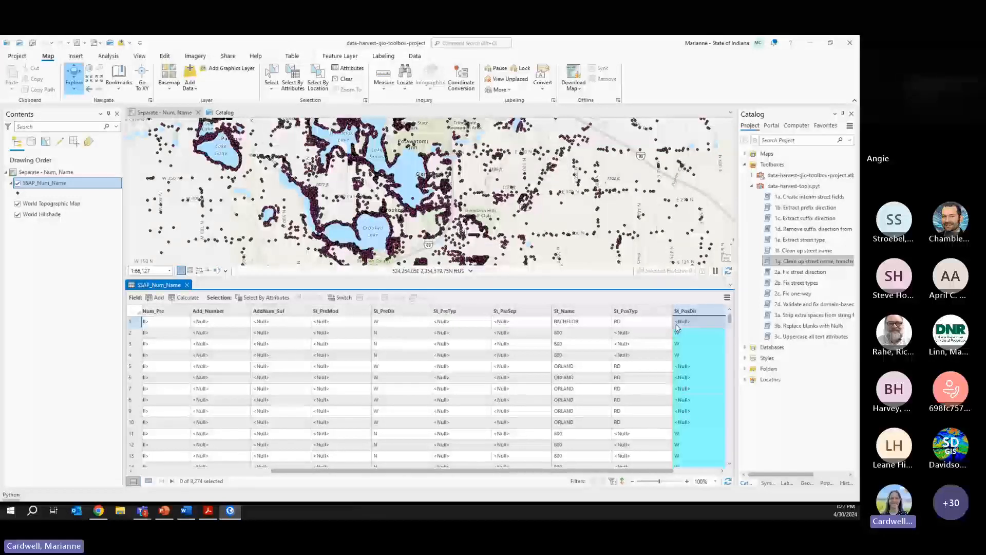
right_click(106, 185)
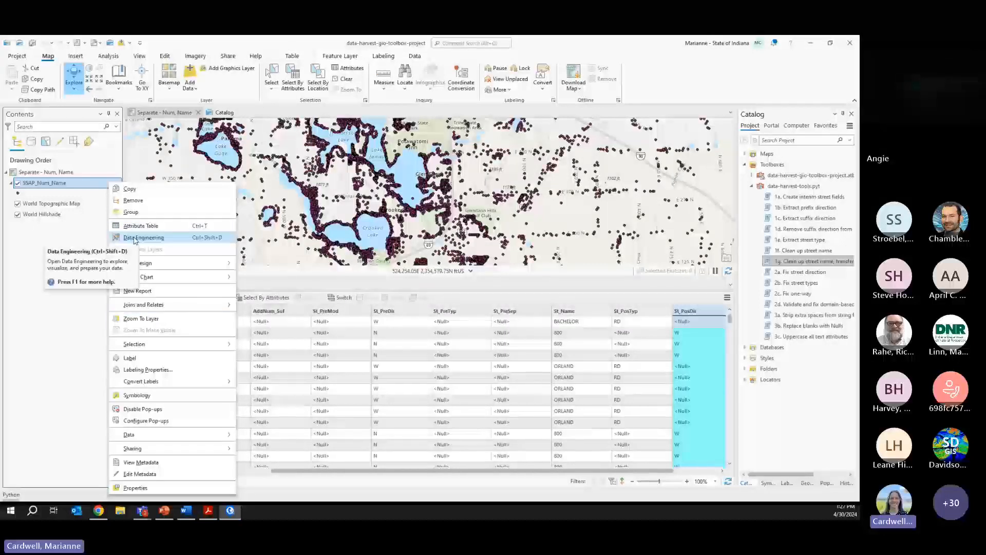
click(57, 272)
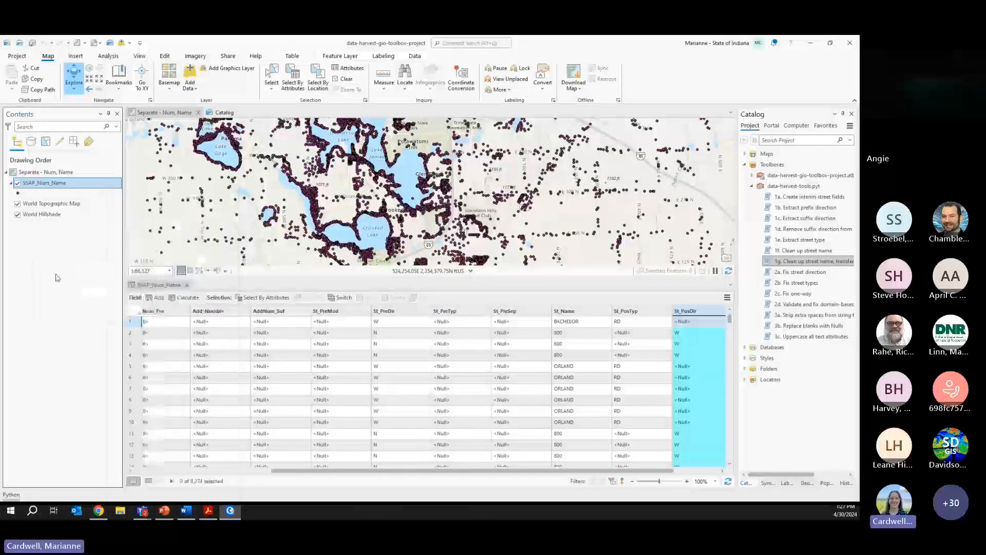
scroll(471, 401, down, 5)
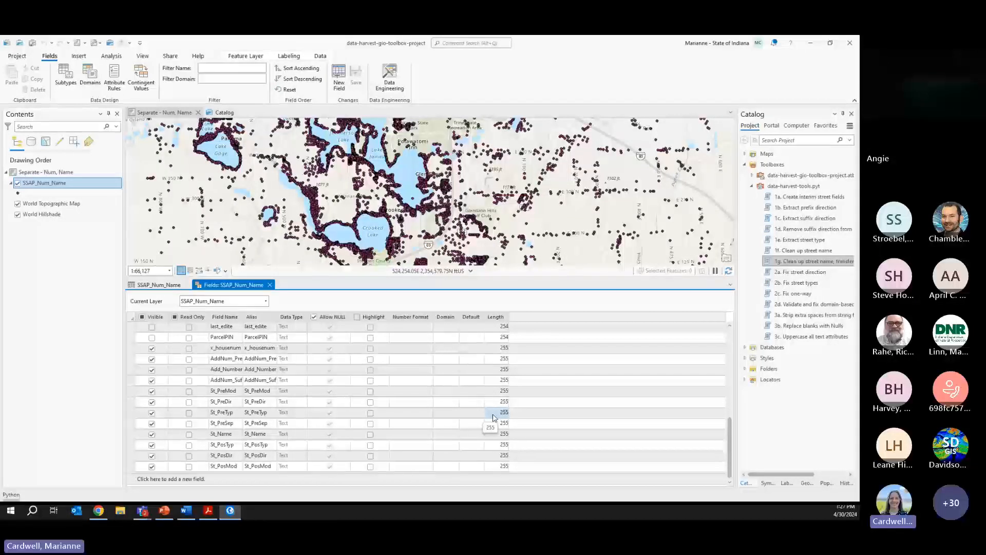
click(270, 284)
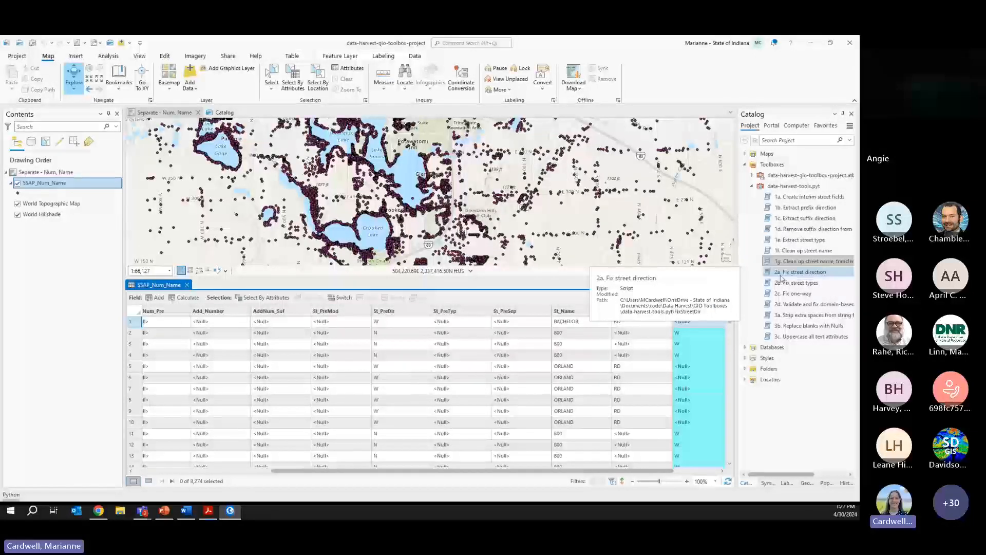
- Open 2a. Fix street direction with Layer SSAP_Num_Name and Direction Field St_PreDir
double_click(793, 277)
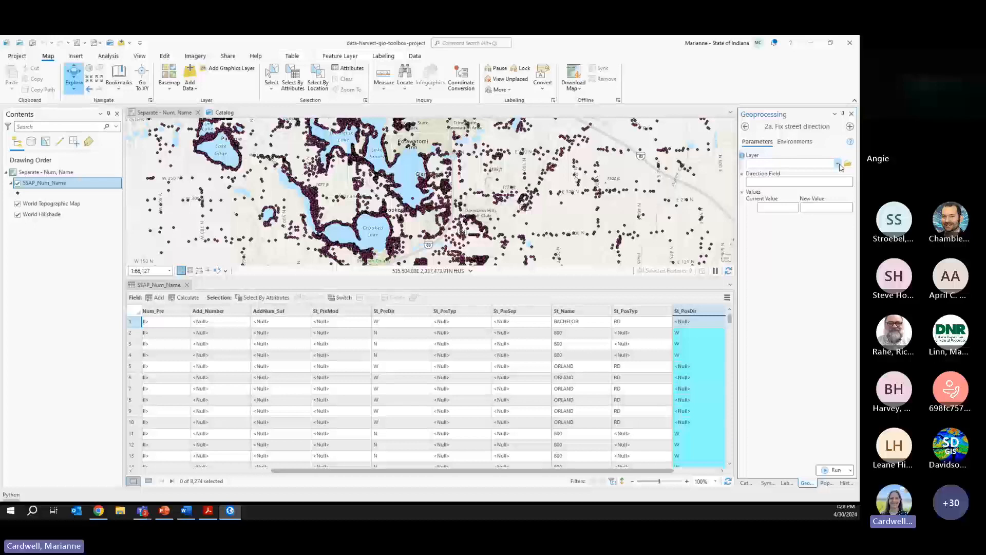
click(839, 164)
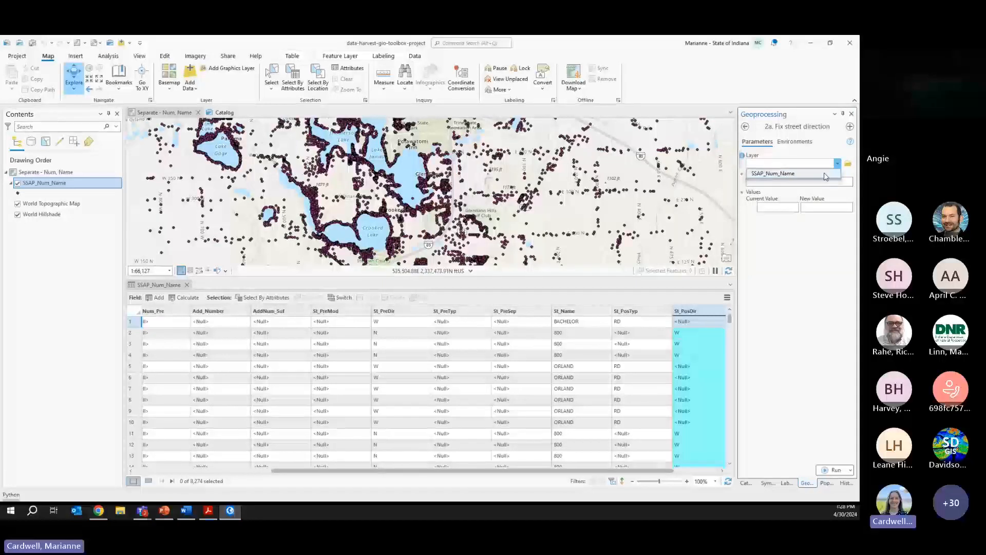
click(824, 174)
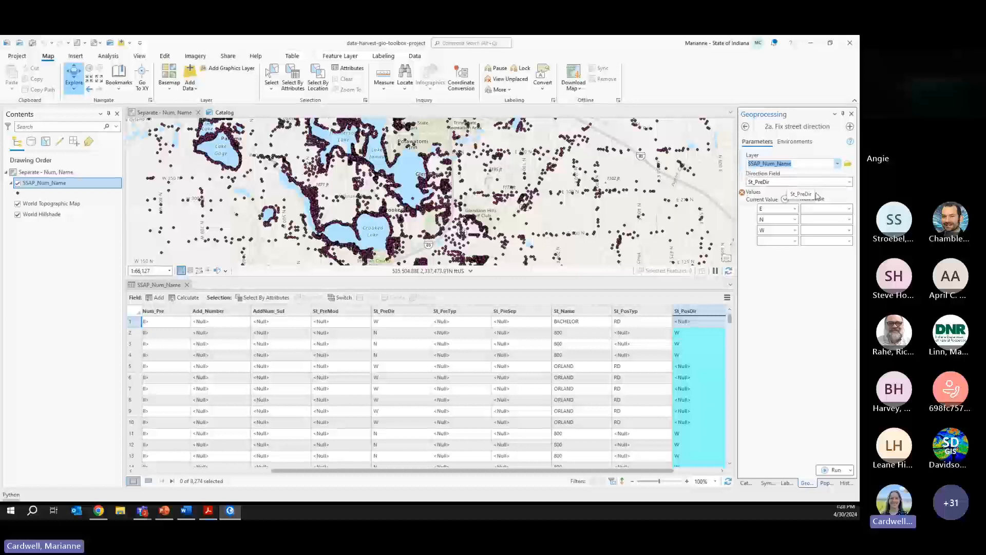
click(849, 182)
click(849, 184)
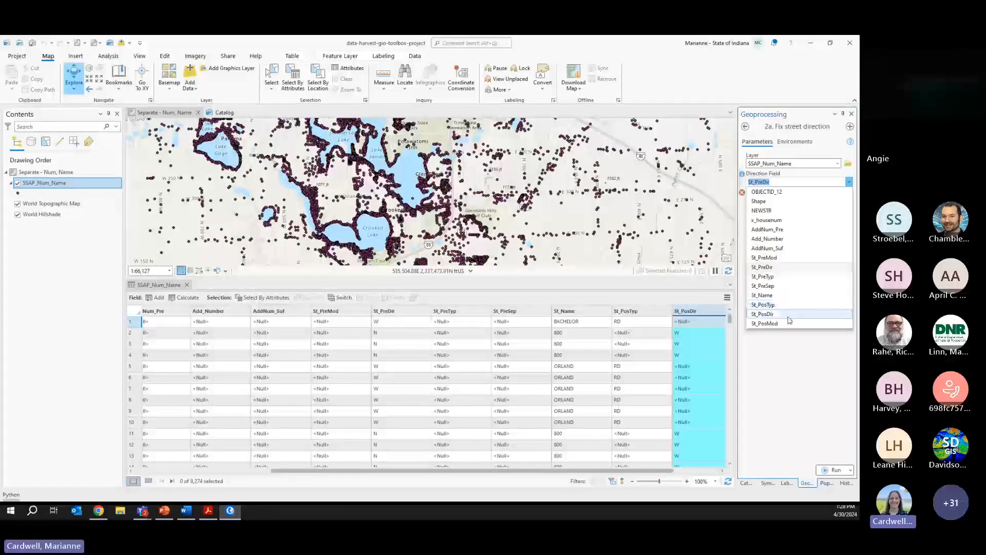
click(808, 395)
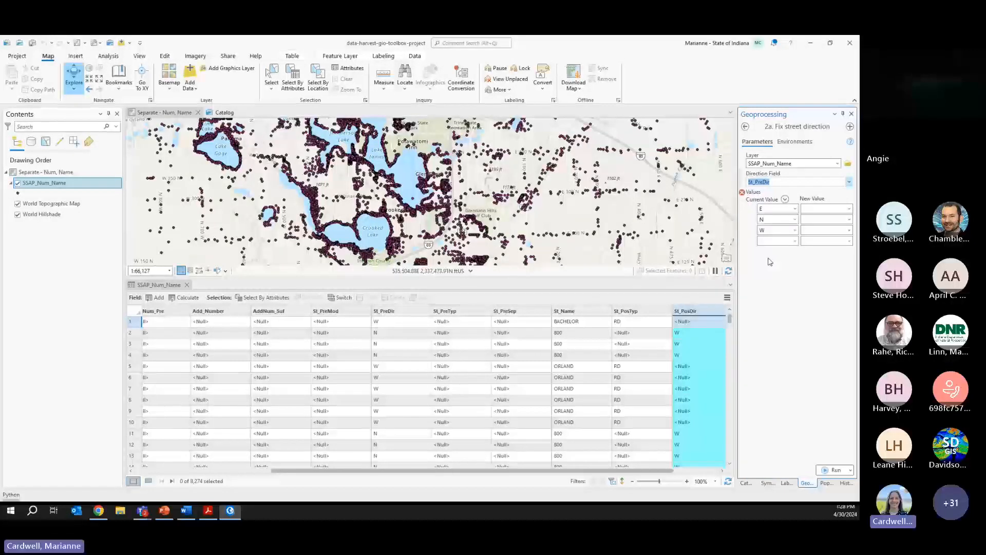
- Map the direction values E, N and W to East, North and West
click(849, 209)
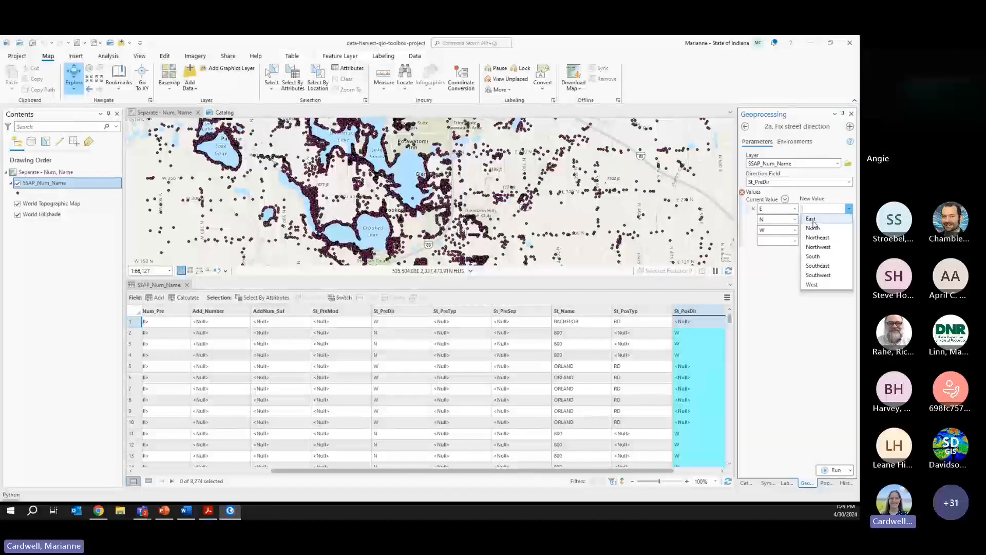
click(811, 219)
click(848, 219)
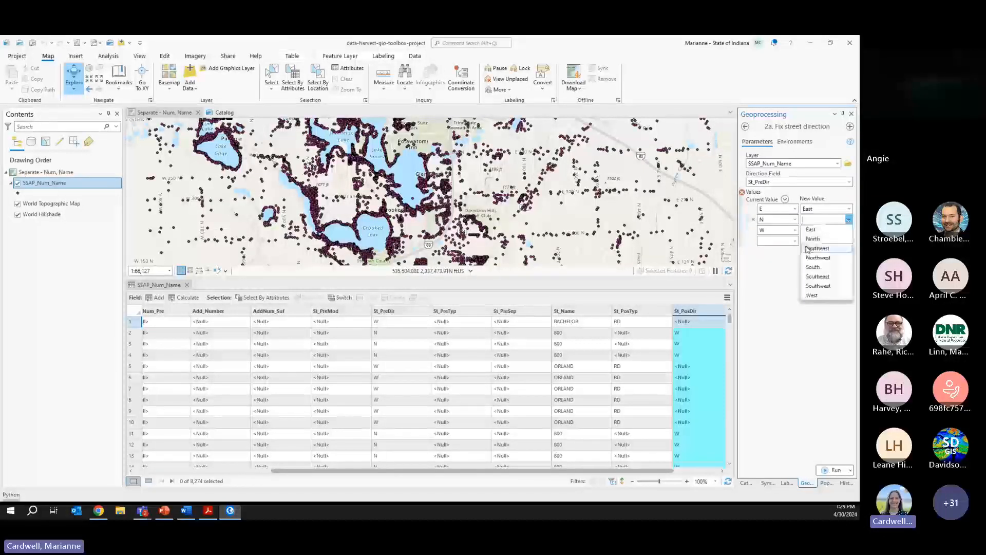
click(813, 238)
click(848, 230)
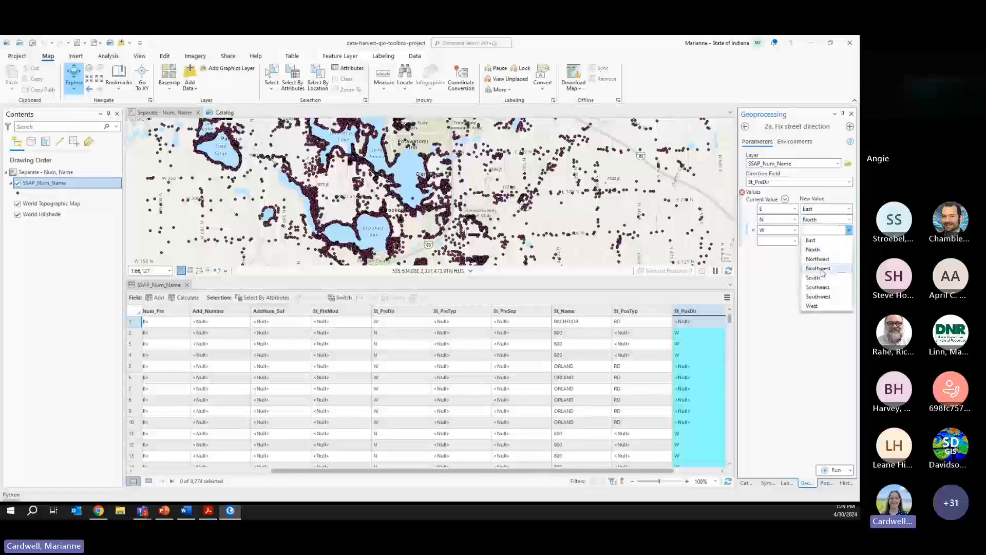
click(811, 305)
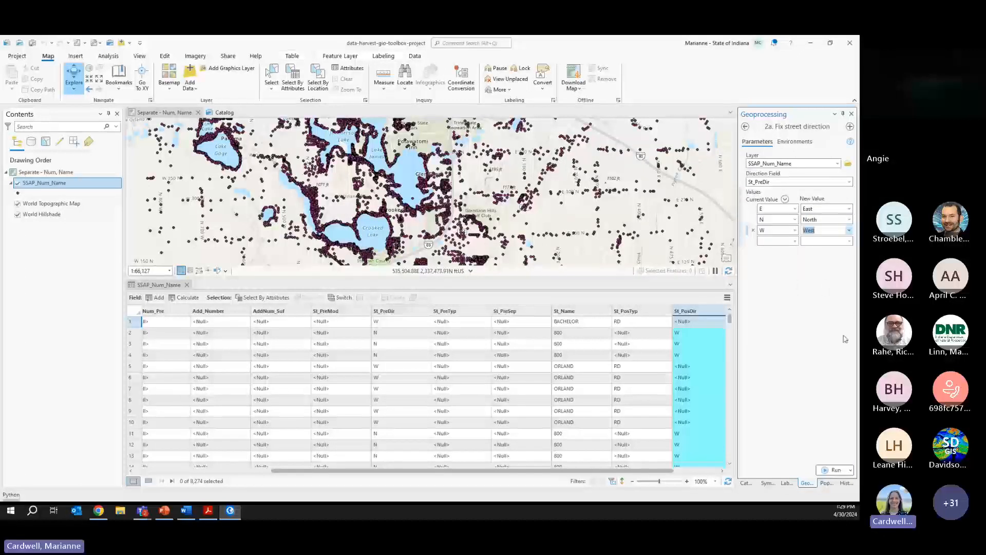
- Run the direction fix, check its replacement messages, and start a Select By Attributes query
click(832, 471)
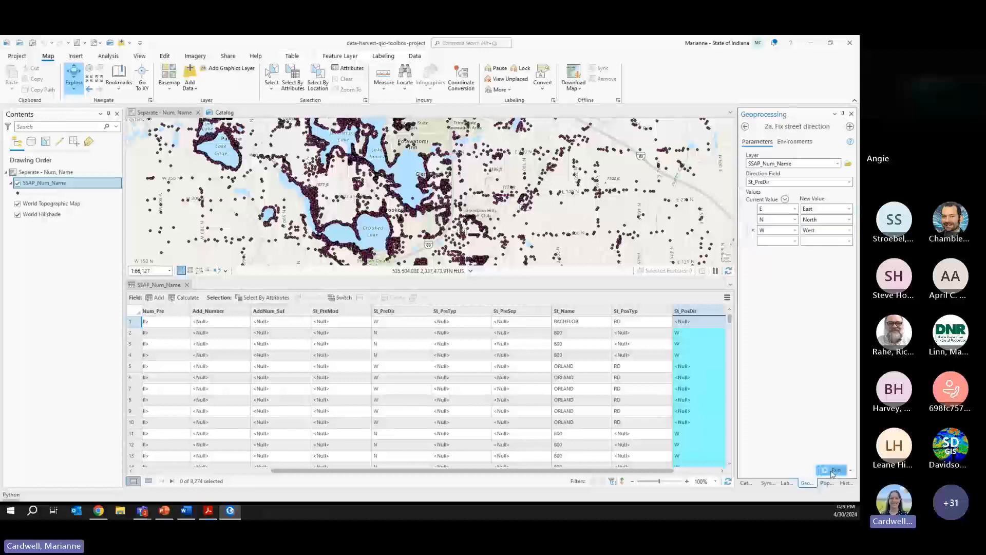
click(765, 473)
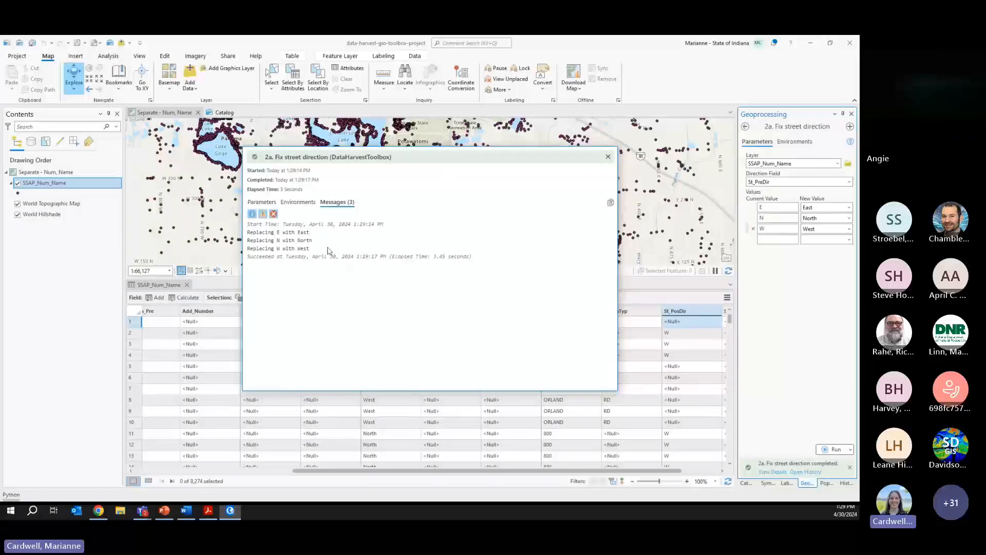
drag(312, 250, 267, 238)
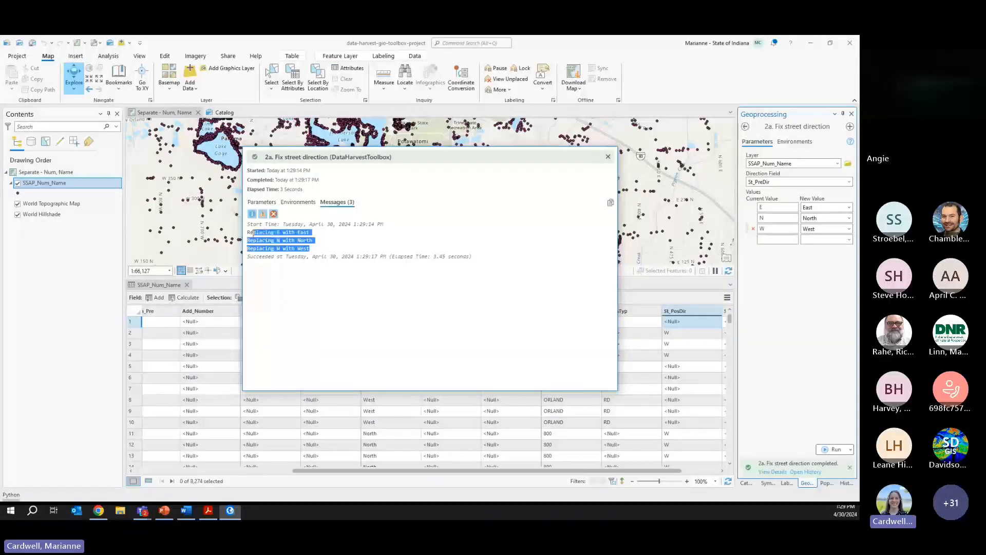
click(303, 237)
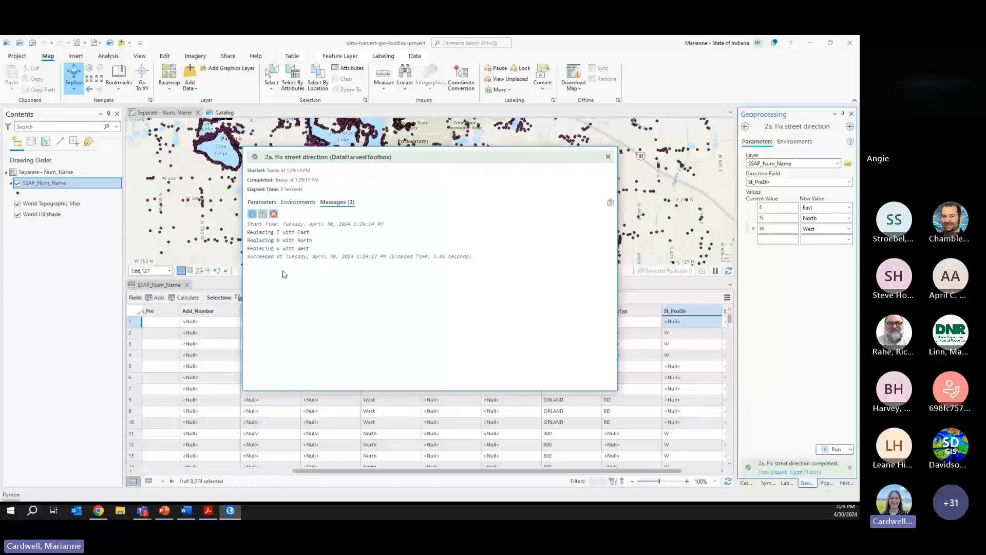
click(607, 157)
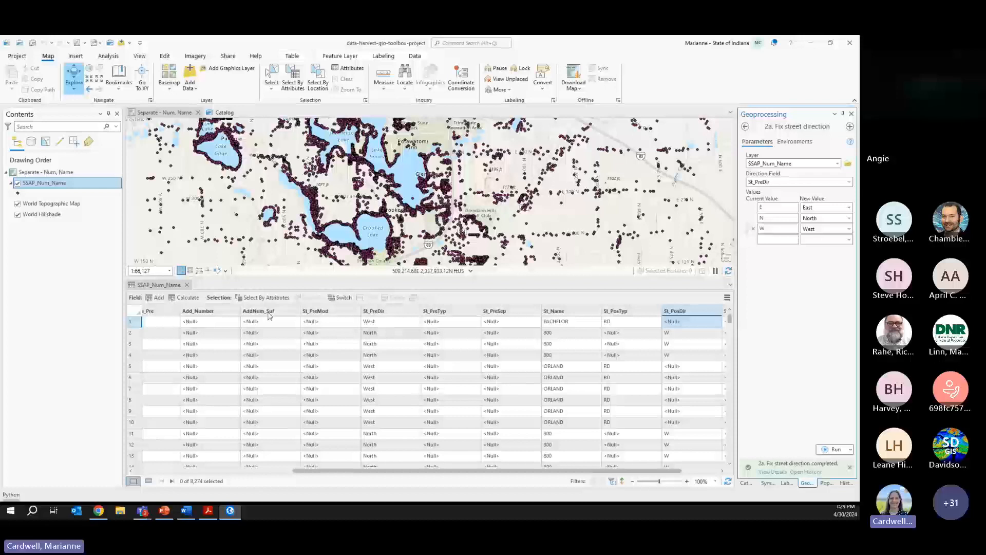
click(264, 297)
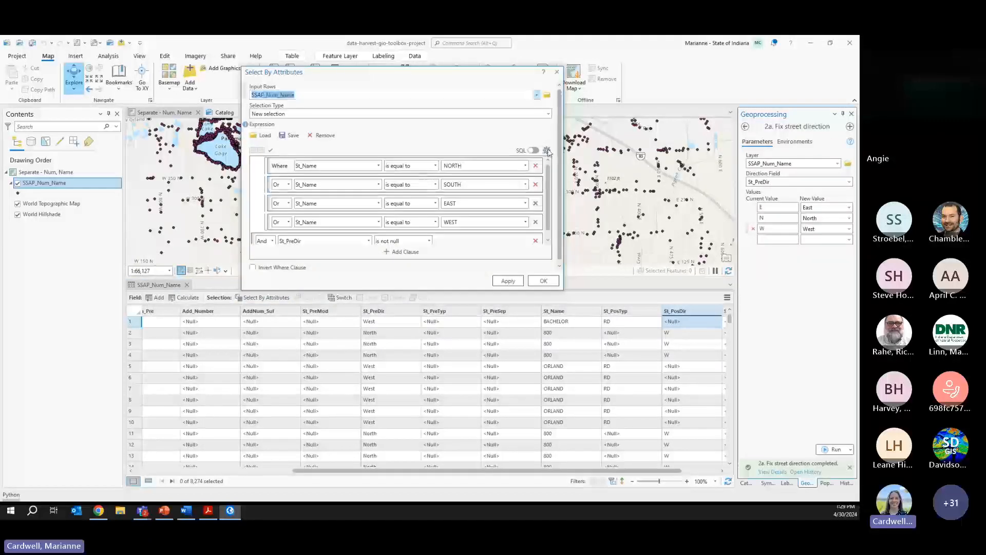
- Delete the old street-name expression from the Select By Attributes query in SQL mode
click(532, 150)
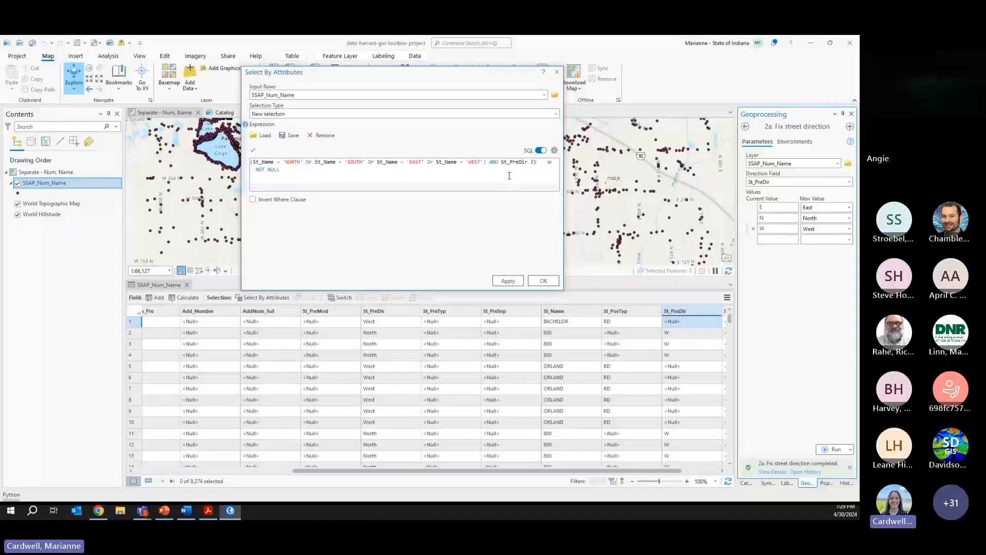
key(ctrl+a)
key(Delete)
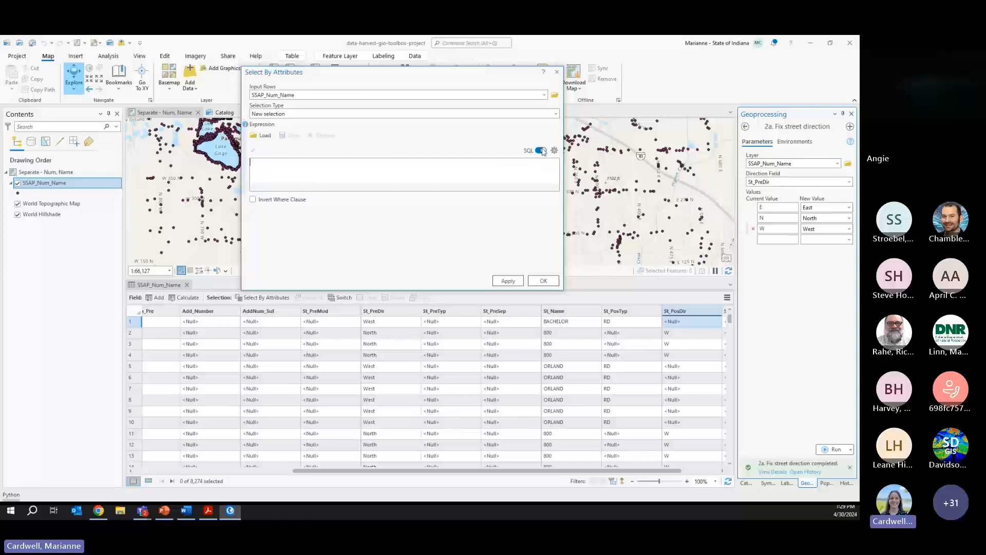
click(542, 151)
- Inspect St_PreDir's existing values in a clause, then close the dialog without selecting
click(375, 166)
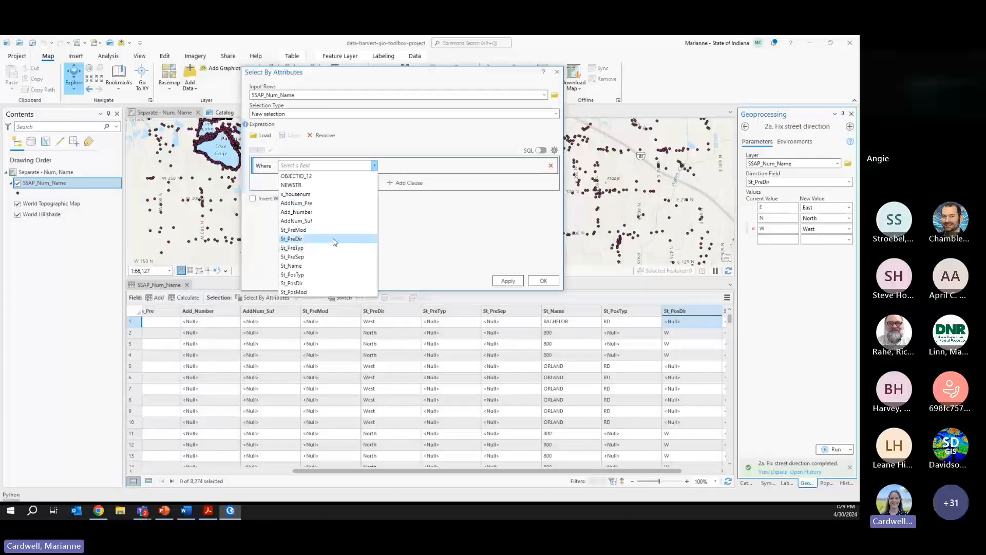
click(334, 239)
click(540, 165)
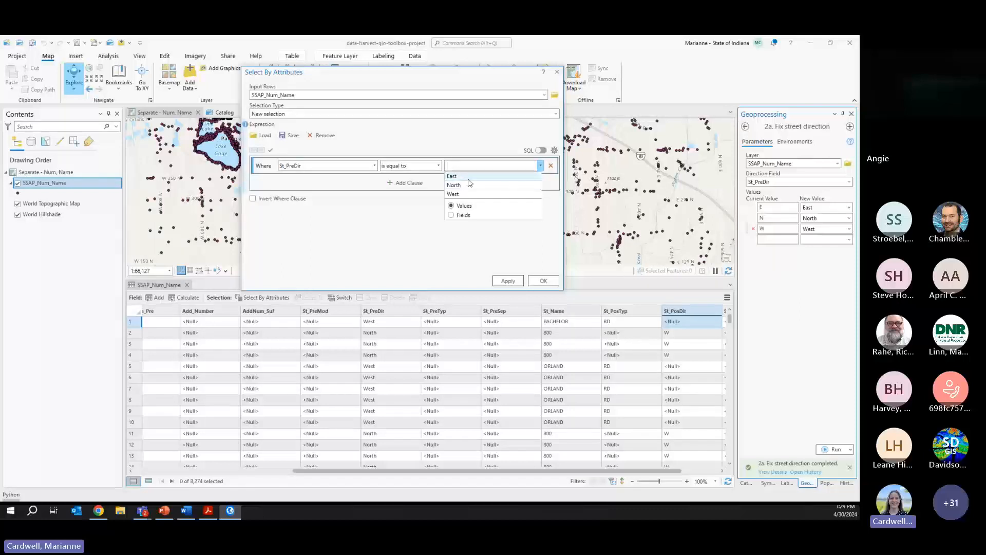
click(402, 217)
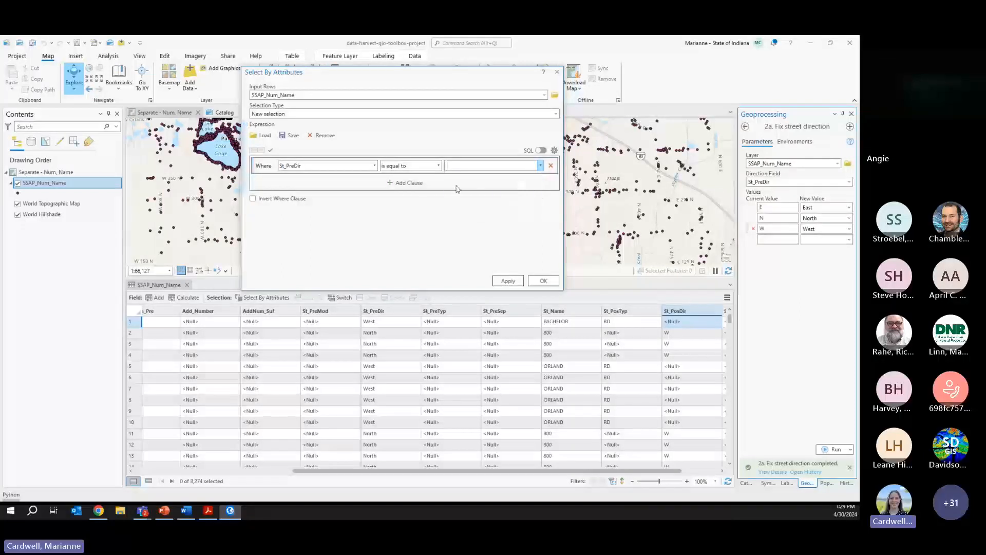
click(557, 75)
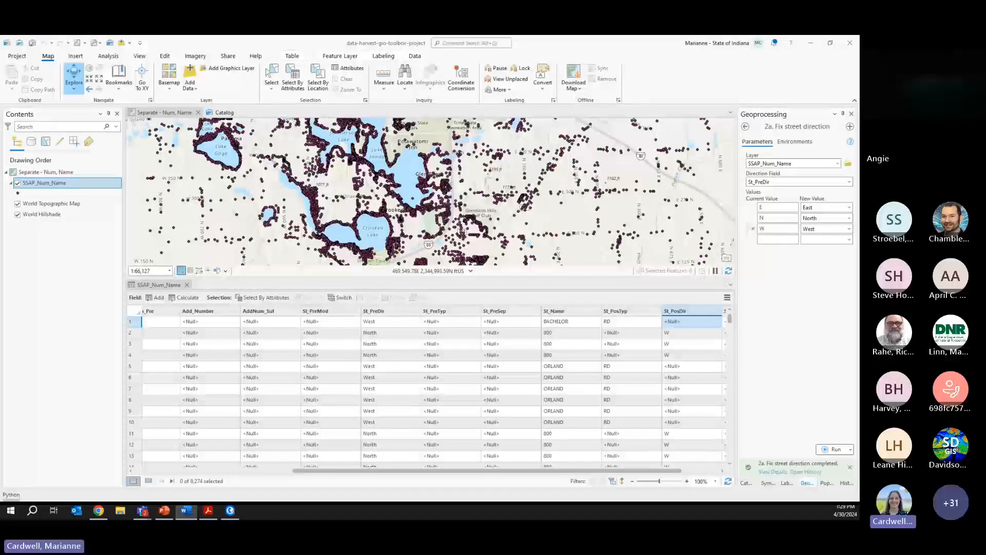
- Open 2d. Validate and fix domain-based values with Layer SSAP_Num_Name and Field St_PosDir
click(746, 483)
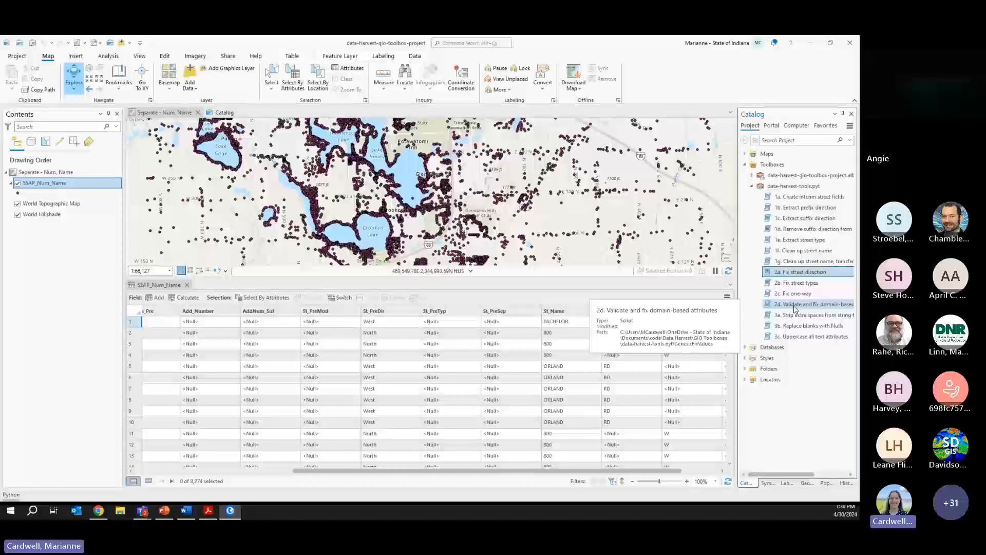
double_click(794, 307)
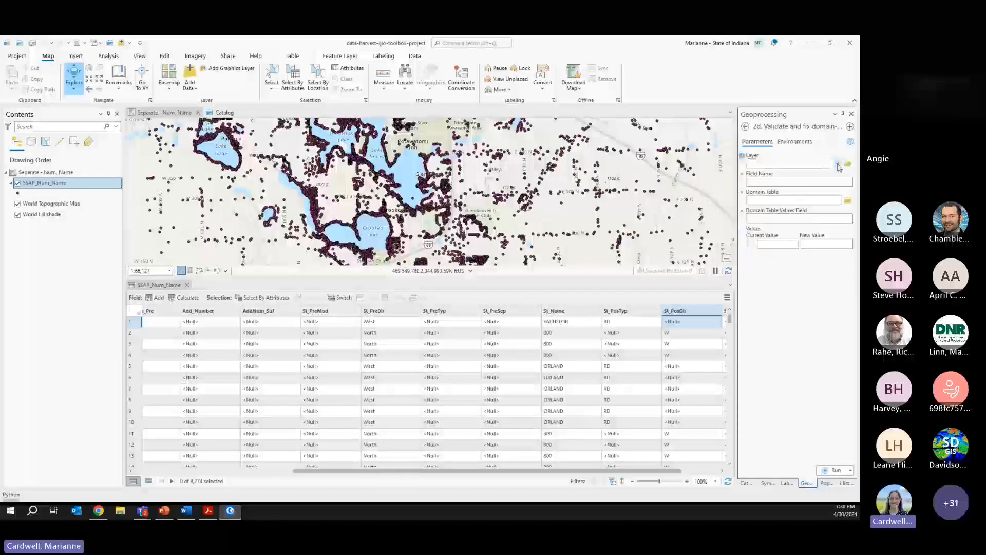
drag(736, 194, 719, 199)
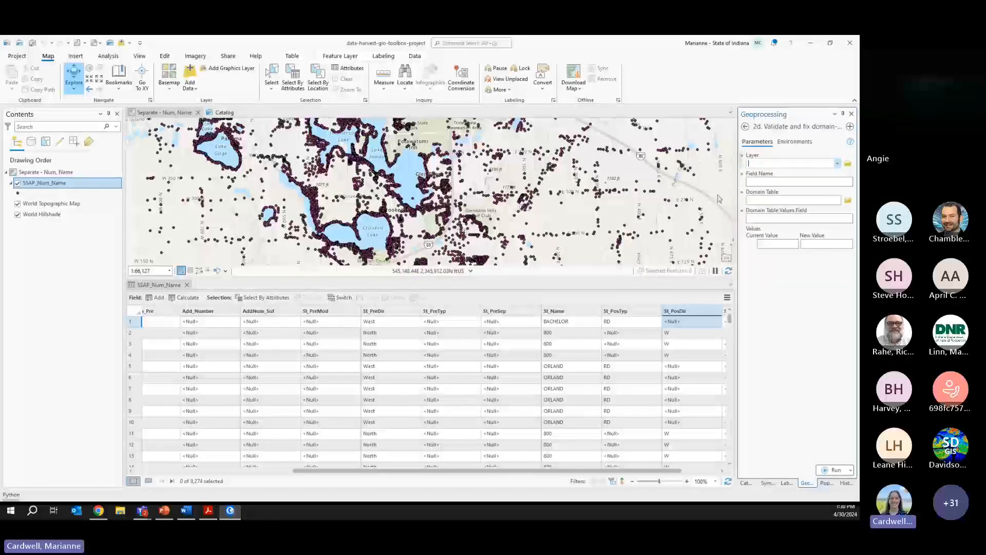
click(837, 163)
click(755, 173)
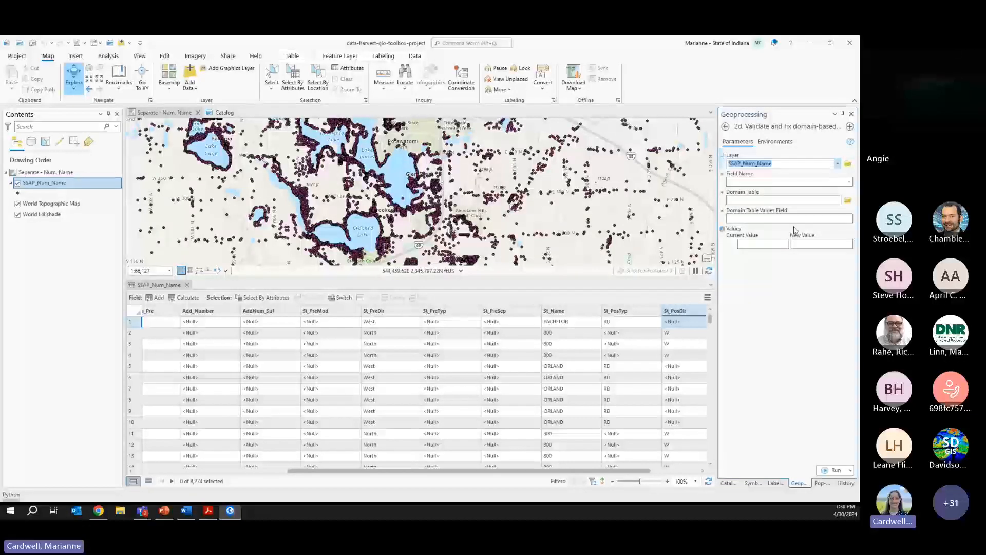
click(850, 183)
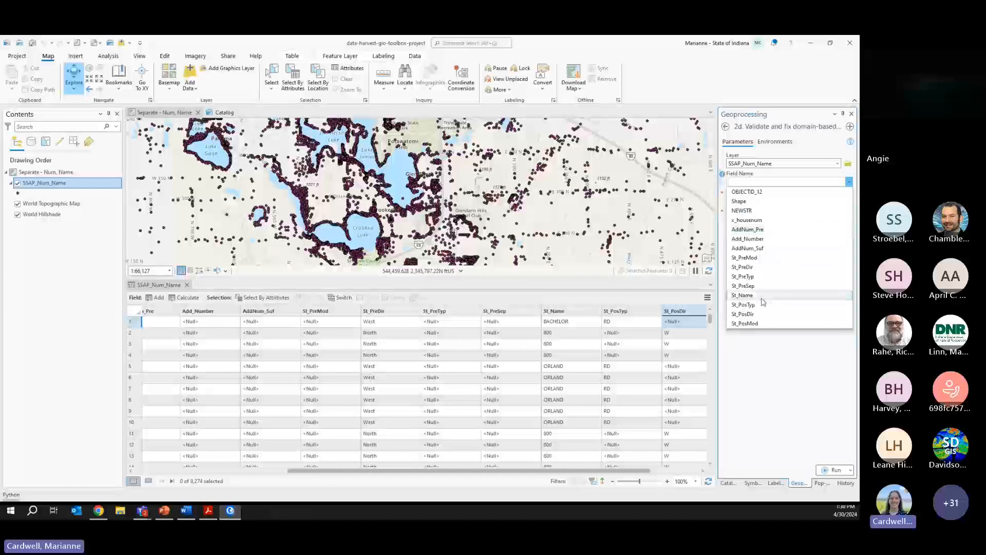
click(763, 315)
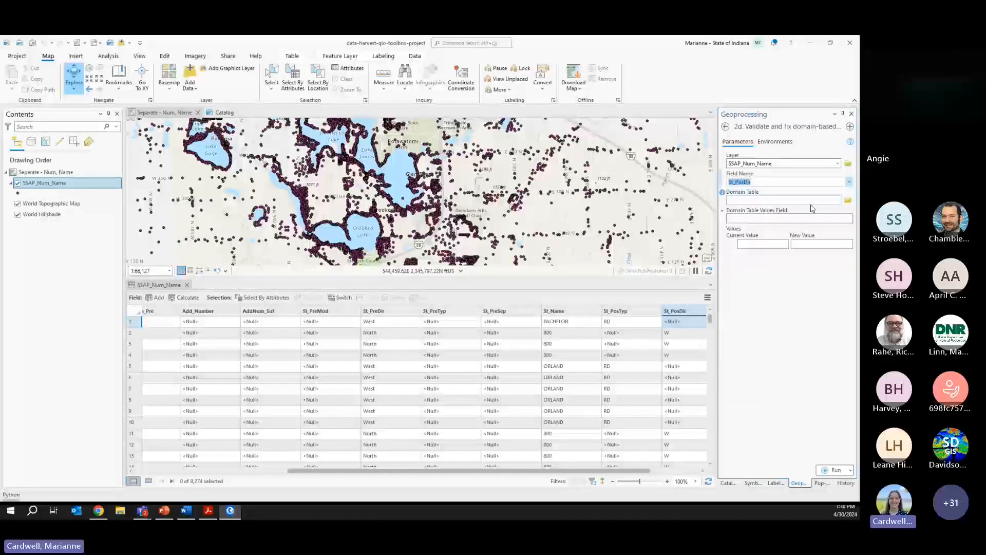
- Search Command Search for 'domain to t', then dismiss the results
click(506, 43)
text(domain)
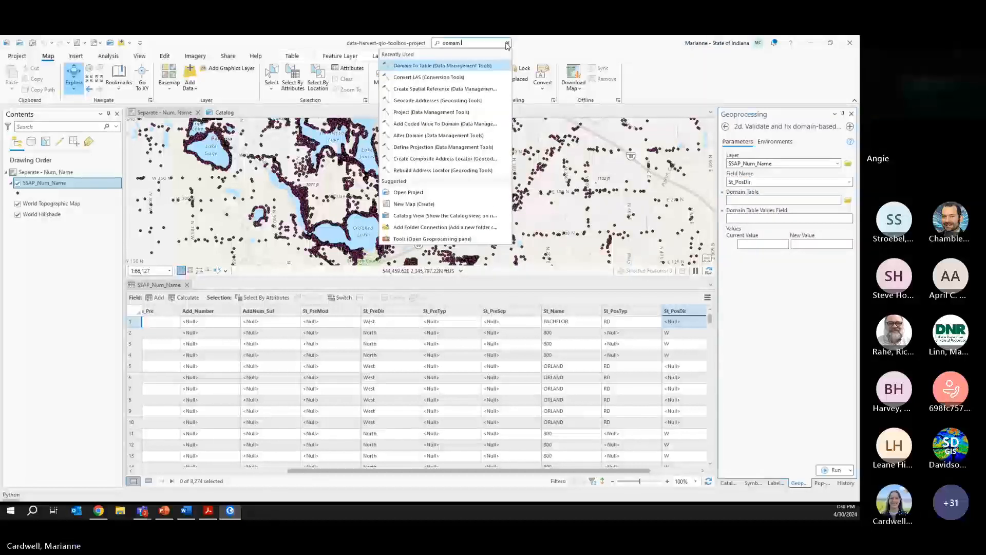
text( to t)
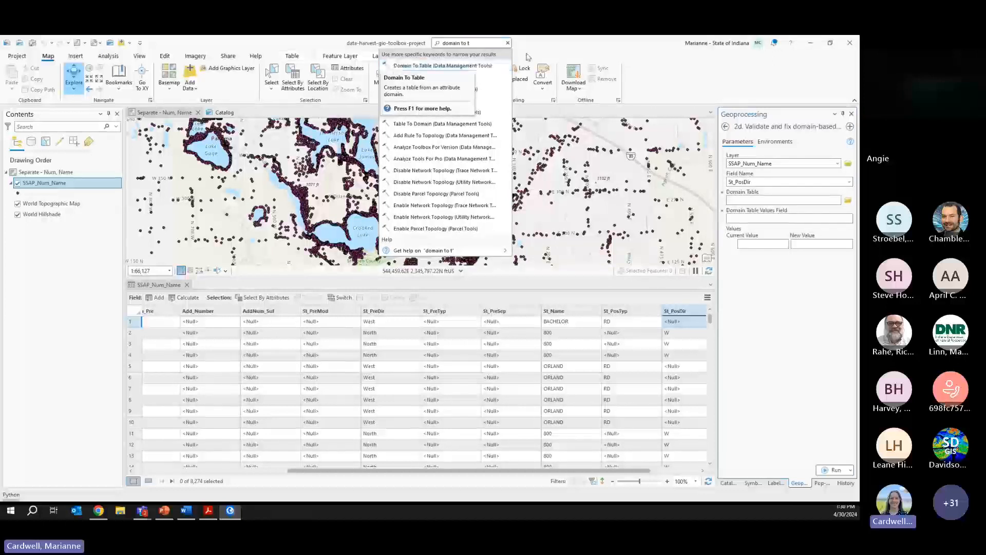
click(508, 43)
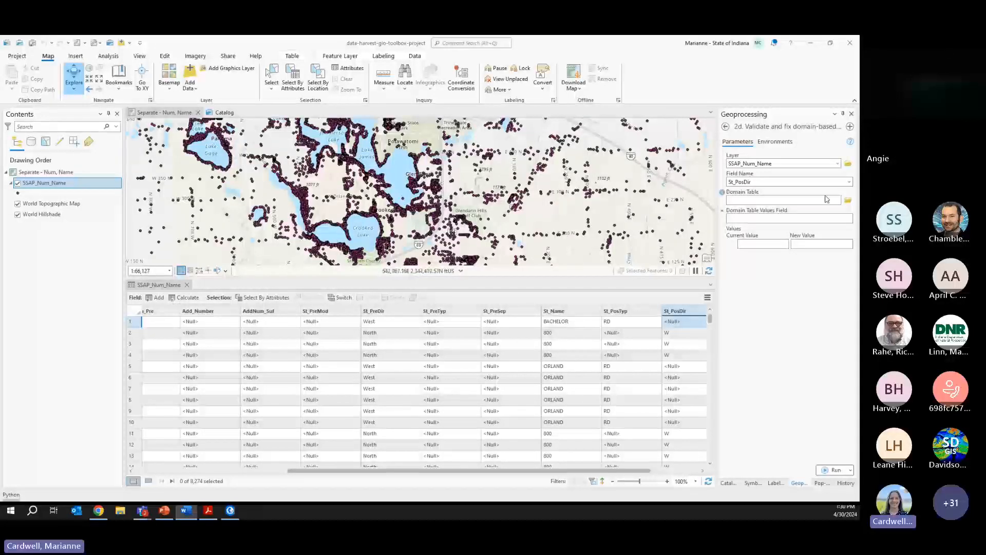
- Set the Domain Table to StreetNameDirectional in Template.gdb
click(848, 200)
click(327, 157)
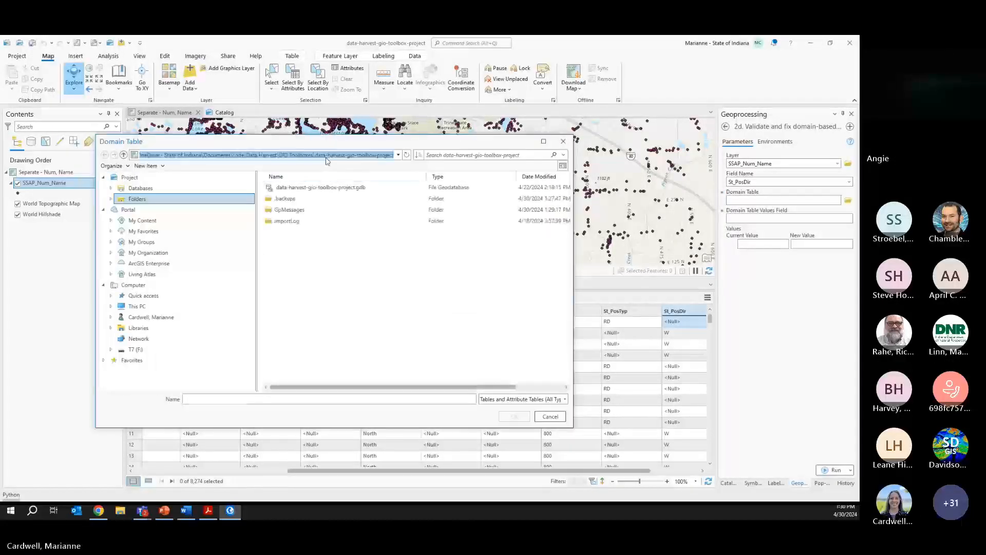
key(ctrl+v)
key(Return)
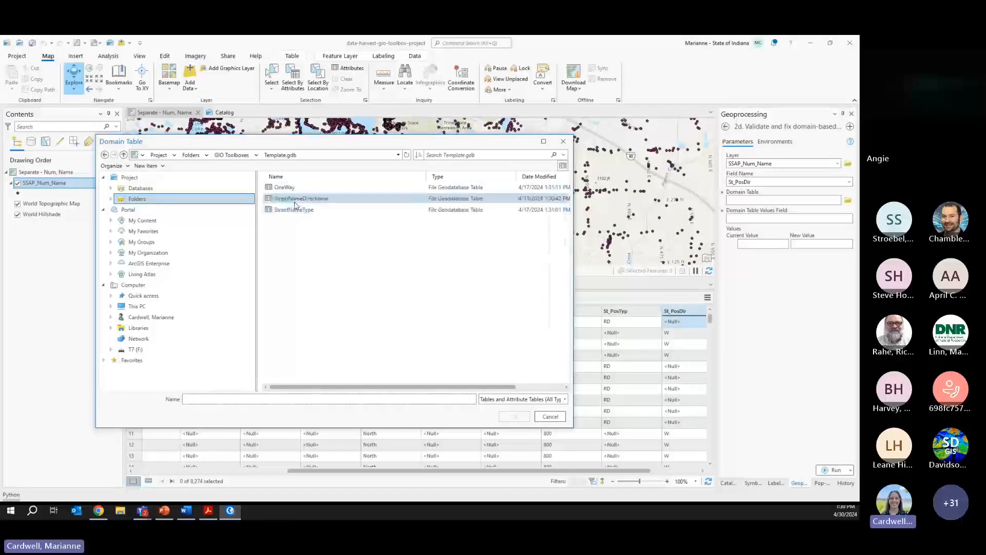
double_click(295, 200)
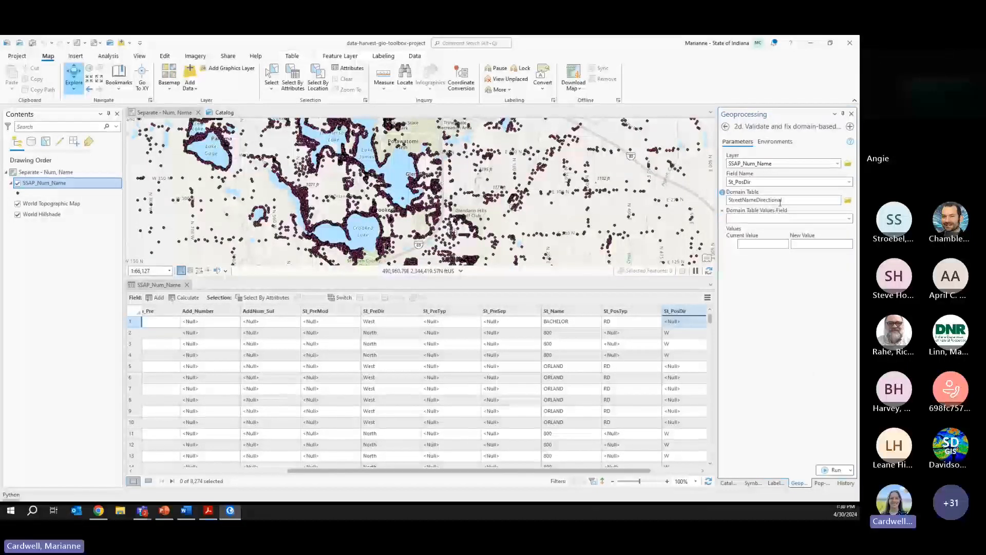
- Preview StreetNameDirectional's eight direction rows in Catalog view, then return to the map
click(224, 112)
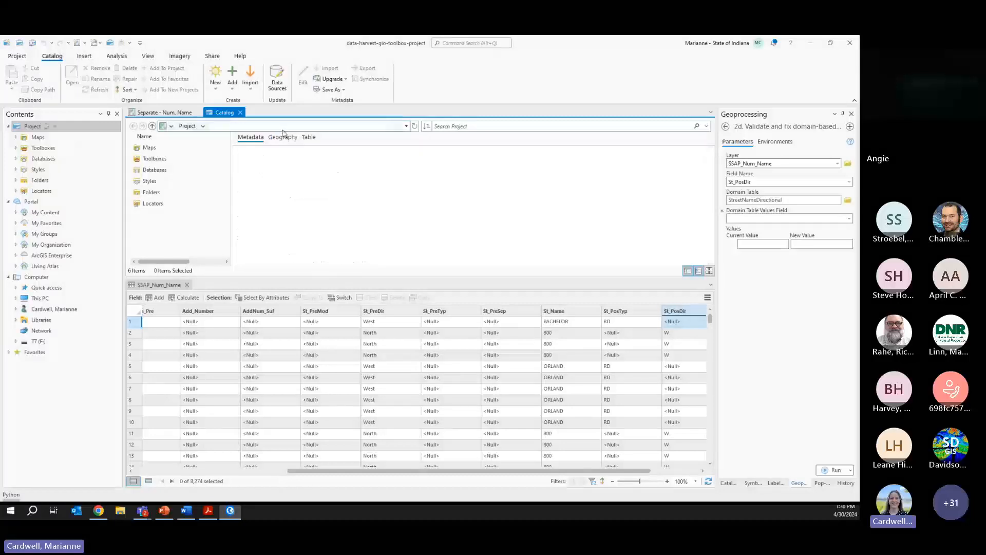
click(169, 159)
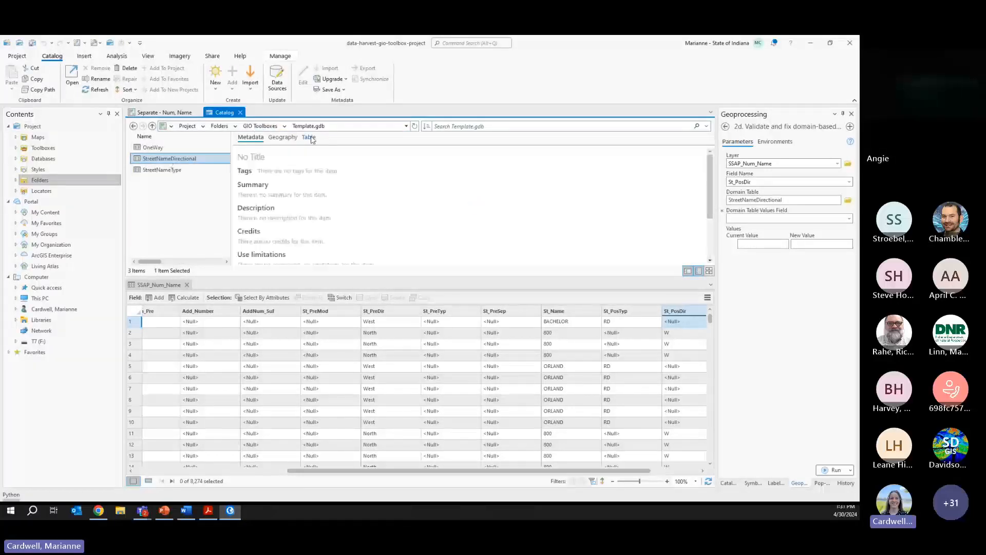
click(310, 138)
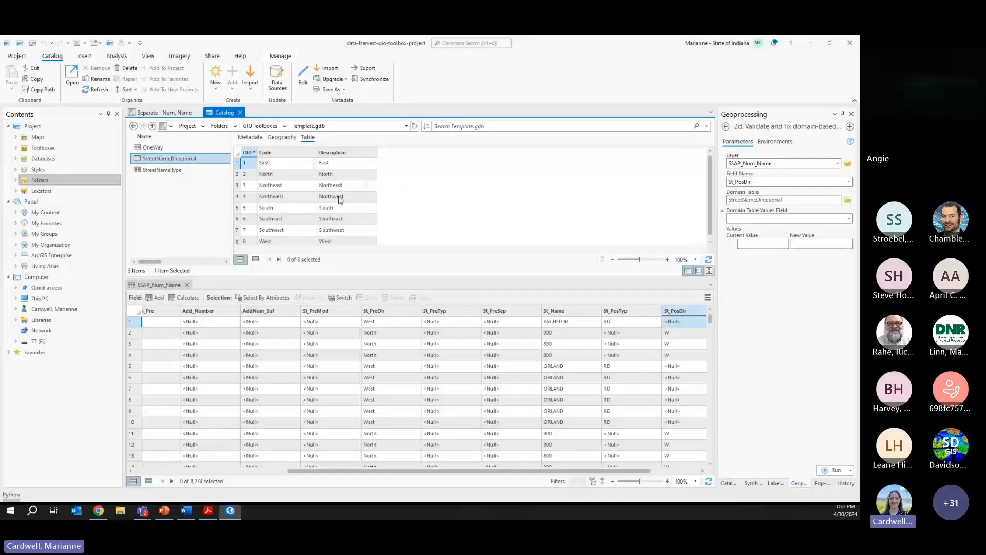
click(159, 113)
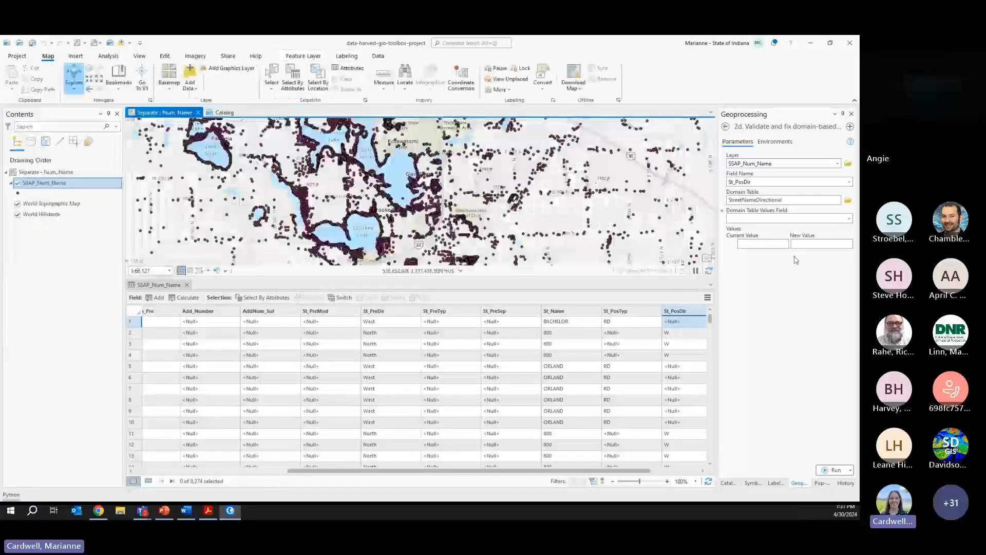
- Match on the Code field, map E, N, W to East, North, West, and run
click(850, 221)
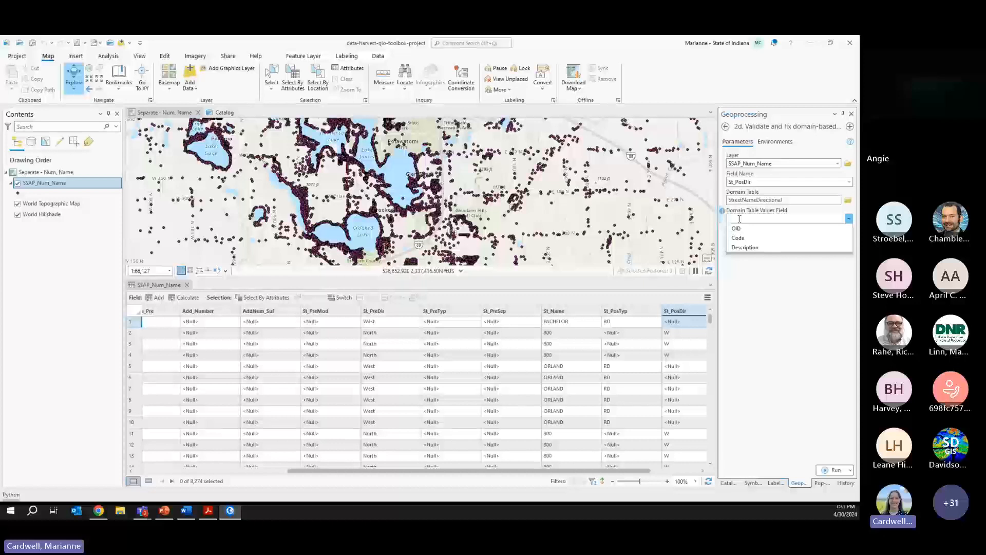
click(769, 241)
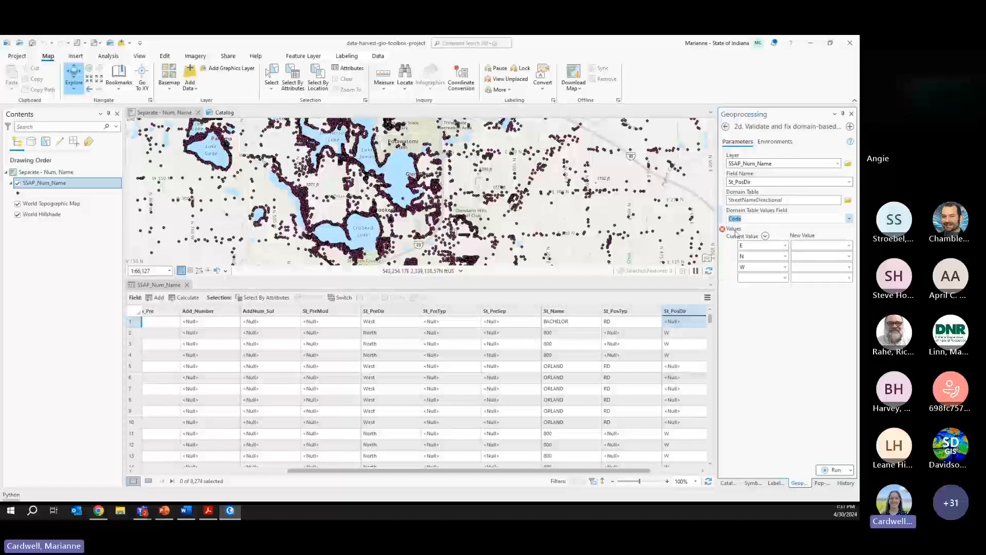
drag(625, 471, 680, 471)
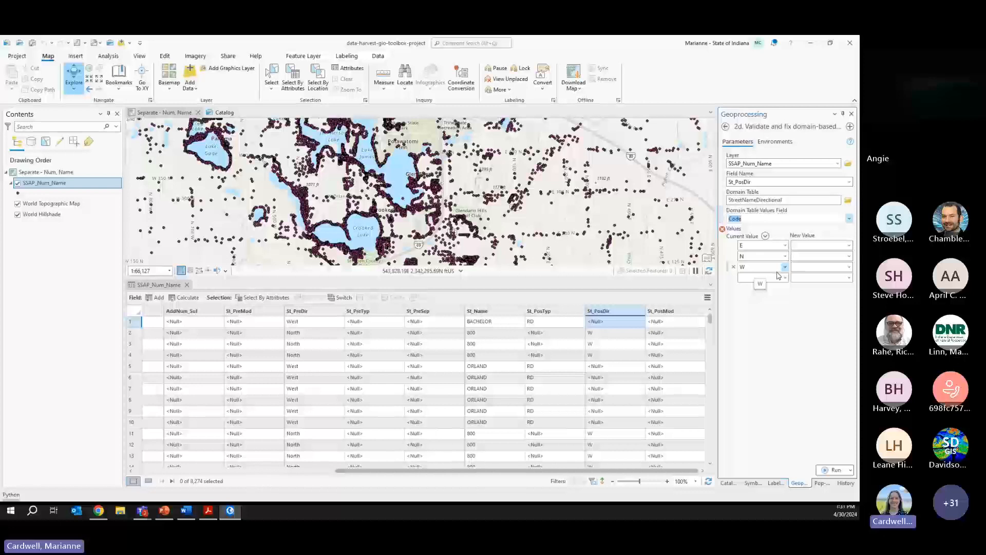
click(848, 245)
click(842, 255)
click(849, 256)
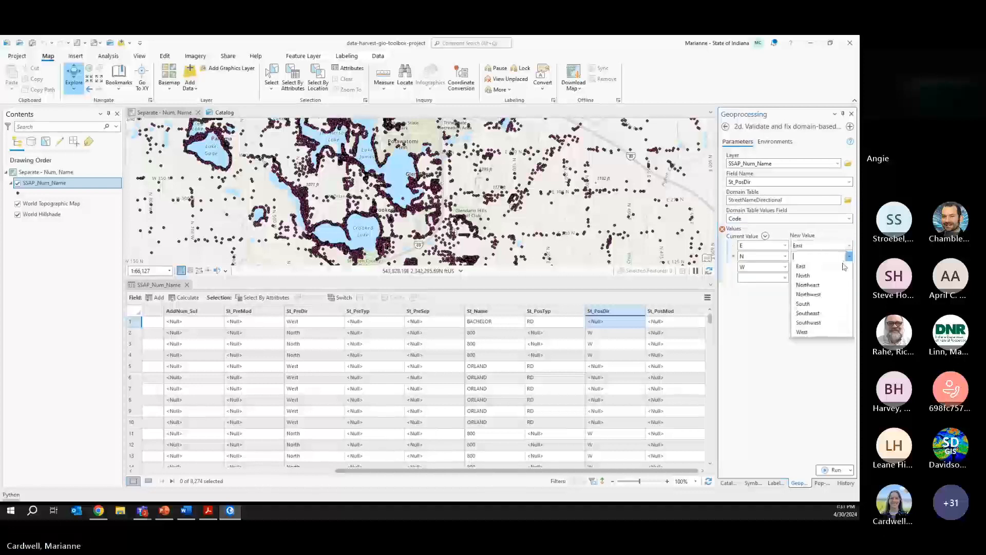
click(844, 276)
click(850, 267)
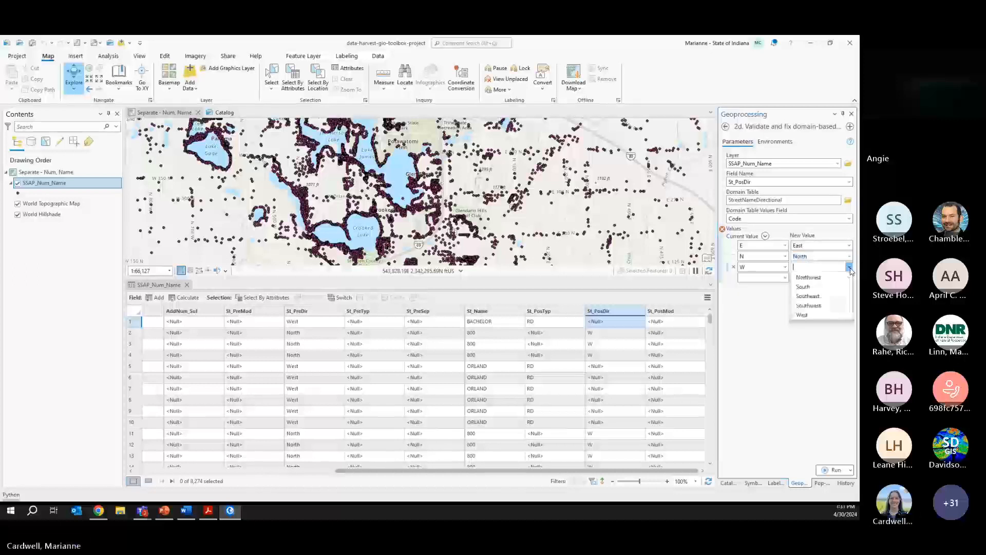
click(811, 344)
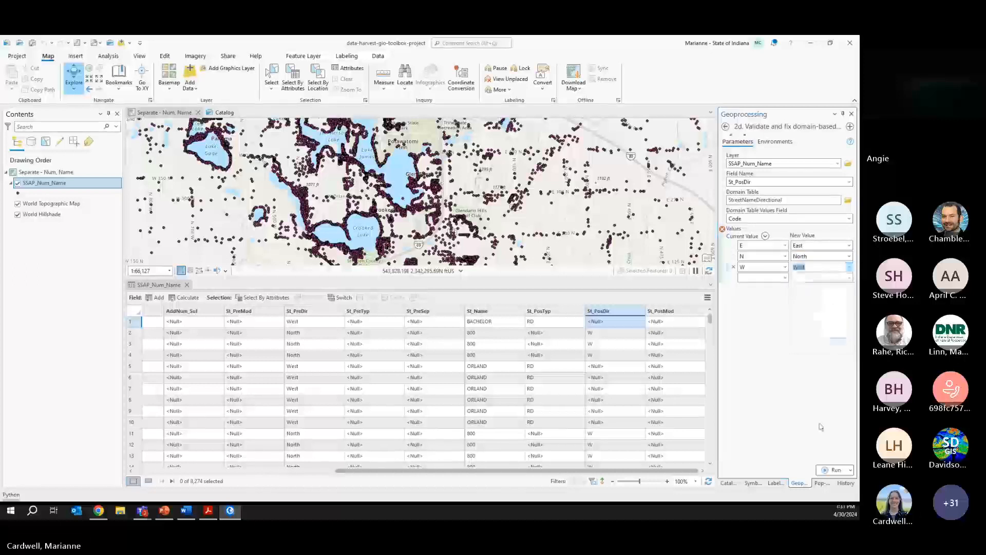
click(832, 470)
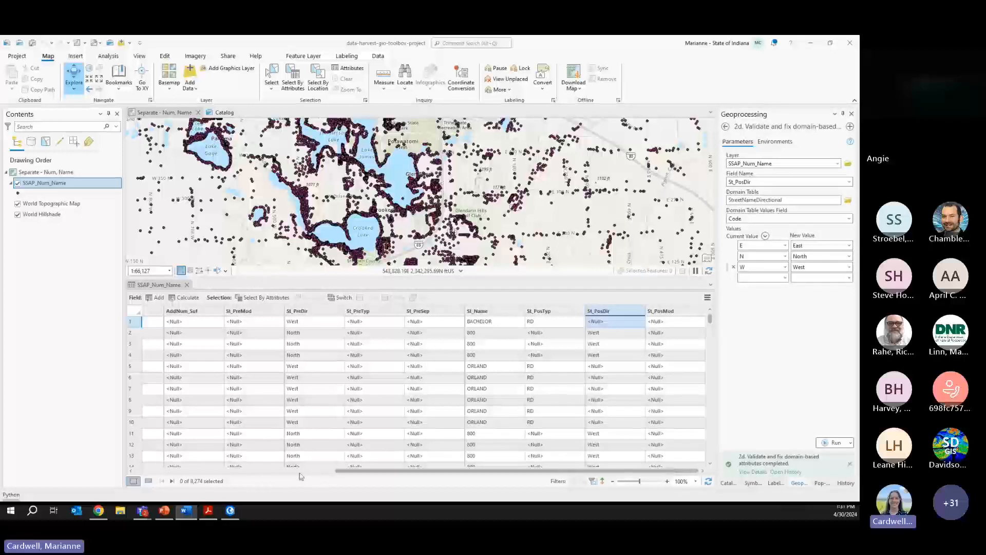
- Open 2b. Fix street types on SSAP_Num_Name so St_PosTyp values AVE through XING load
click(728, 483)
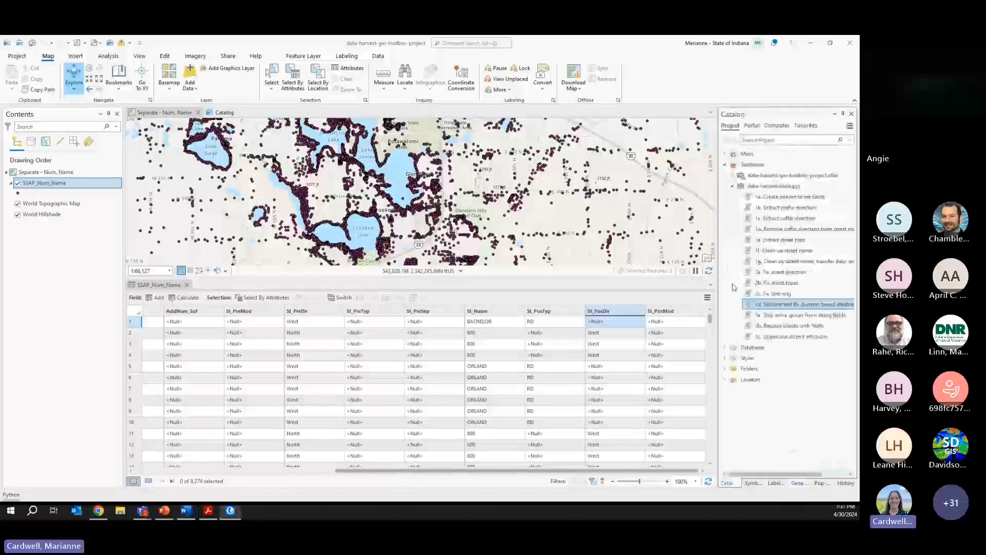
click(780, 286)
double_click(780, 286)
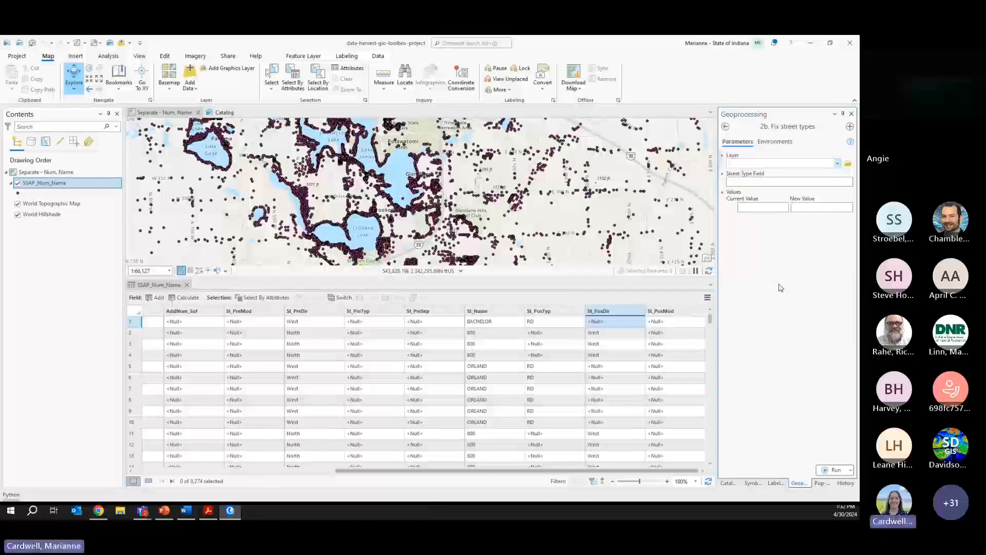
click(837, 164)
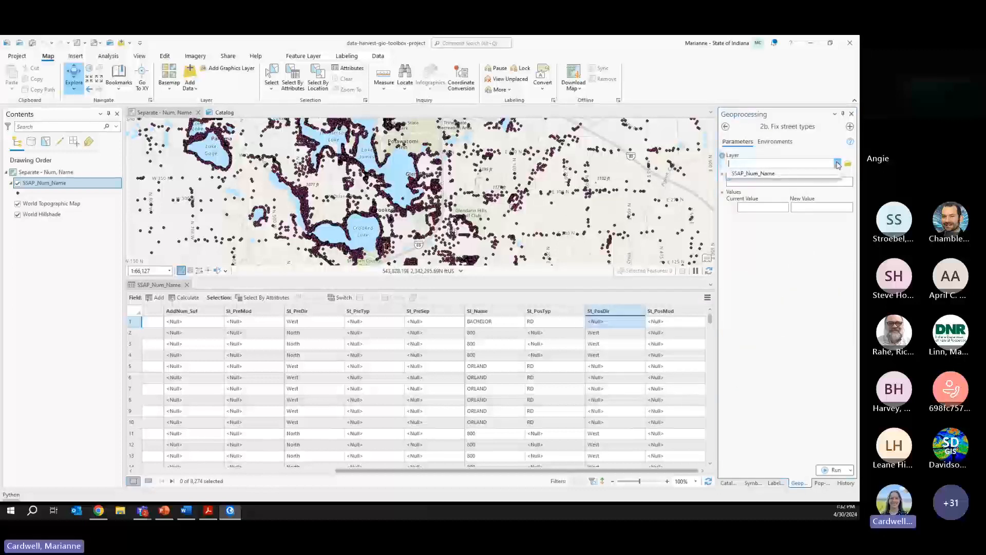
click(827, 175)
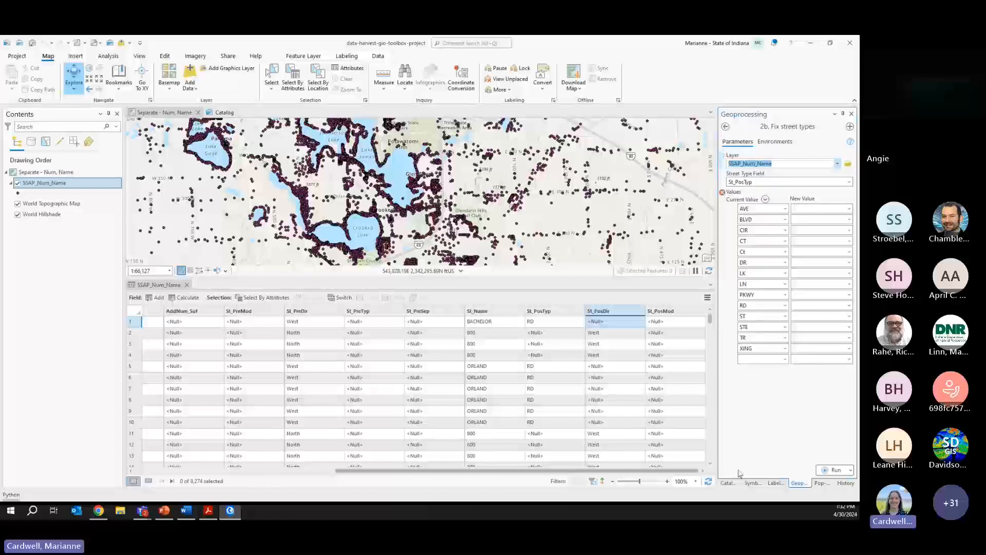
click(728, 482)
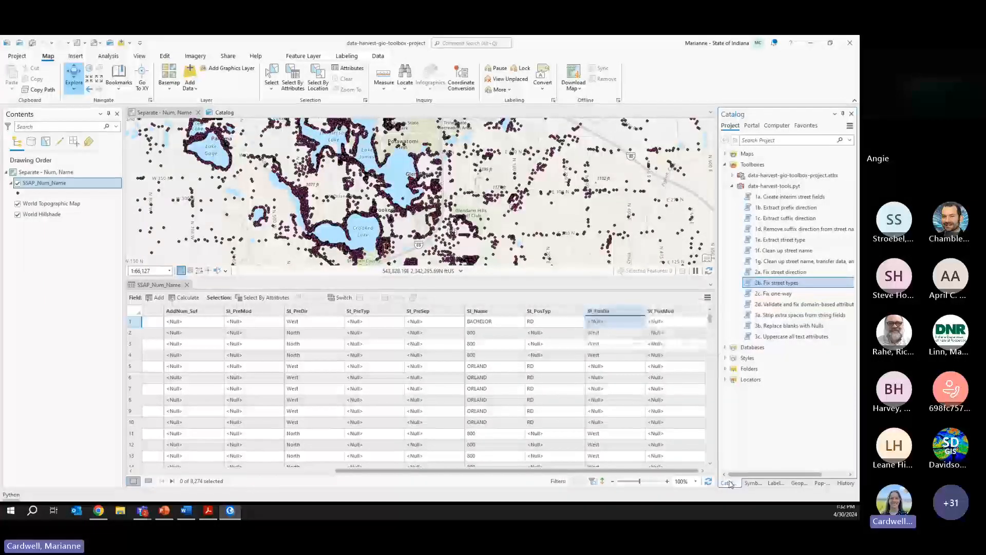
click(797, 483)
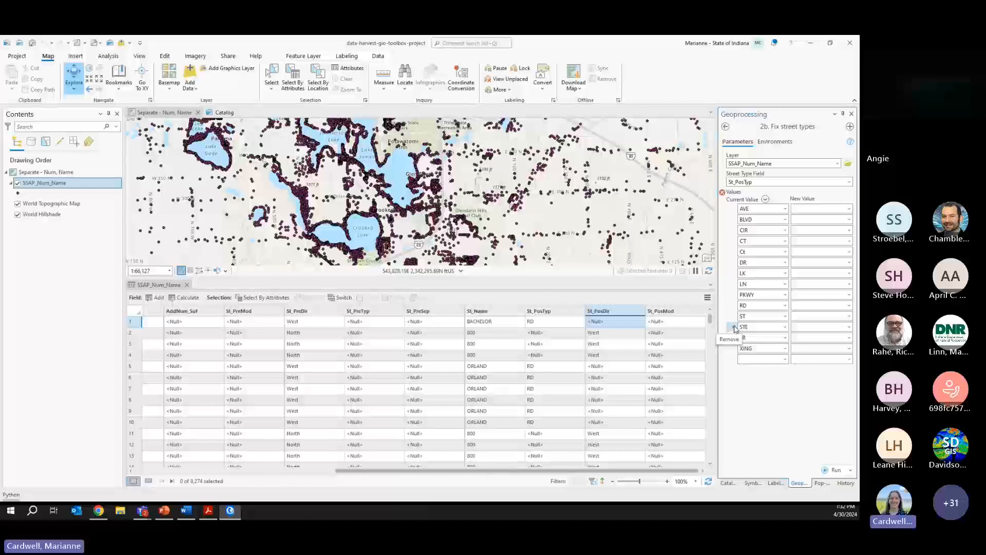
- Drop STE from the values to replace and set AVE's replacement to AVENUE
click(733, 327)
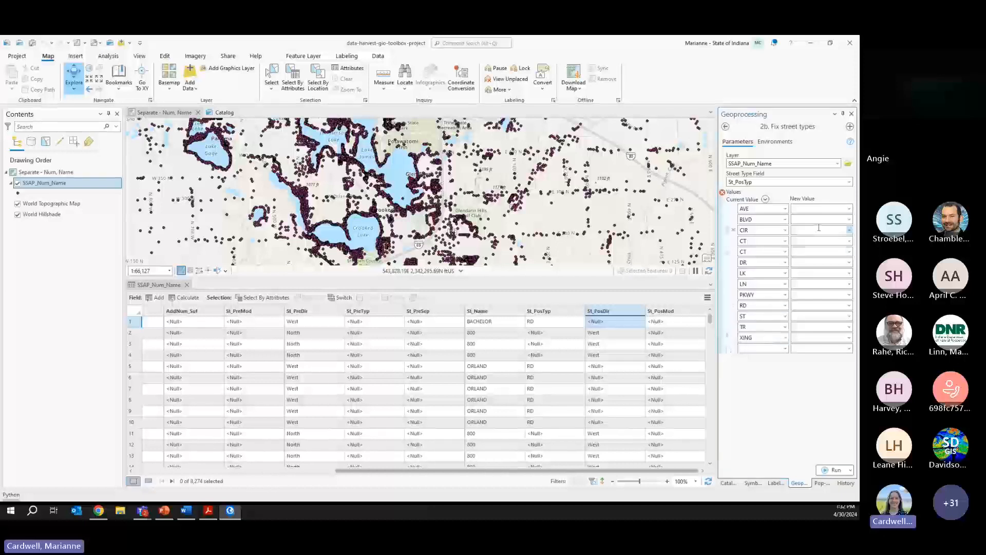
click(849, 209)
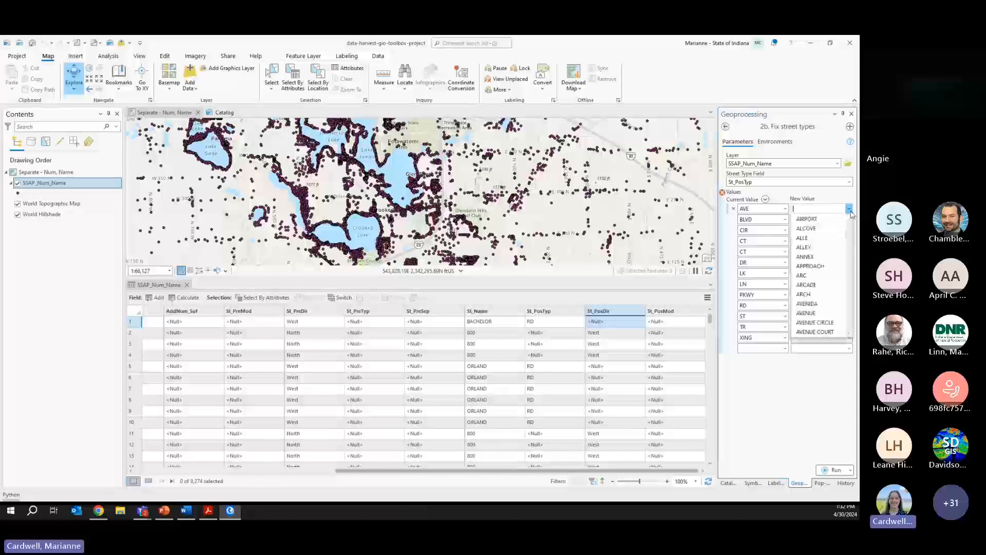
drag(850, 229, 857, 149)
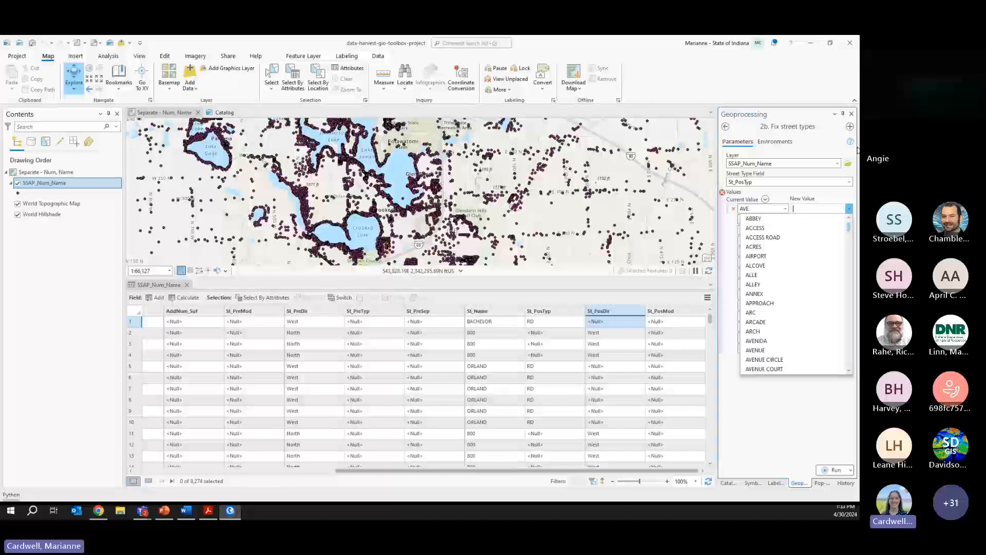
click(818, 199)
text(AV)
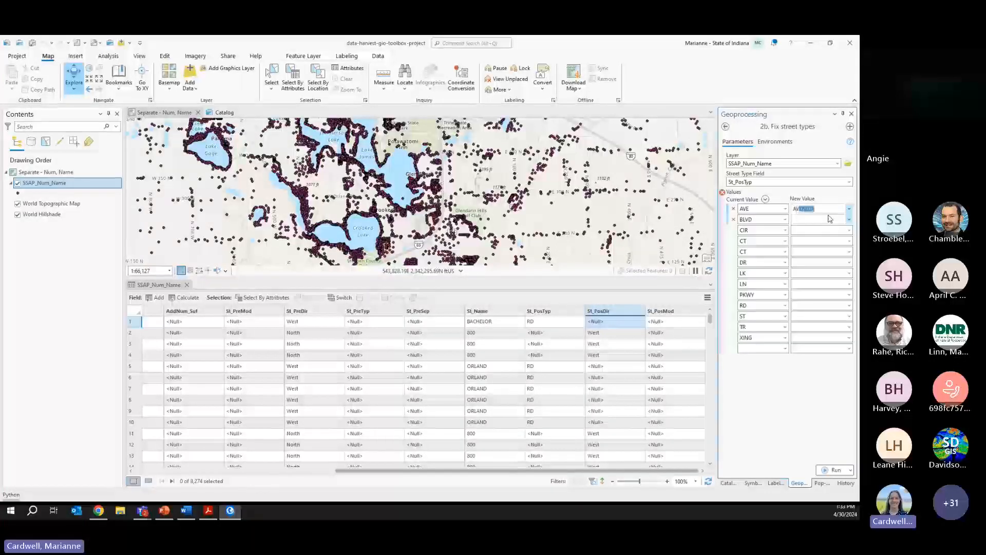
text(ENUE)
- Set BLVD, CIR and both CT entries to BOULEVARD, CIRCLE and COURT
click(837, 219)
text(BOUL)
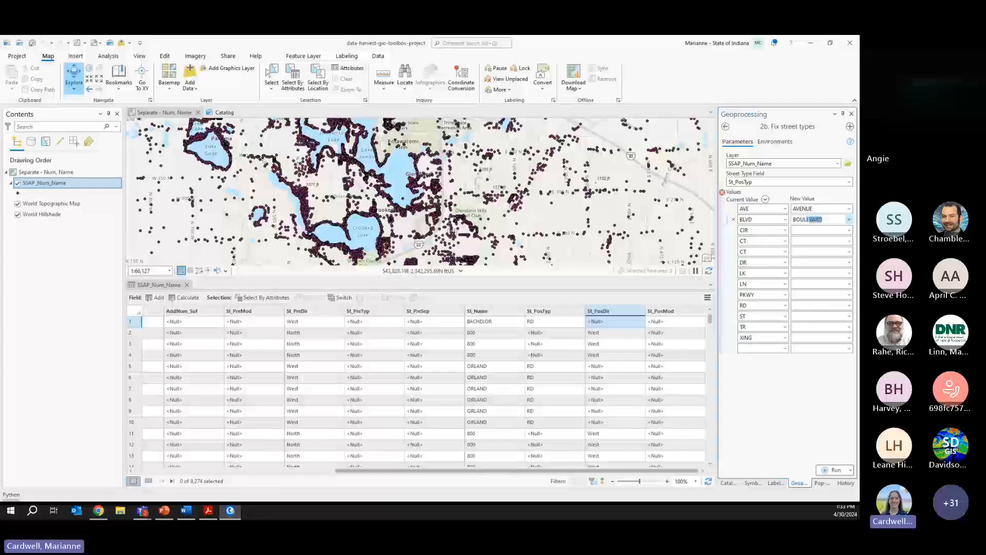
text(E)
click(822, 231)
text(CIRC)
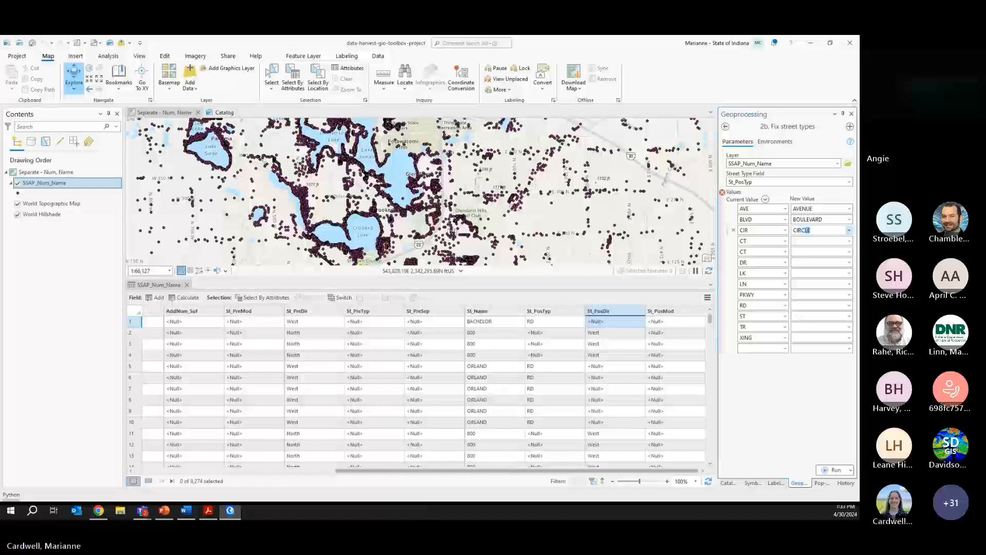
click(828, 242)
text(COUR)
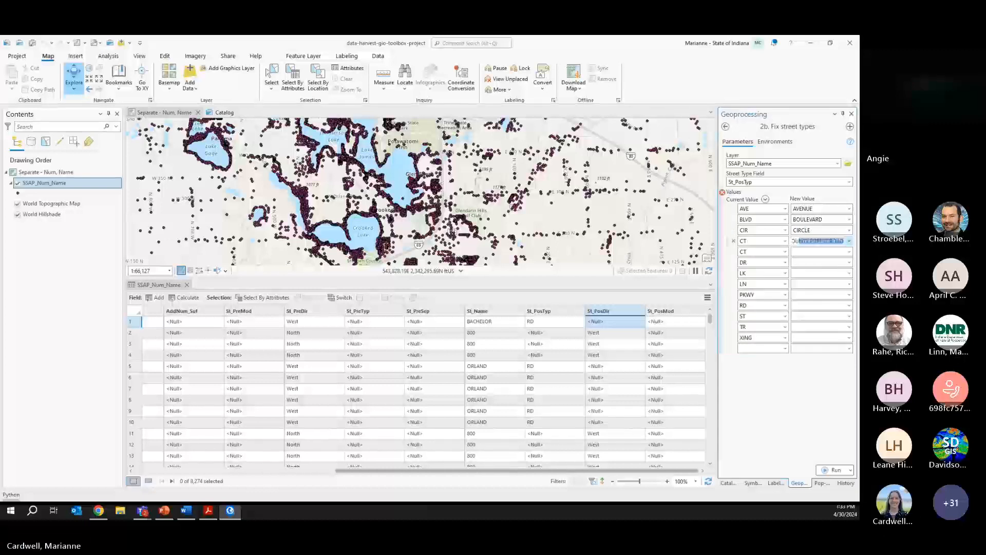
text(T)
click(822, 252)
text(COU)
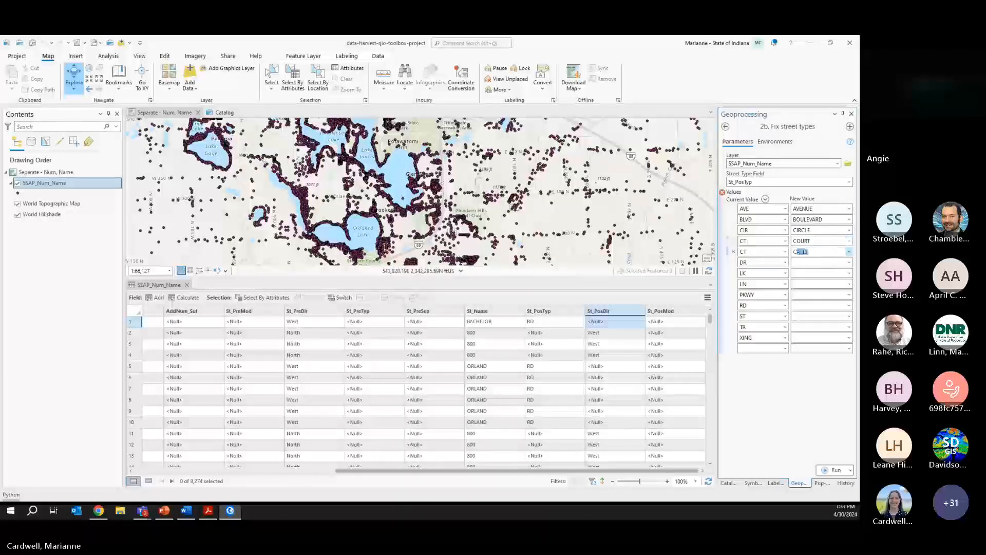
click(822, 262)
- Set DR, LK, LN and PKWY to DRIVE, LAKE, LANE and PARKWAY
text(DRIVE)
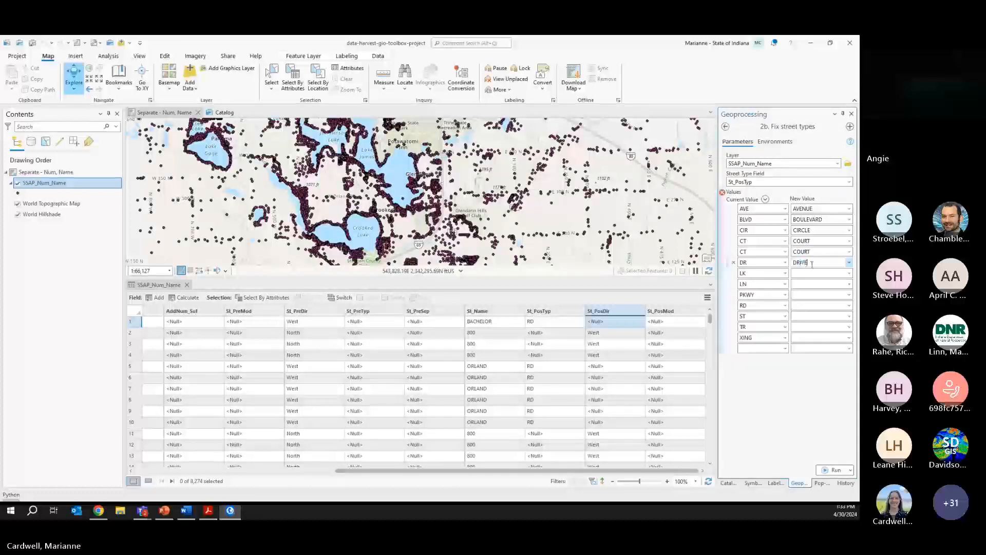
click(810, 273)
text(LAKE)
click(816, 282)
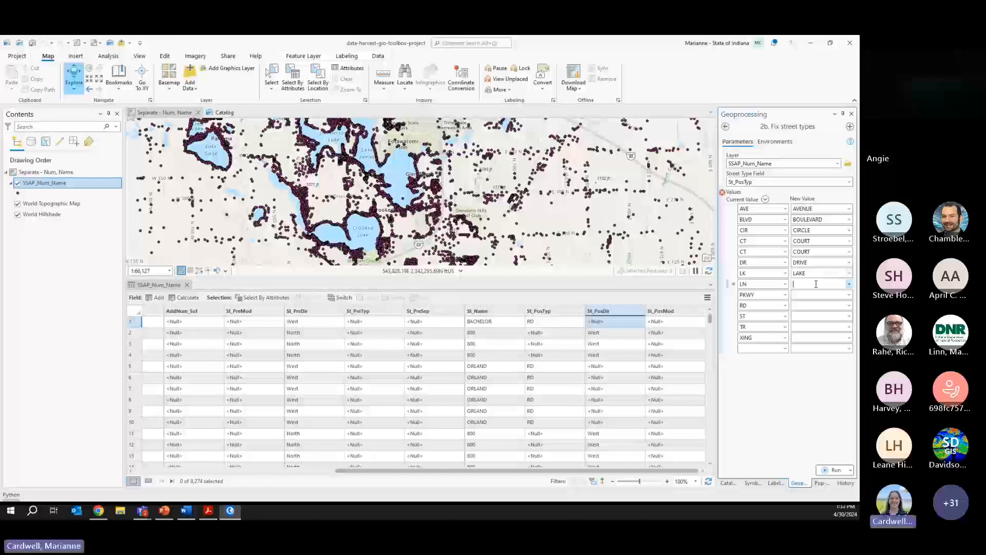
text(LANE)
click(820, 293)
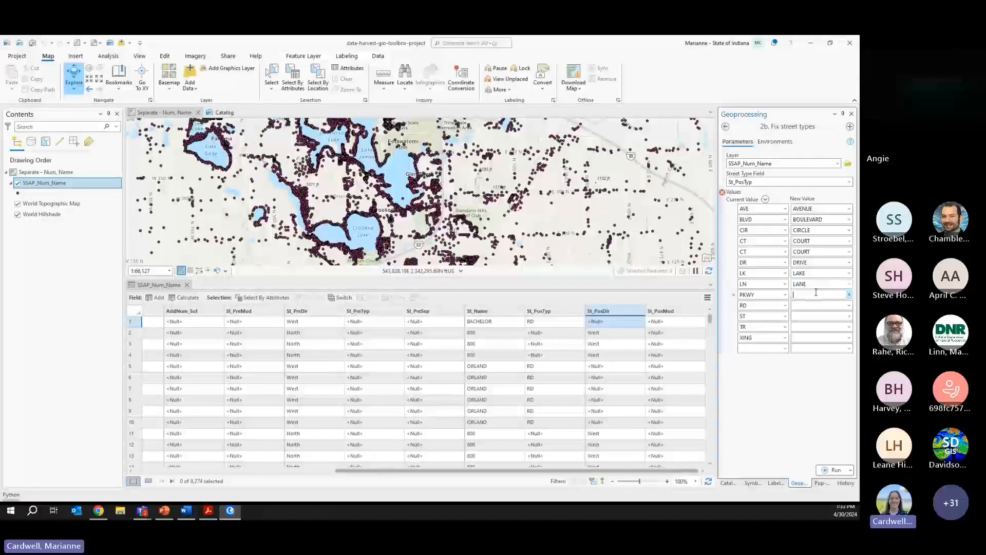
text(PARKWAY)
- Set RD, ST, TR and XING to ROAD, STREET, TRACE and CROSSING
click(805, 305)
text(ROAD)
click(827, 316)
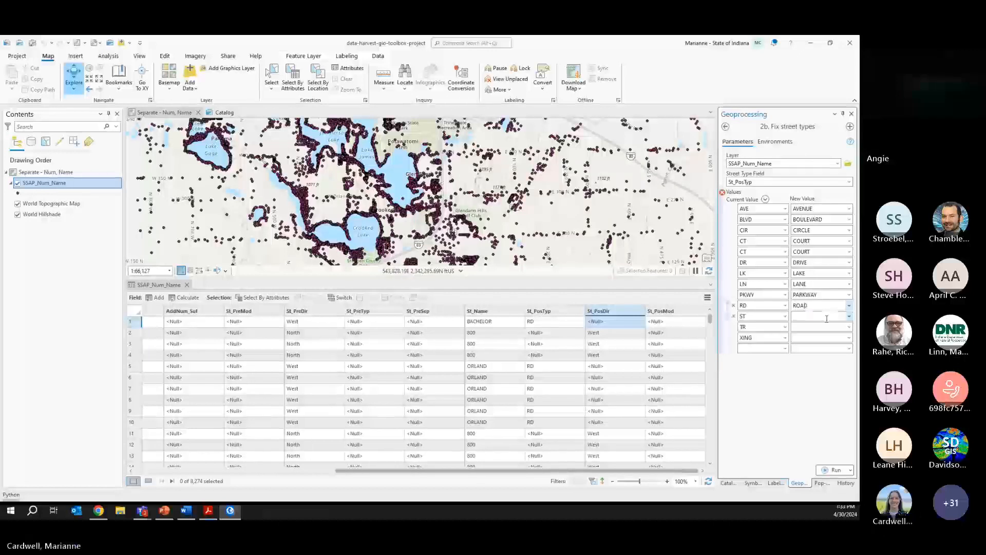
text(STREET)
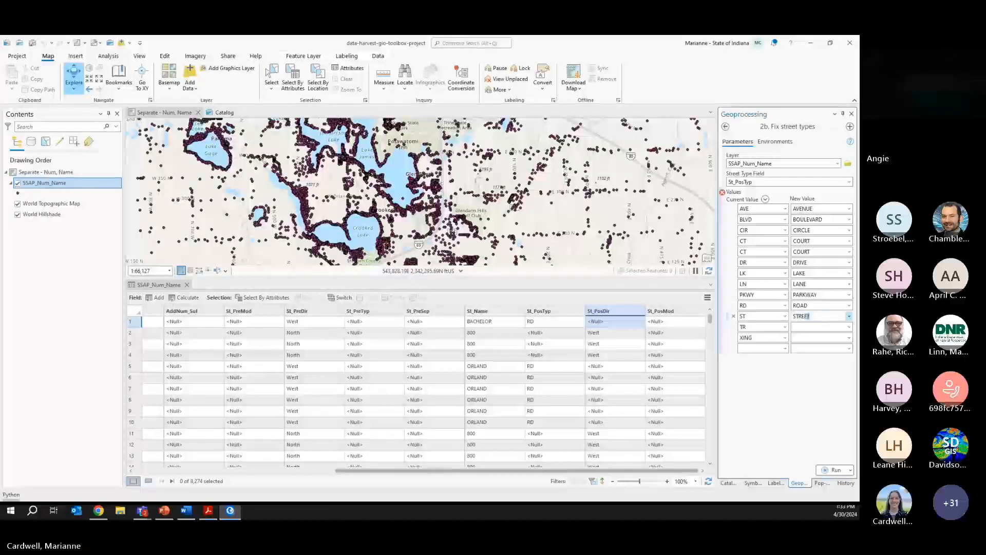
text(E)
click(814, 327)
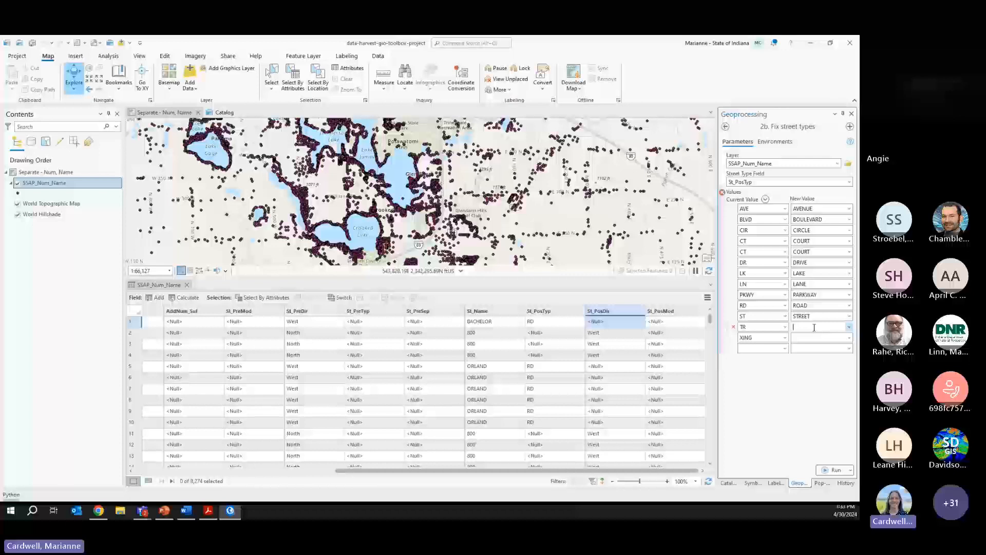
text(TRACE)
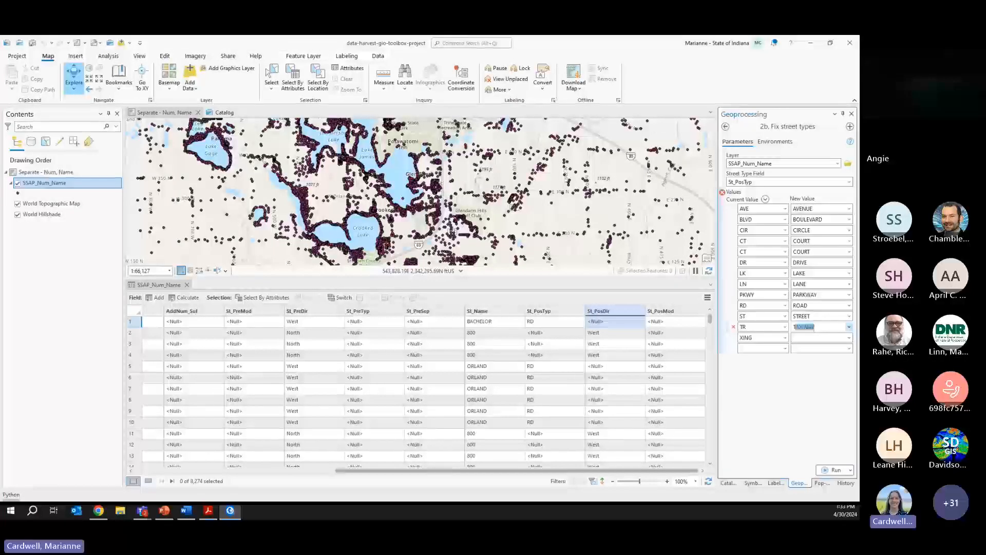
click(806, 337)
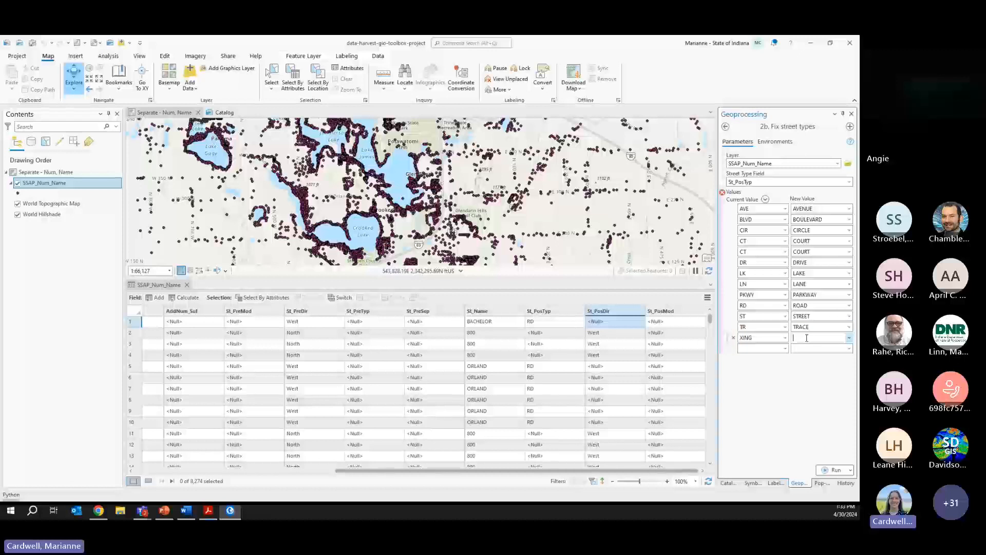
text(CROSS)
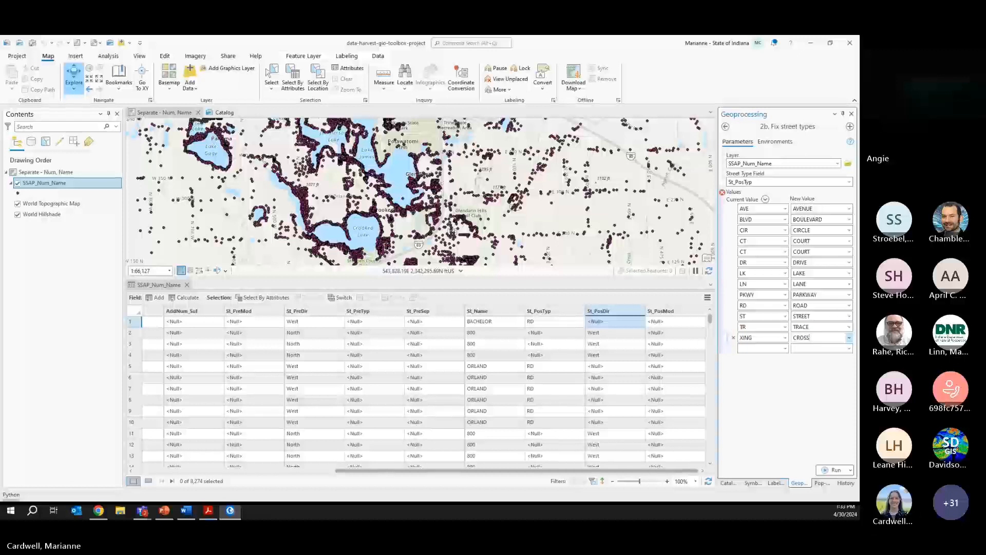
text(ING)
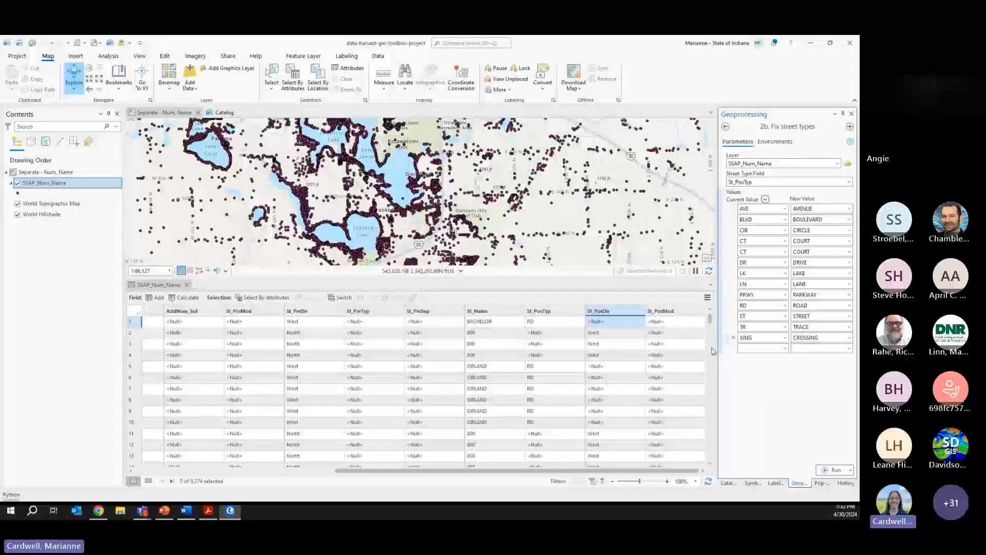
- Run the Fix street types tool on SSAP_Num_Name and review its run details
click(832, 469)
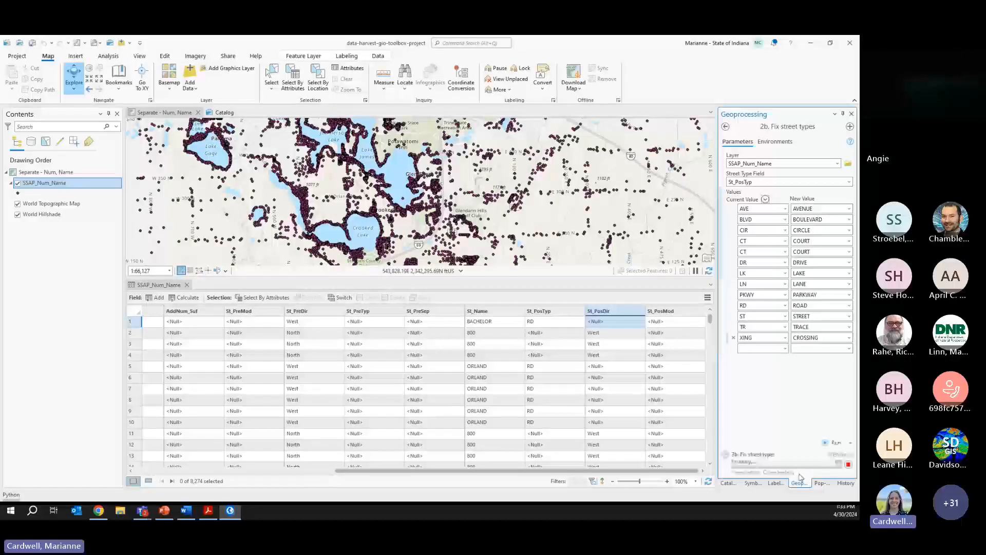
click(745, 472)
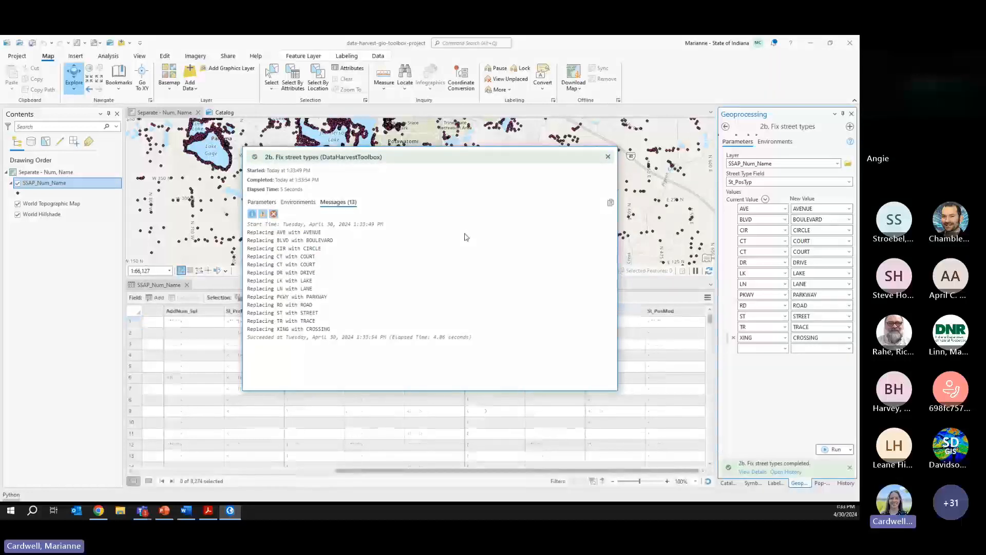
click(608, 156)
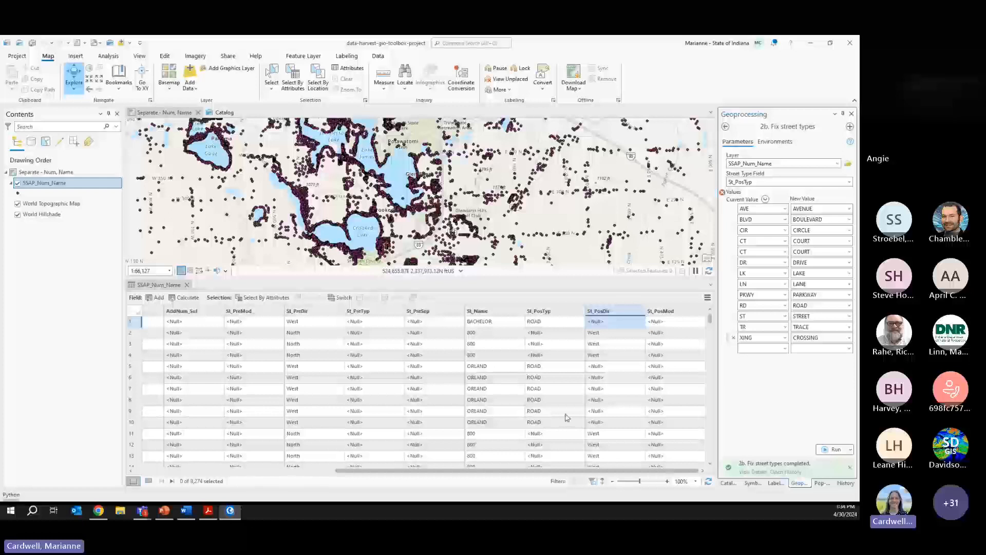
click(263, 297)
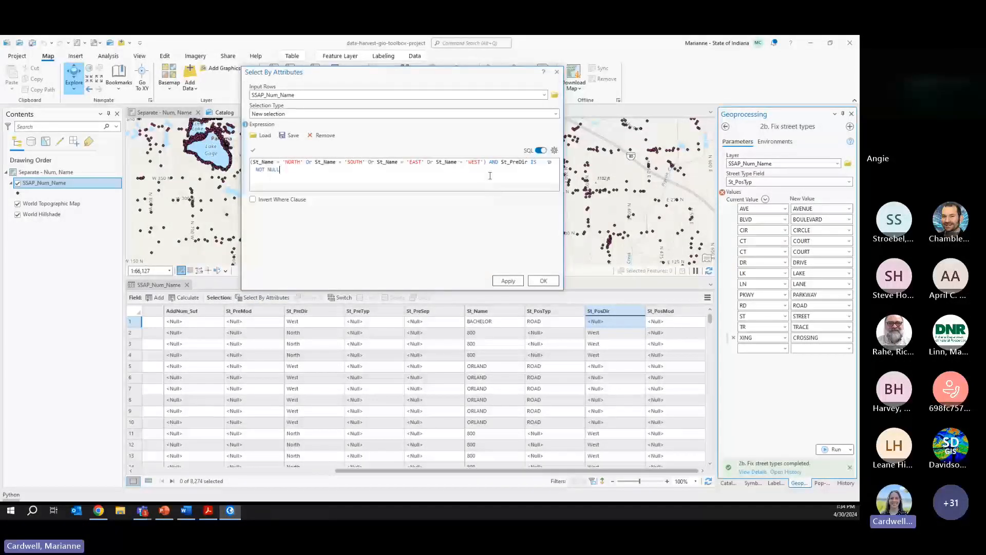
- Select records where St_PosTyp equals STE and show only the two selected WAYNE rows
key(ctrl+a)
key(BackSpace)
click(541, 150)
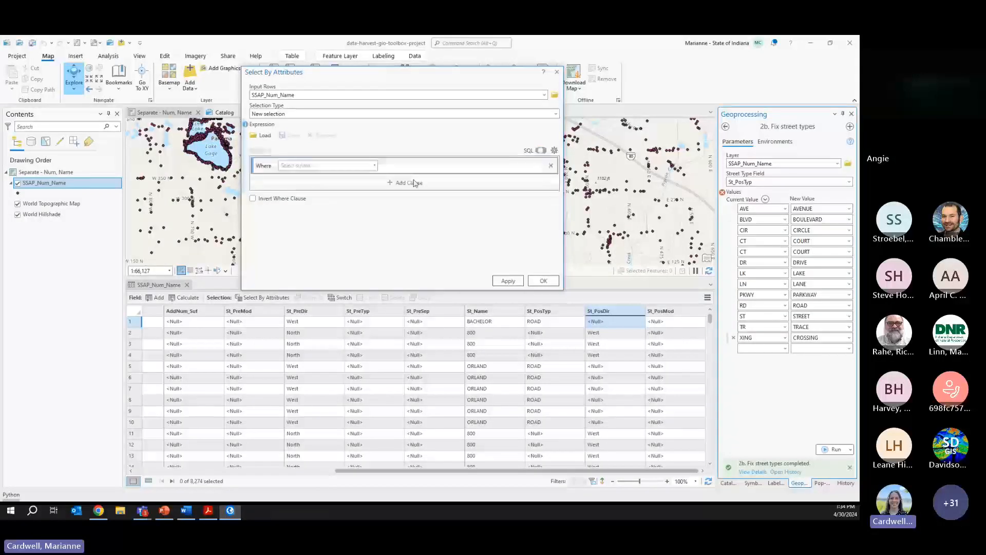
click(374, 165)
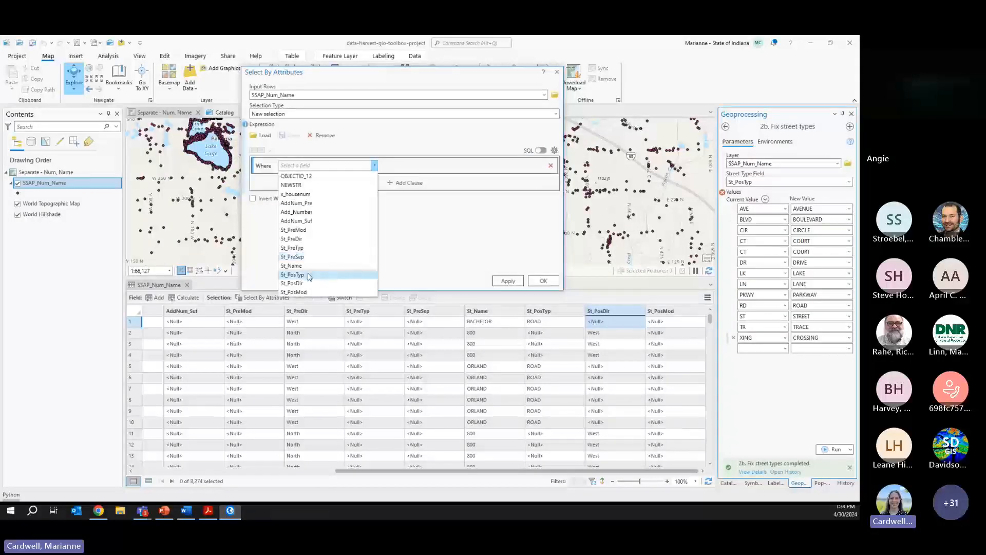
click(292, 275)
click(539, 166)
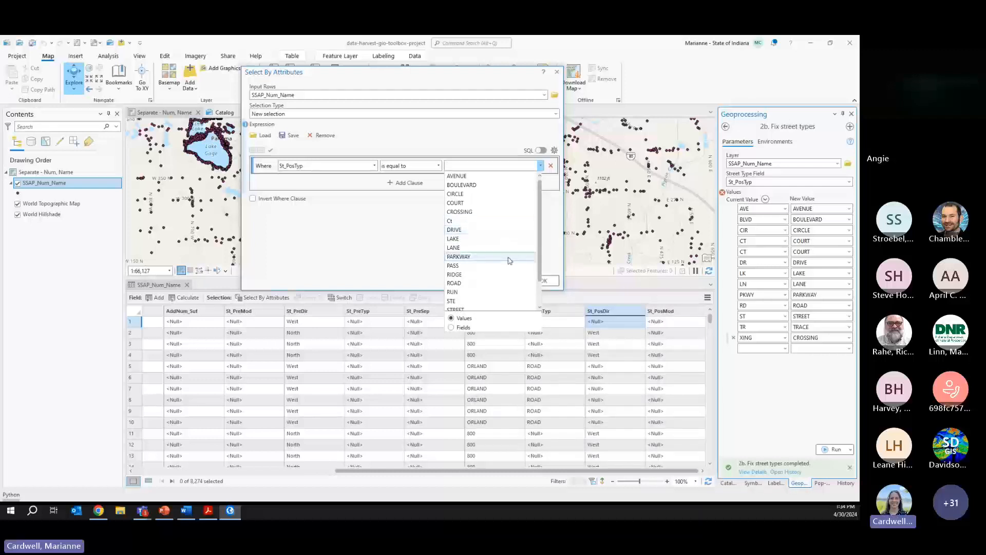
scroll(506, 257, down, 1)
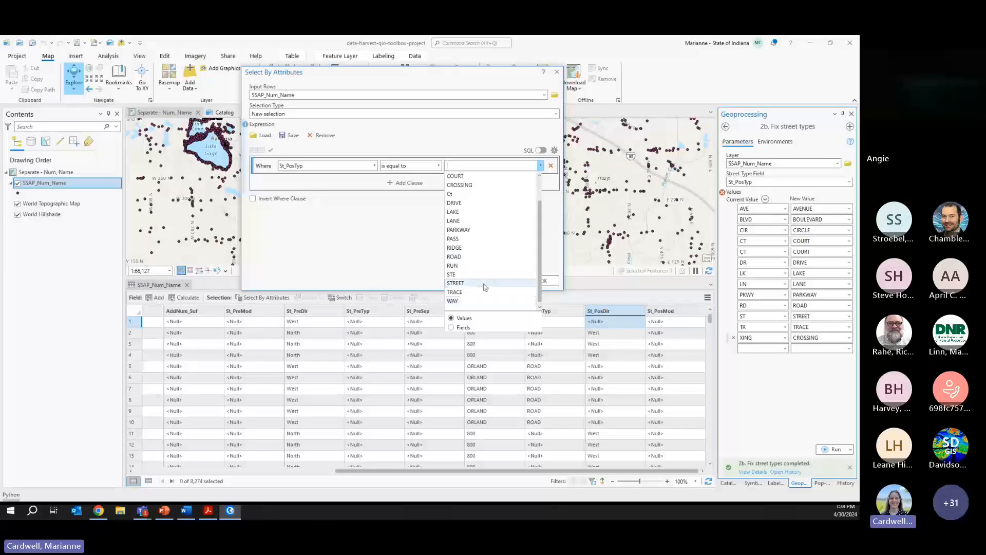
click(481, 274)
click(508, 280)
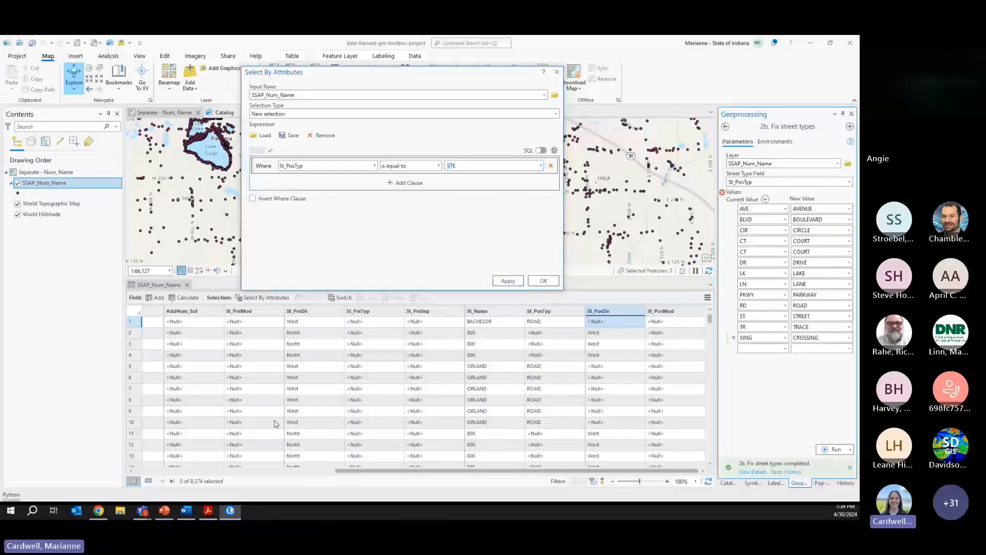
click(148, 480)
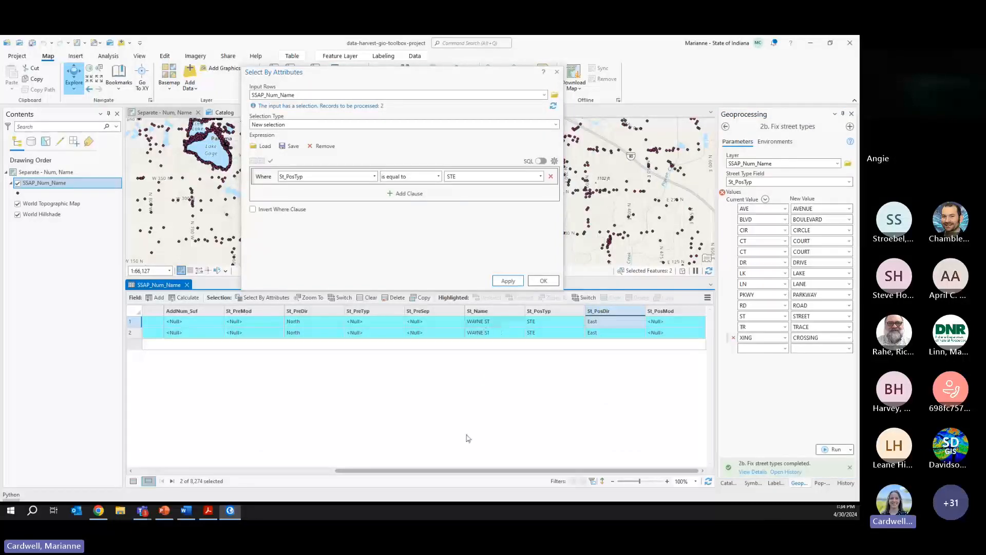
drag(457, 471, 254, 469)
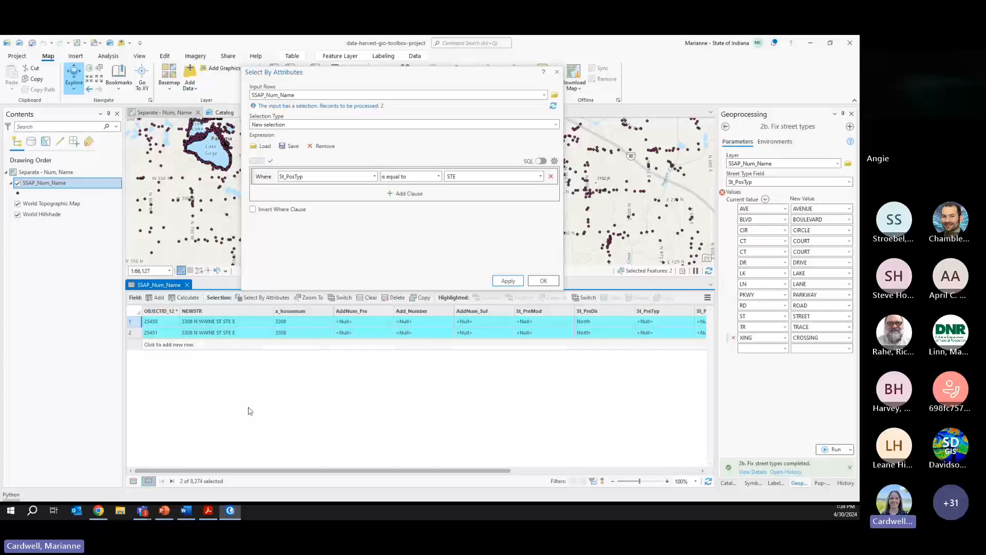
click(557, 73)
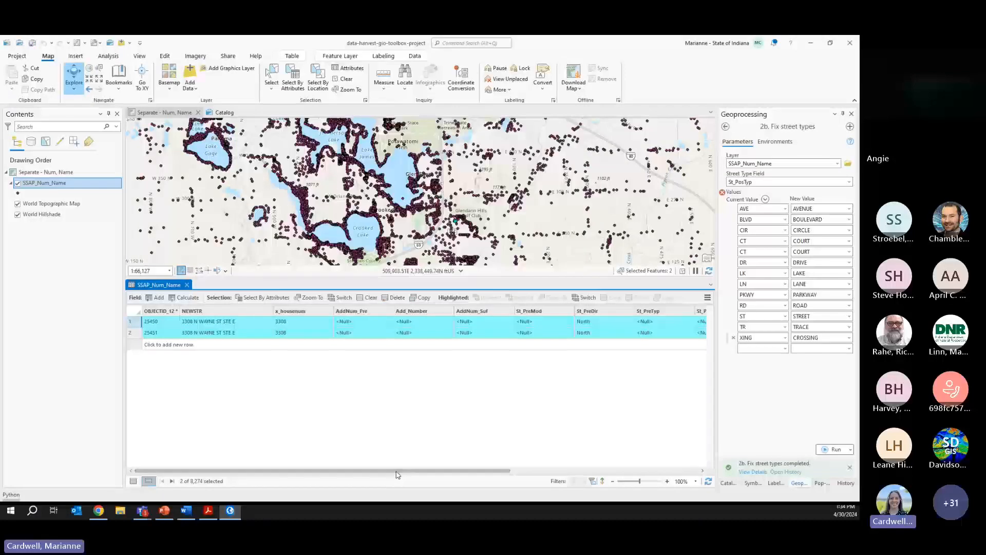
- Change both rows' St_PosTyp from STE to STREET
drag(397, 473, 616, 470)
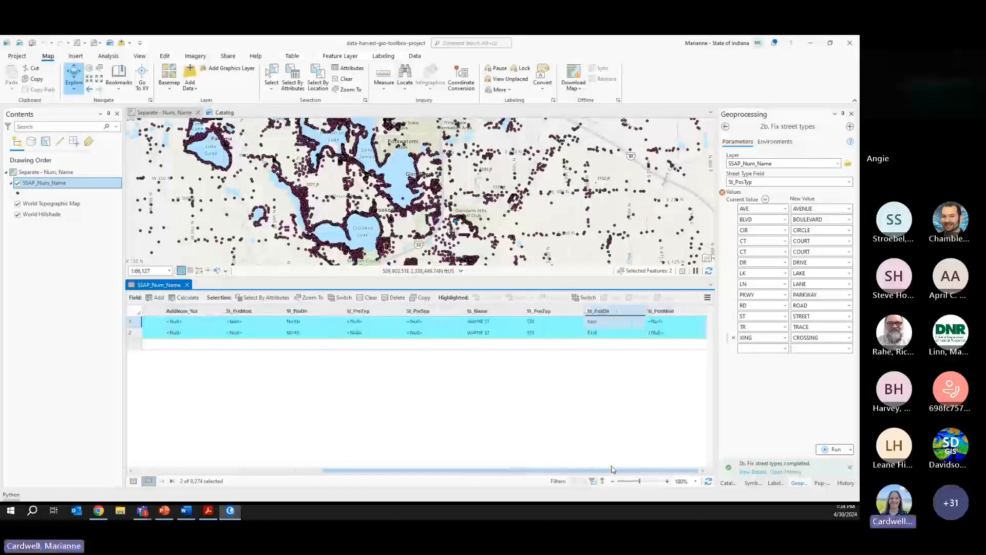
right_click(596, 320)
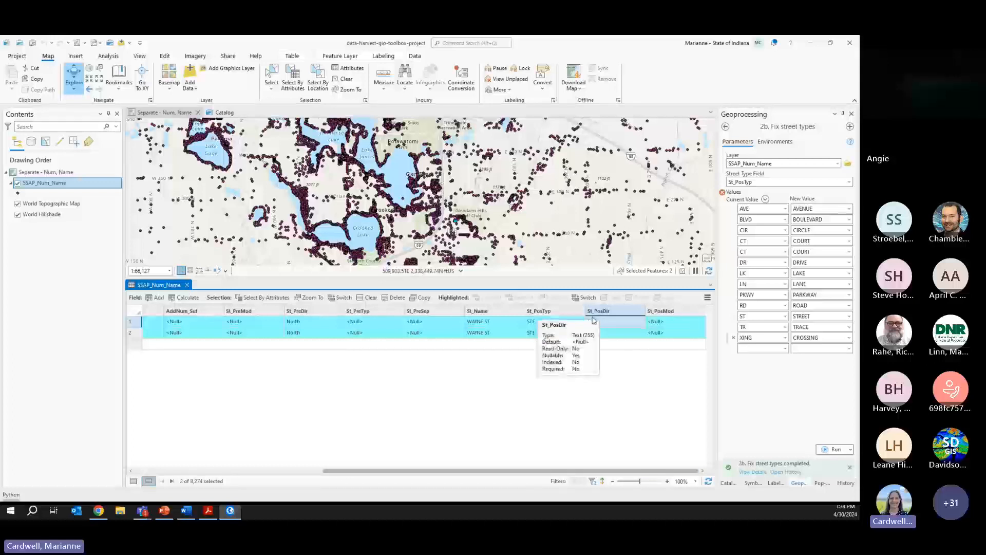
click(594, 386)
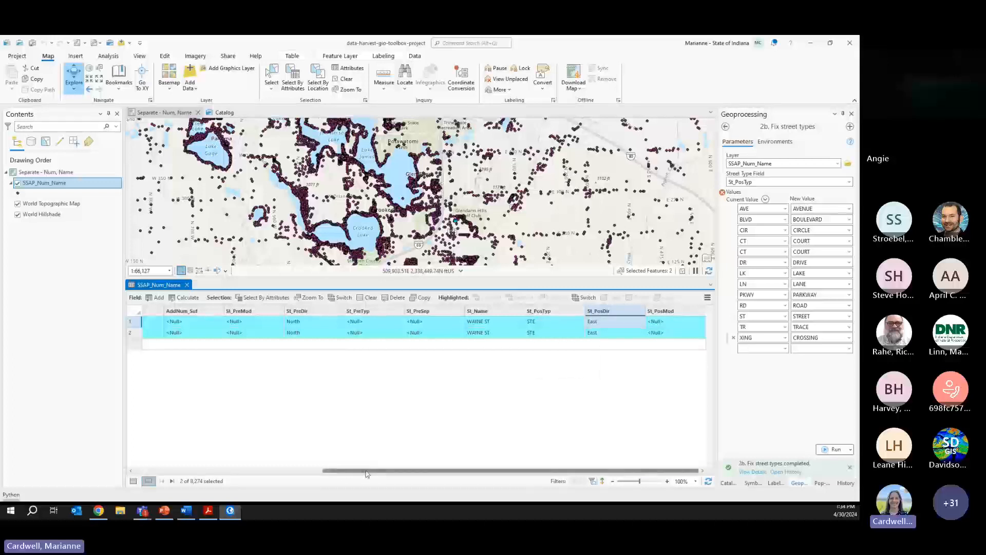
mouse_move(367, 473)
mouse_down()
mouse_move(174, 473)
mouse_move(375, 473)
mouse_up()
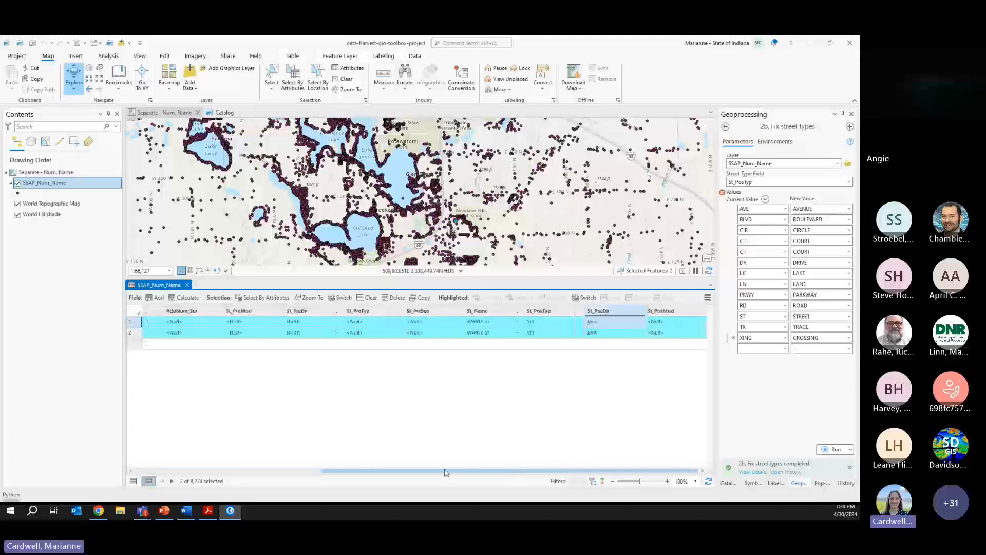
click(538, 324)
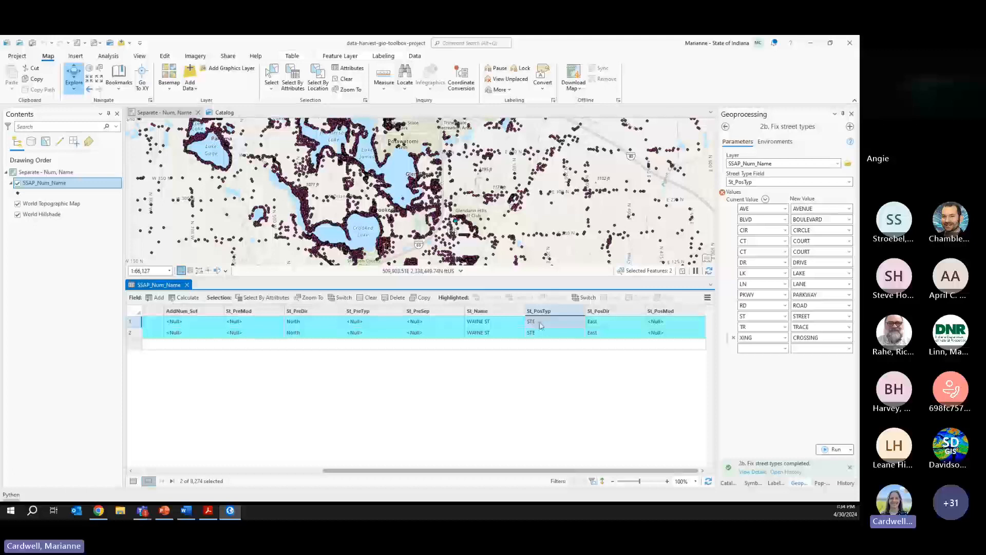
click(540, 325)
text(STRE)
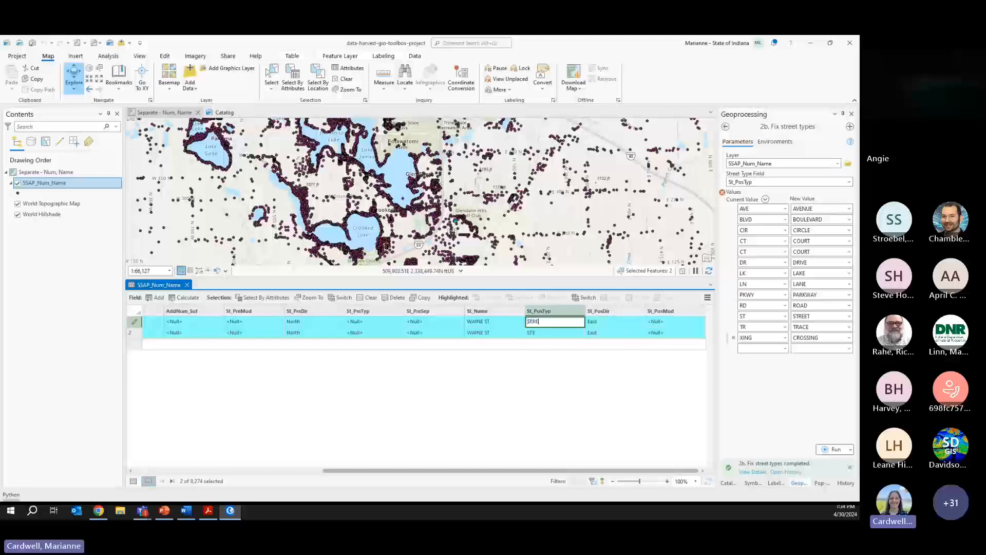
text(ET)
key(Return)
text(ST)
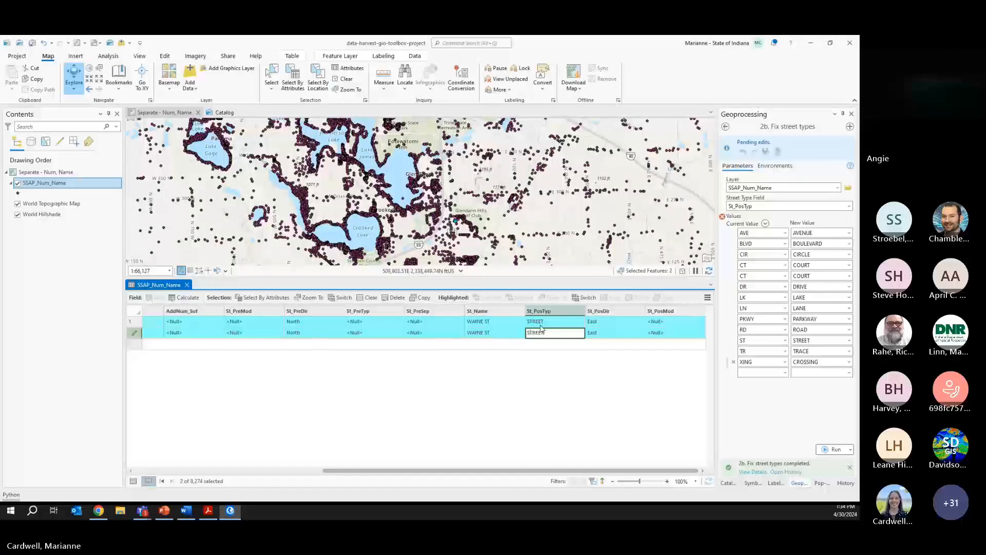
text(REET)
- Clear St_PosDir for the selected rows with Calculate Field set to None
right_click(587, 313)
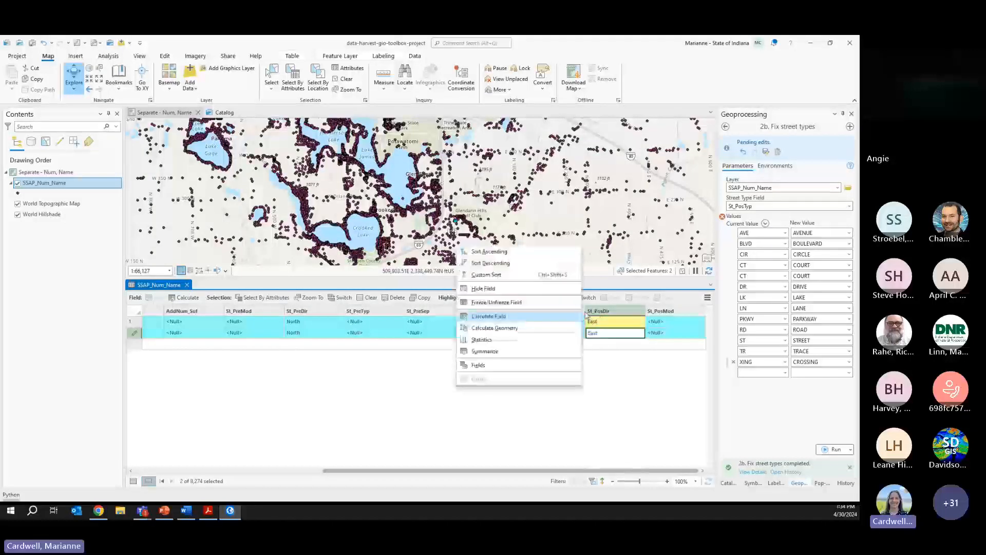
click(490, 316)
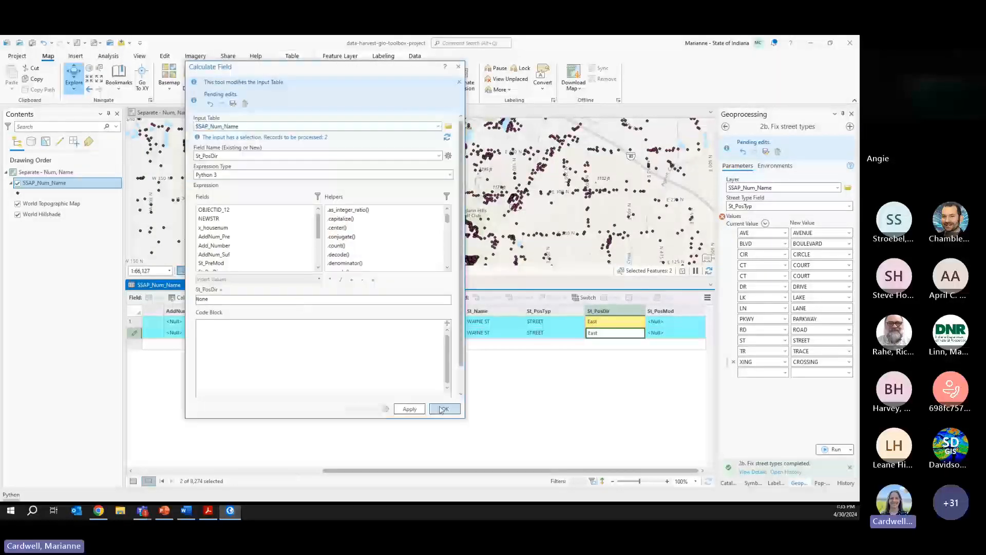
click(443, 409)
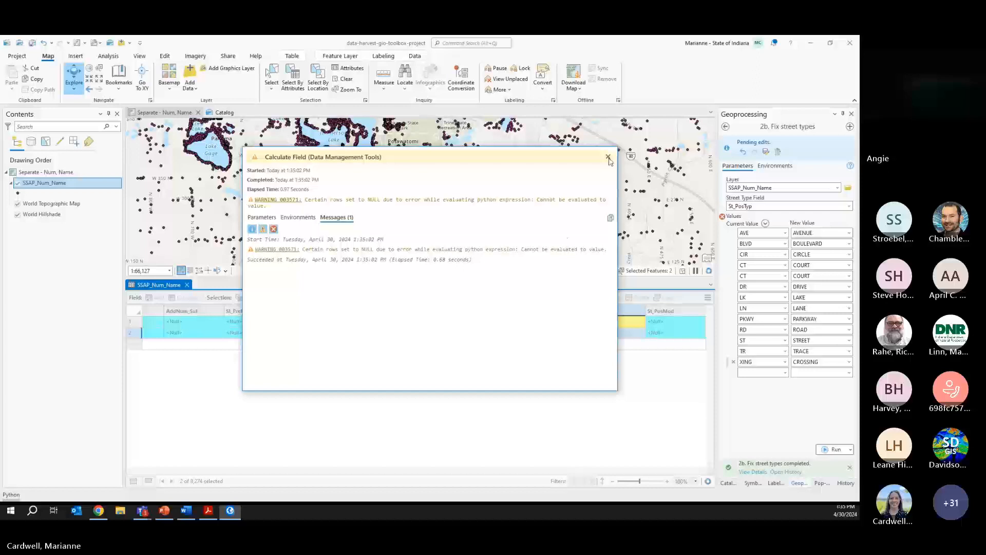
click(608, 157)
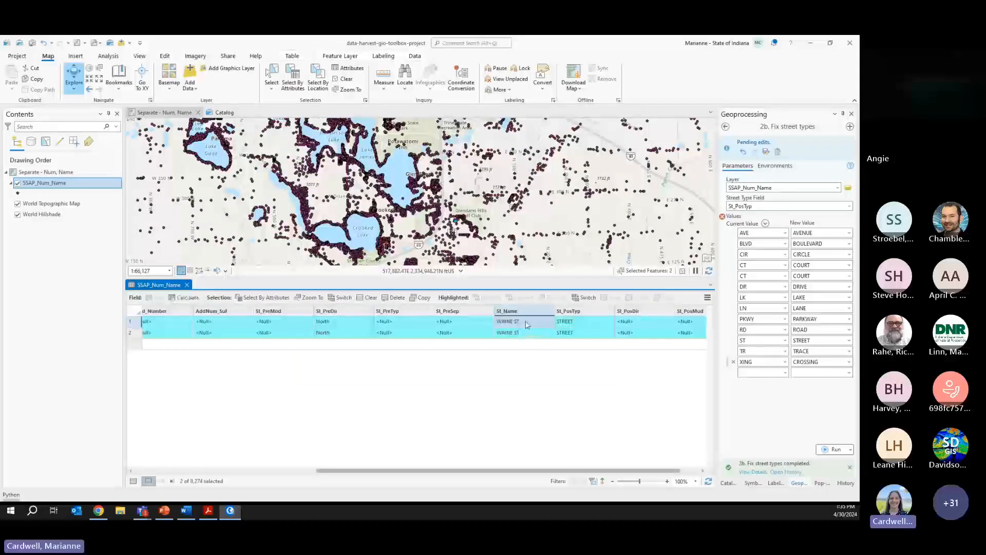
- Shorten both street names from WAYNE ST to WAYNE
double_click(525, 323)
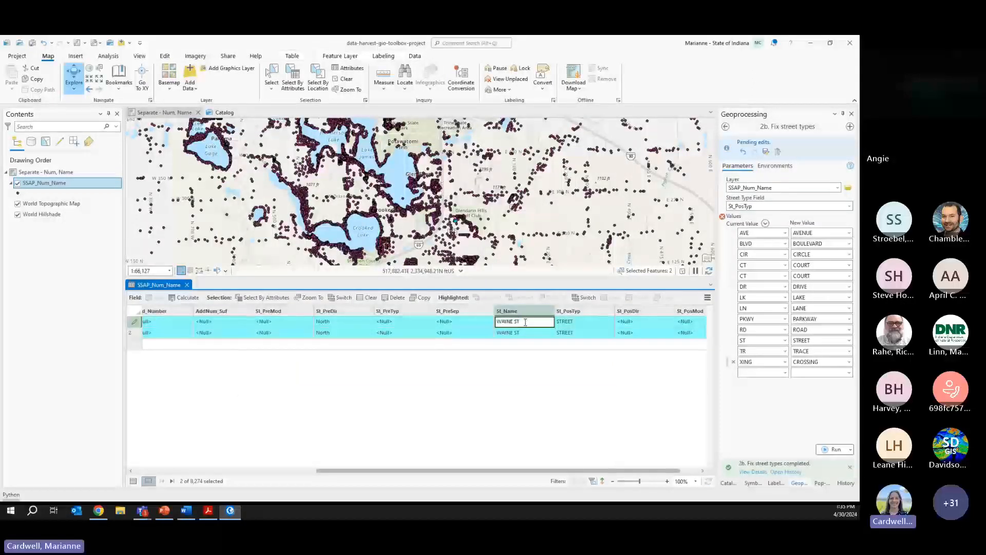
key(Return)
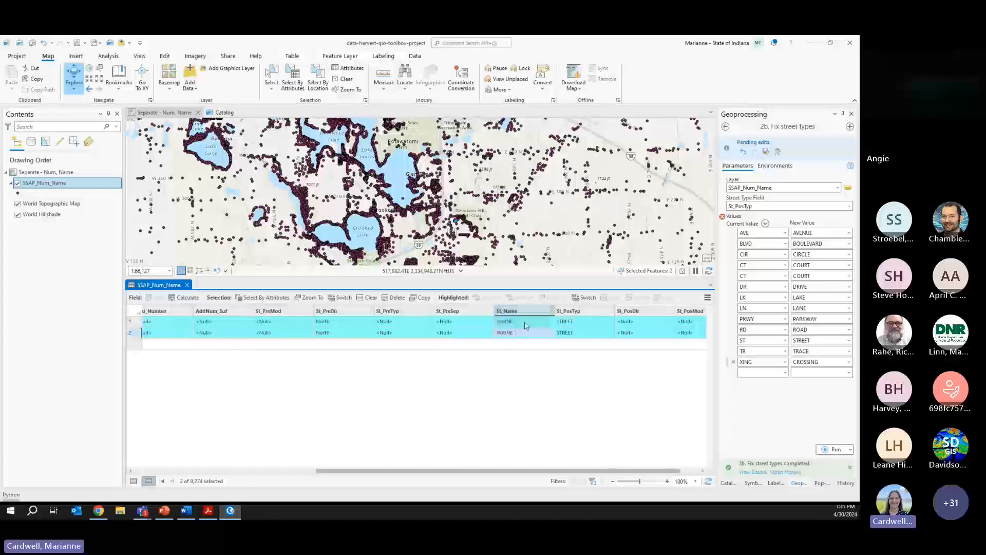
click(576, 333)
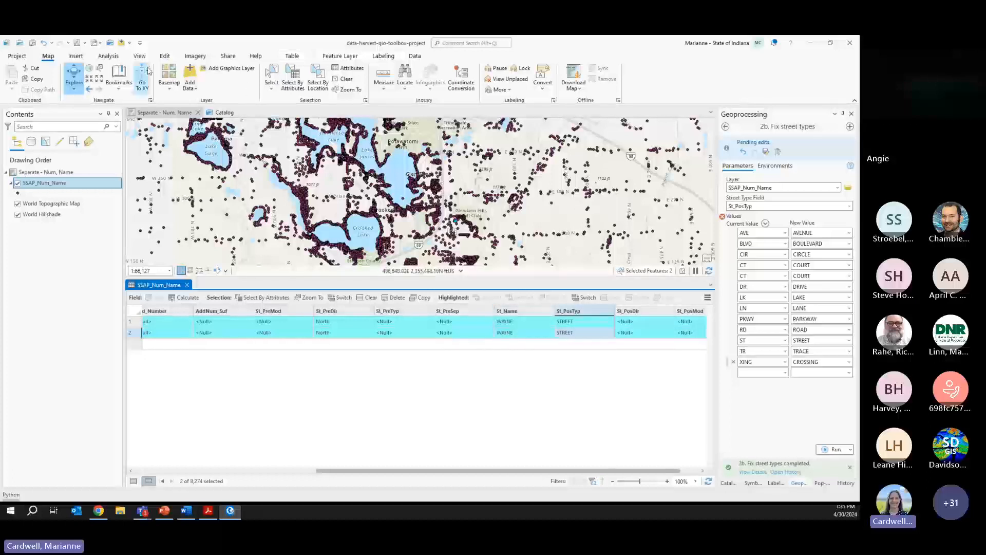
- Save all pending edits and confirm
click(165, 56)
click(73, 75)
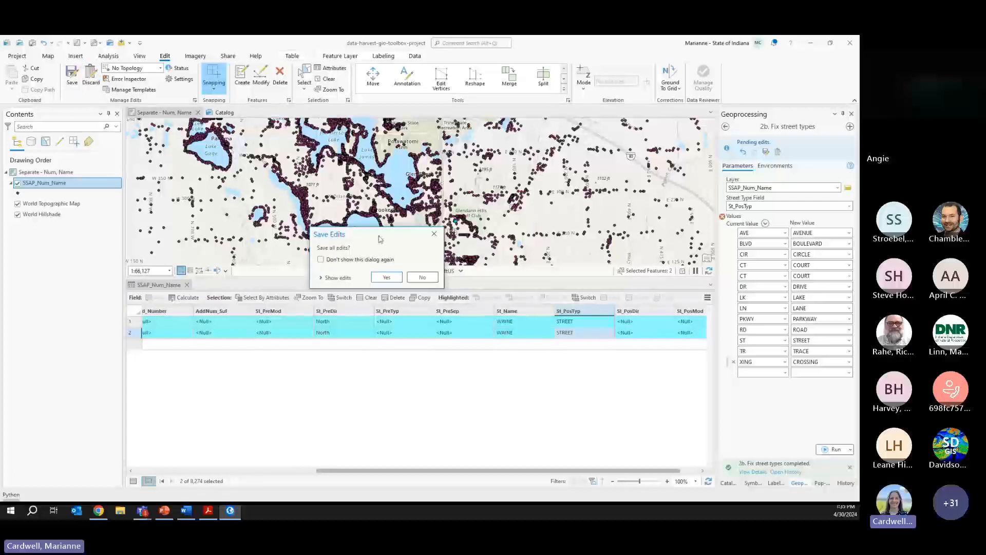
click(387, 277)
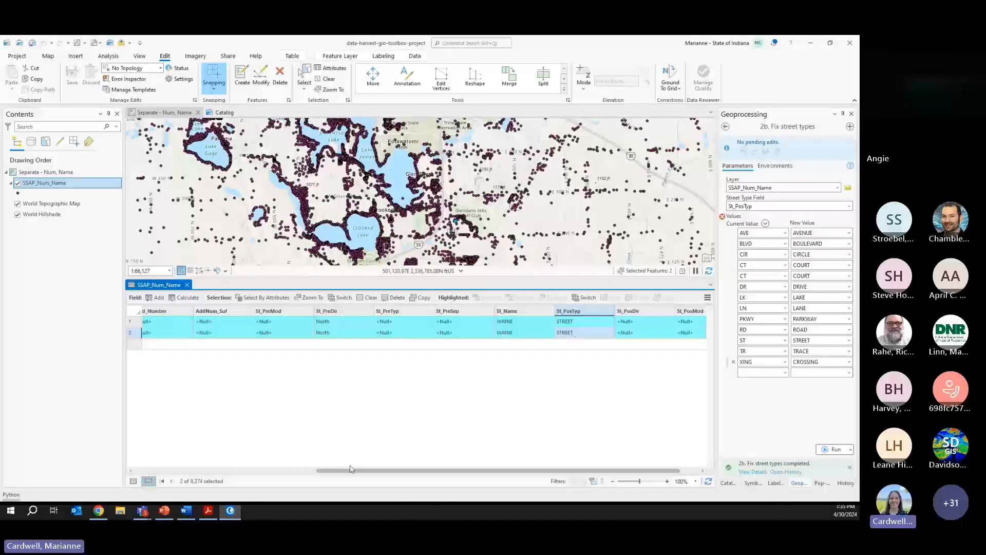
- Select the records whose St_PosTyp is Ct with Select By Attributes
click(263, 297)
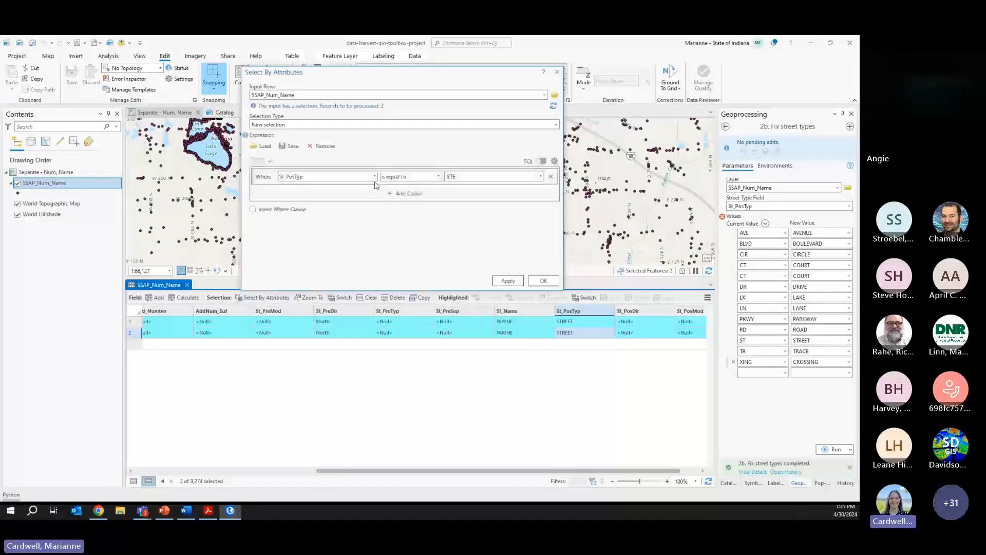
click(540, 177)
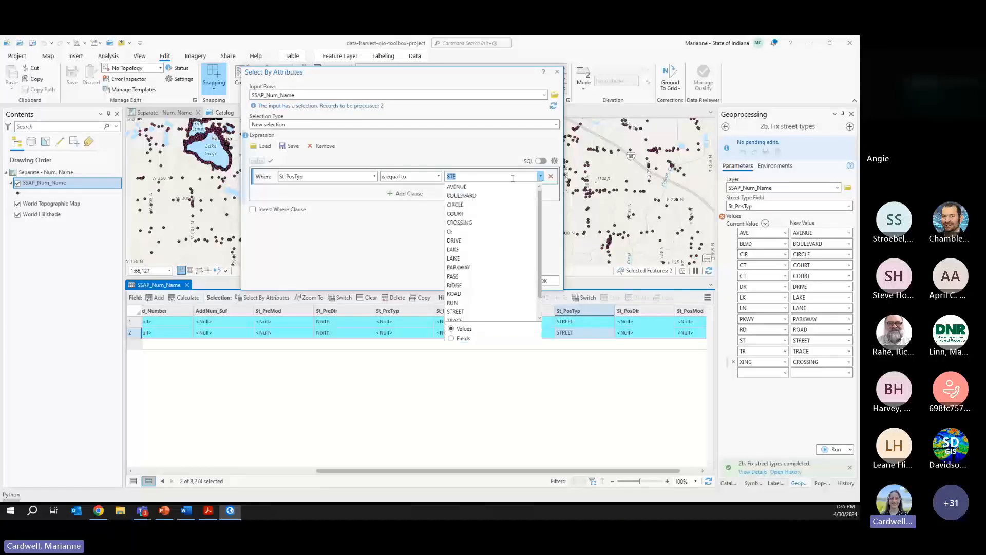
click(459, 234)
click(506, 281)
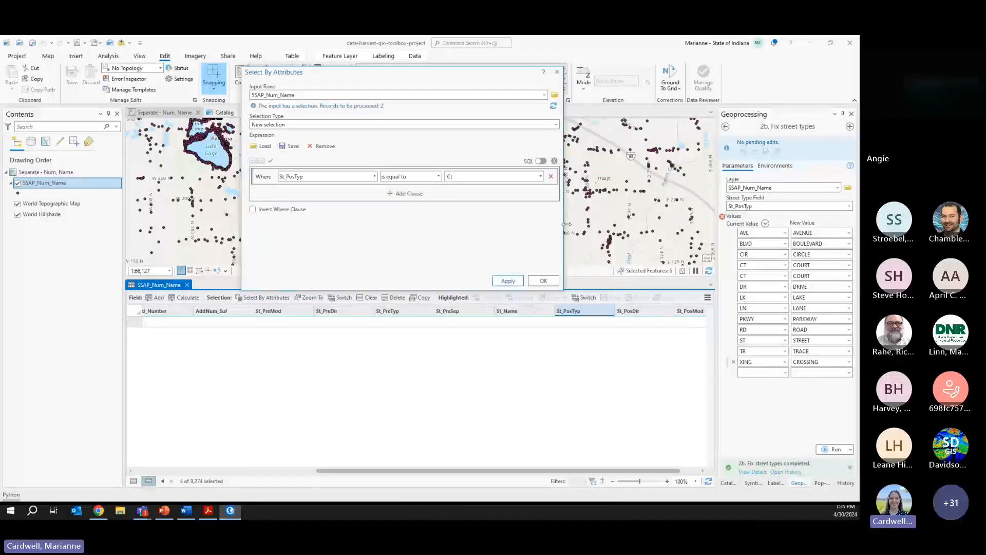
click(557, 73)
- Calculate St_PosTyp to 'COURT' for them, clear the selection and list all records
right_click(570, 310)
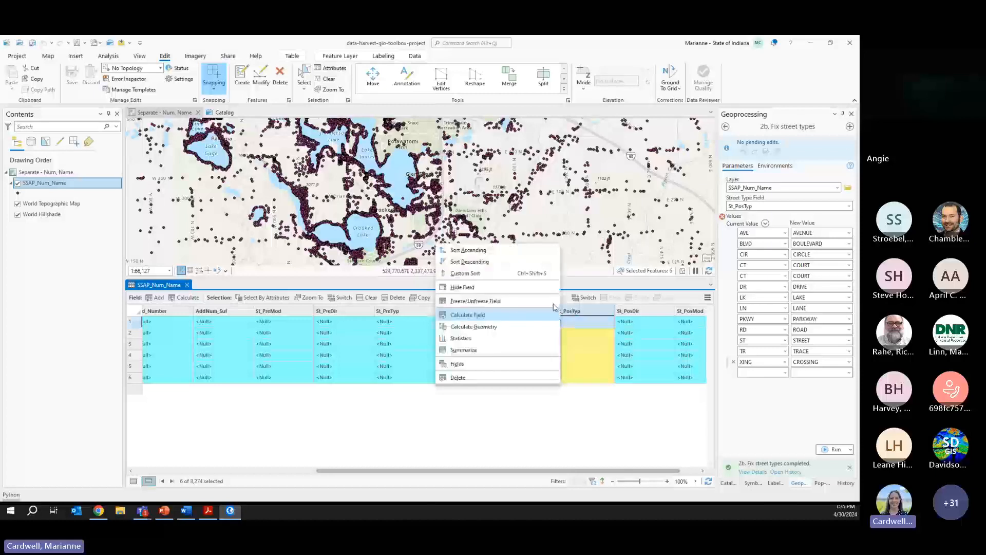
click(461, 303)
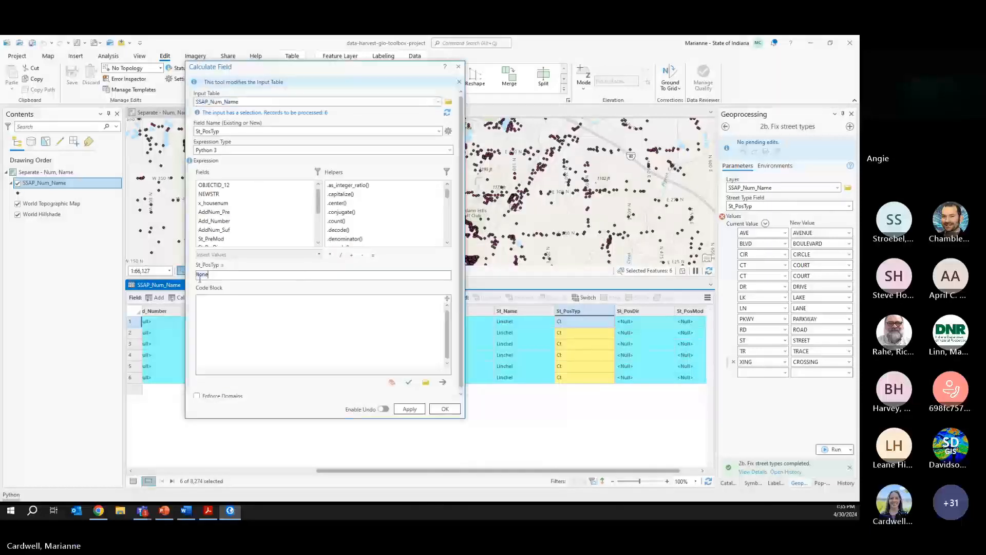
text('COURT)
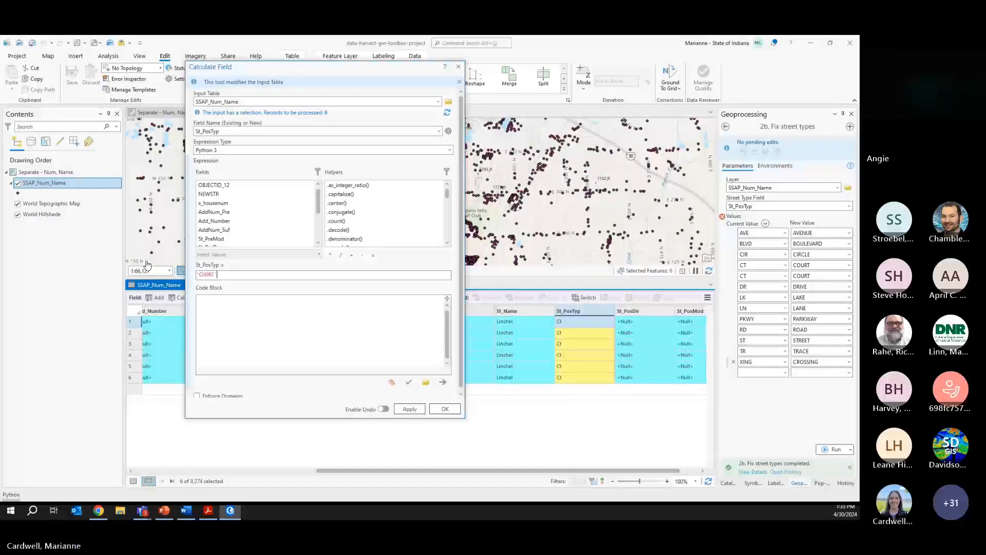
click(444, 409)
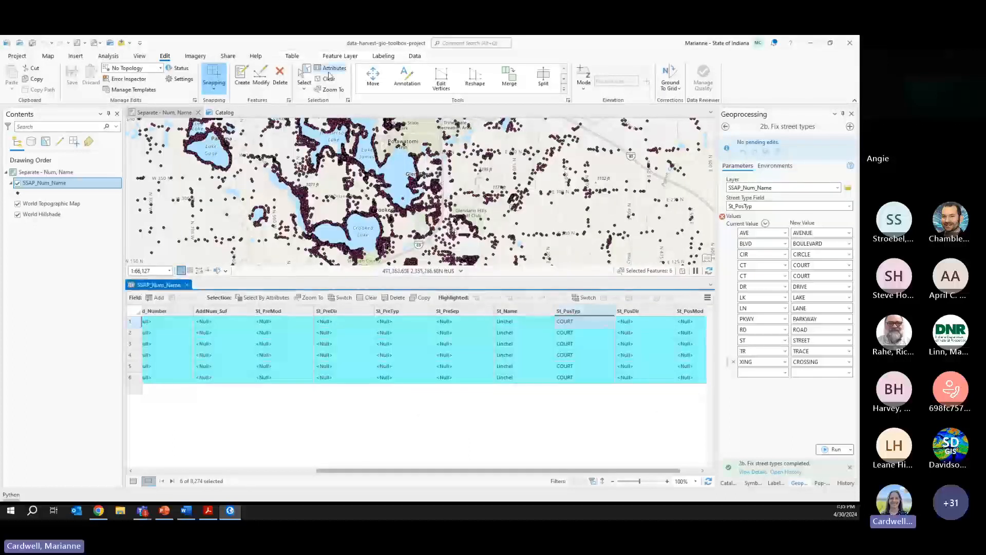
click(328, 78)
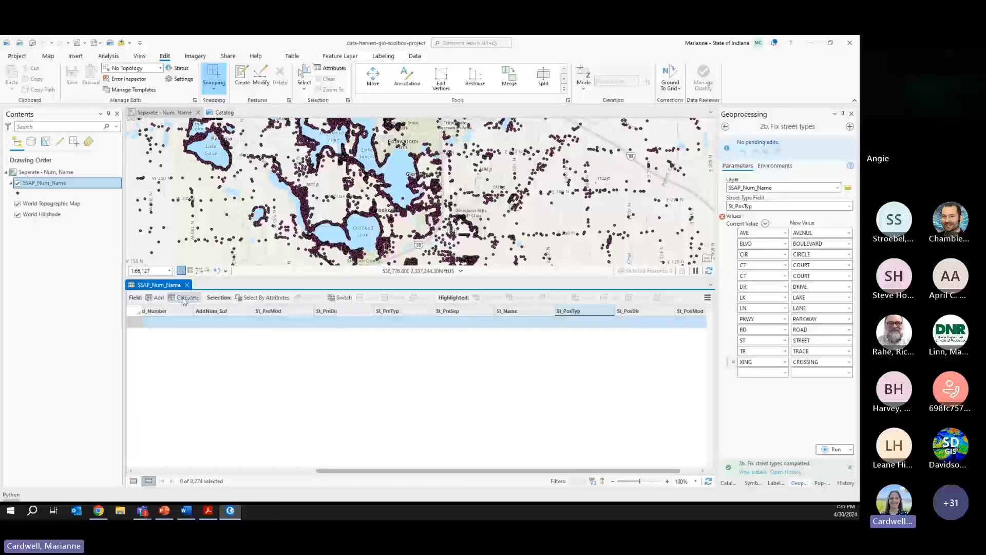
click(133, 480)
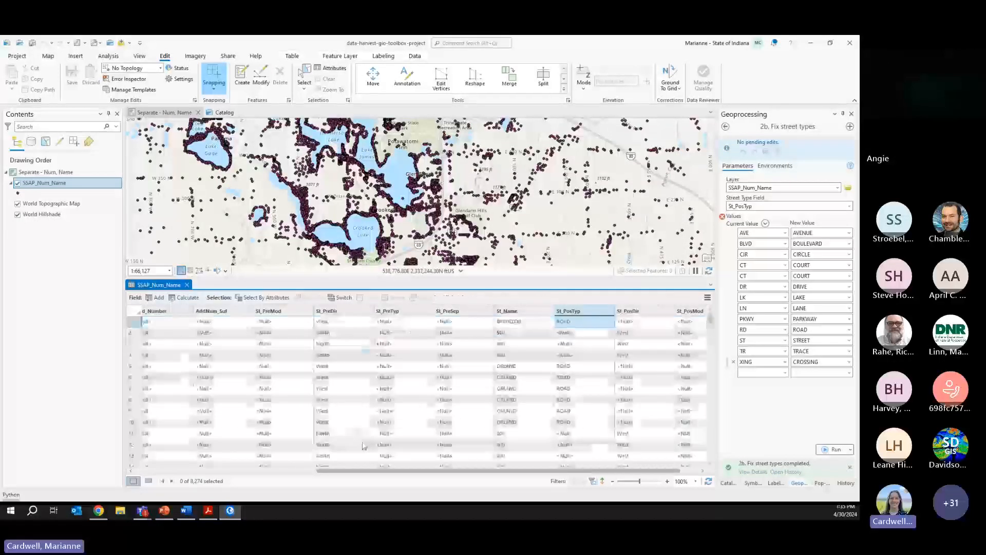
- Open the Fix street types tool with SSAP_Num_Name as the input layer
click(726, 483)
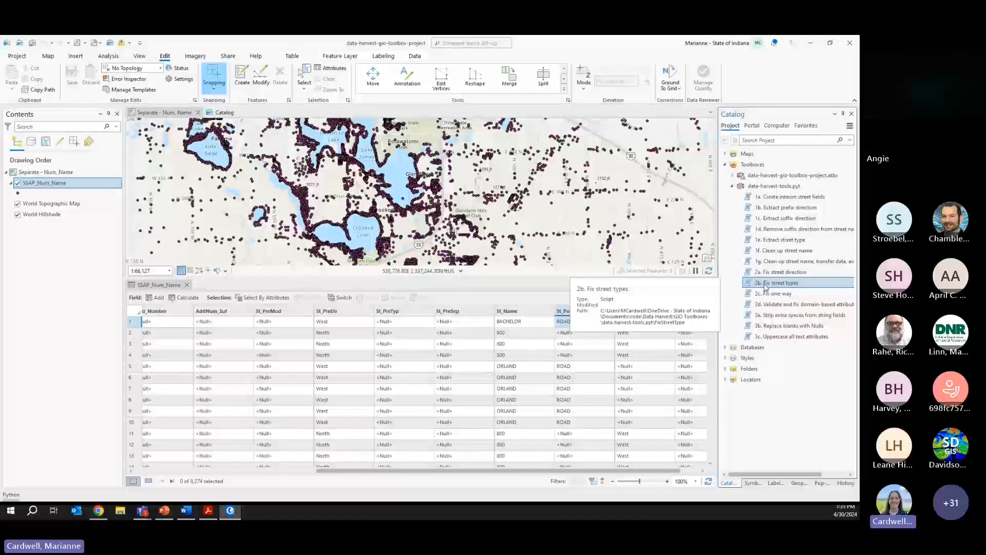
double_click(765, 284)
click(837, 164)
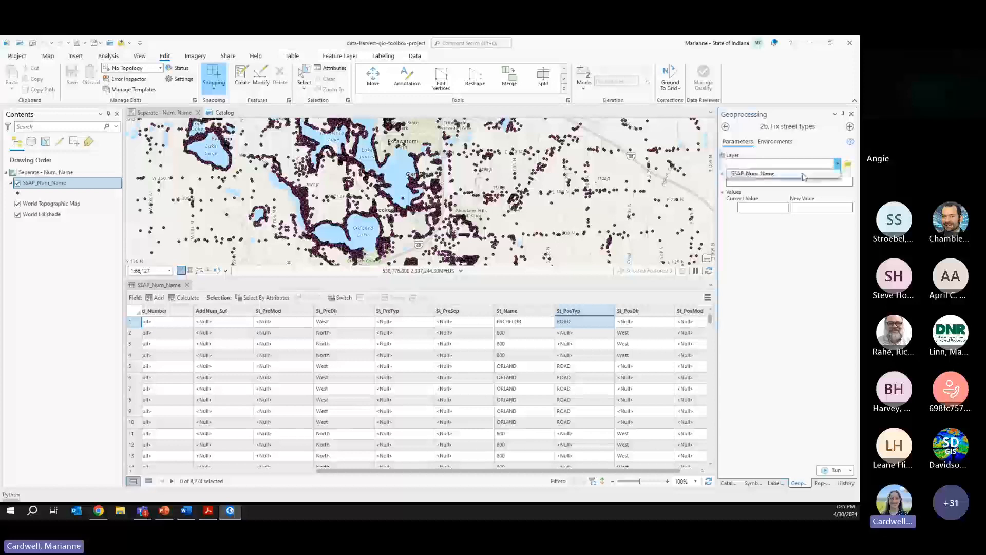
click(801, 175)
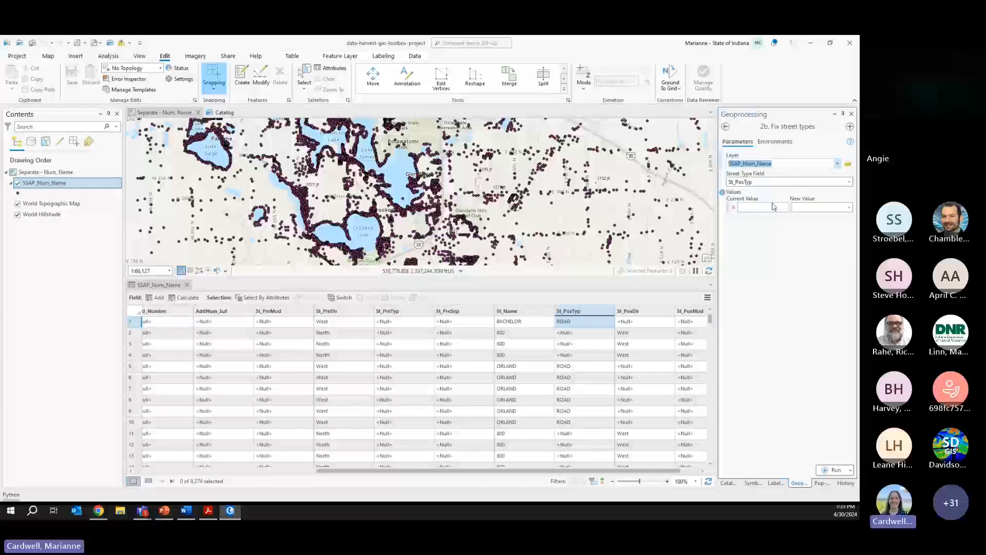
- Open the Fix street direction tool and choose St_PosDir as the direction field
click(728, 482)
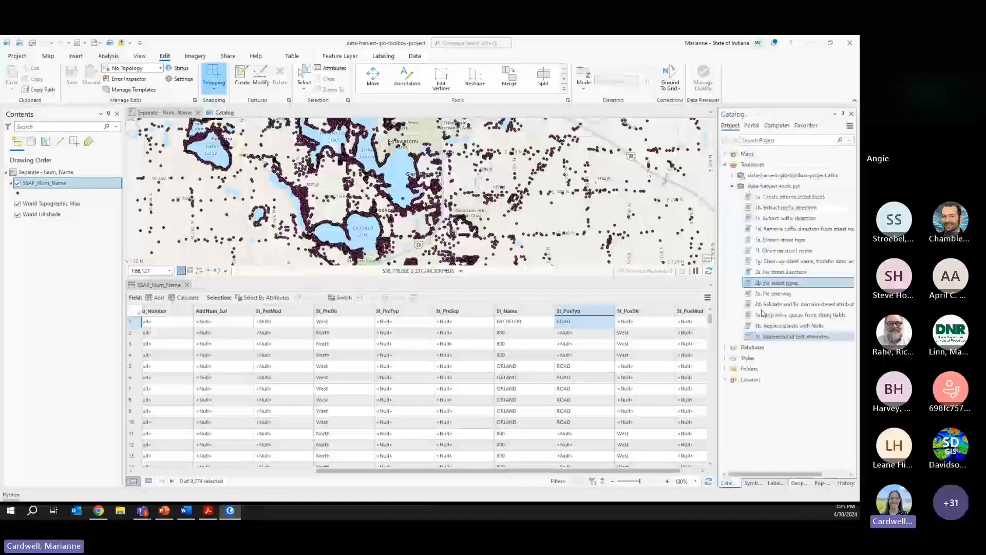
double_click(778, 272)
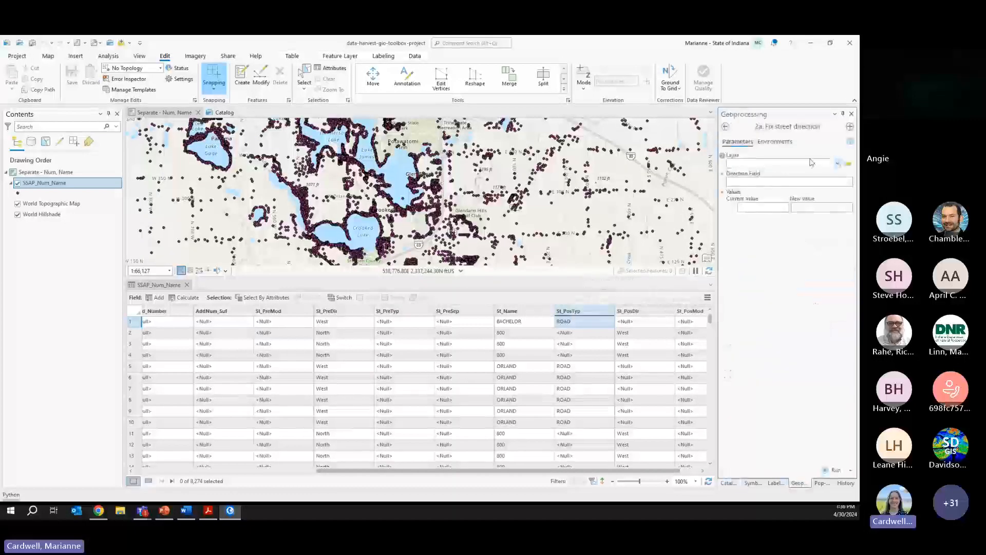
click(841, 185)
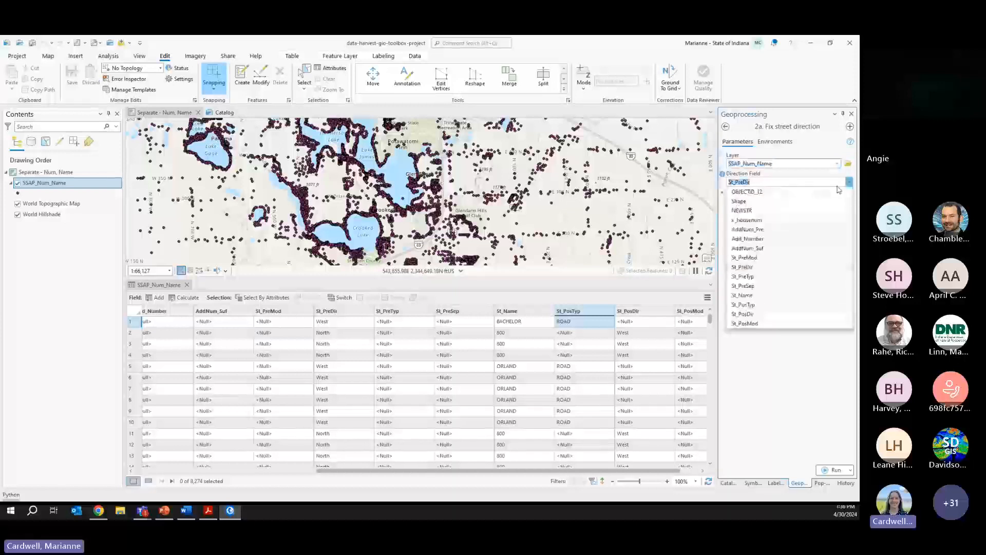
click(850, 352)
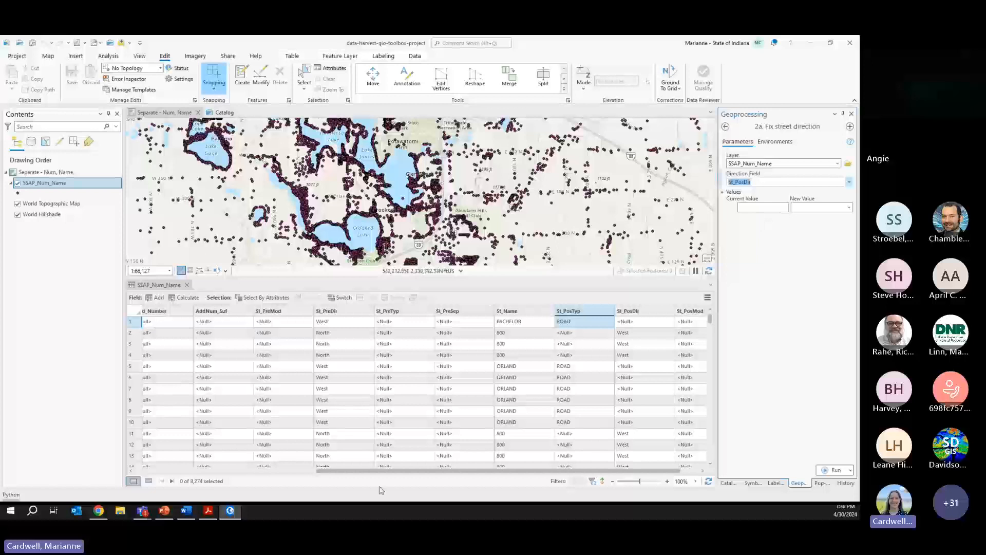
click(186, 510)
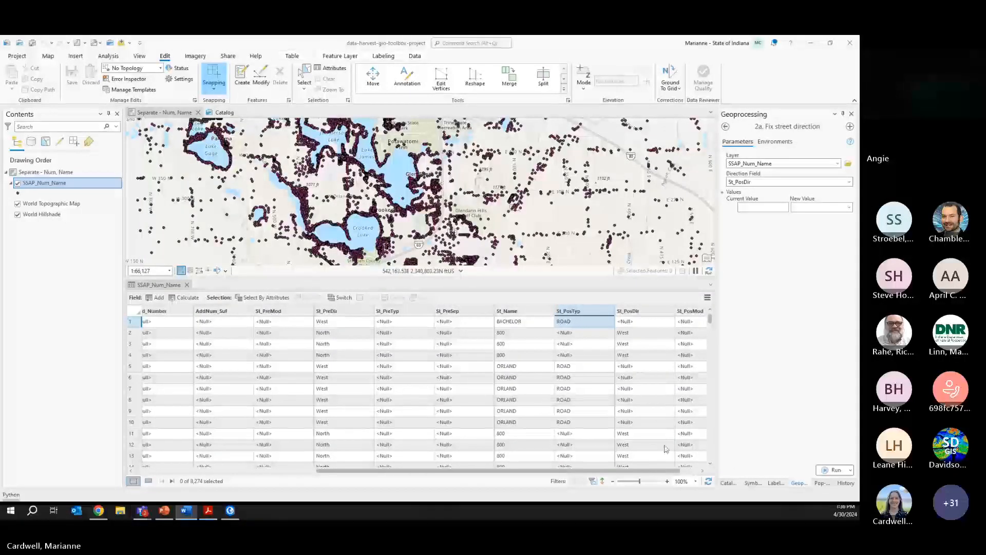
click(729, 483)
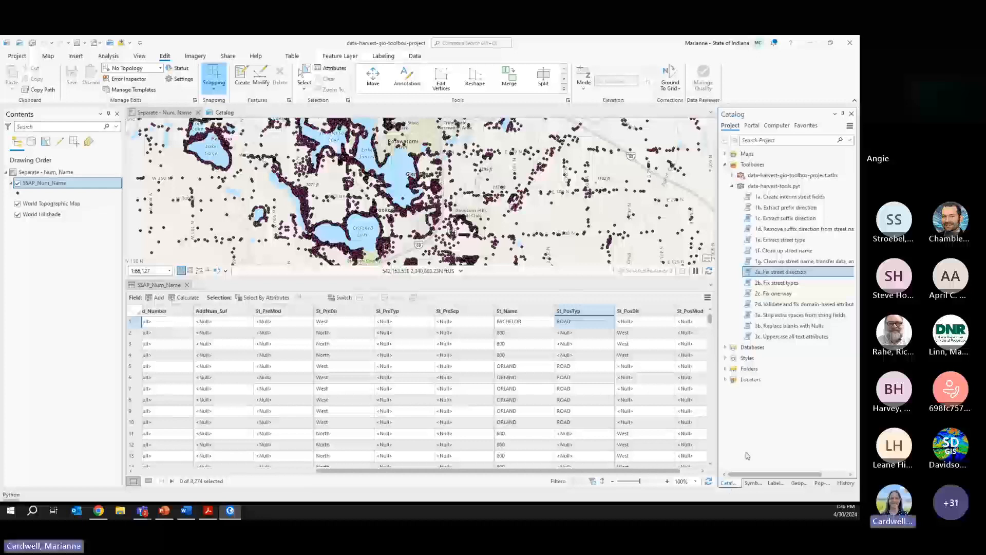
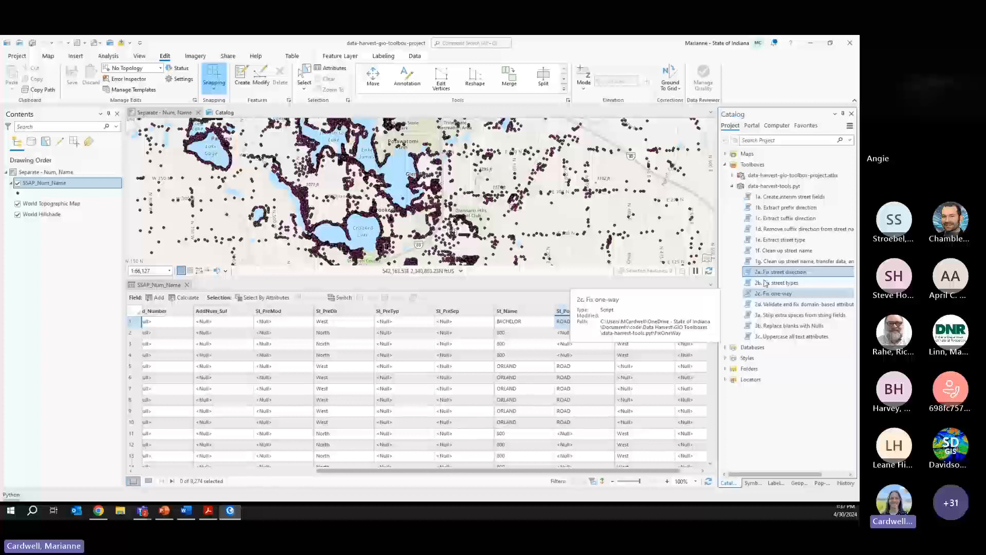
- Glance at the Validate and fix domain-based attributes tool, then open Select By Attributes for St_PosTyp = Ct
click(765, 305)
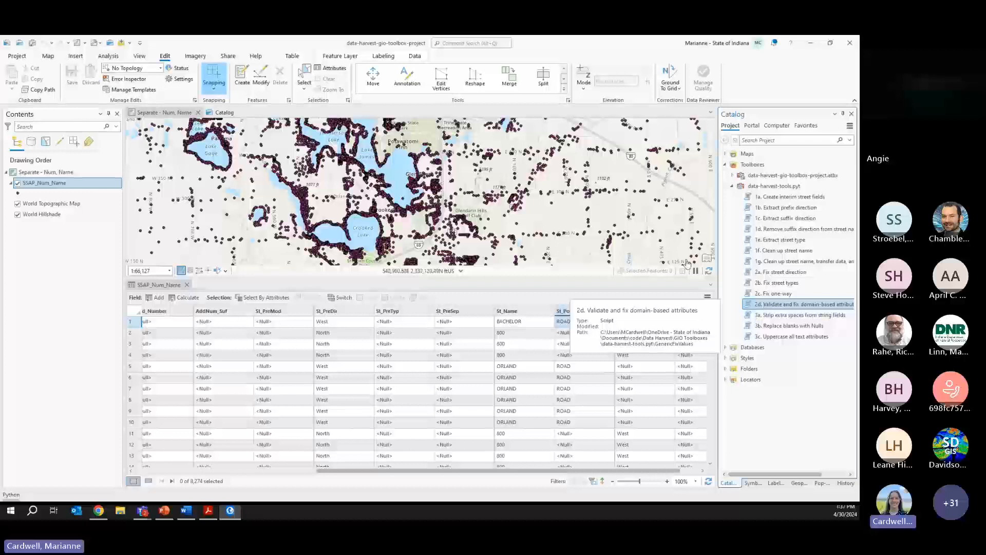
click(263, 297)
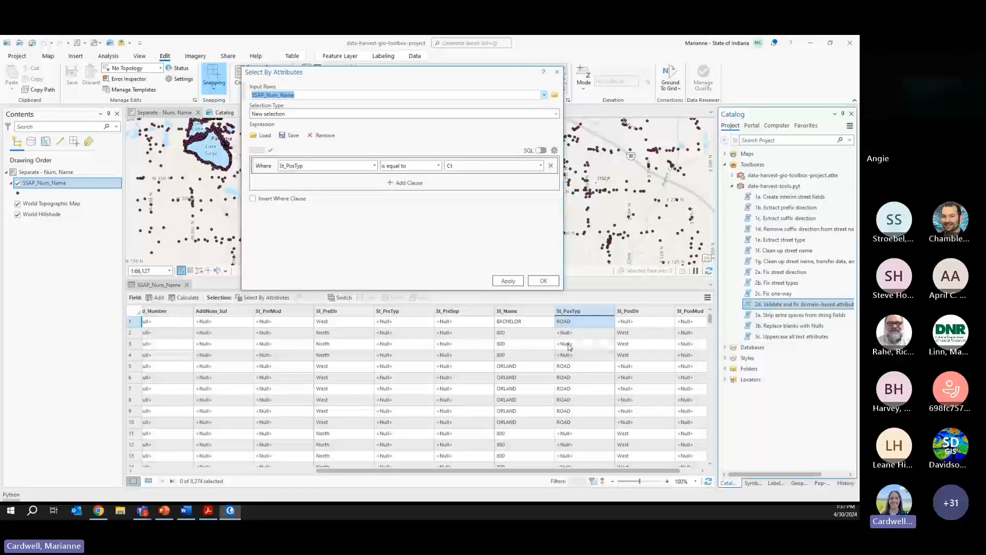
- Close the St_PosTyp = Ct query unrun, then open and cancel a Summarize of the St_PosTyp column
click(556, 71)
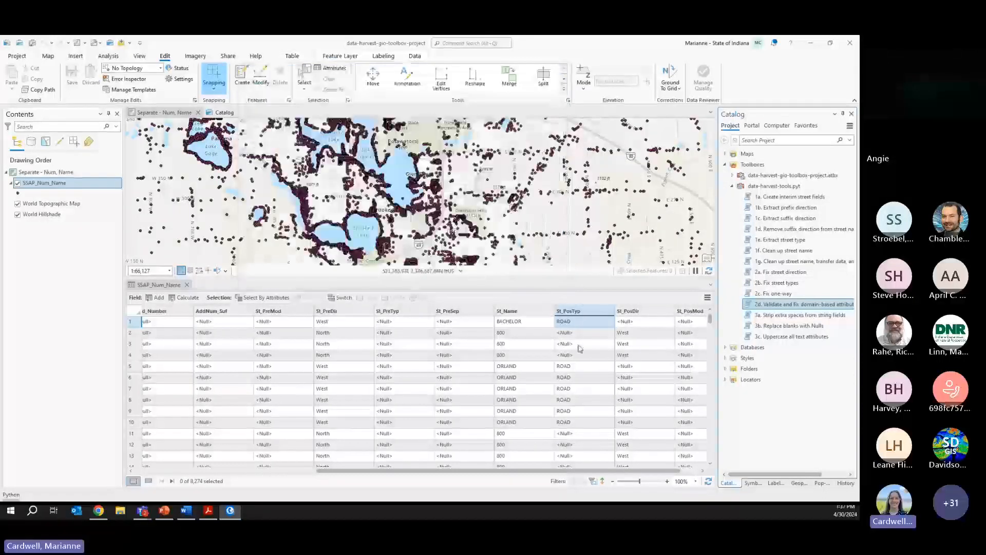
right_click(574, 311)
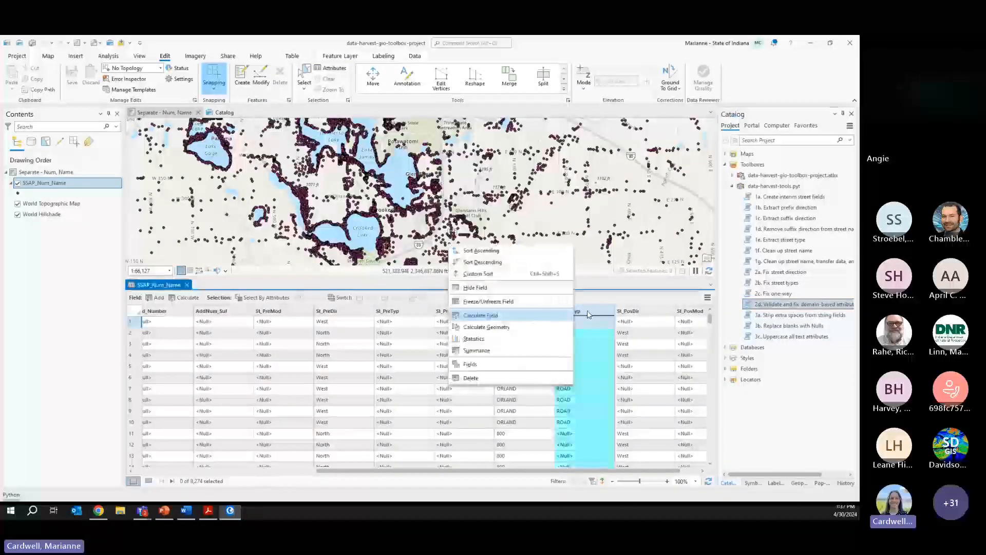
click(477, 350)
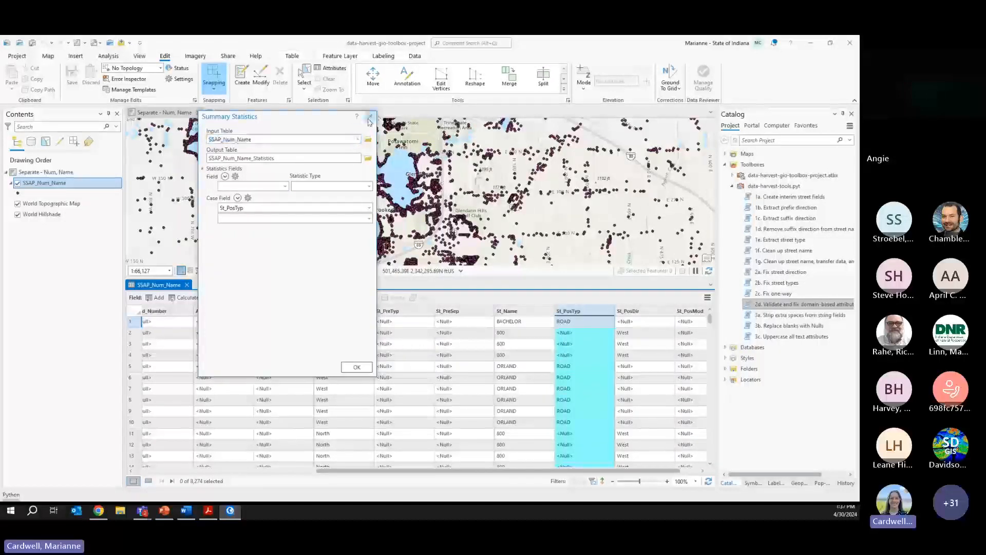
click(370, 119)
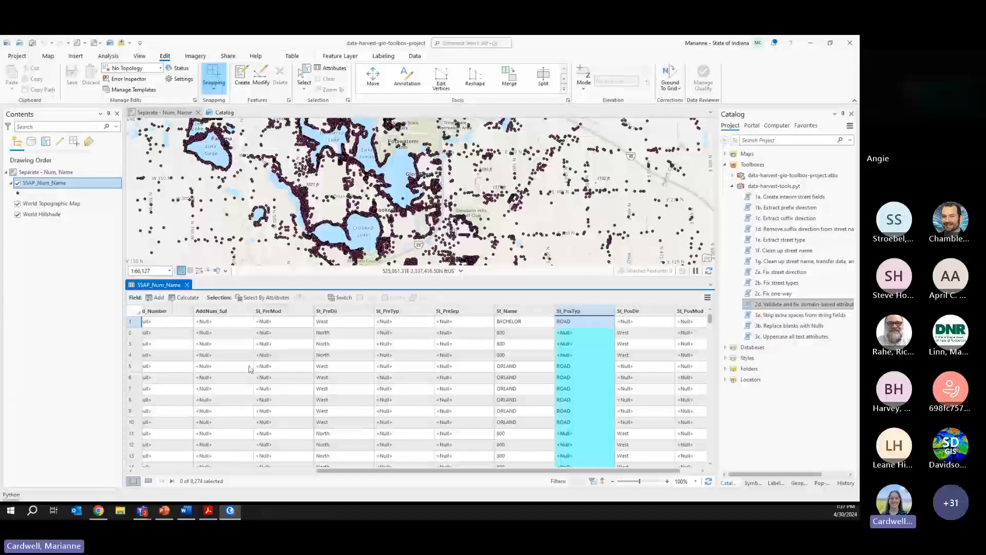
- Open the 3a. Strip extra spaces from string fields tool and scroll the table to NEWSTR near row 1057
click(782, 316)
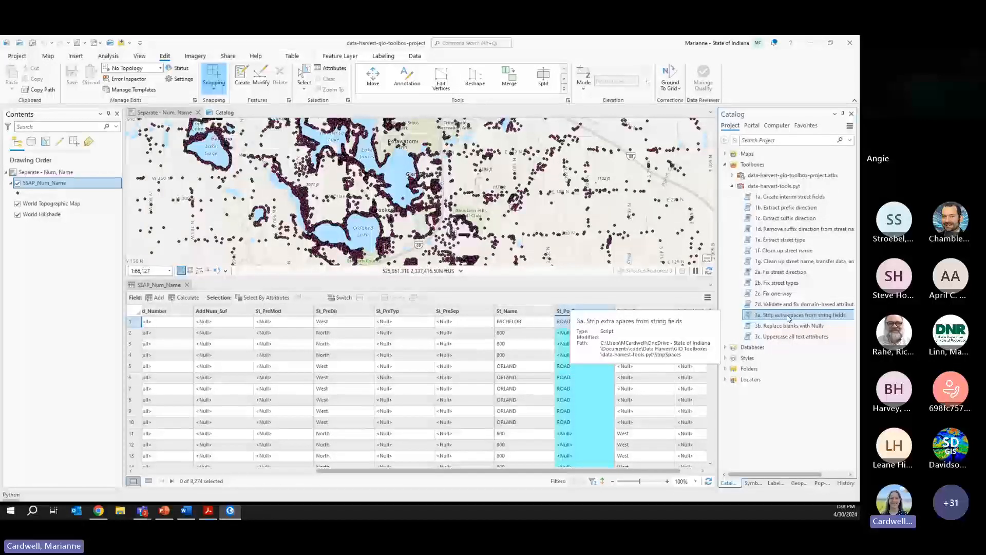
double_click(788, 315)
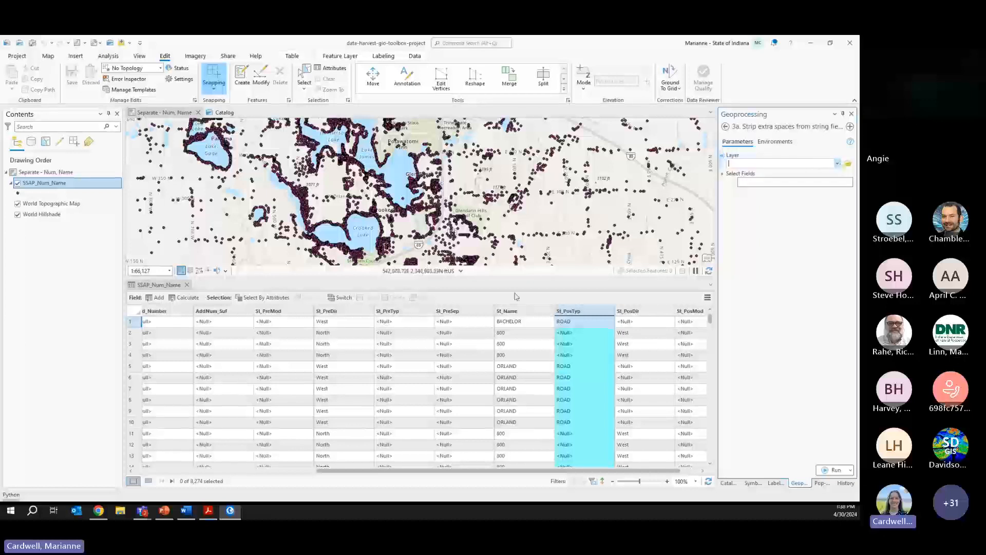
click(512, 363)
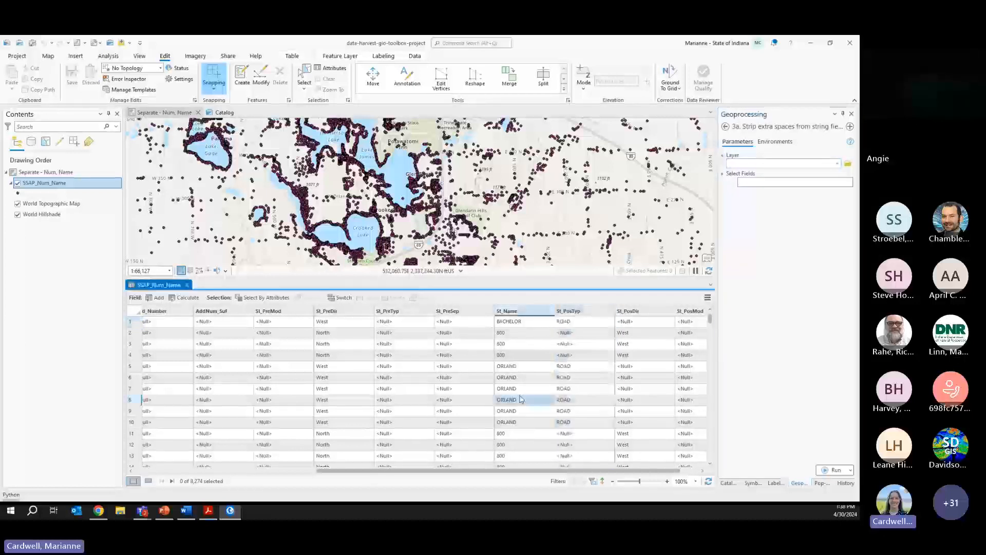
scroll(493, 411, down, 10)
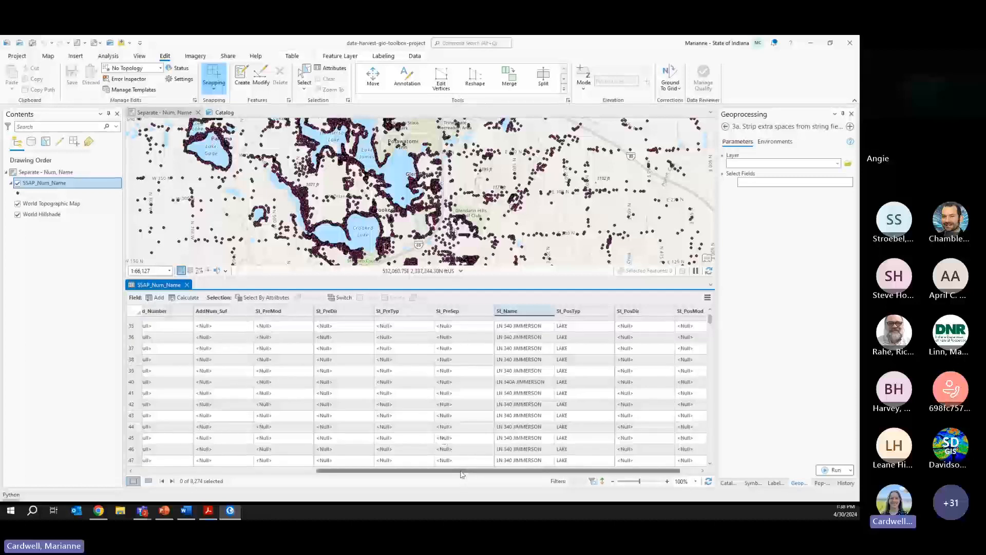
drag(462, 469, 239, 424)
- Add extra spaces to the NEWSTR values of rows 1057, 1058 and 1059 as test data
click(194, 330)
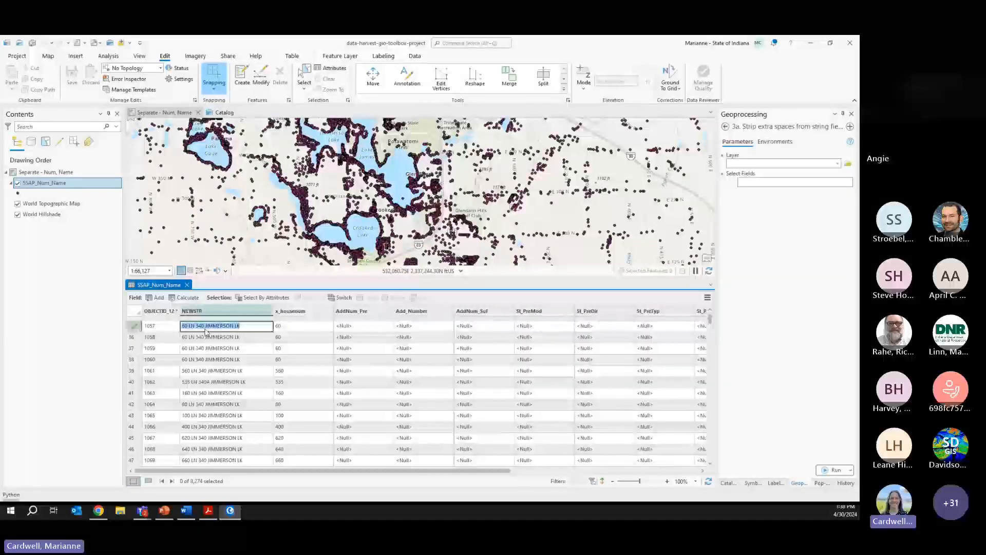
click(196, 329)
click(198, 337)
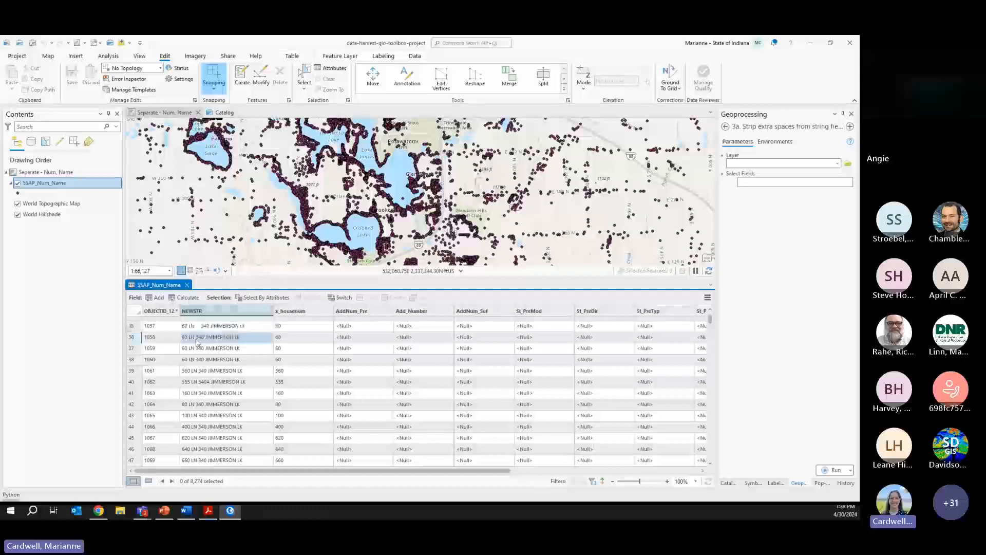
double_click(185, 339)
click(184, 340)
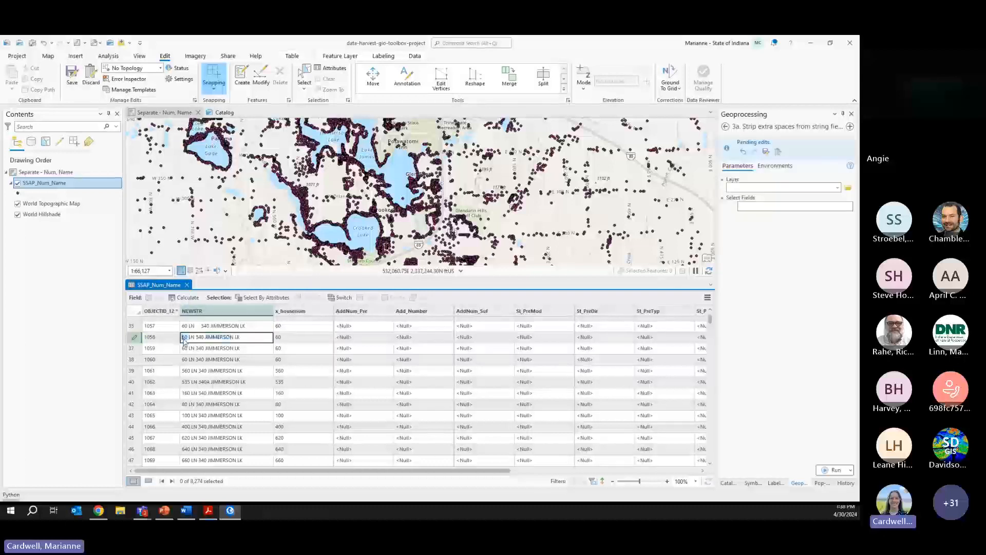
click(220, 352)
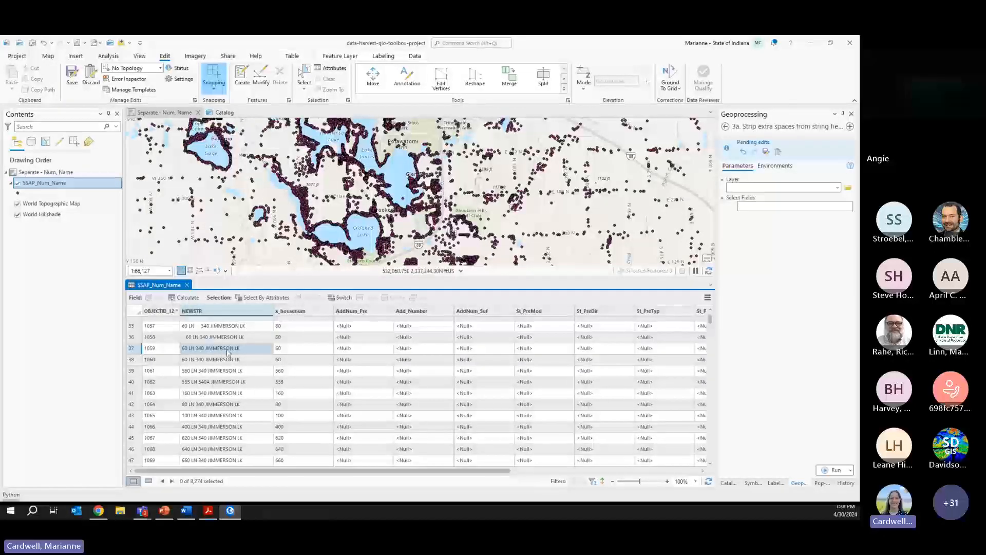
click(246, 349)
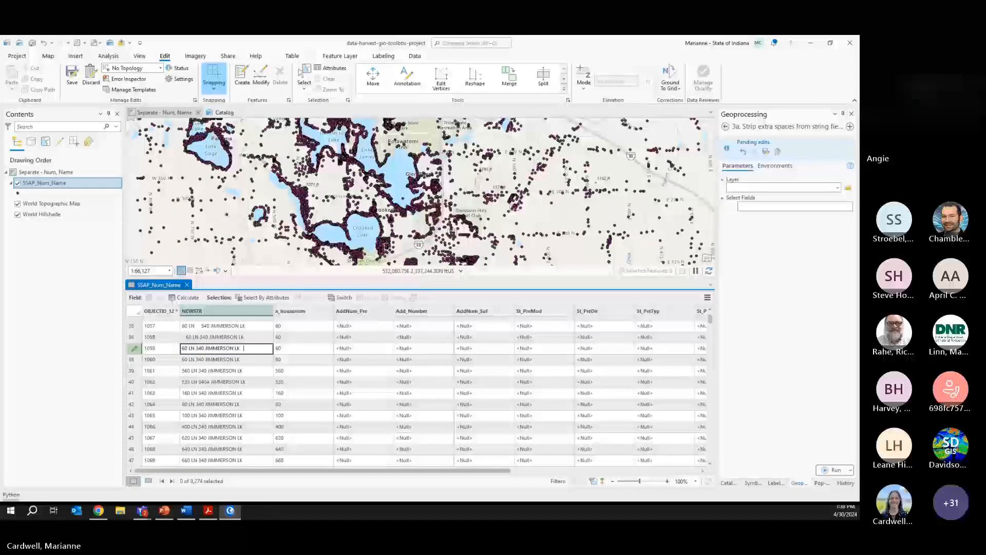
key(Return)
- Save all pending edits to SSAP_Num_Name, confirming with Yes
scroll(534, 366, up, 3)
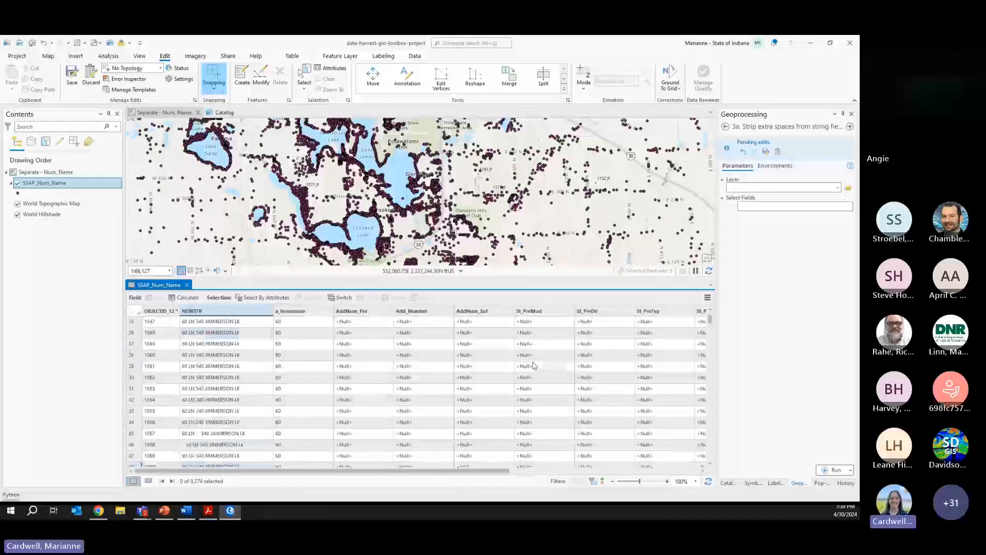
scroll(534, 366, down, 2)
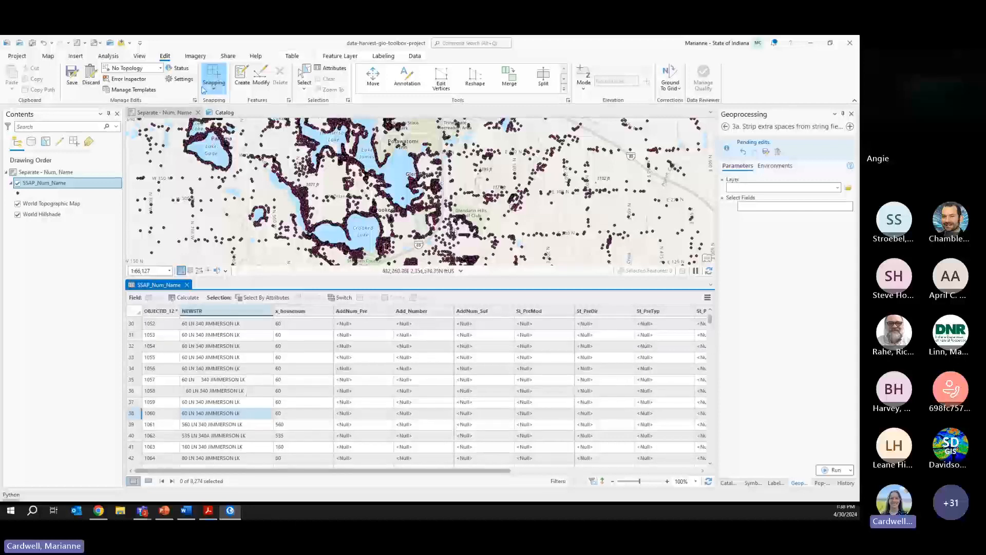
click(72, 75)
click(387, 278)
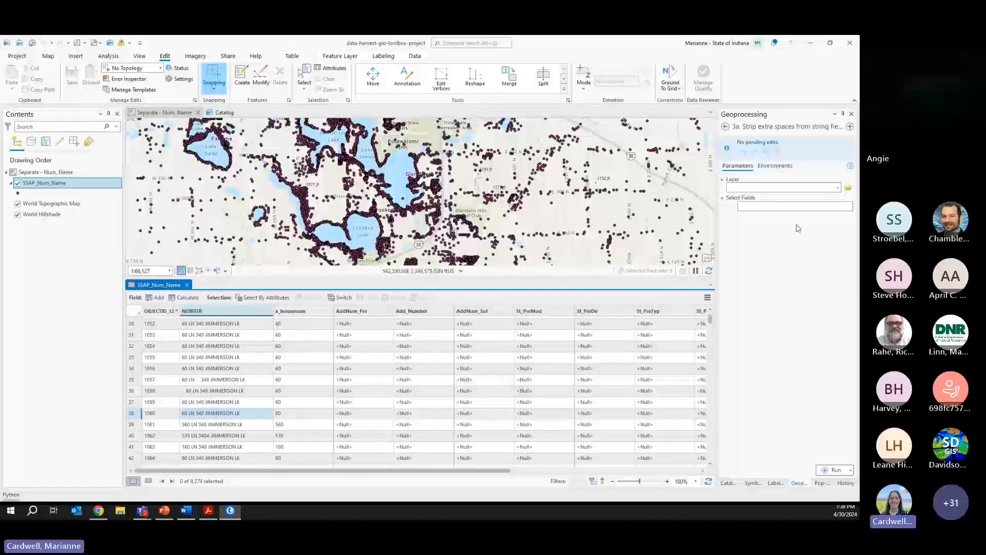
- Set the strip-extra-spaces tool's layer to SSAP_Num_Name and add NEWSTR as the first field
click(837, 188)
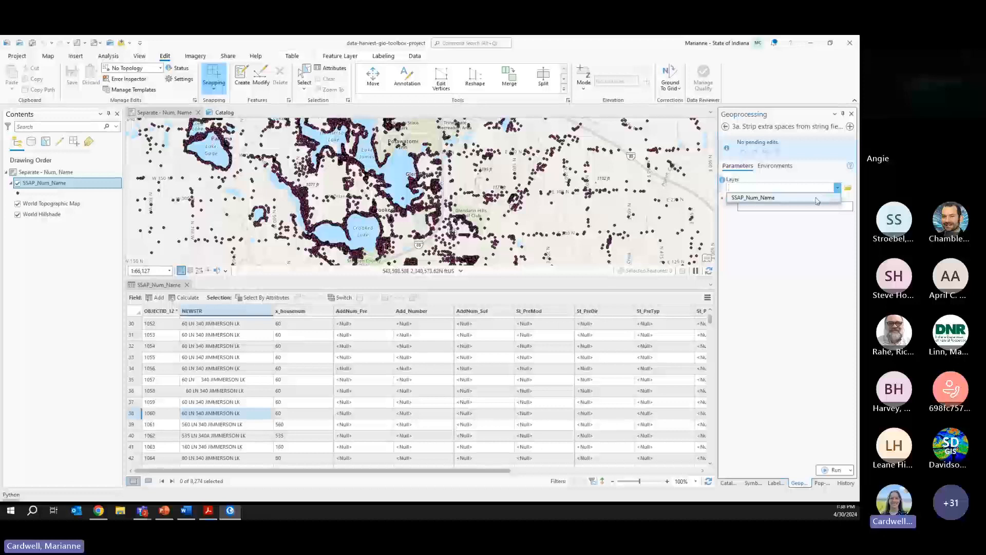
click(817, 199)
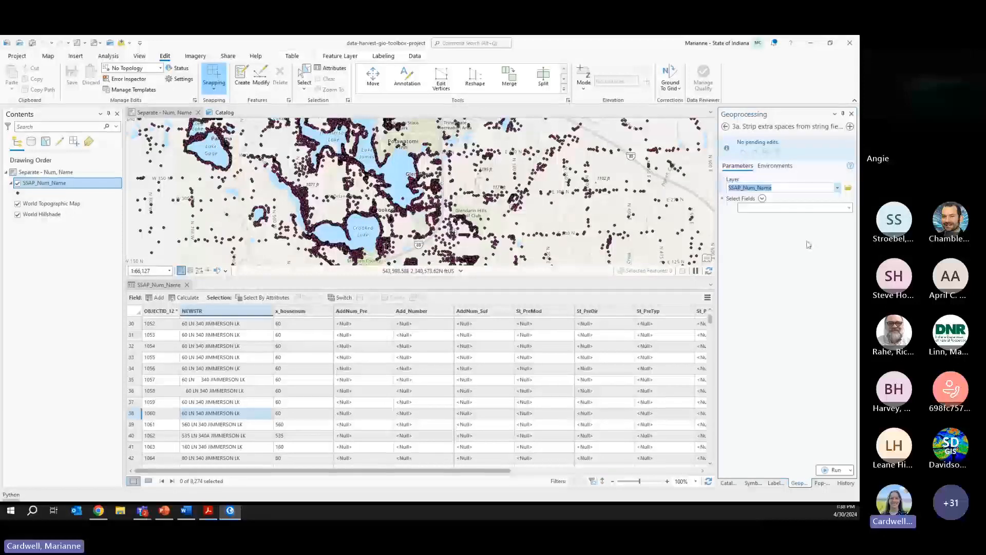
click(850, 207)
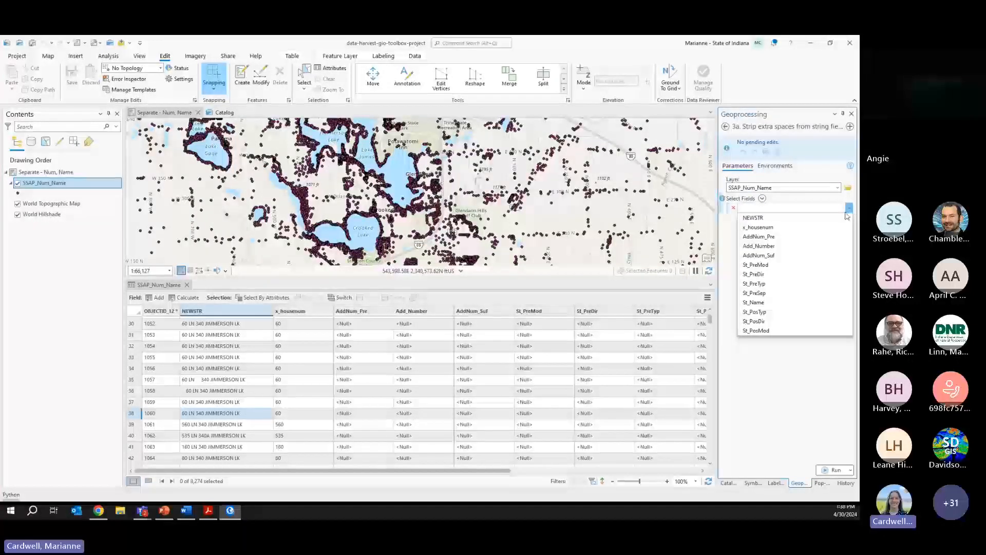
click(768, 218)
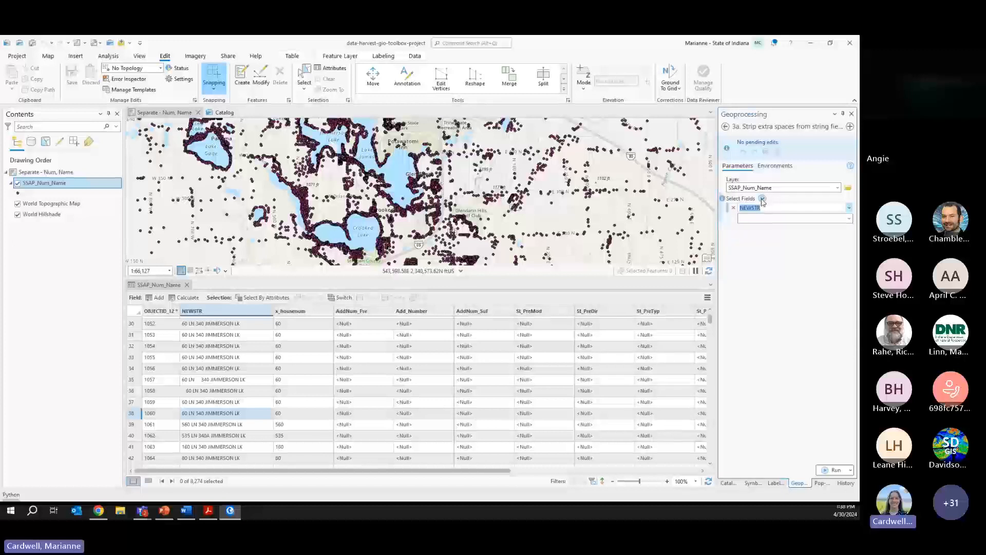
- Add St_Name and St_PosDir through the field checklist and run the tool
click(762, 199)
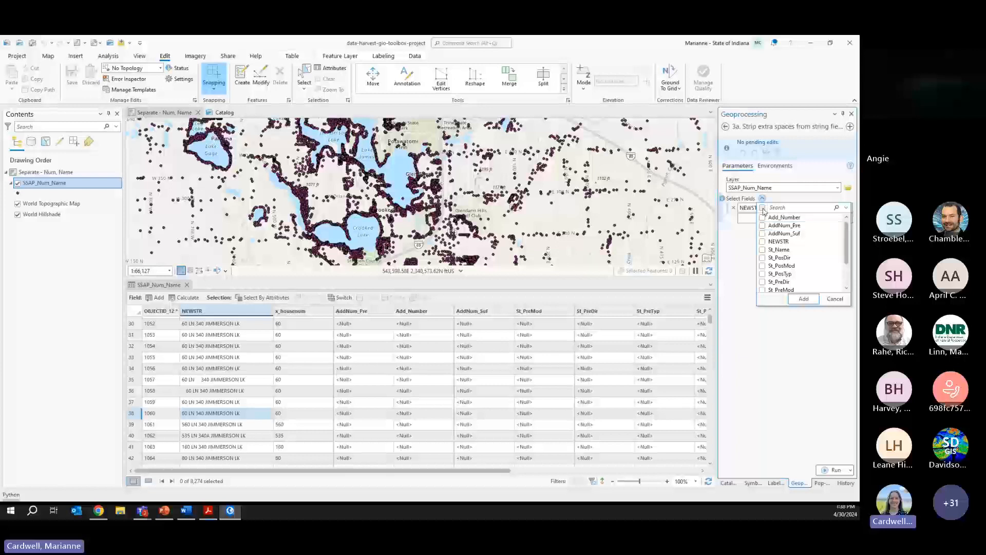
click(763, 207)
click(763, 208)
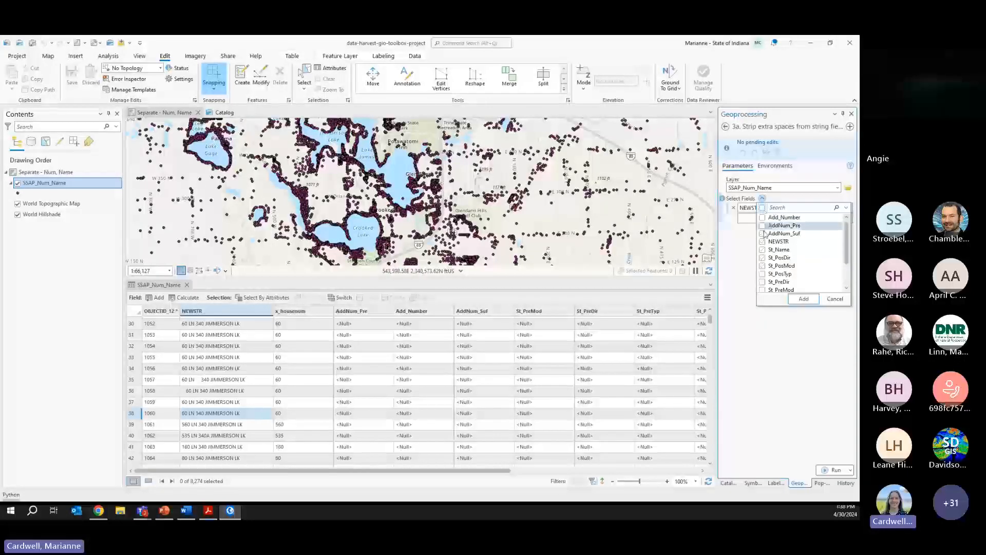
click(763, 250)
click(763, 257)
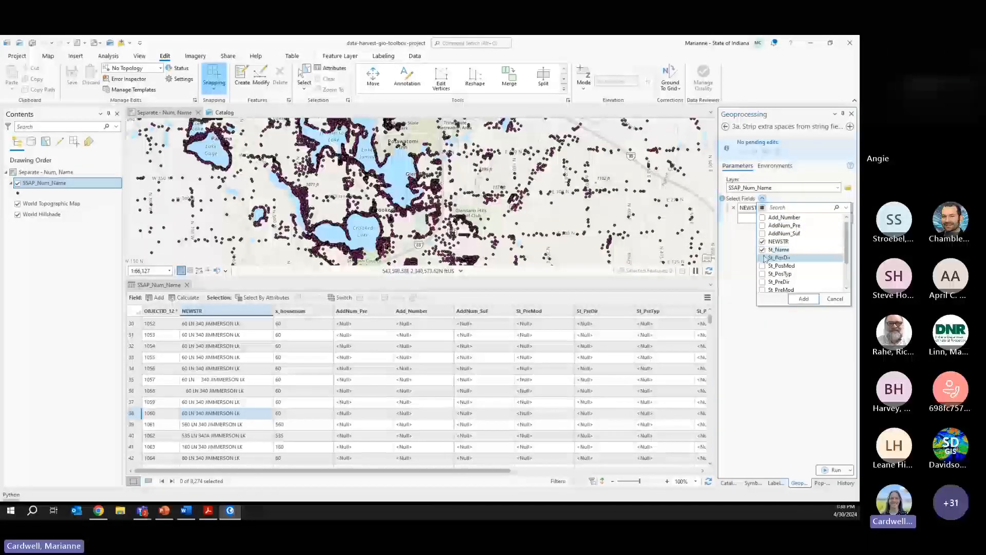
click(803, 299)
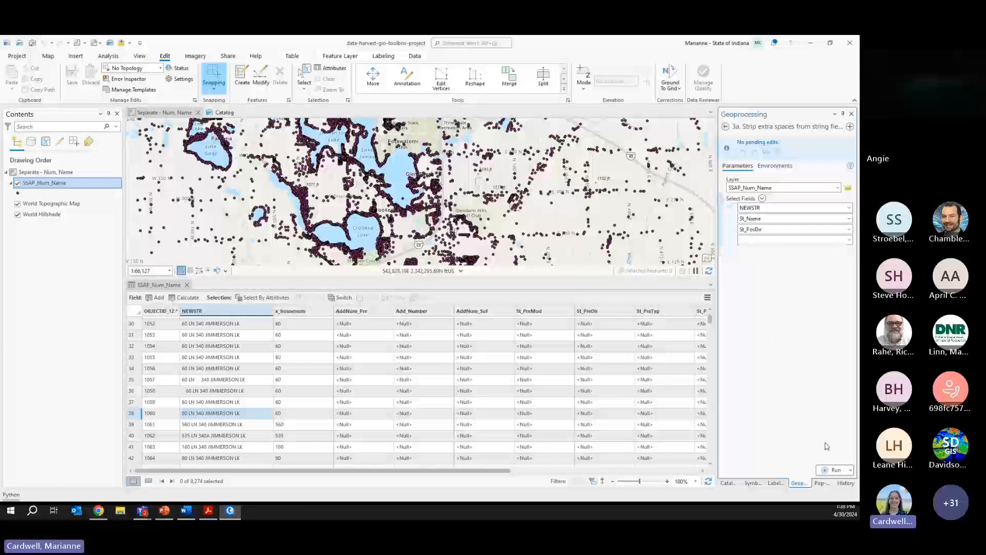
click(833, 469)
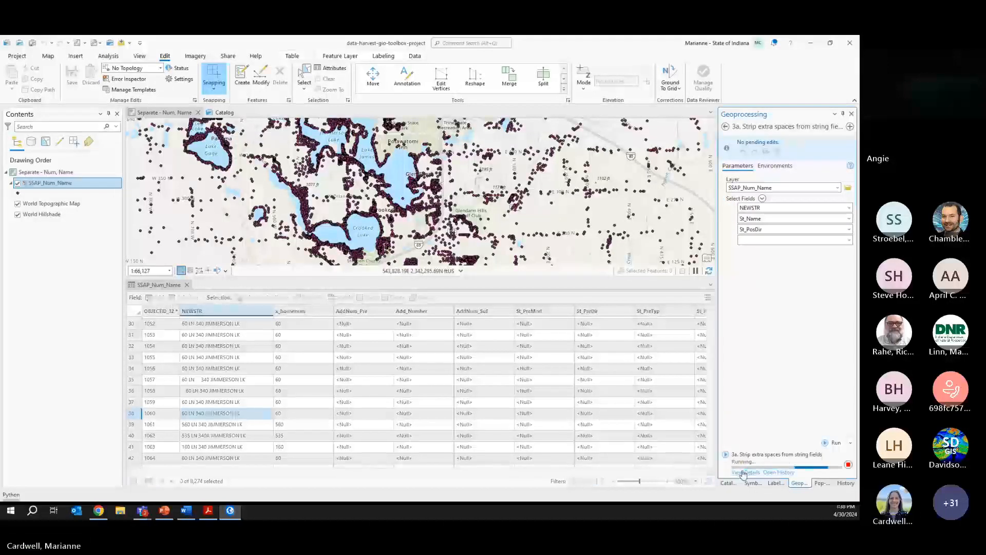
- Watch the run's details until it fails with "'NoneType' object has no attribute 'strip'", then close them
click(743, 472)
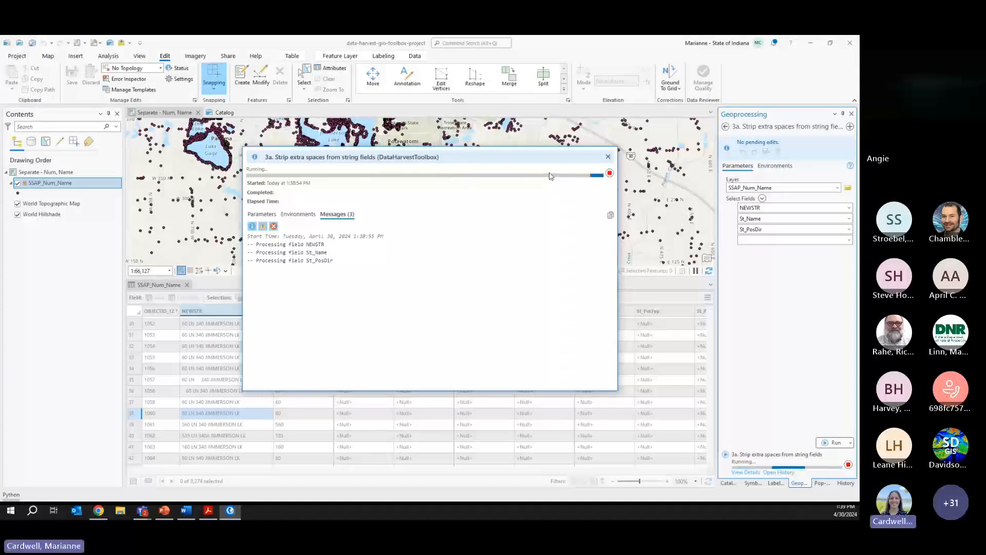
click(610, 158)
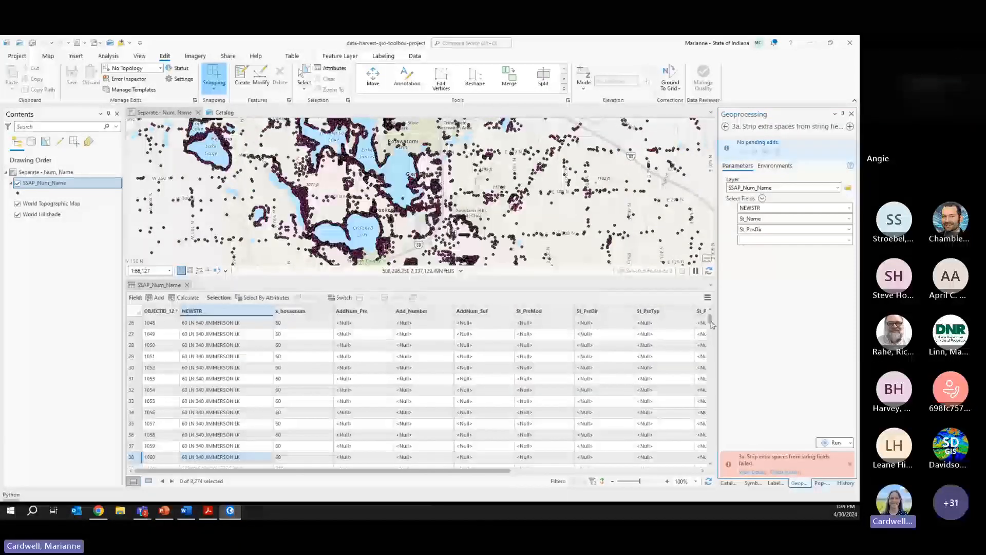
drag(712, 321, 709, 316)
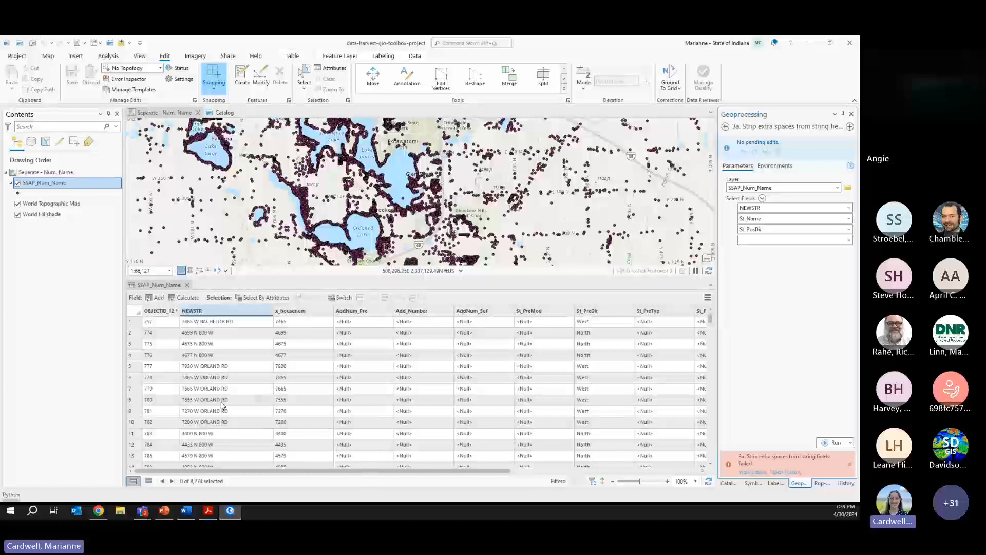
scroll(222, 404, down, 6)
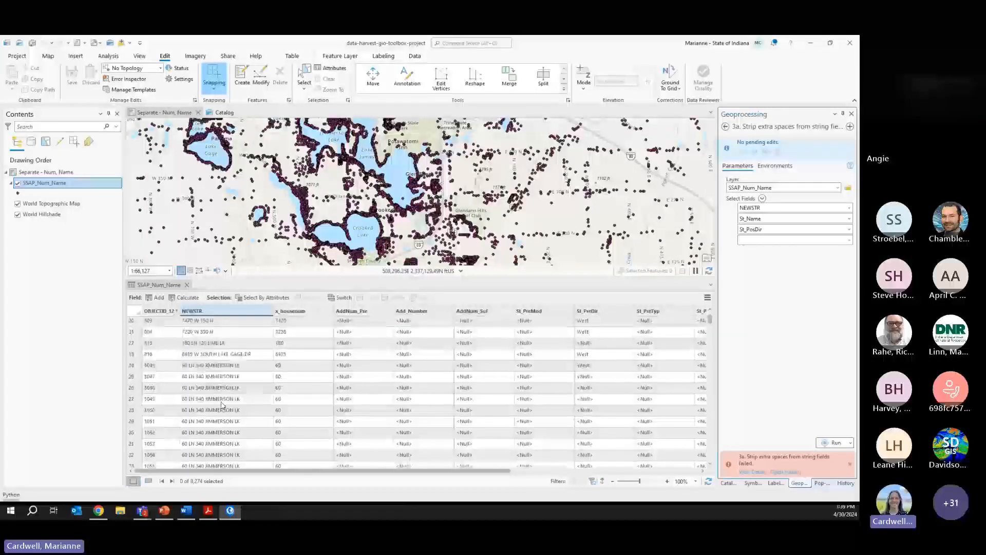
scroll(221, 405, down, 2)
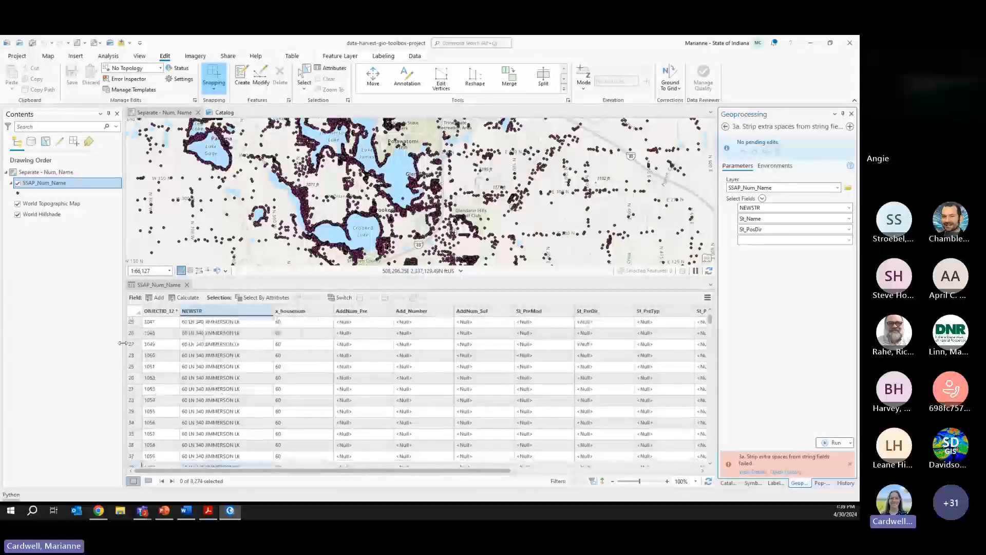
click(132, 324)
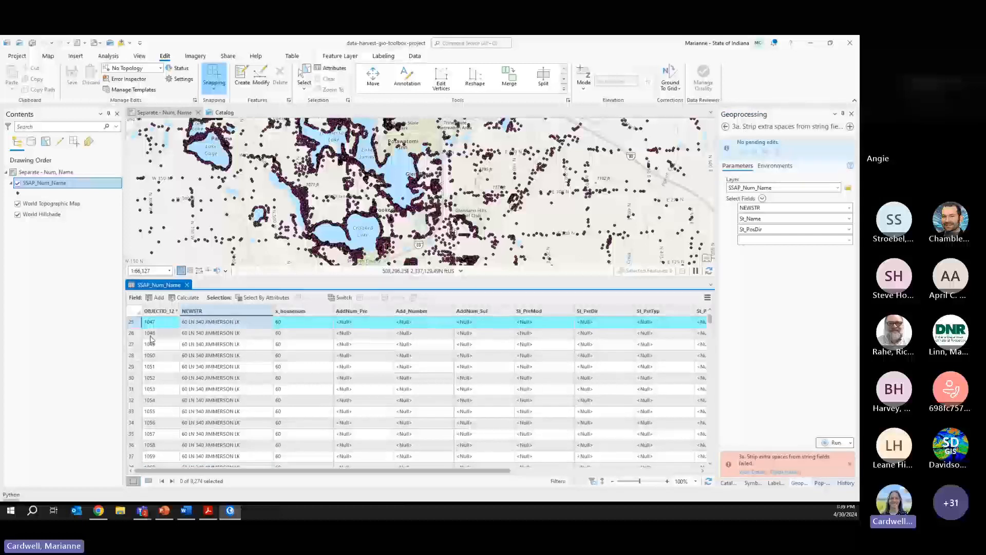
scroll(154, 375, down, 2)
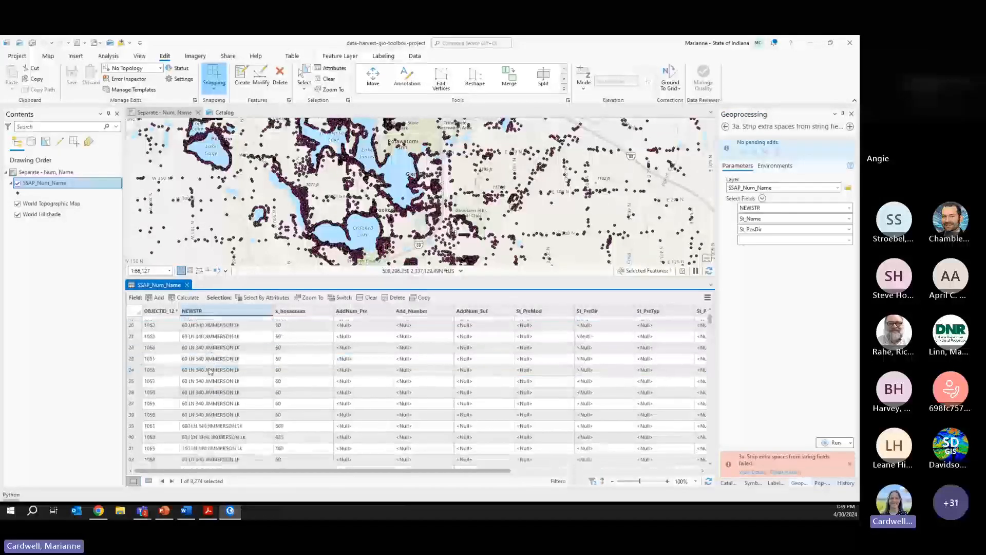
click(132, 381)
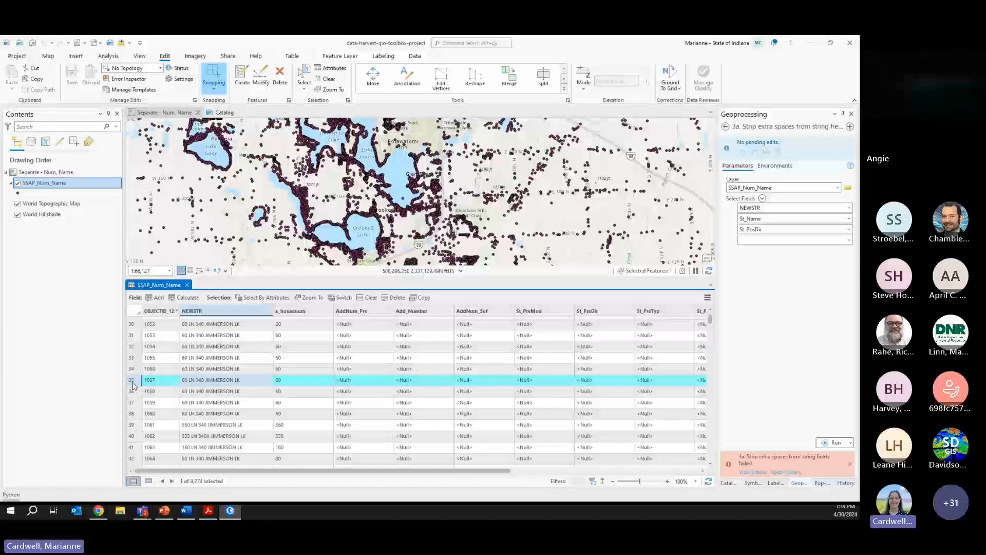
shift+click(134, 414)
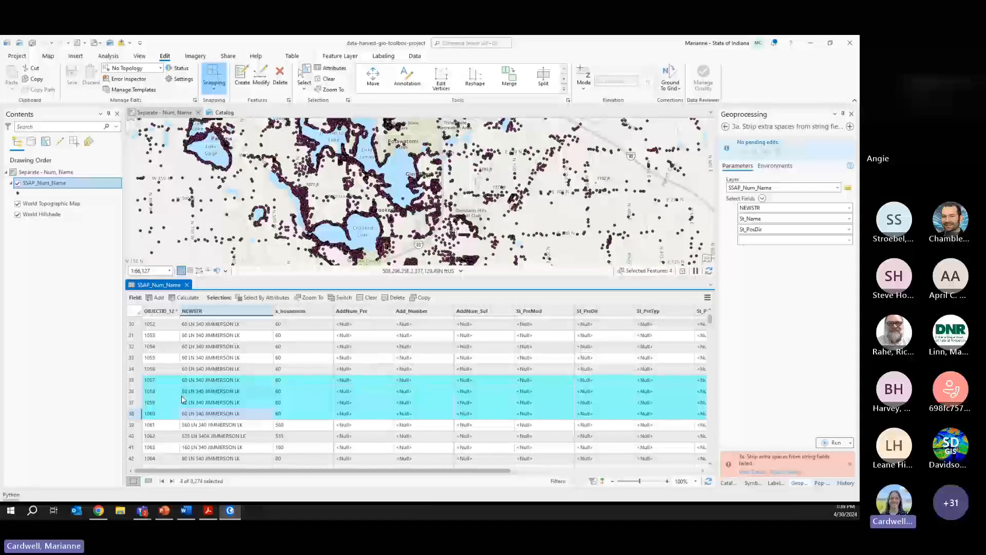
click(245, 379)
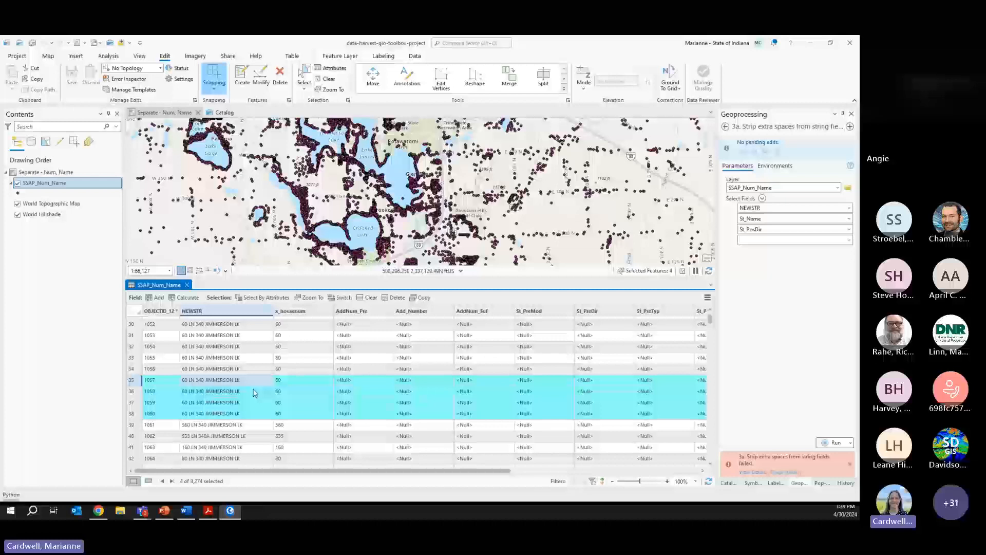
click(726, 485)
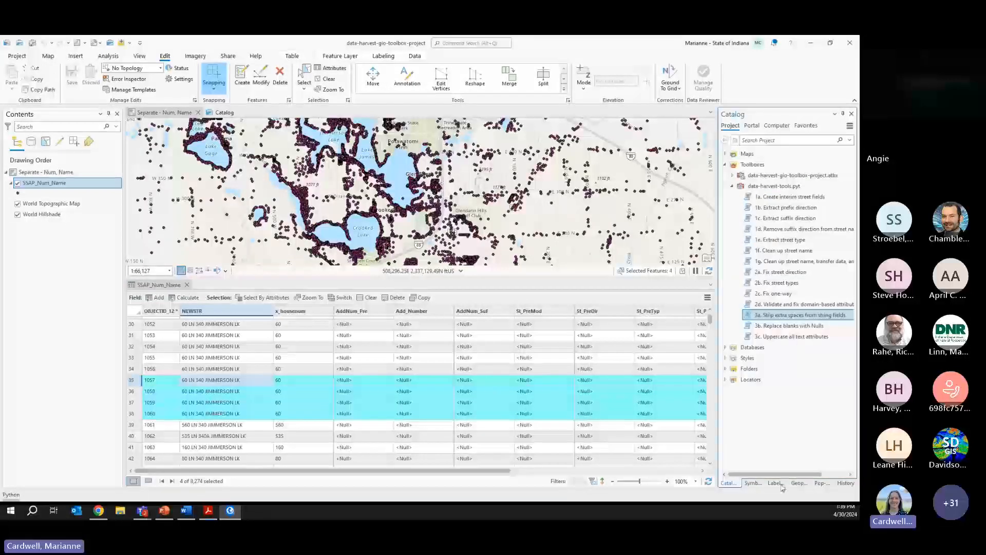
- Open the 3b. Replace blanks with Nulls tool and sort the table by OBJECTID_12
double_click(775, 326)
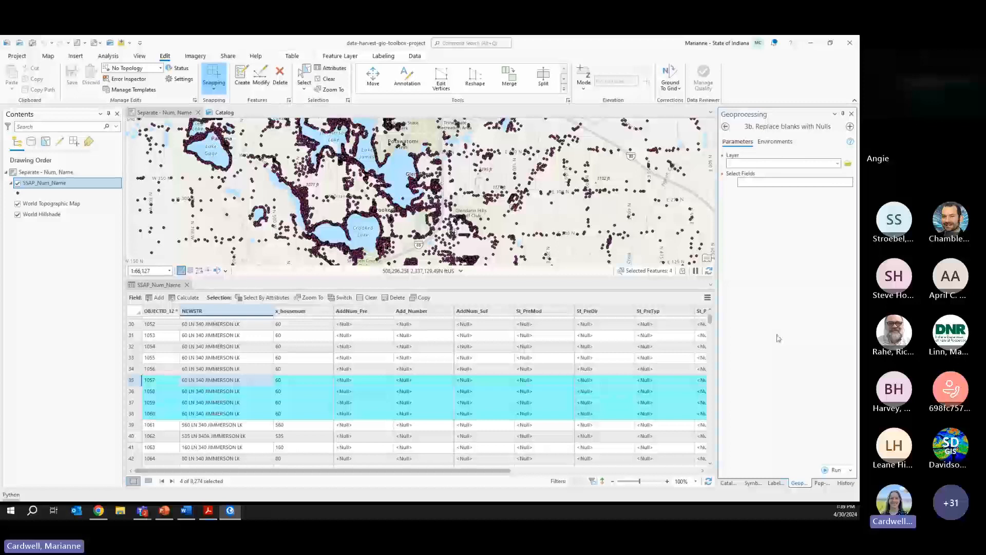
click(481, 373)
drag(709, 319, 711, 306)
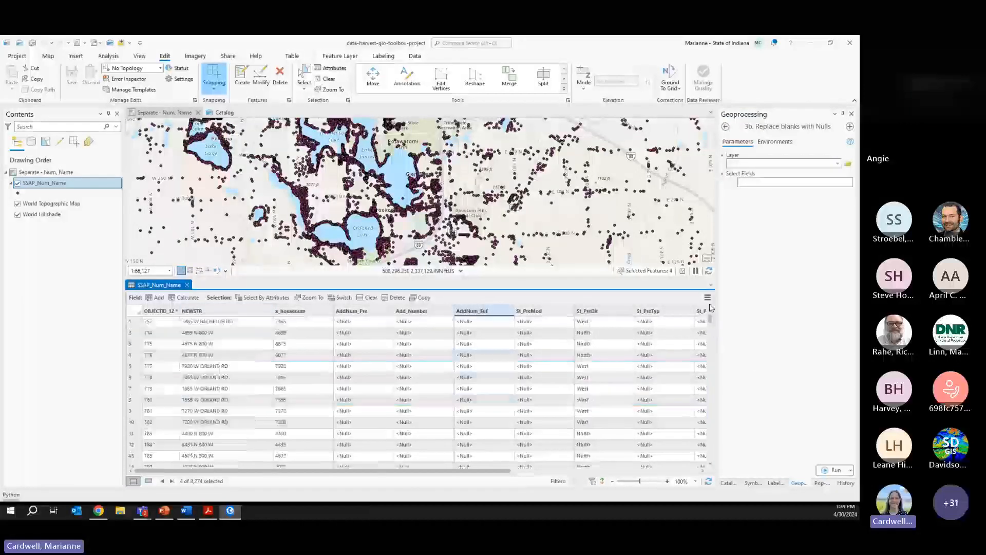
click(373, 355)
double_click(161, 311)
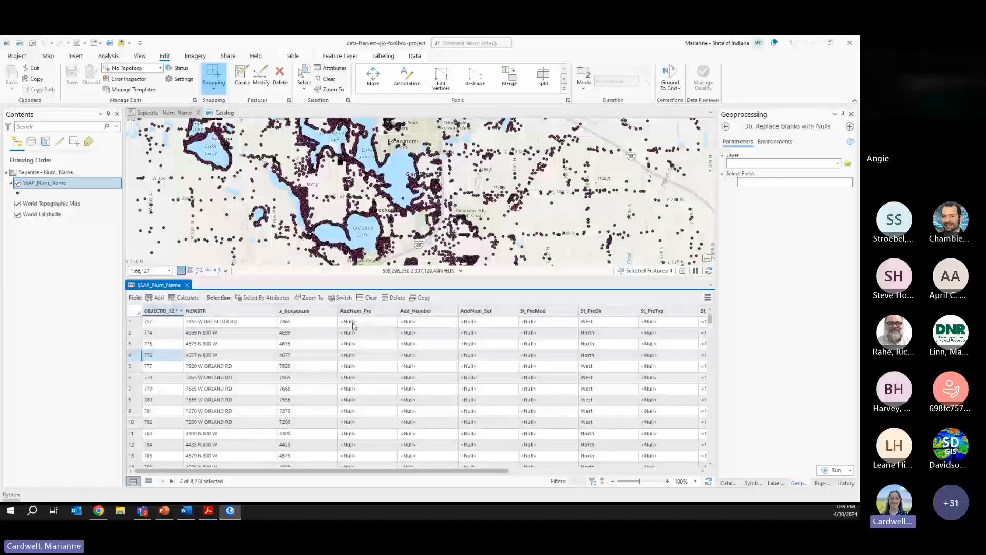
- Blank out the first record's AddNum_Pre value and save the edits
double_click(367, 322)
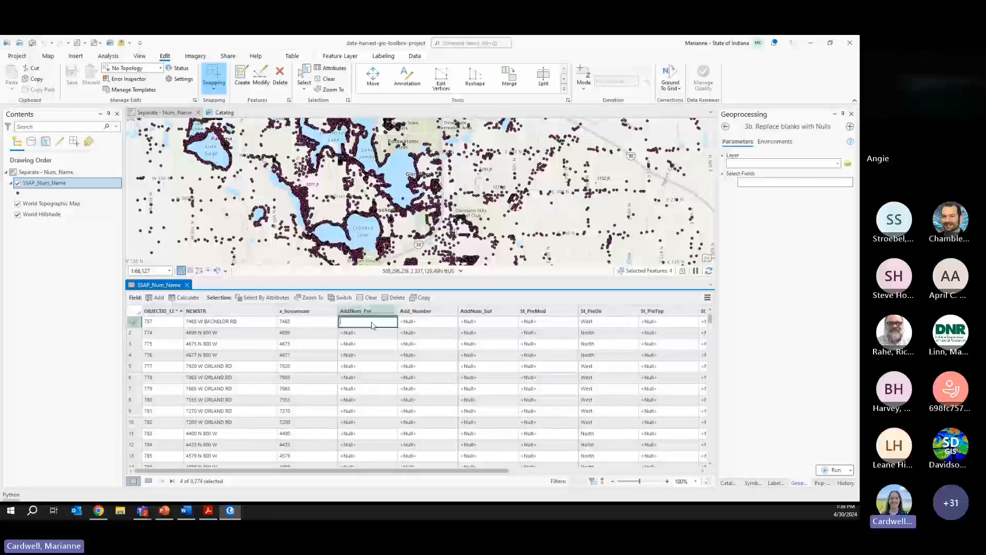
click(420, 326)
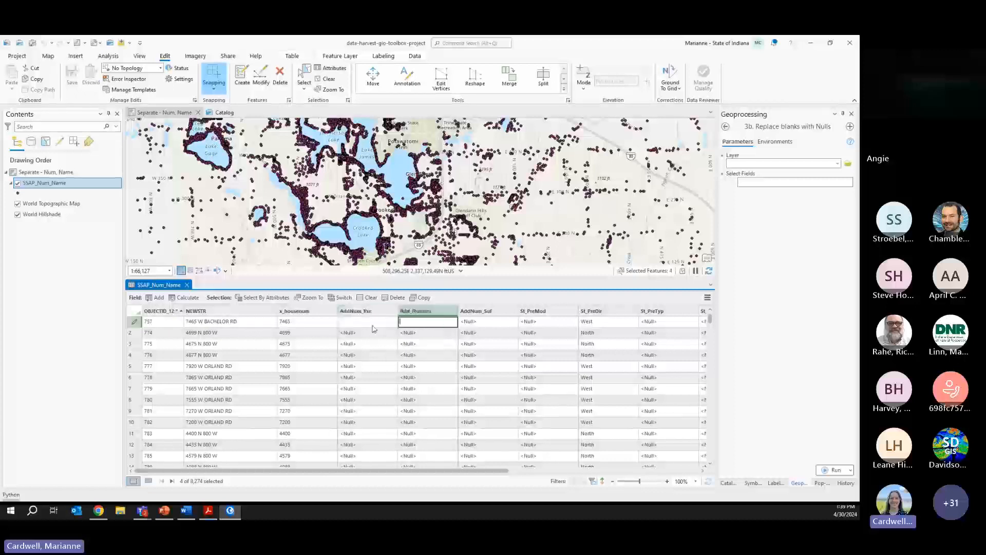
click(409, 343)
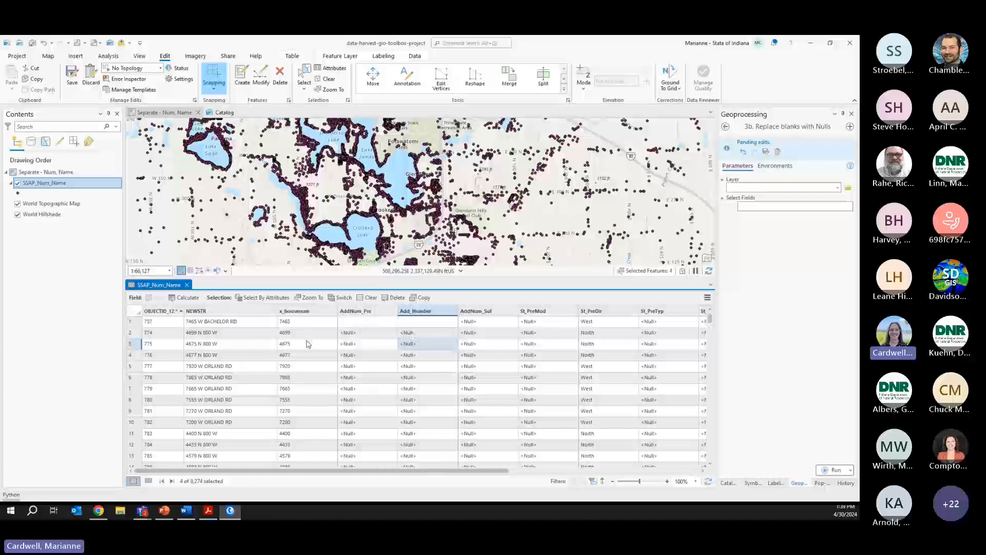
click(766, 153)
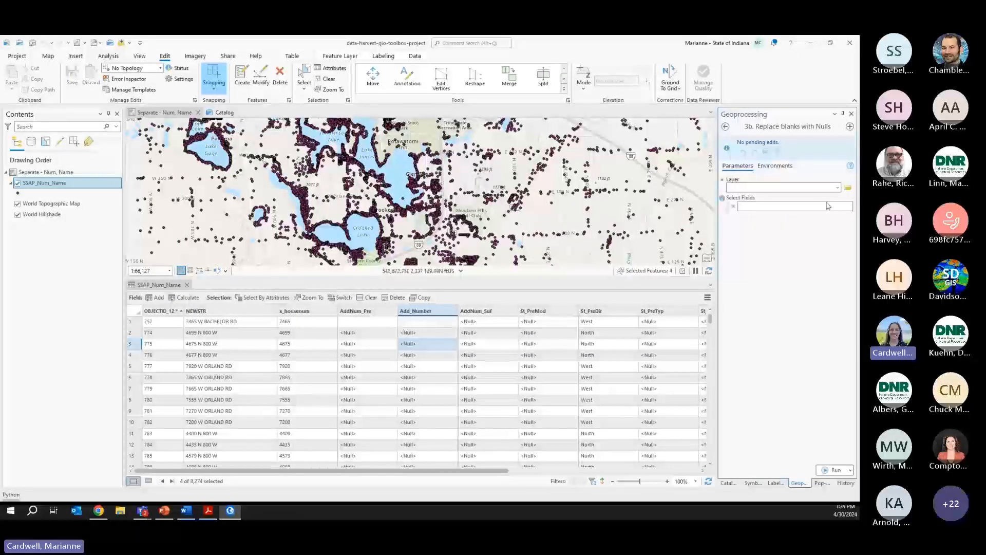
click(837, 187)
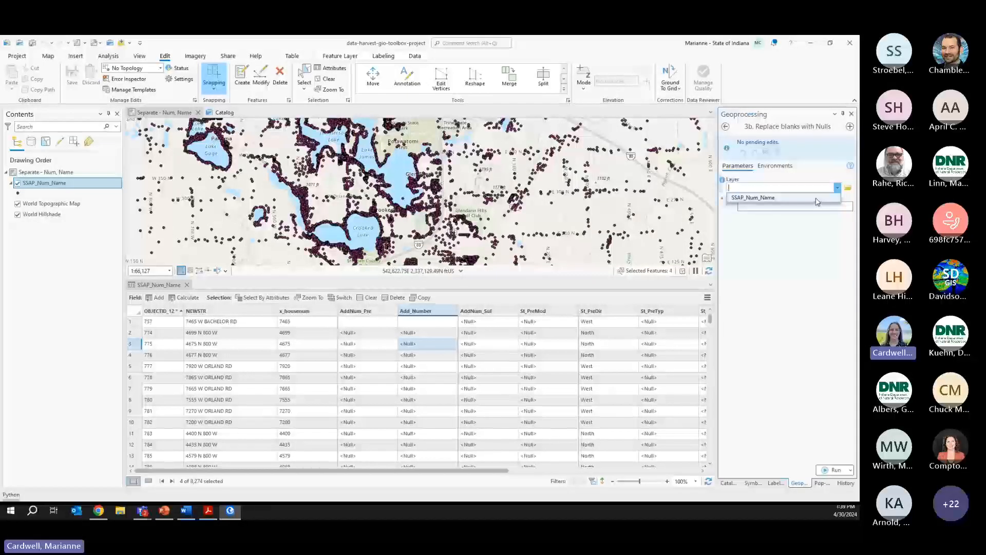
- Clear the selection and run Replace blanks with Nulls on SSAP_Num_Name for AddNum_Pre and Add_Number
click(329, 79)
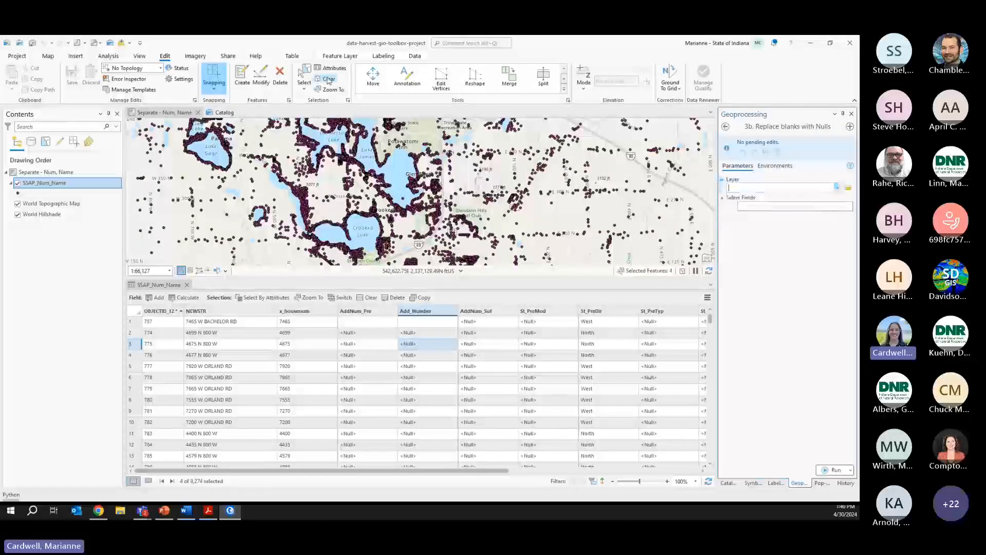
click(839, 189)
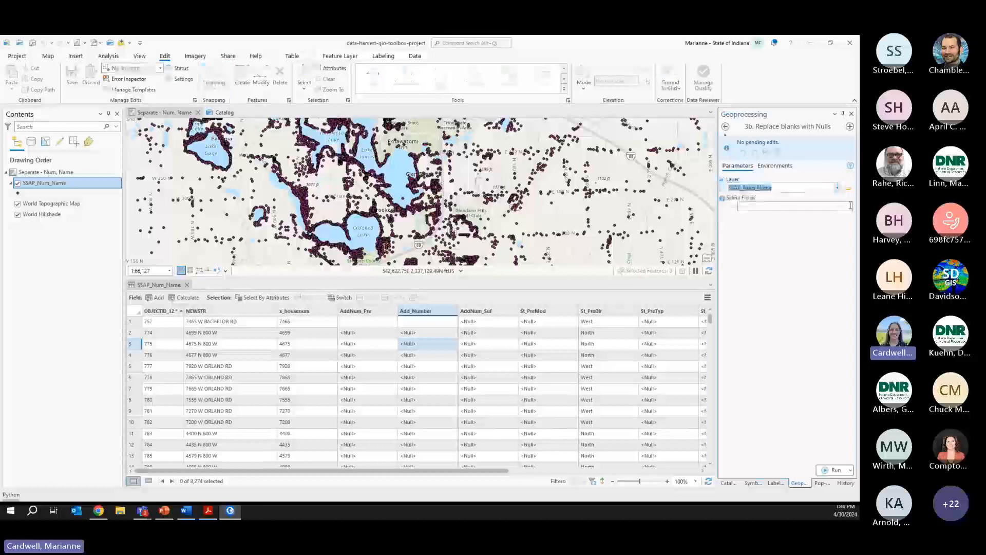
click(821, 198)
click(849, 208)
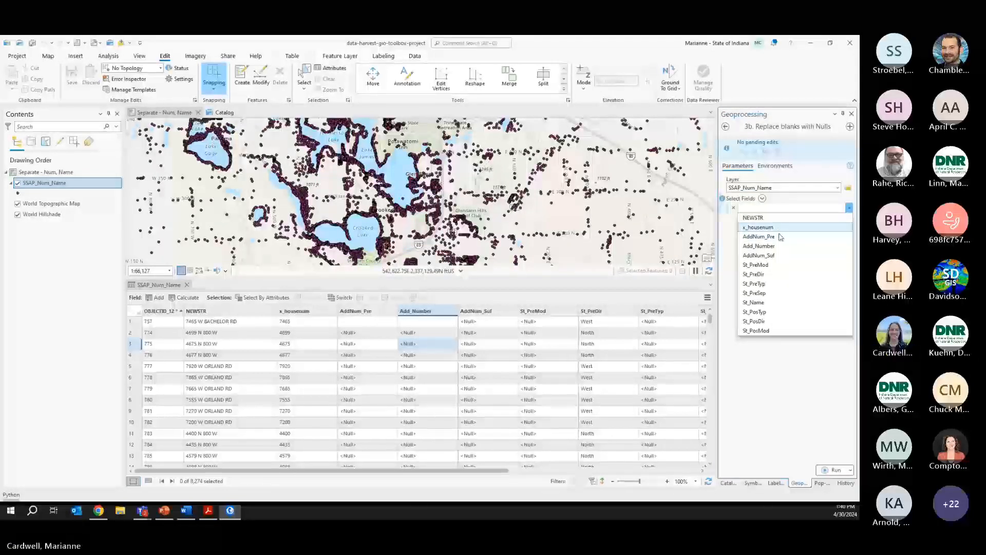
click(758, 236)
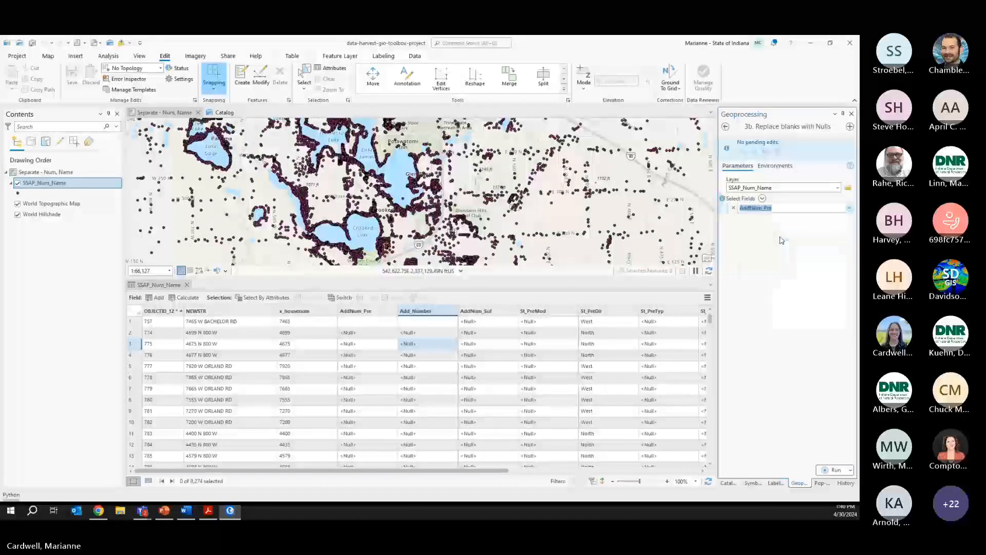
click(849, 218)
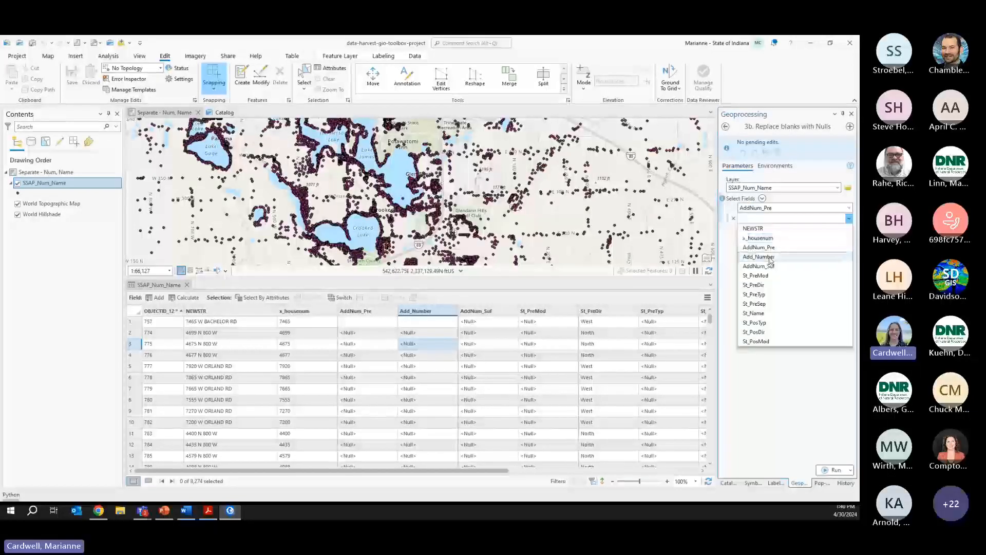
click(759, 256)
click(834, 469)
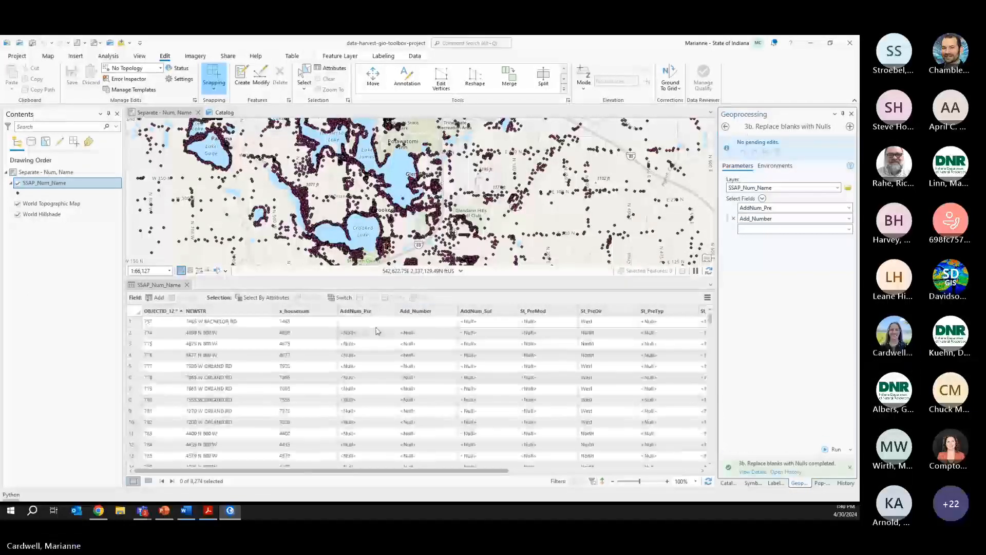
- Check that record 1's AddNum_Pre and Add_Number show <Null>, then save the edits
click(384, 358)
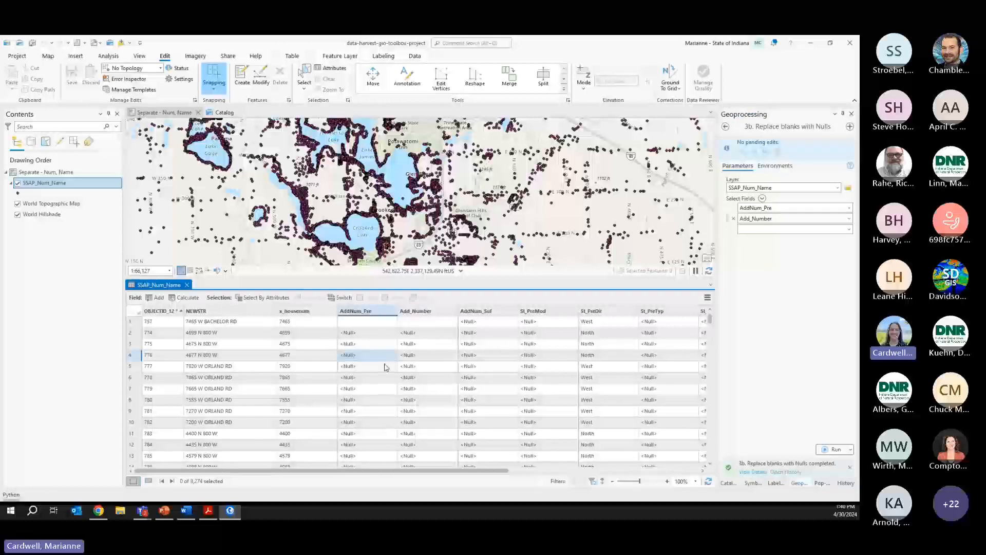
click(382, 323)
click(382, 324)
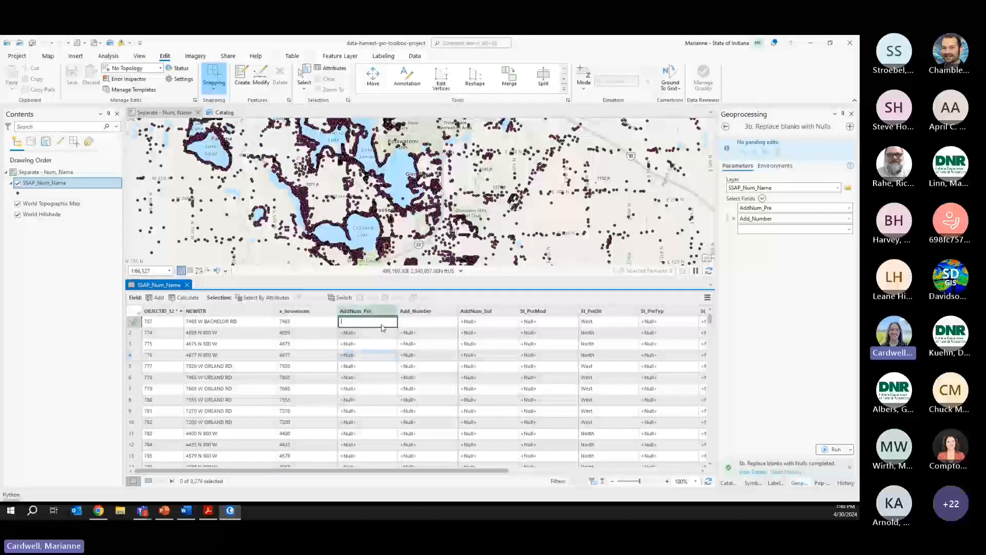
key(Tab)
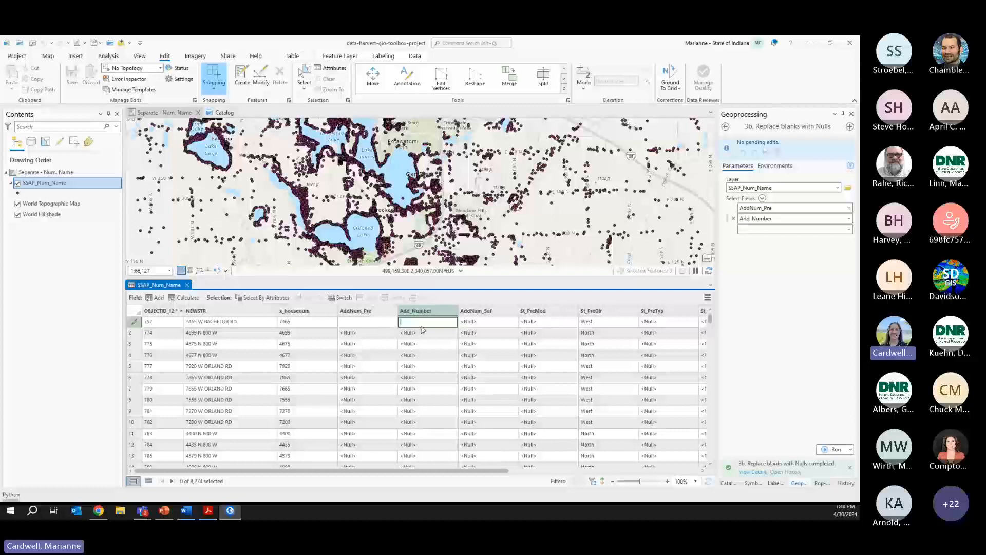
key(Return)
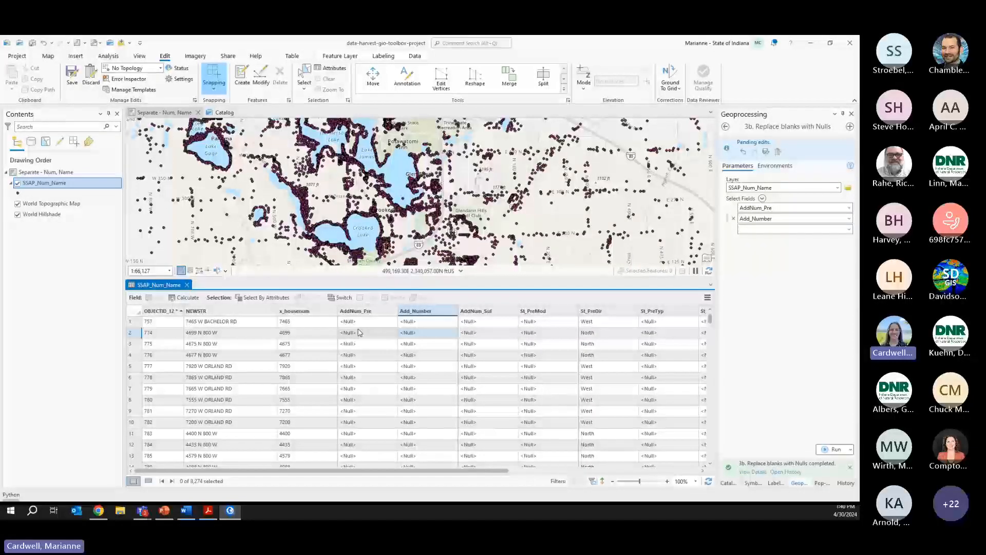
click(765, 151)
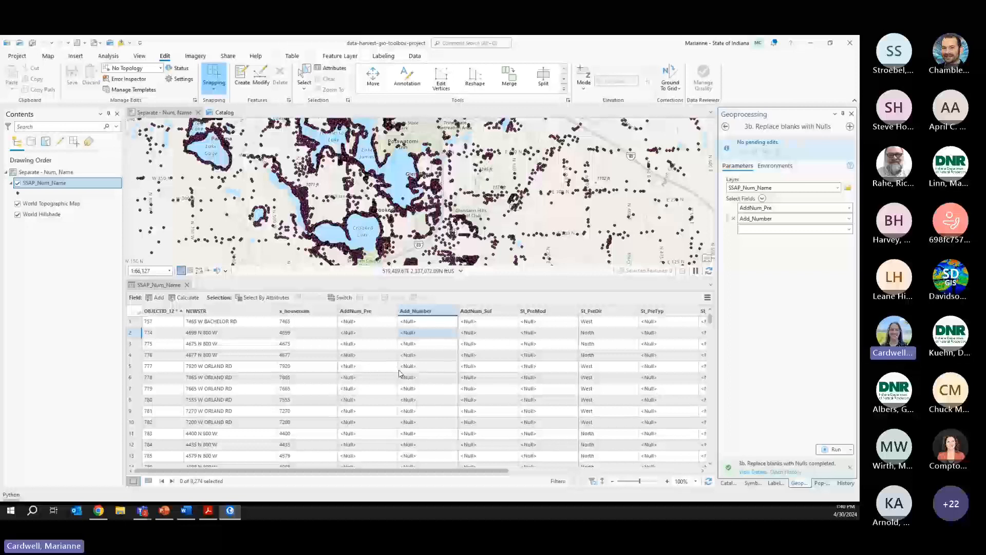
- Select the first record and open Calculate Field for the AddNum_Pre column
click(372, 311)
ctrl+click(426, 313)
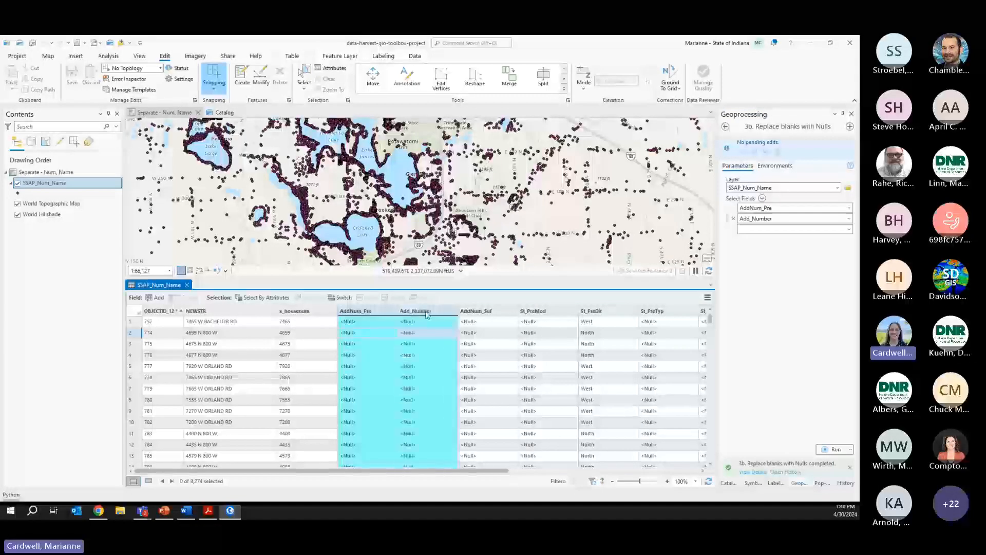
click(381, 314)
click(133, 322)
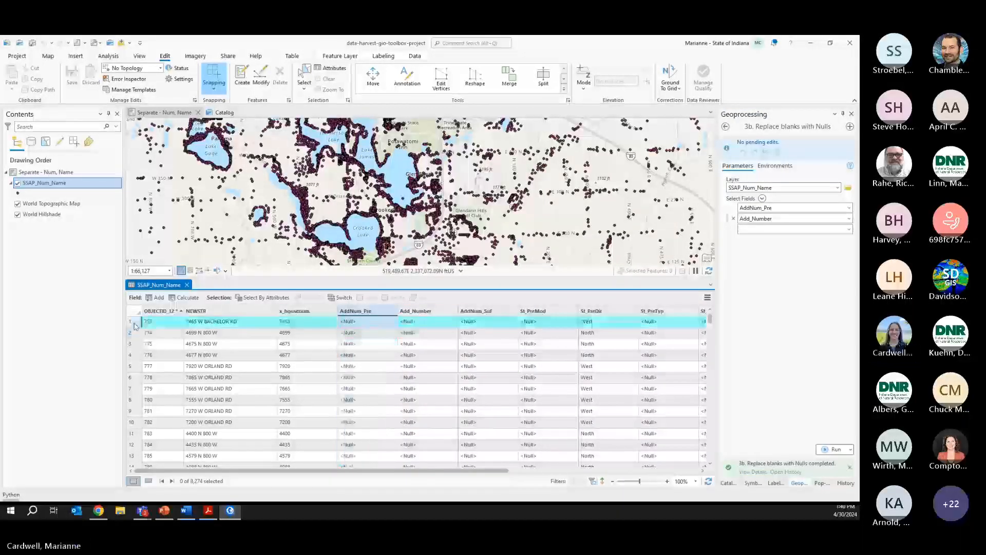
right_click(383, 314)
- Set row 1's AddNum_Pre to a blank ' ' with Calculate Field
click(308, 285)
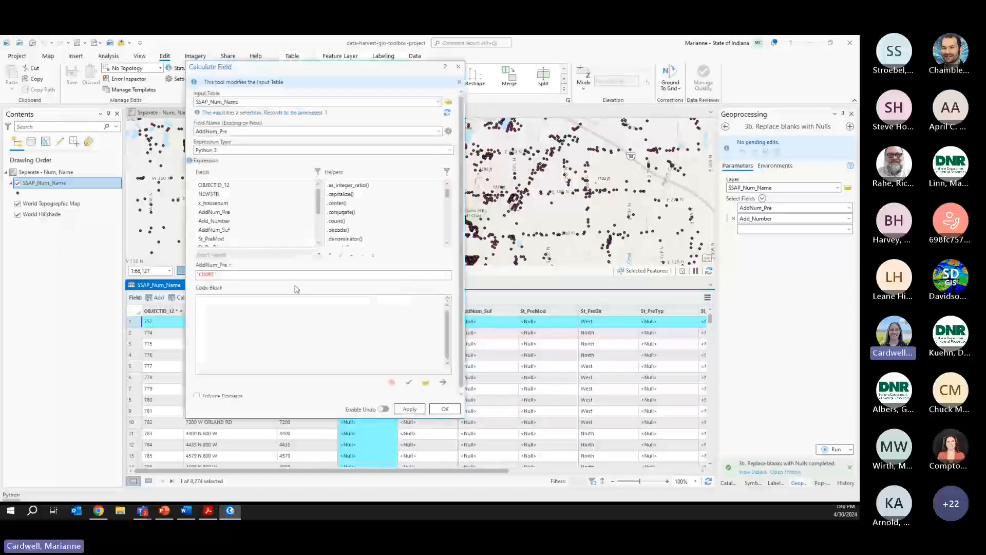
text(' ')
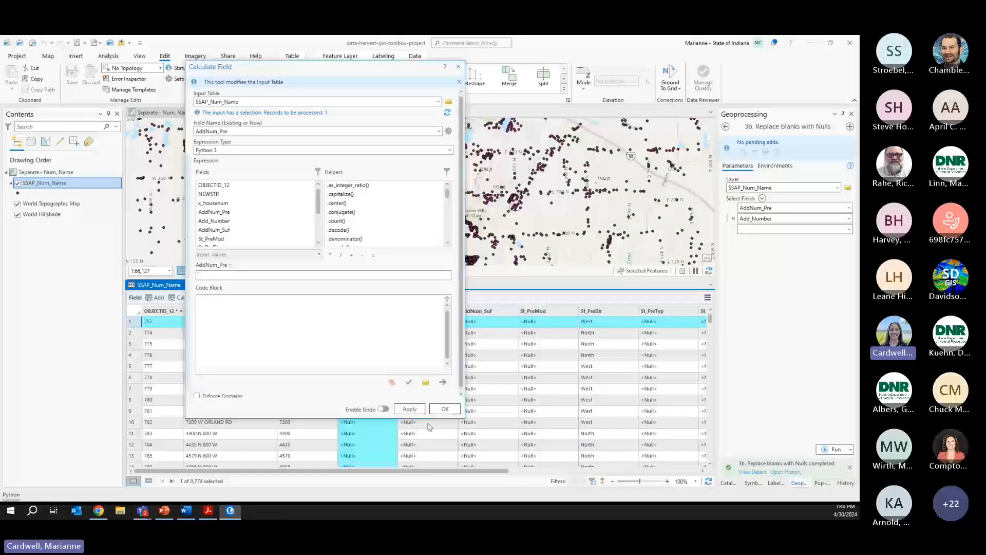
click(410, 408)
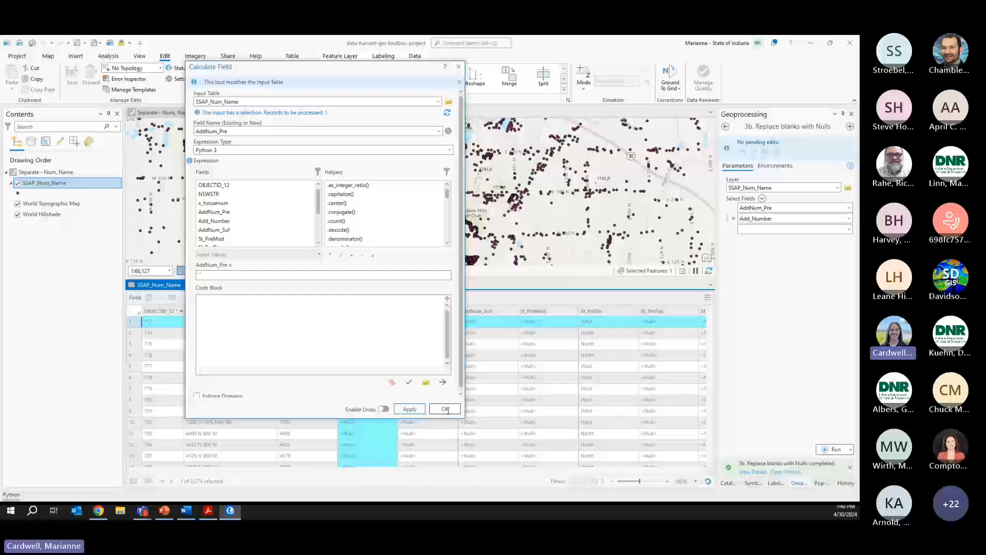
click(445, 410)
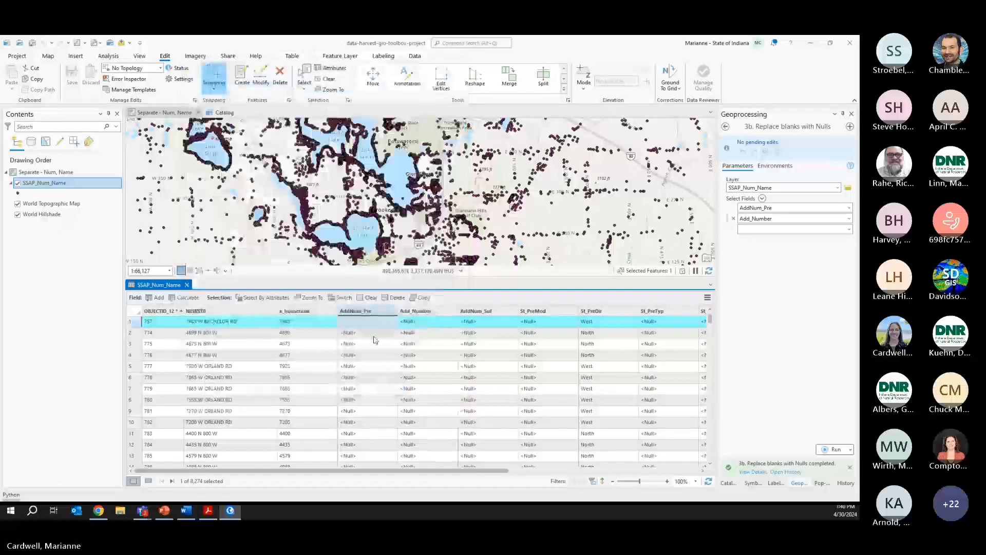
- Clear the selection, run 3b. Replace blanks with Nulls, and confirm AddNum_Pre reads <Null>
click(325, 81)
click(833, 449)
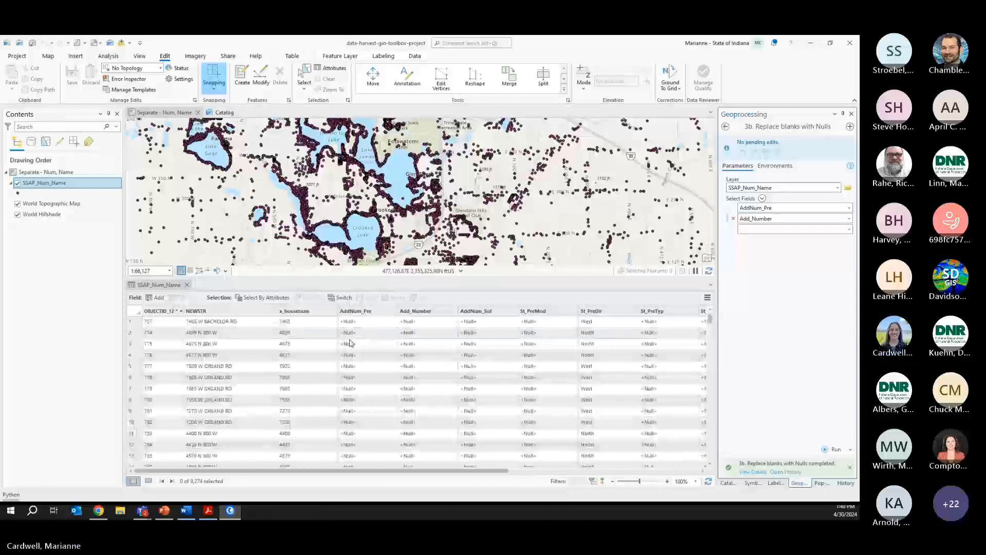
click(353, 323)
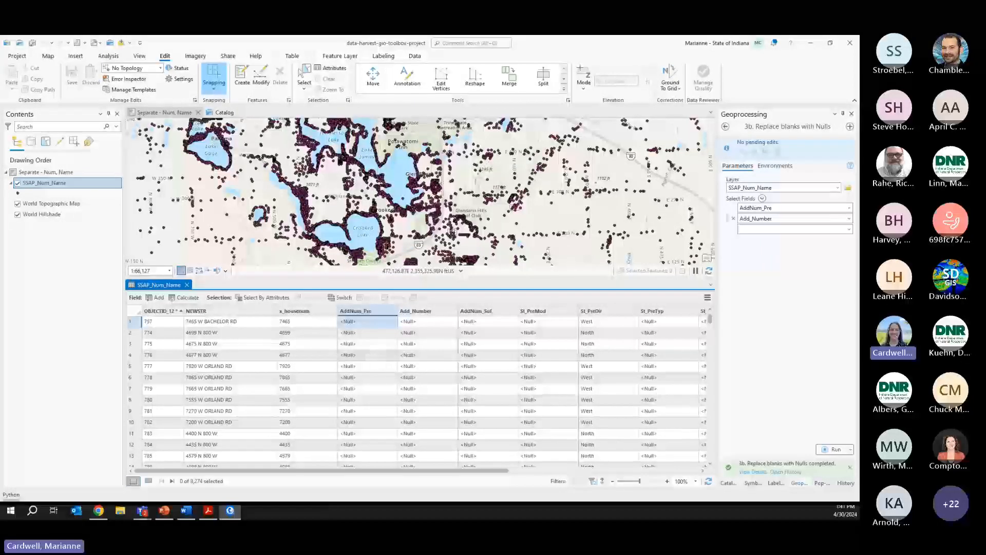
click(728, 483)
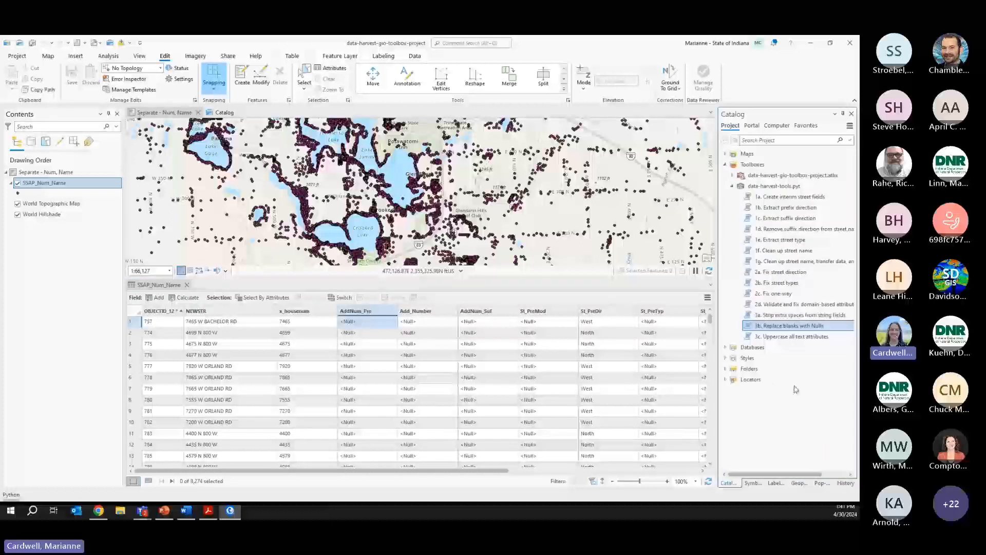
- Open 3c. Uppercase all text attributes with SSAP_Num_Name as the input layer
double_click(775, 336)
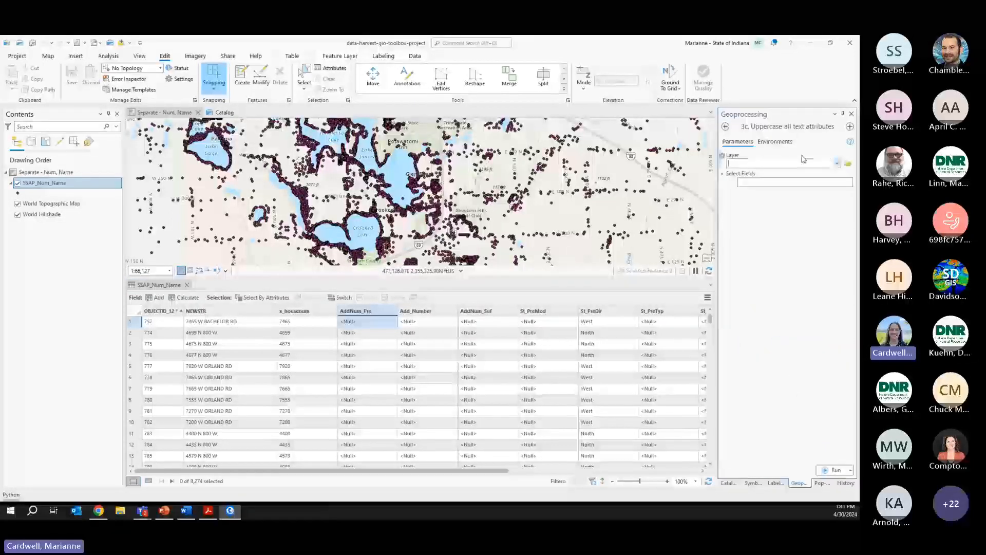
click(837, 163)
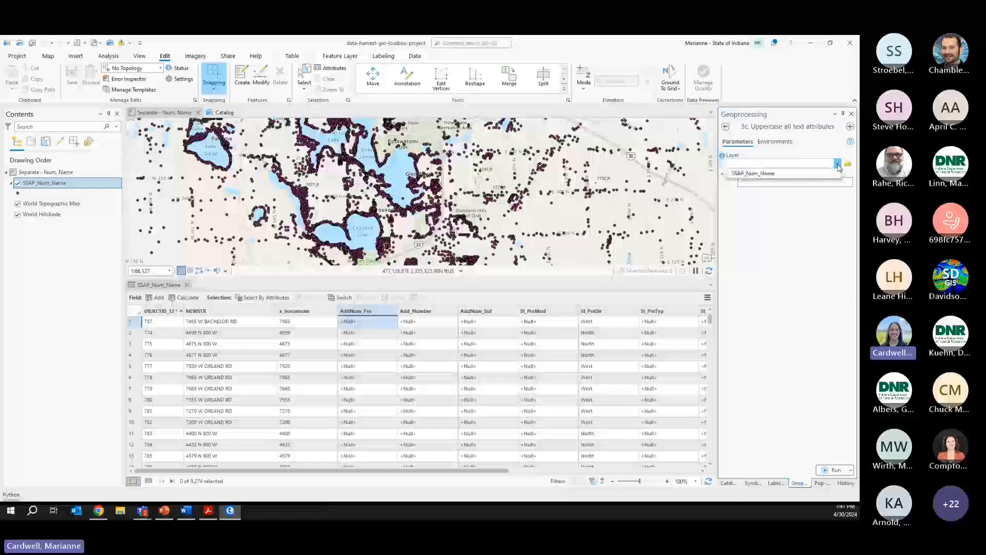
click(784, 175)
click(762, 174)
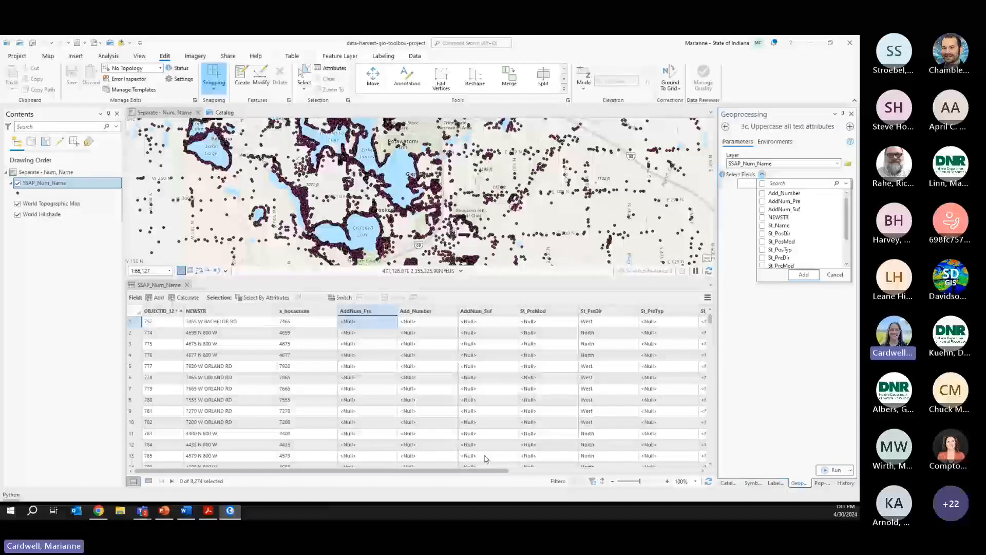
click(748, 333)
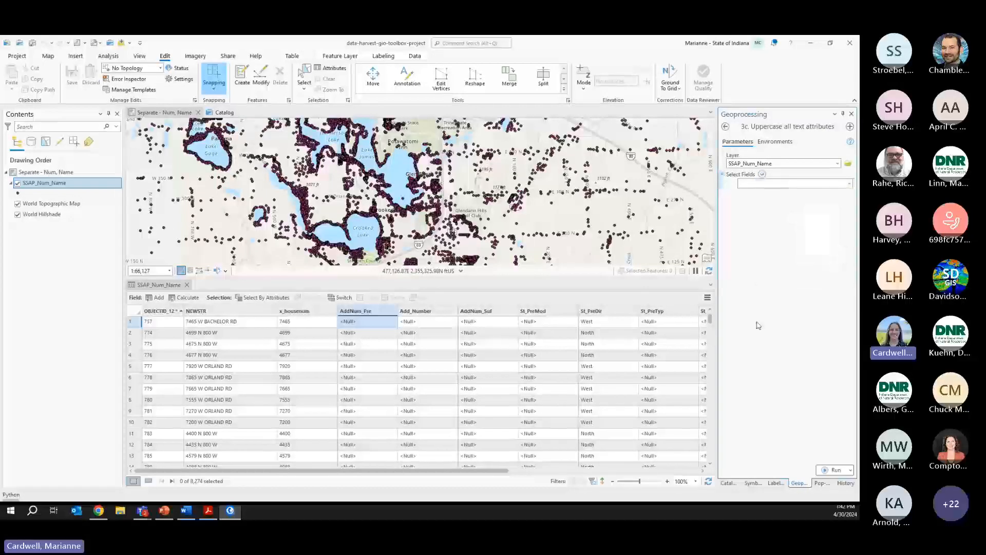
- Change row 1's NEWSTR street name to mixed-case 'Bachelor' and save the edits
double_click(208, 322)
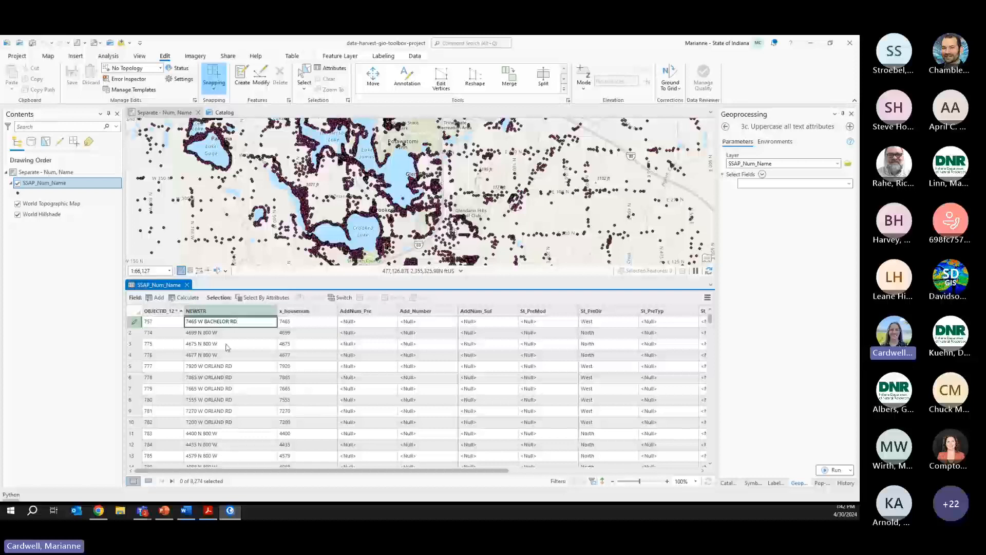
click(207, 314)
double_click(213, 322)
double_click(213, 322)
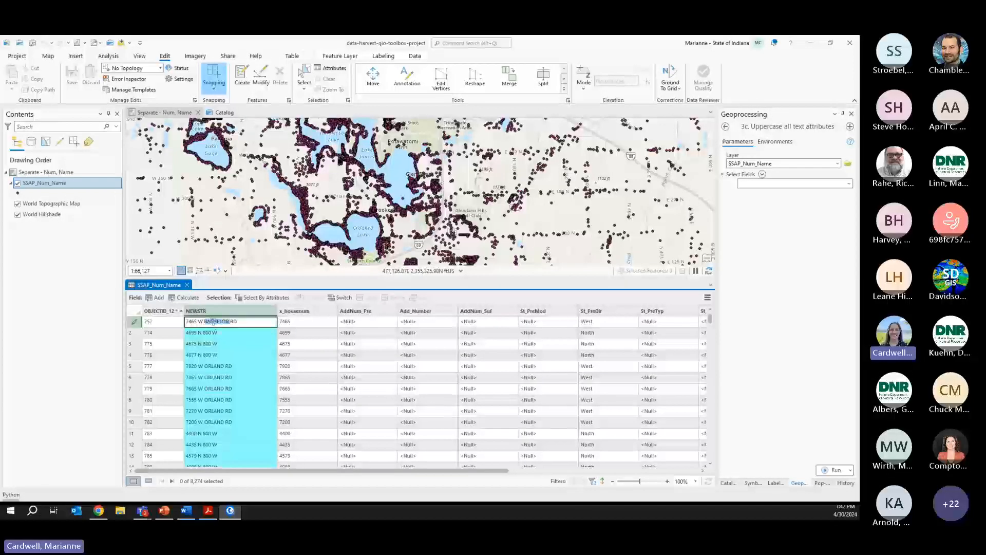
text(Bache)
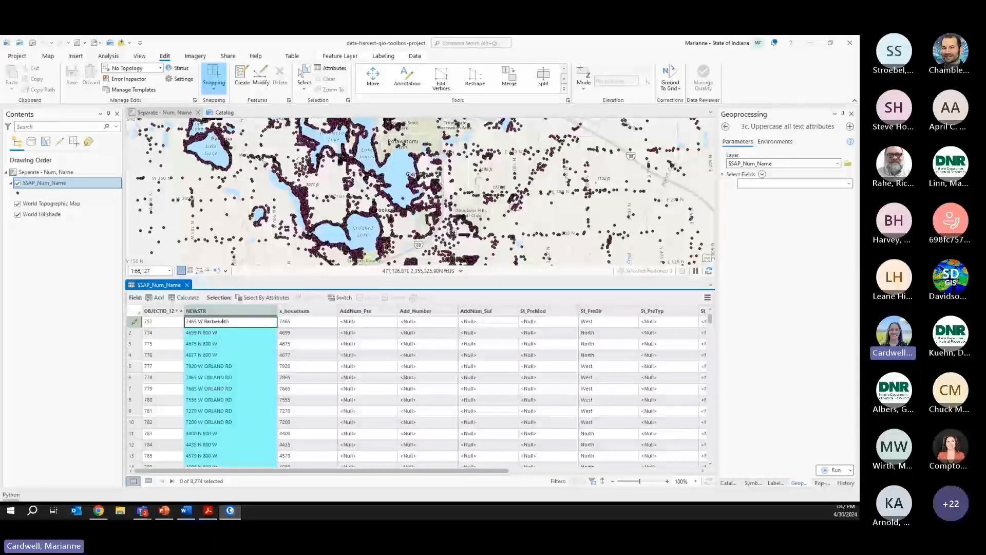
text(lor)
key(Return)
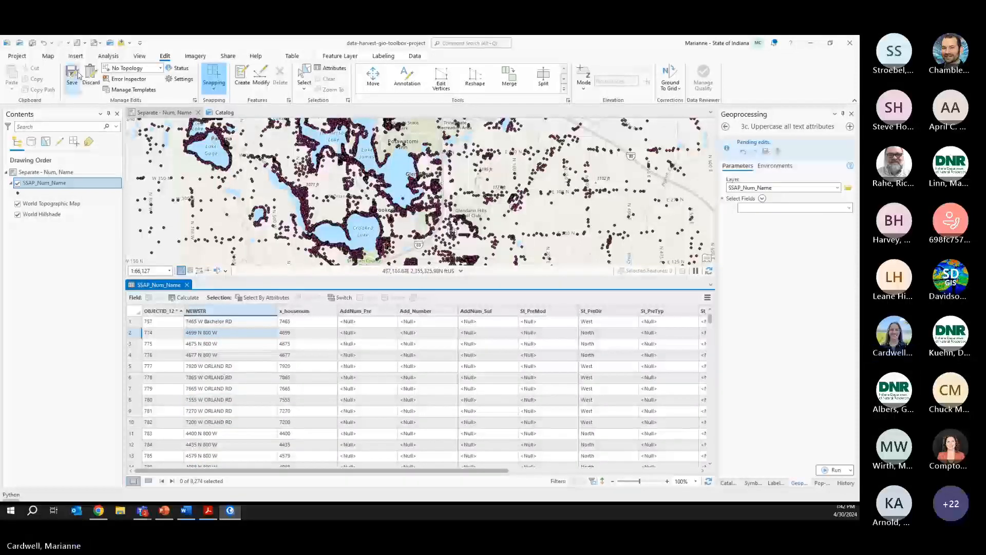
click(72, 75)
click(389, 278)
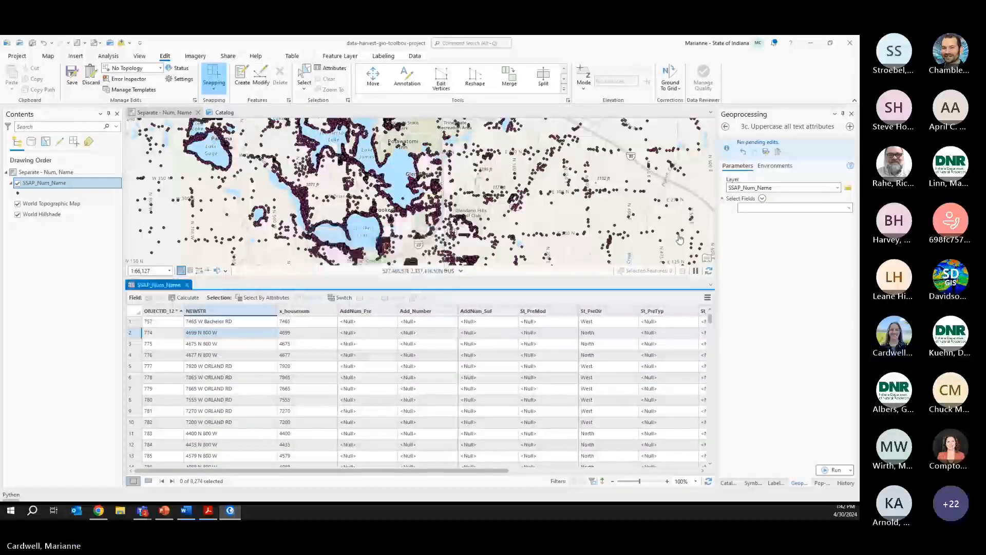
- Run the uppercase tool on the NEWSTR field
click(849, 208)
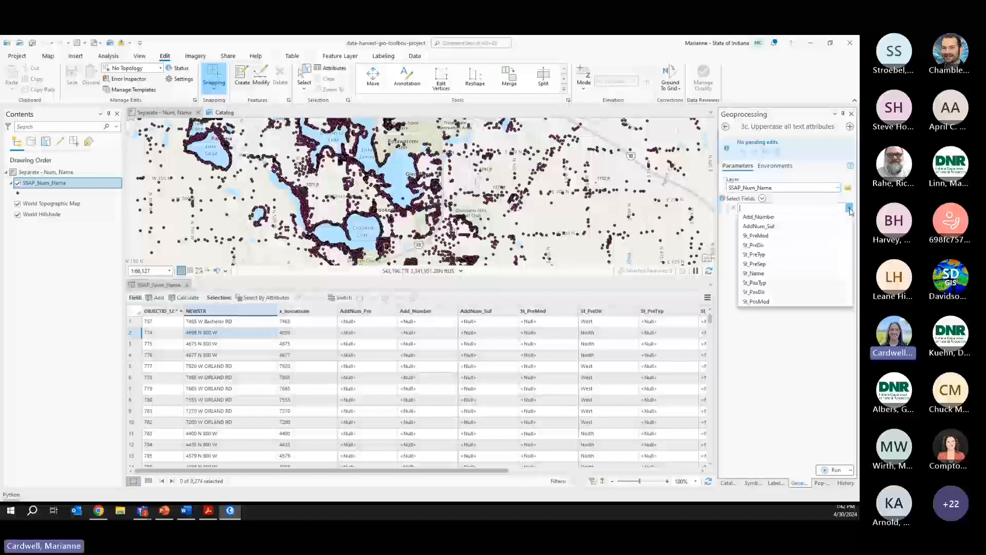
scroll(791, 241, up, 3)
click(760, 216)
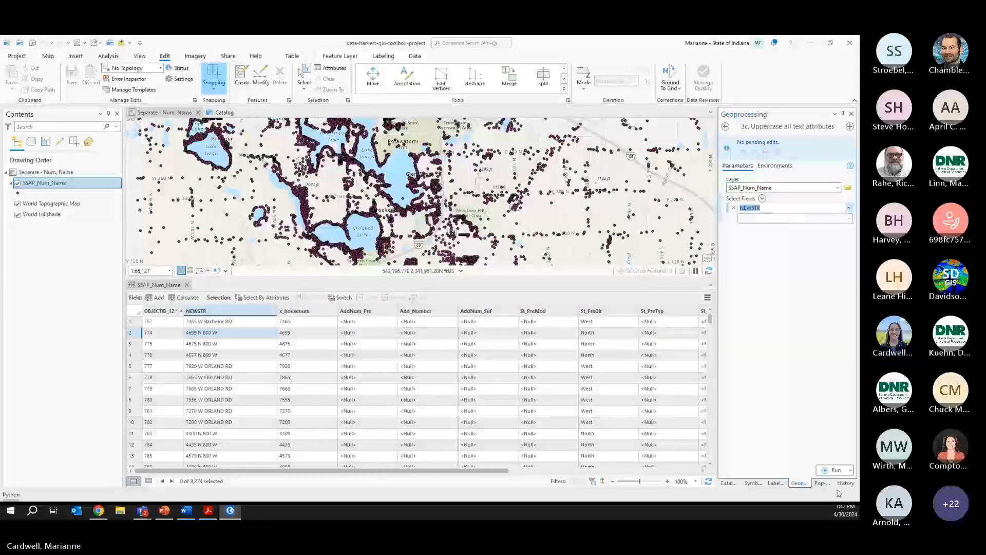
click(835, 469)
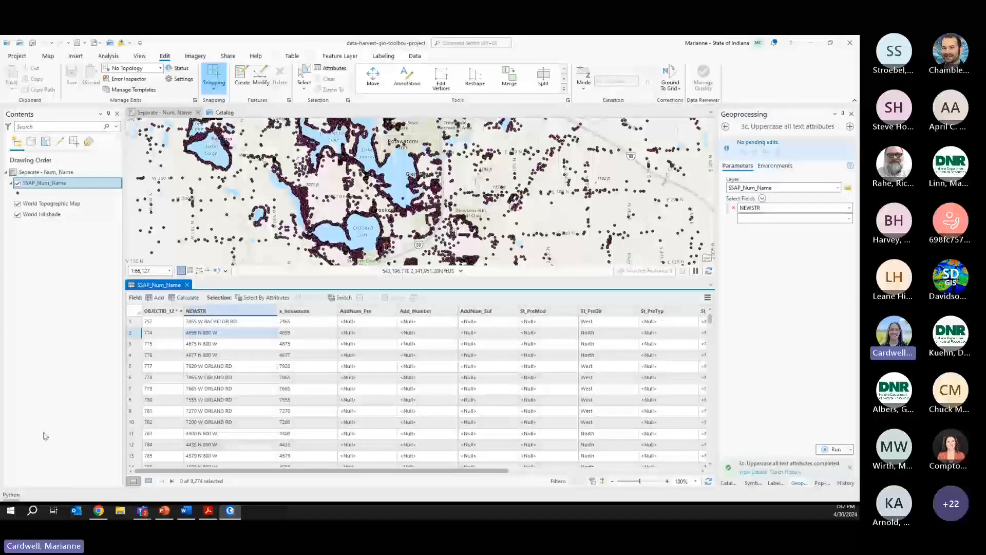
click(727, 484)
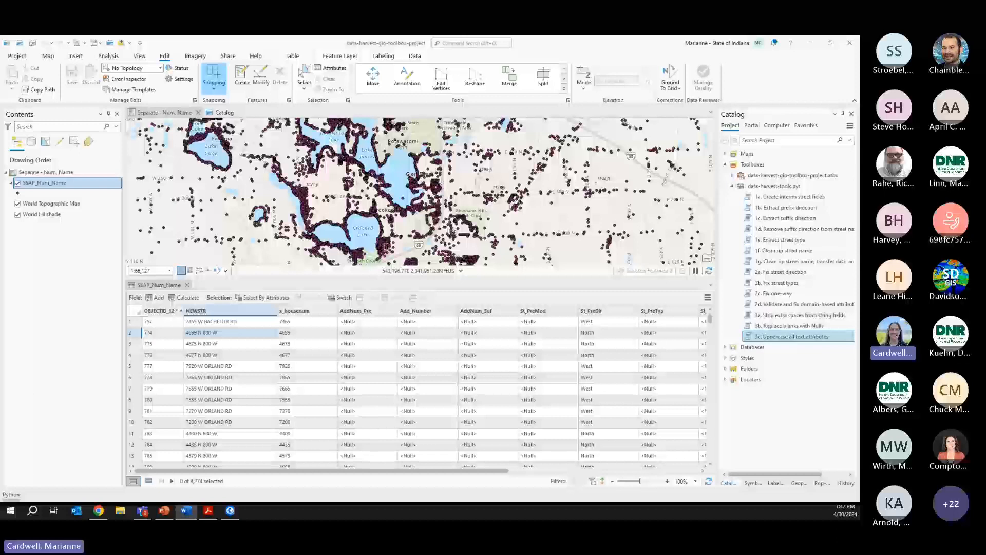
- Dock the SSAP_Num_Name attribute table as a full-size tab beside the map
click(161, 286)
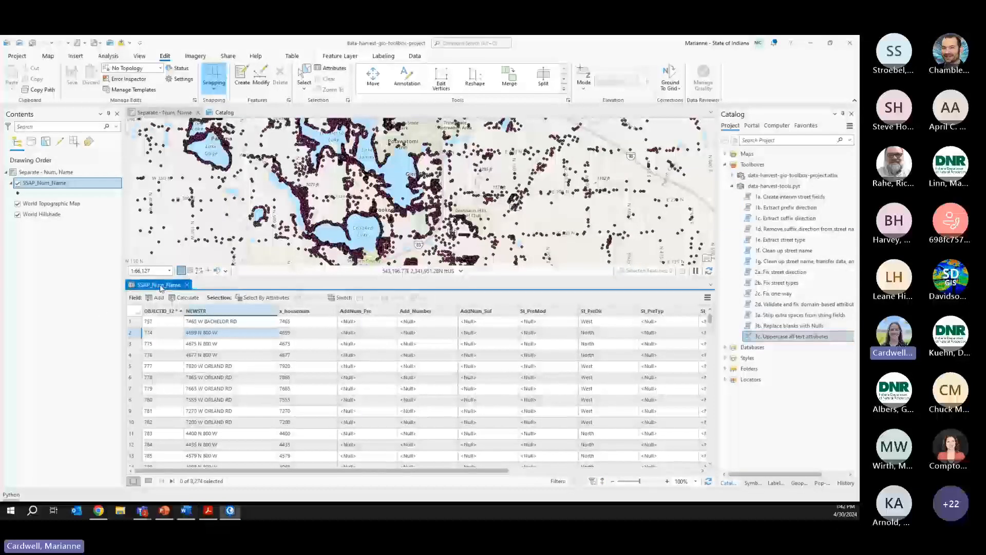
drag(161, 286, 399, 195)
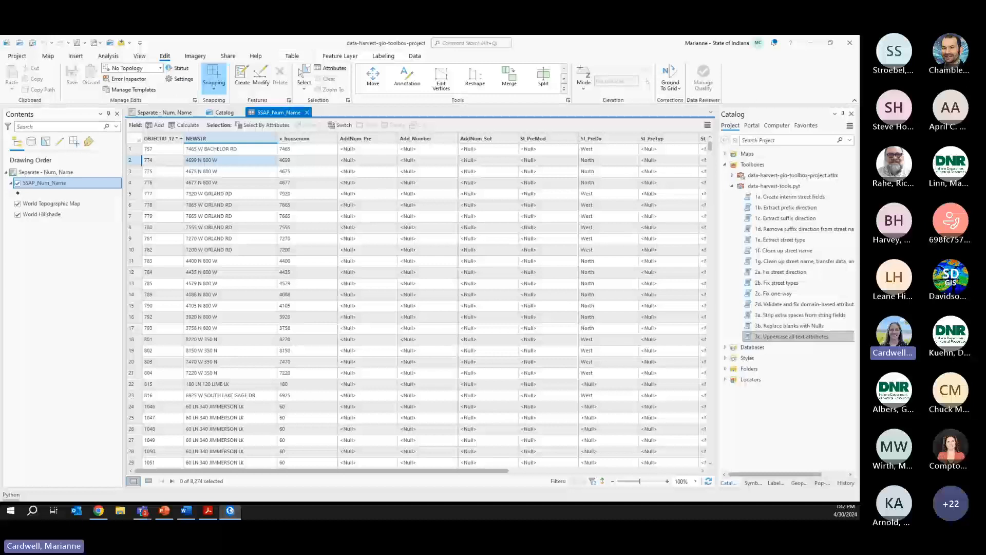
key(alt+Tab)
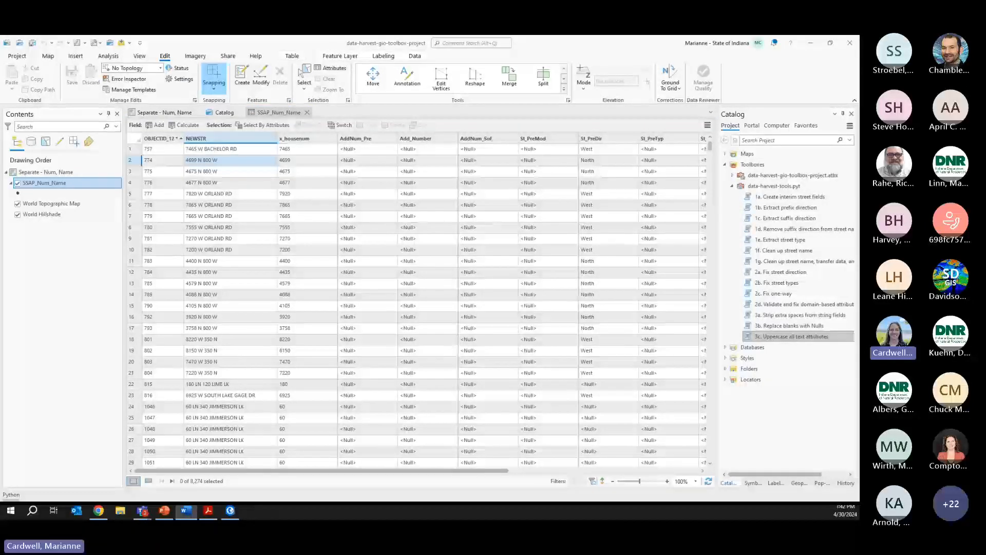
- Add TEXT fields is_add_numeric and is_name_numeric (length 25) via arcpy.management.AddField in Python
click(12, 496)
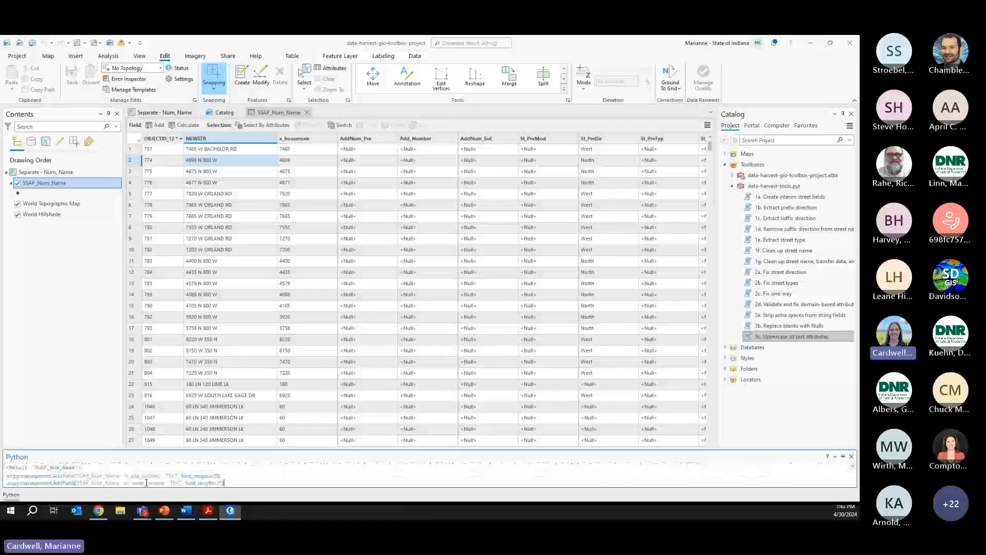
key(Return)
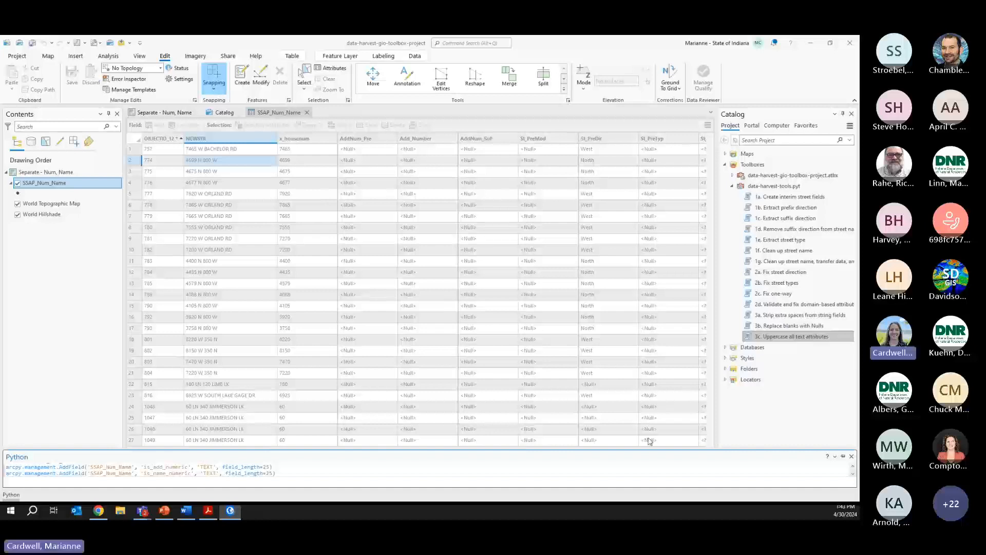
click(836, 455)
- Check the new is_add_numeric and is_name_numeric columns in the table
drag(302, 481, 539, 481)
click(598, 139)
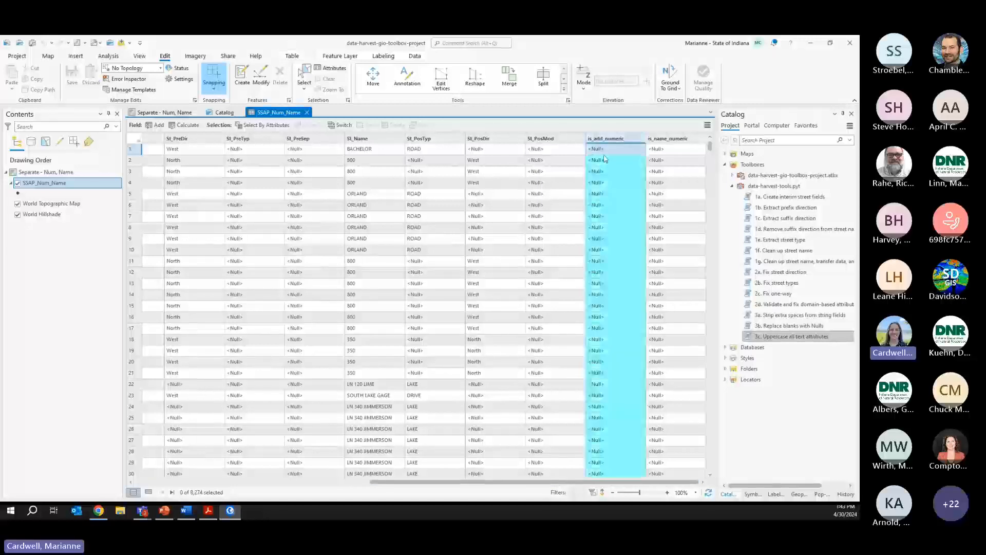
click(663, 140)
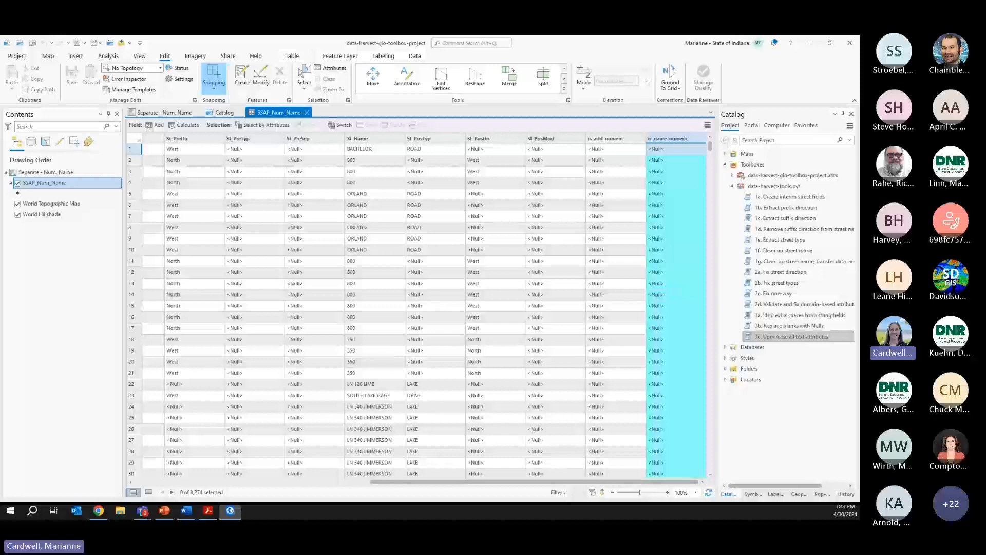
click(662, 160)
mouse_move(665, 140)
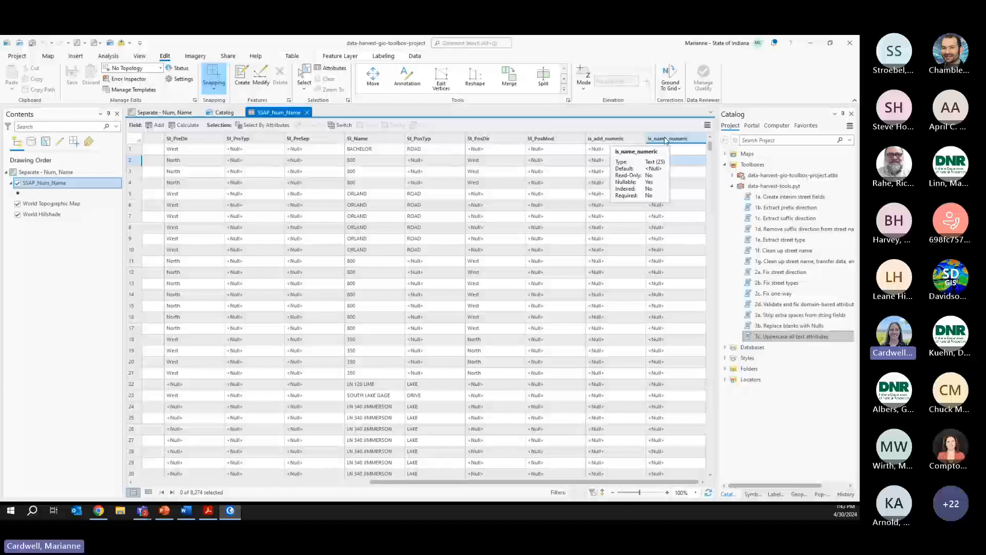
right_click(665, 140)
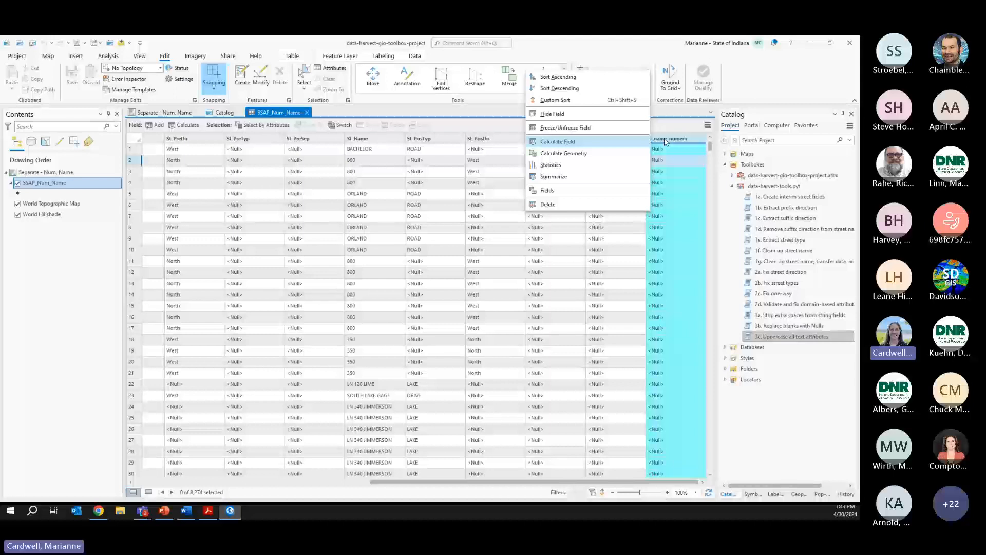
- Calculate is_name_numeric as isnumeric(!St_Name!) using a pasted isnumeric code block
click(608, 143)
drag(337, 75, 395, 78)
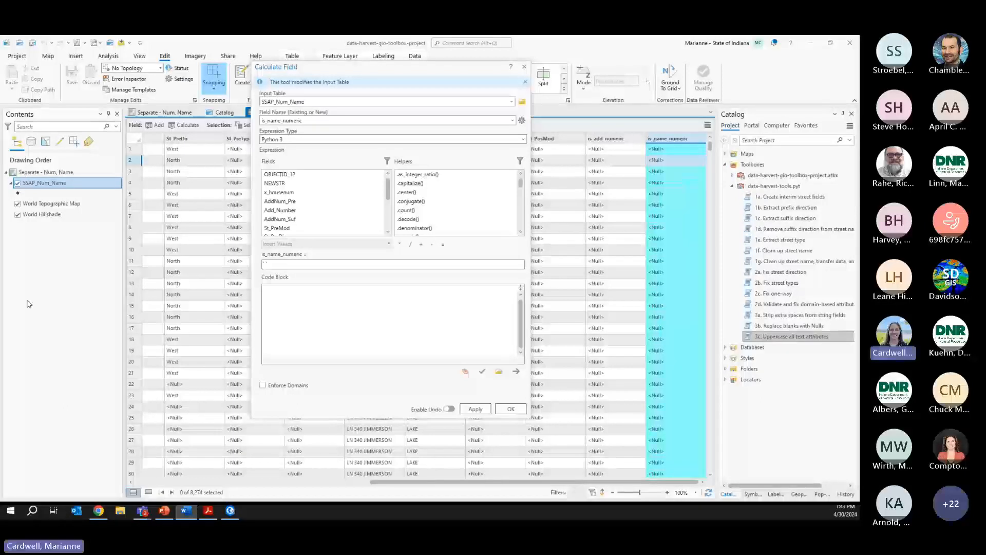
click(351, 295)
text(def isnumeric(name):     try:         float(name)         return 'is number'     except ValueError:         return 'NOT A NUMBER')
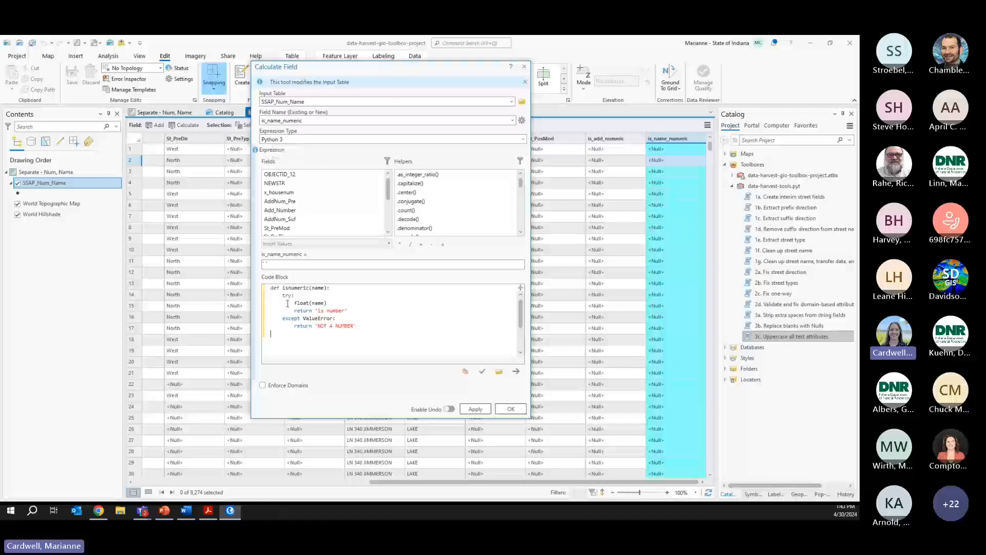
key(BackSpace)
key(BackSpace)
text(i)
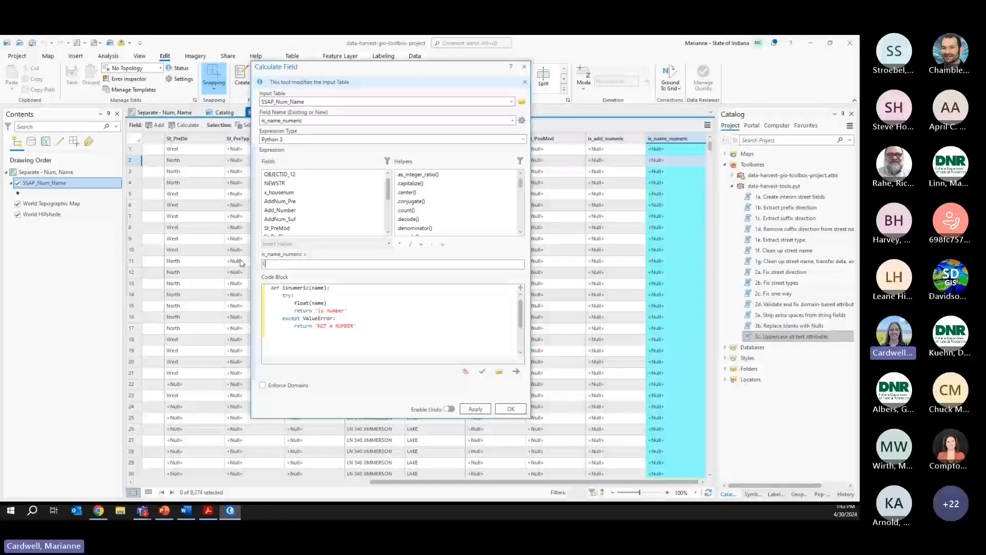
text(snumeric()
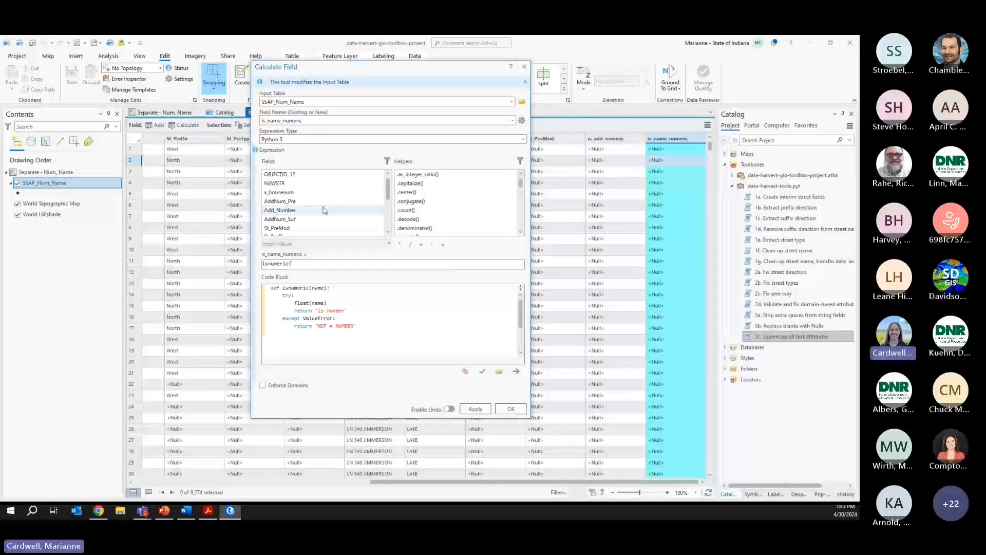
scroll(388, 192, down, 1)
scroll(388, 192, down, 2)
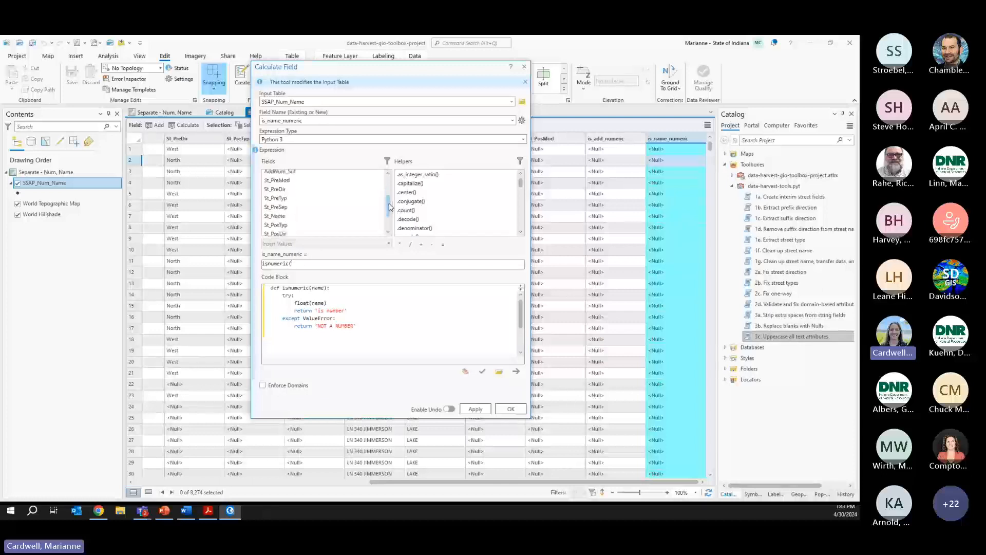
double_click(288, 210)
click(340, 264)
text())
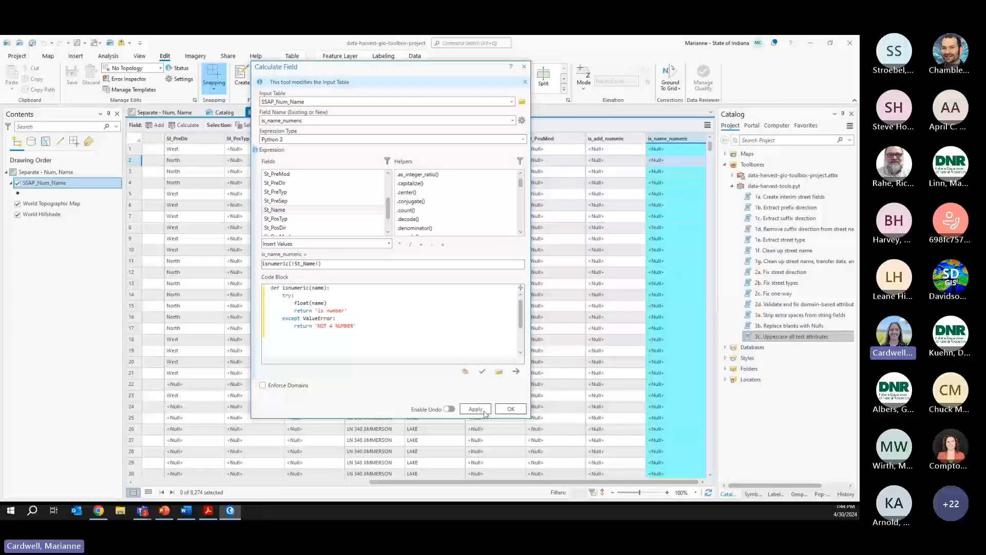
click(503, 409)
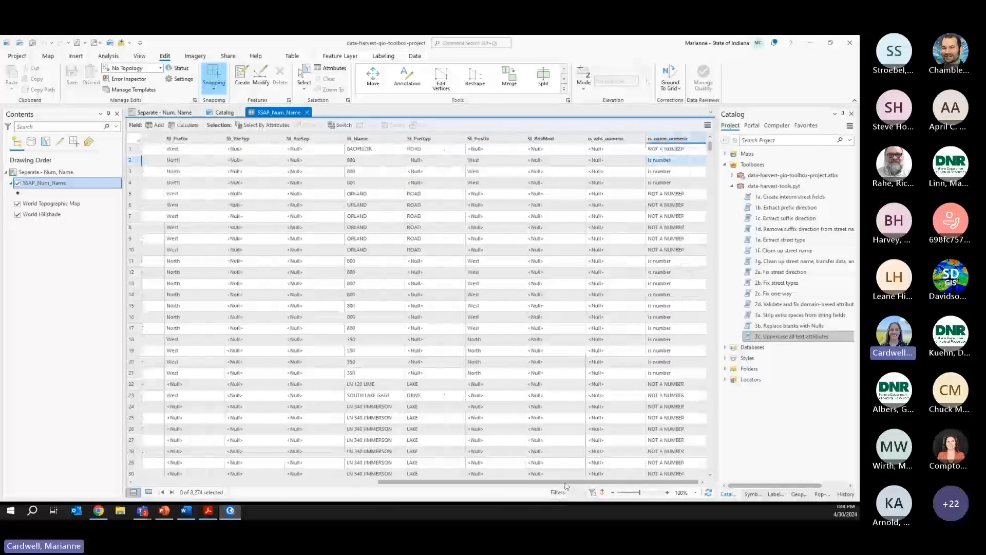
- Freeze is_name_numeric as the first column and check St_Name values like 800 and BACHELOR
right_click(680, 139)
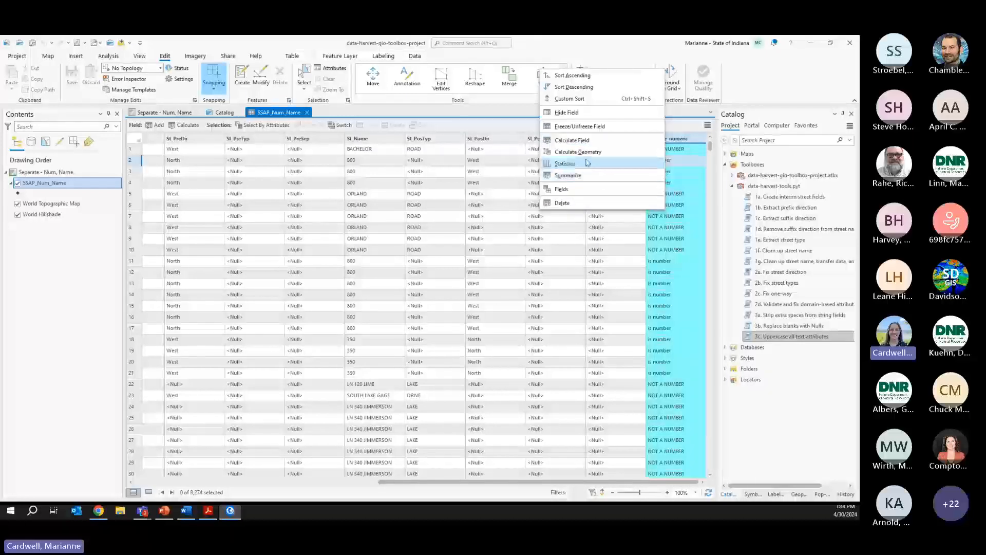
click(579, 126)
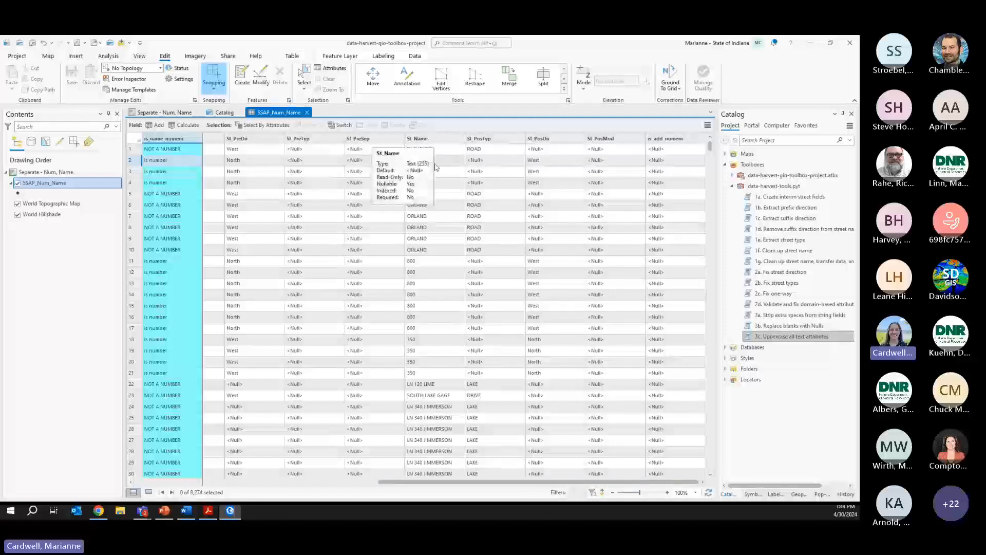
click(422, 160)
drag(423, 160, 425, 184)
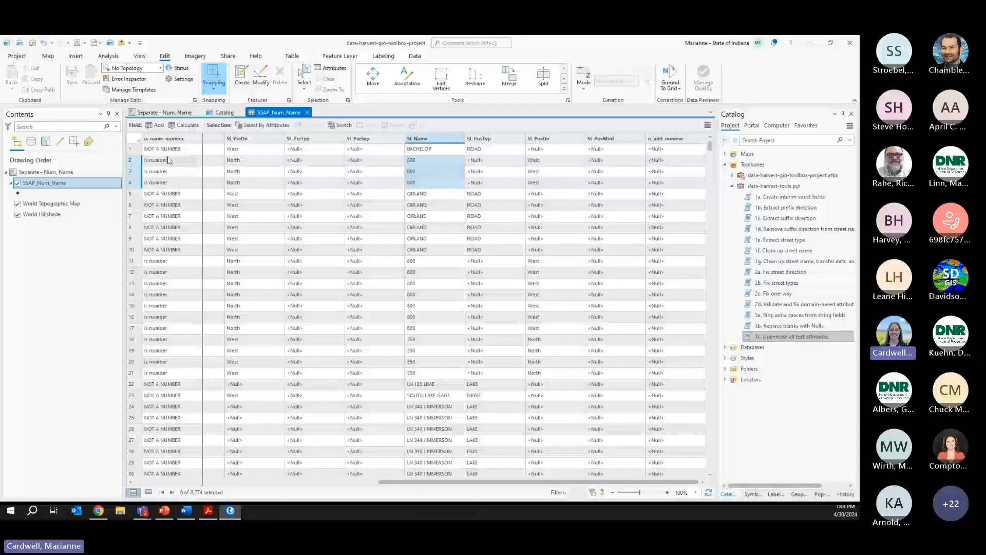
click(422, 153)
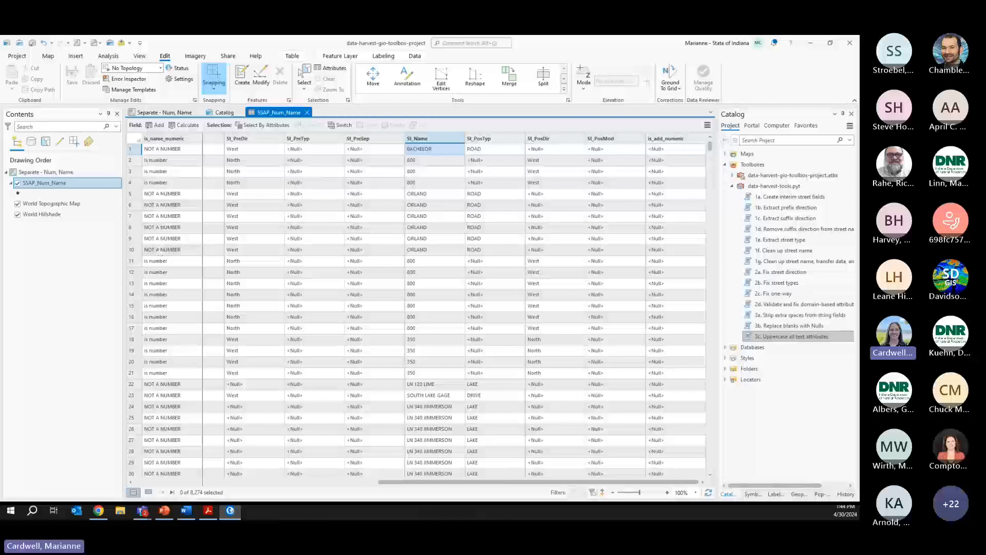
key(alt+Tab)
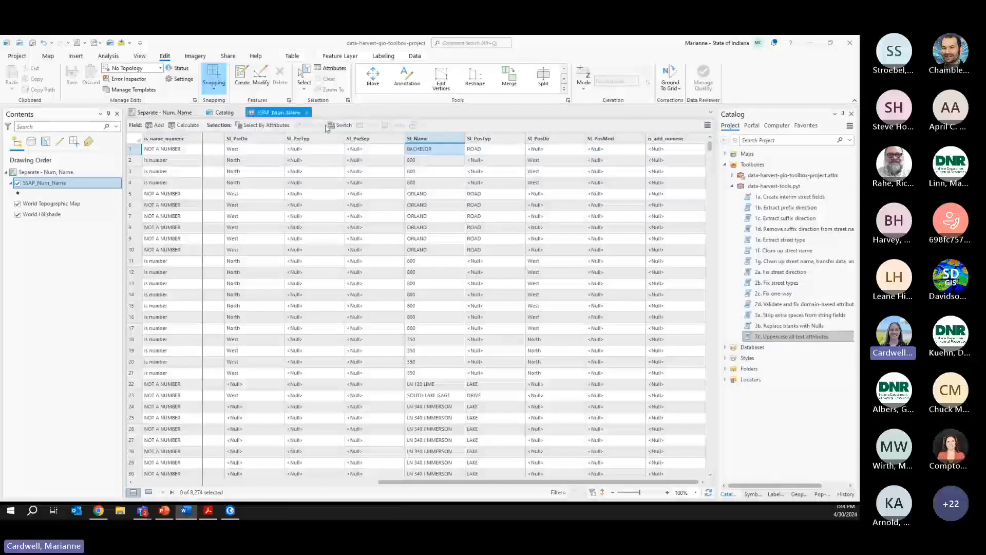
- Paste the SQL query is_name_numeric = 'is number' with empty types and both directions
click(259, 125)
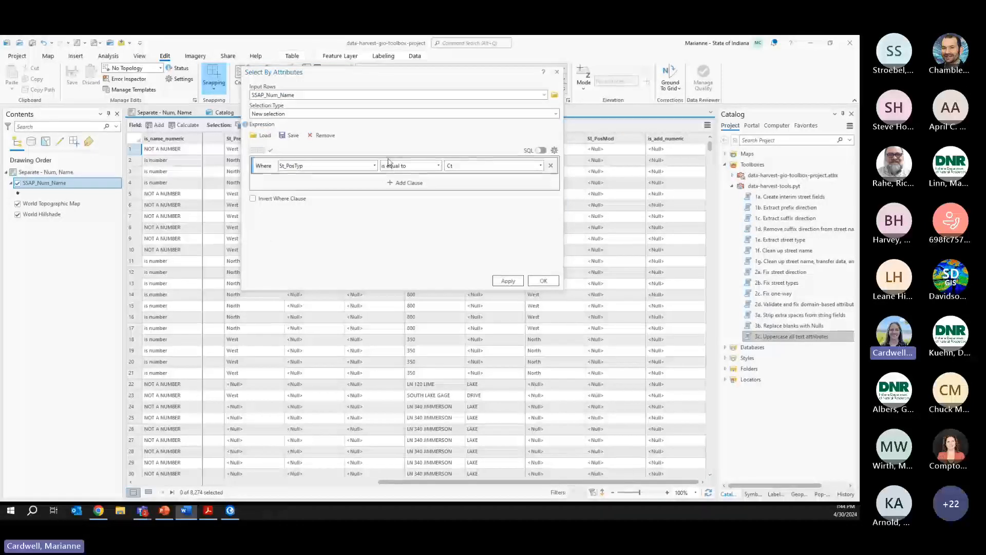
click(541, 151)
drag(451, 187, 161, 166)
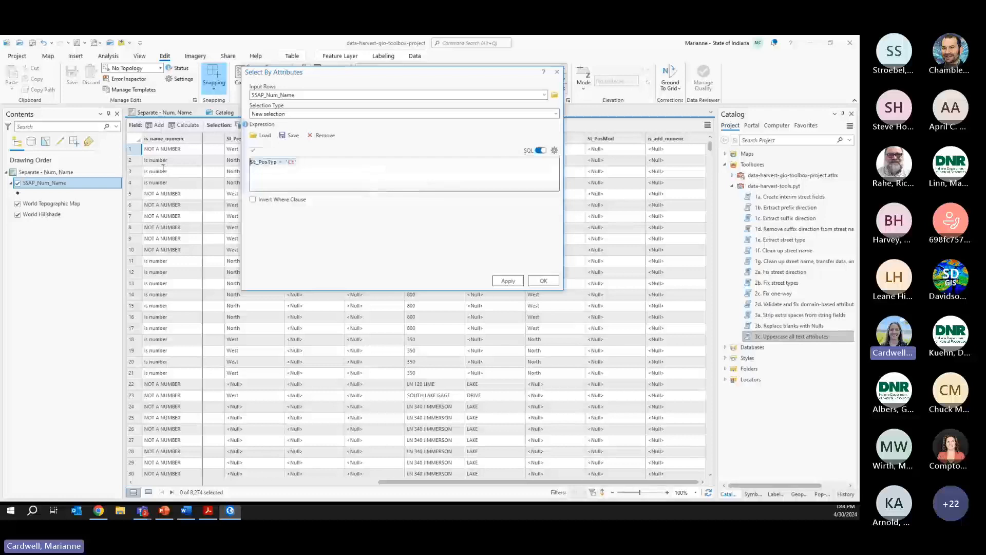
text(is_name_numeric = 'is number' And St_PreTyp IS NULL And St_PosTyp IS NULL AND St_PreDir IS NOT NULL AND St_PosDir IS NOT NULL)
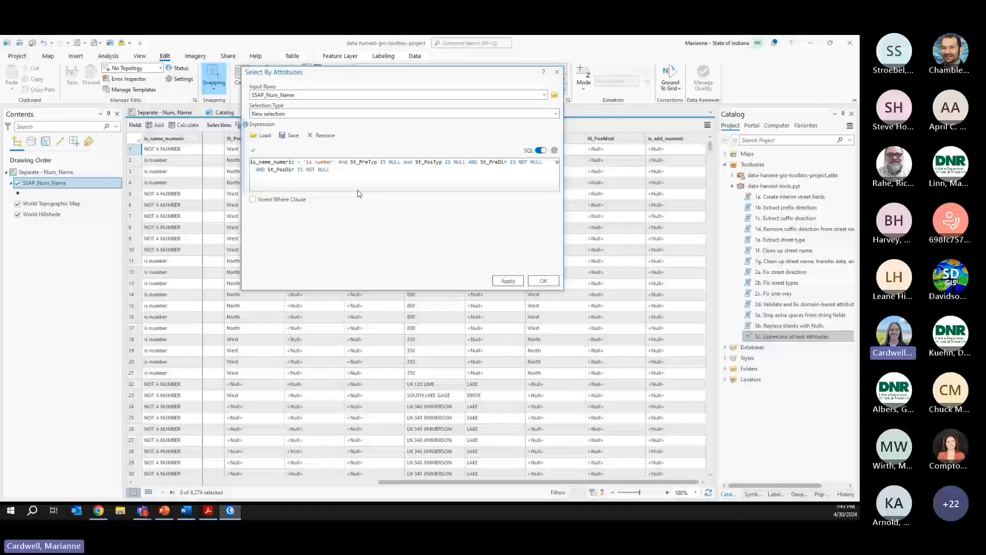
drag(356, 77, 396, 208)
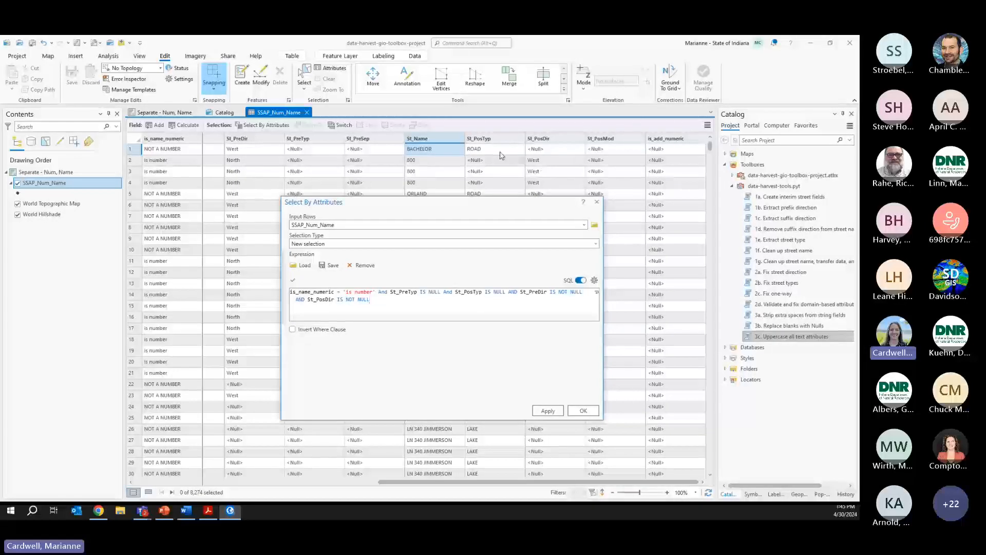
double_click(533, 291)
drag(321, 299, 369, 300)
- Apply the query, selecting 2,599 of 8,274 records, and show only the selected records
click(547, 411)
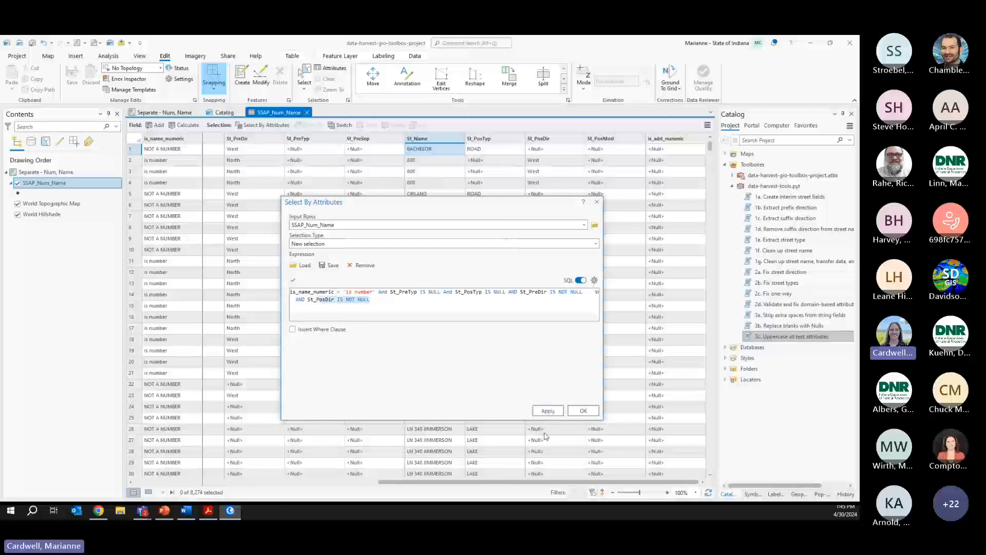
drag(400, 207, 564, 210)
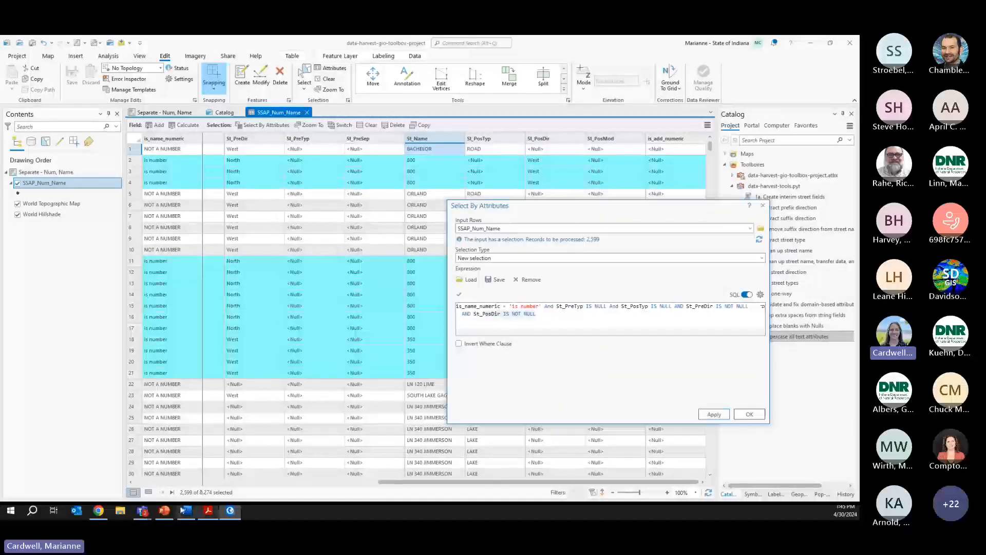
click(148, 492)
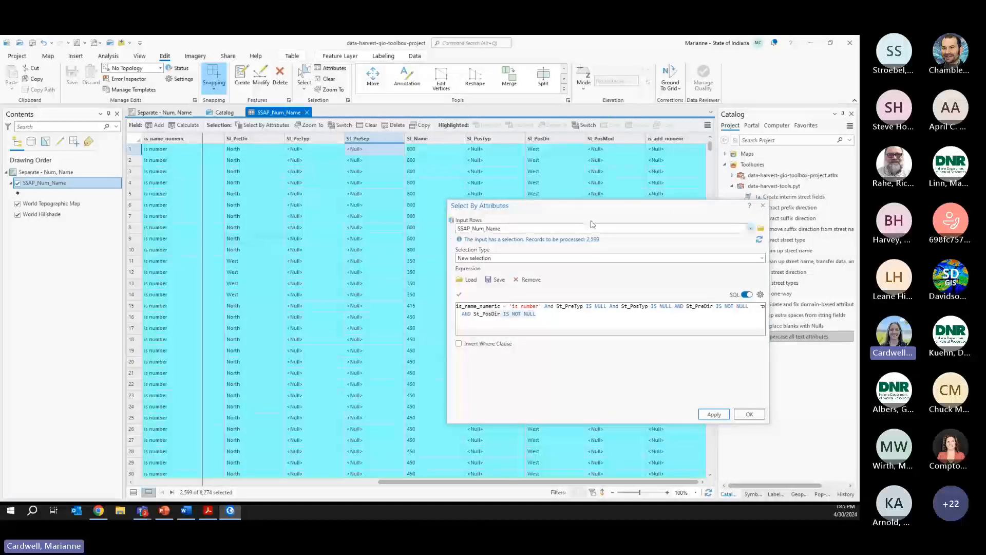
drag(712, 209, 794, 272)
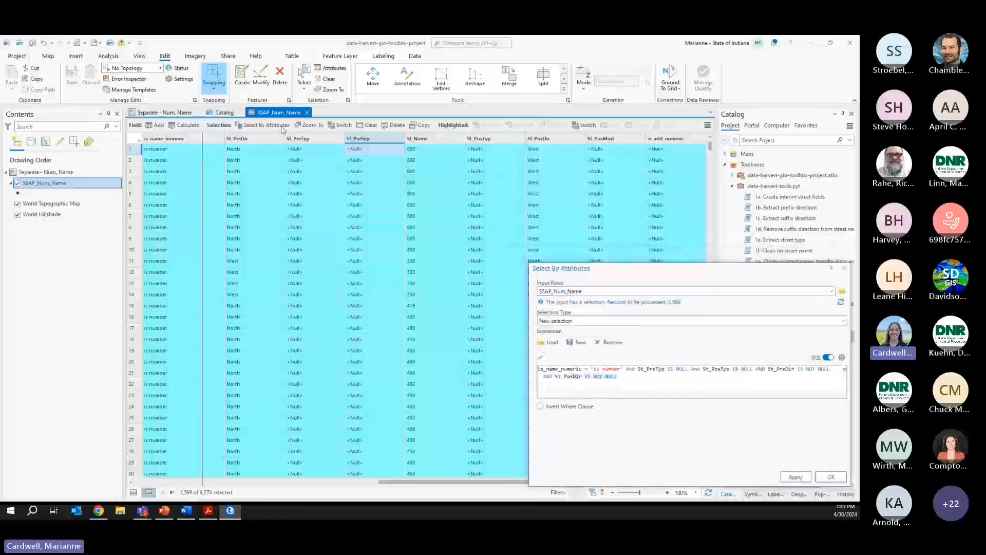
drag(378, 484, 117, 458)
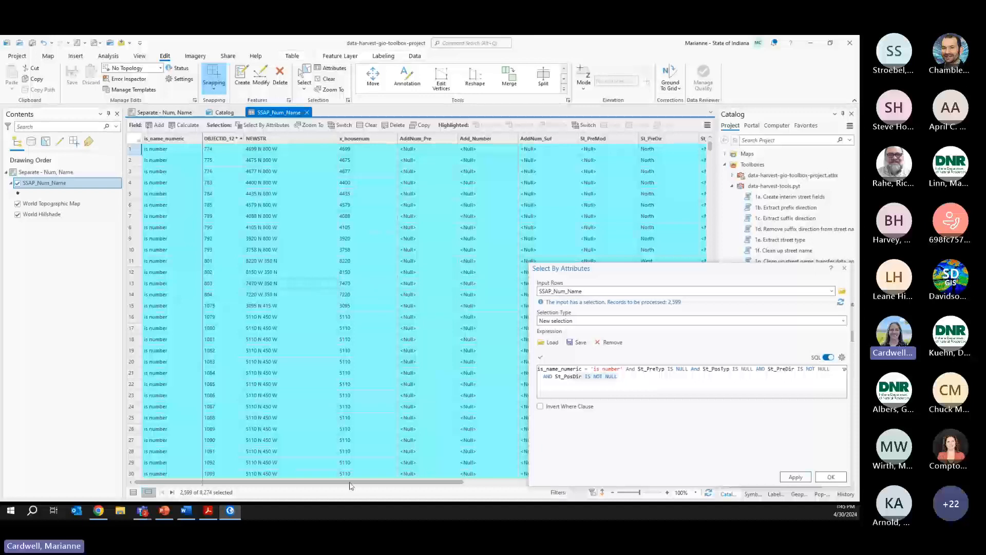
drag(352, 483, 465, 475)
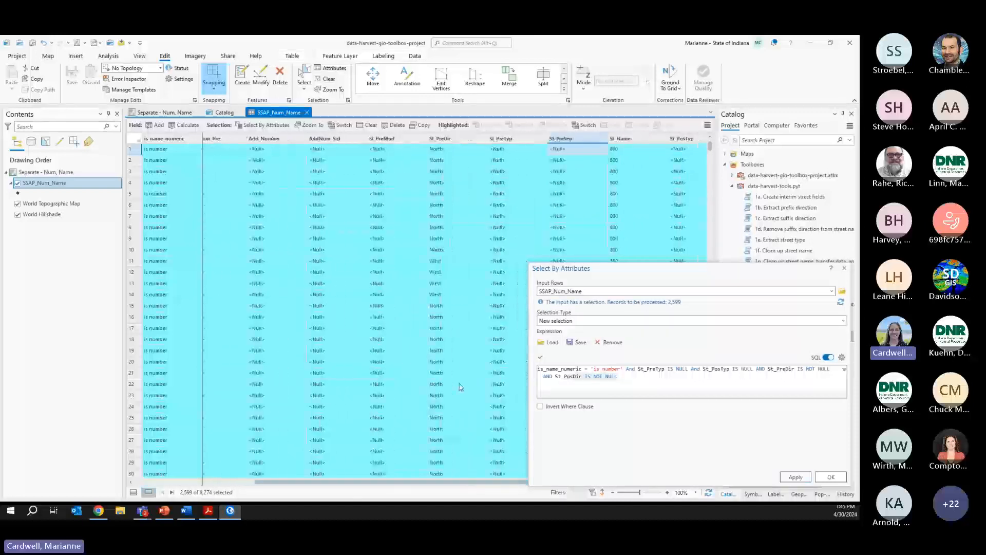
- Calculate St_PreTyp as 'COUNTY ROAD' for the 2,599 selected records and close Select By Attributes
right_click(511, 145)
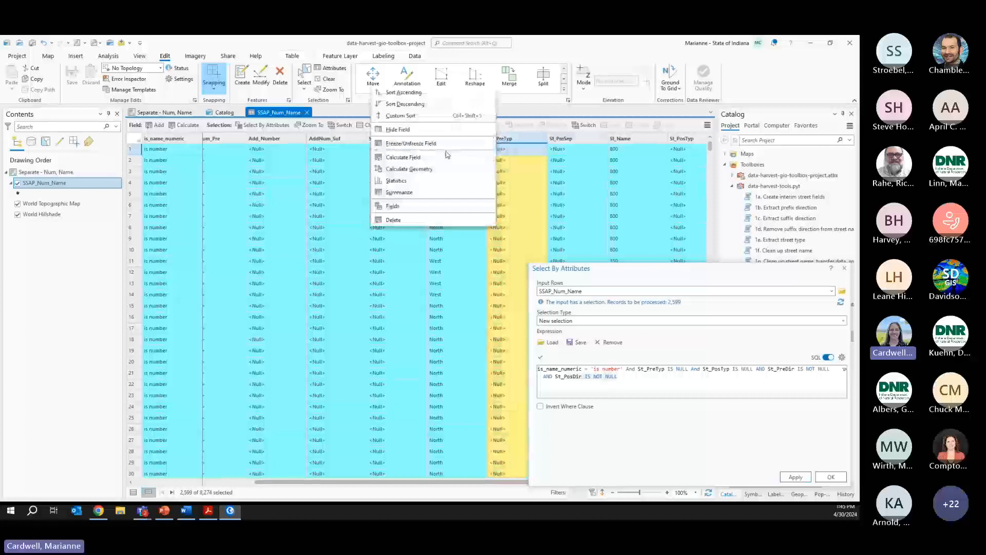
click(406, 156)
drag(325, 275, 117, 256)
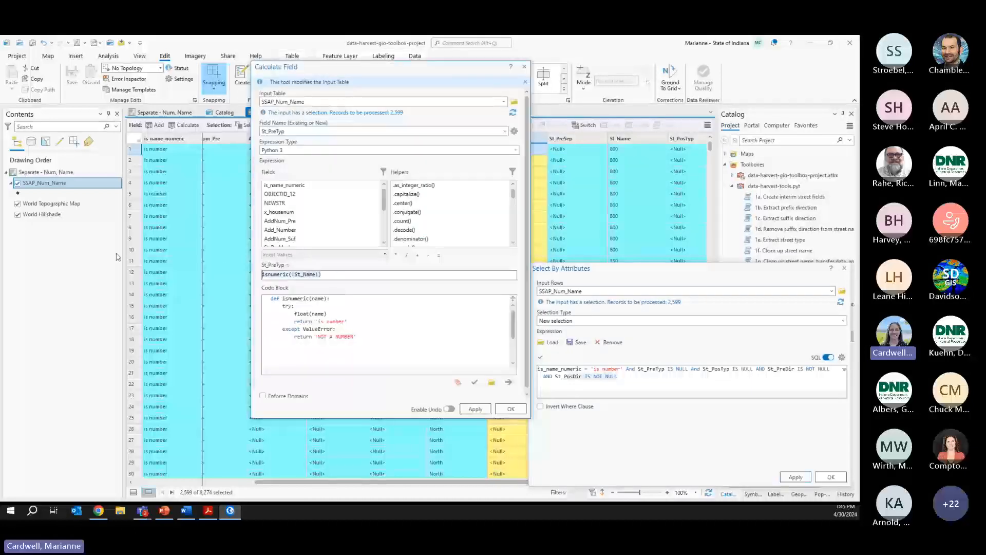
text('COUNTY ROAD)
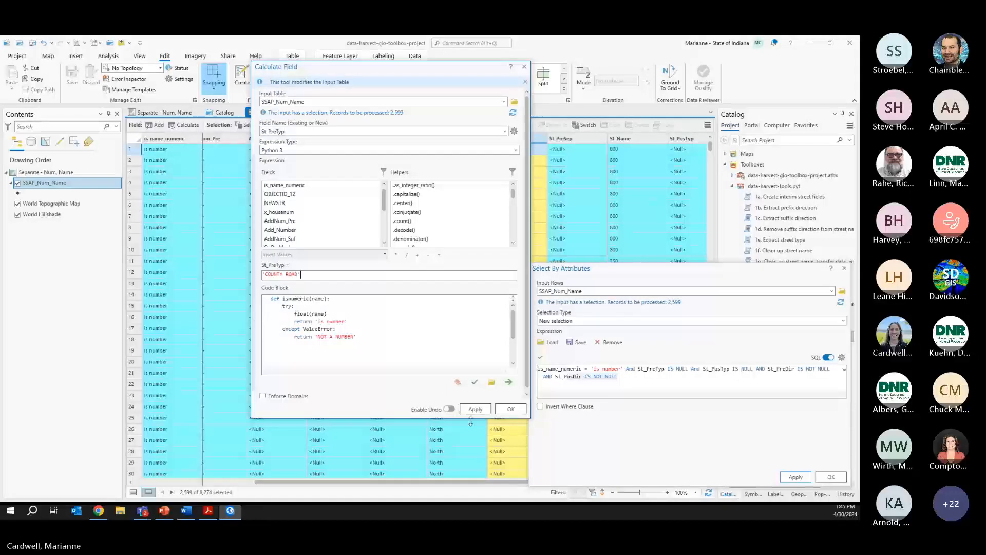
click(510, 410)
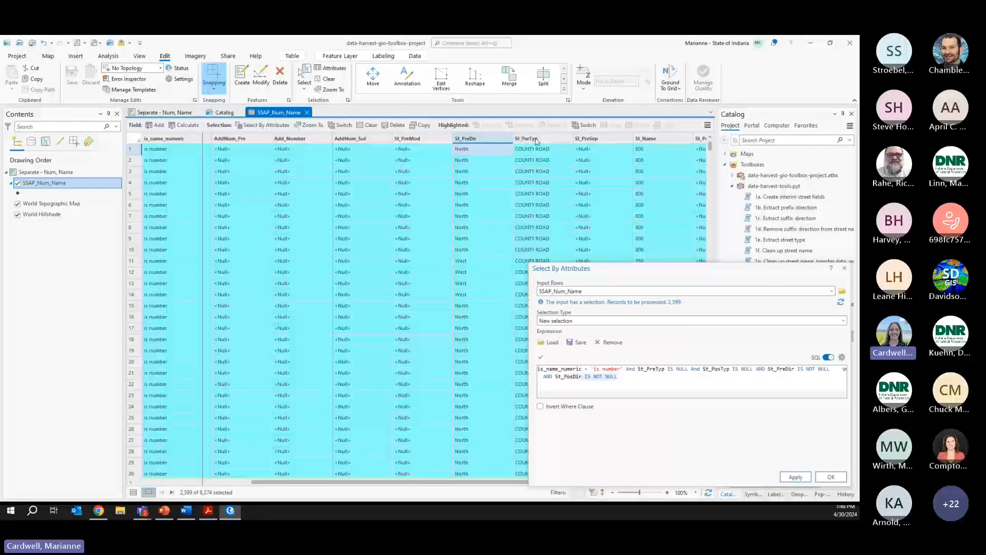
click(845, 269)
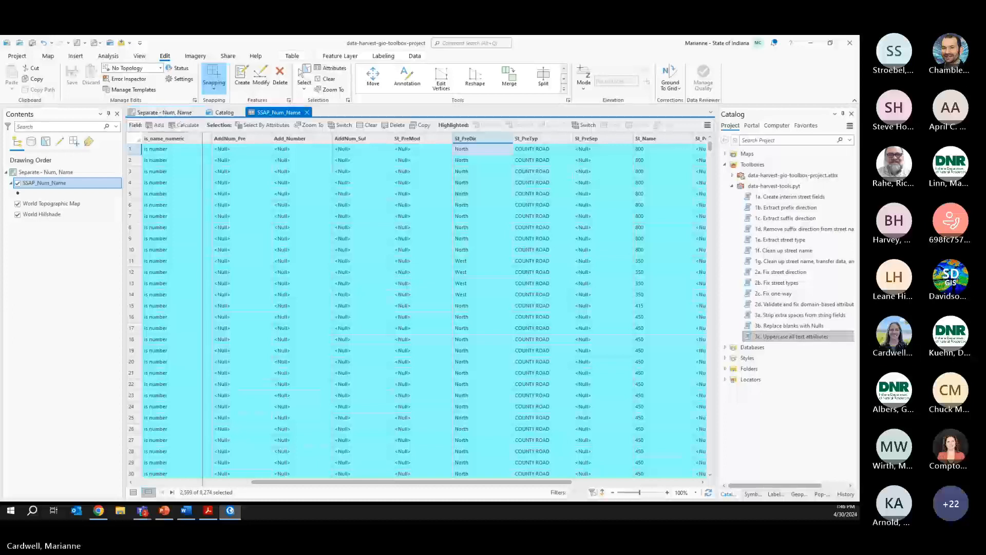
key(alt+Tab)
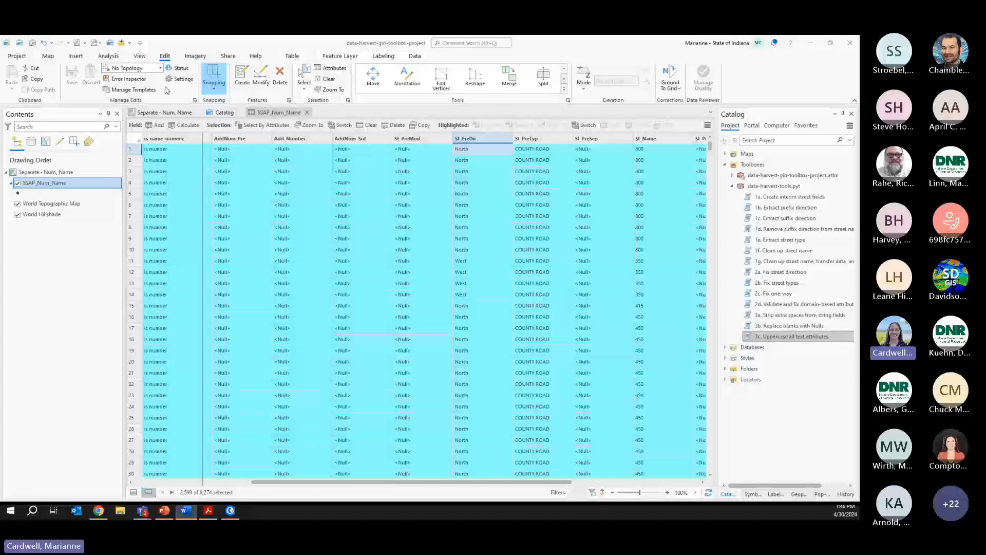
- Select the 413 state-road records with a pasted St_Name query, then sort by St_Name
click(263, 125)
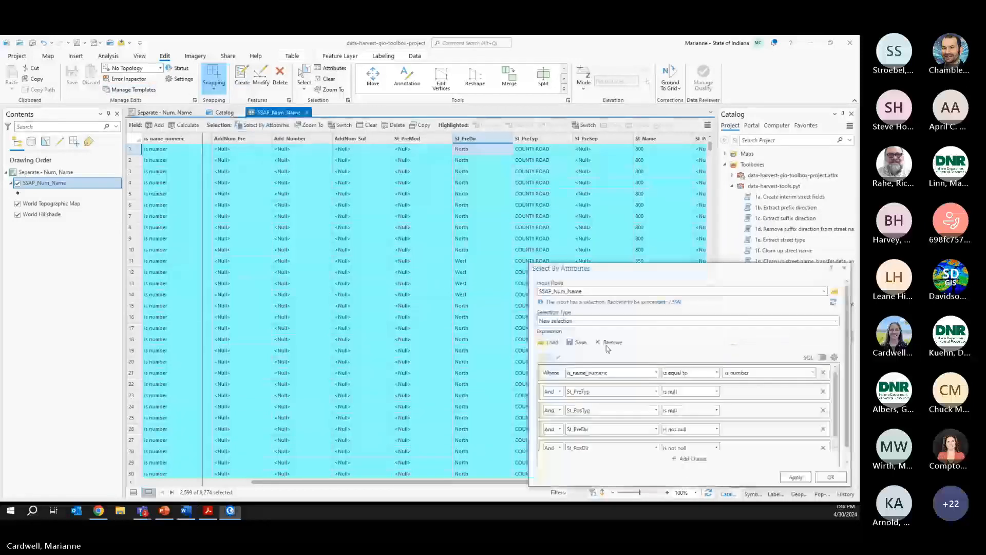
click(824, 357)
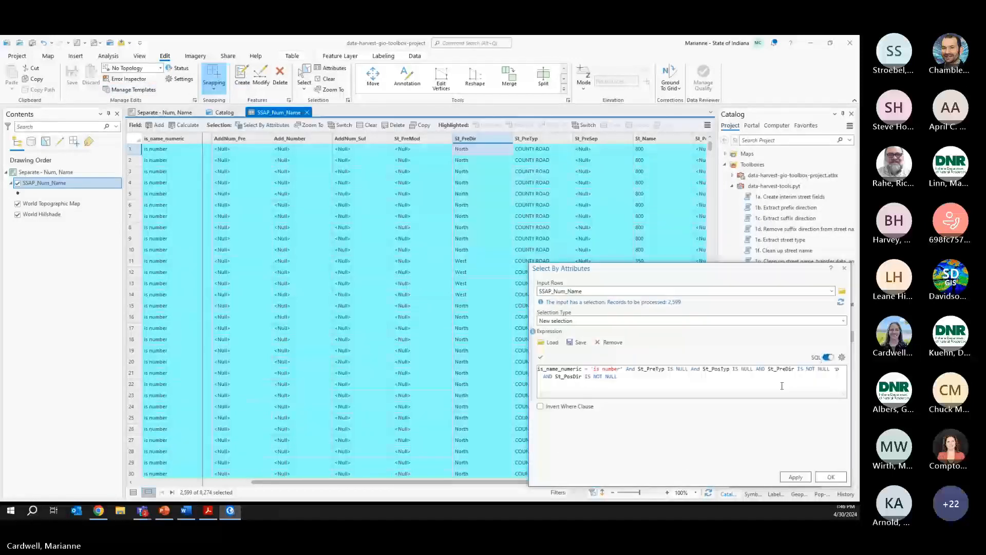
key(ctrl+a)
text(UPPER(St_Name) LIKE '%SR%' OR UPPER(St_Name) LIKE '%STATE ROAD%' OR UPPER(St_Name) LIKE '%STATE RD%' OR UPPER(St_Name) LIKE 'SR%' OR UPPER(St_Name) LIKE '%ST RD%')
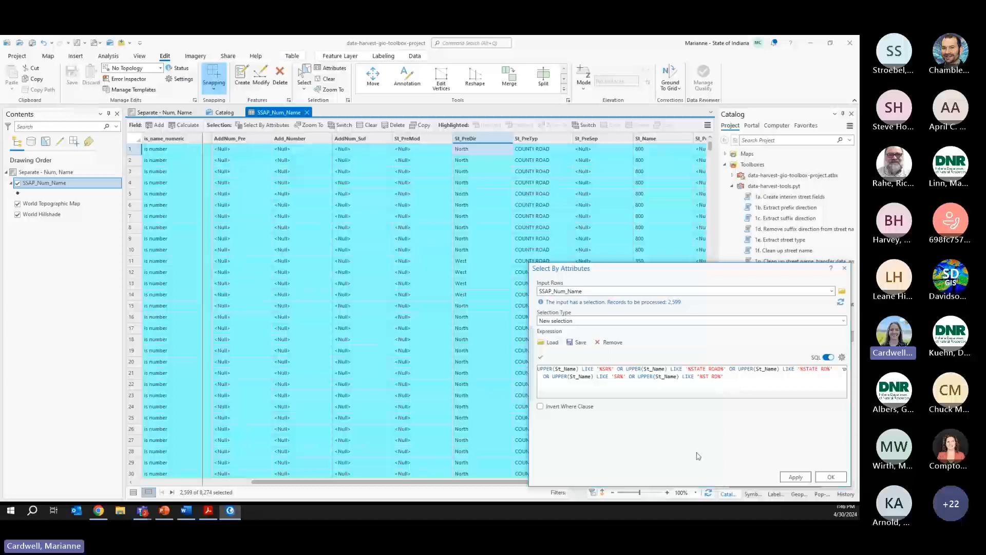
click(796, 476)
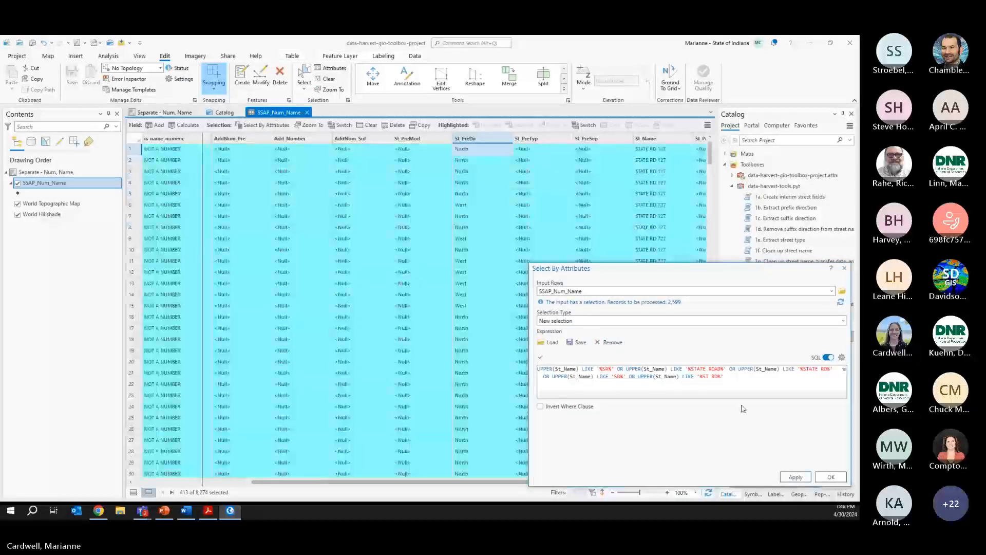
click(844, 268)
drag(279, 483, 342, 482)
double_click(570, 138)
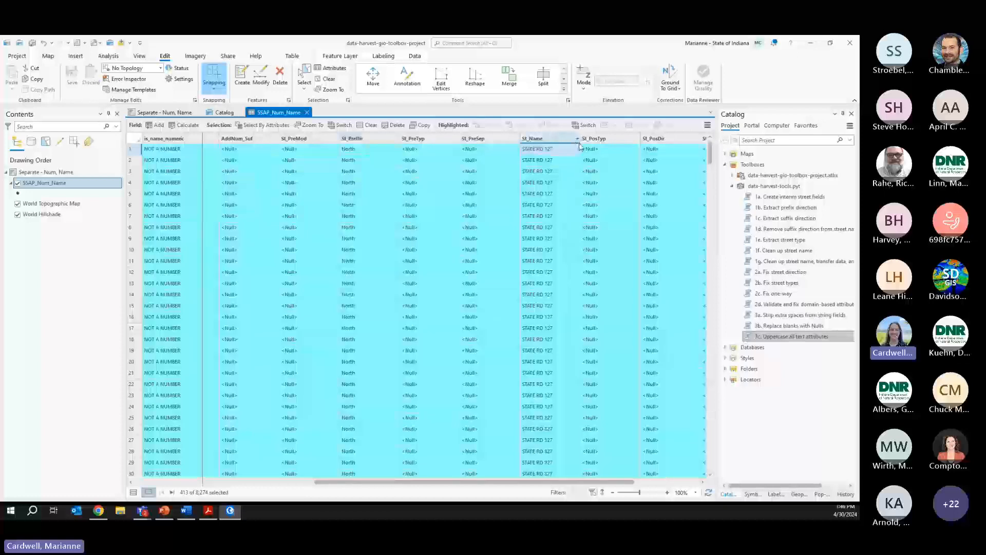
- Calculate St_PreTyp as 'STATE ROAD' for the 413 selected records
drag(712, 147, 711, 467)
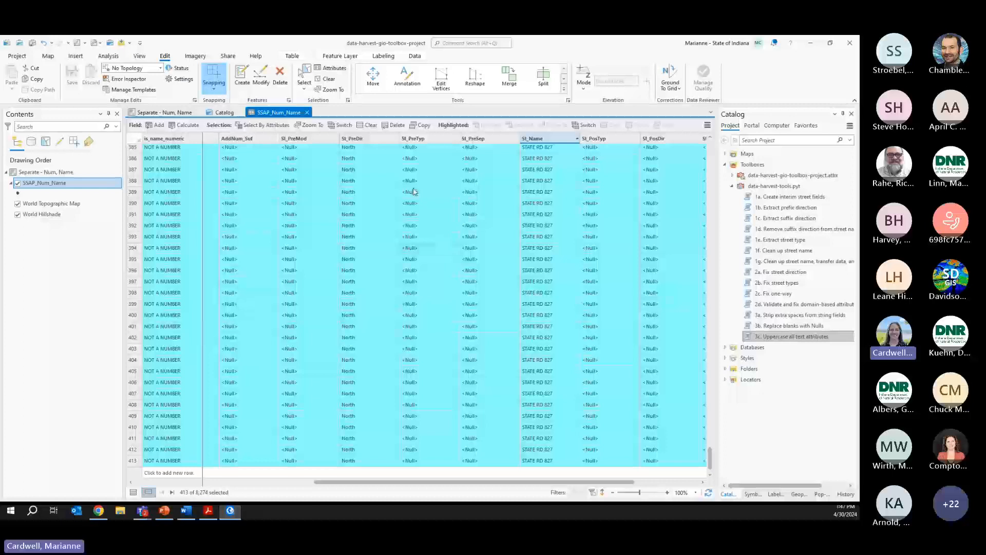
right_click(419, 141)
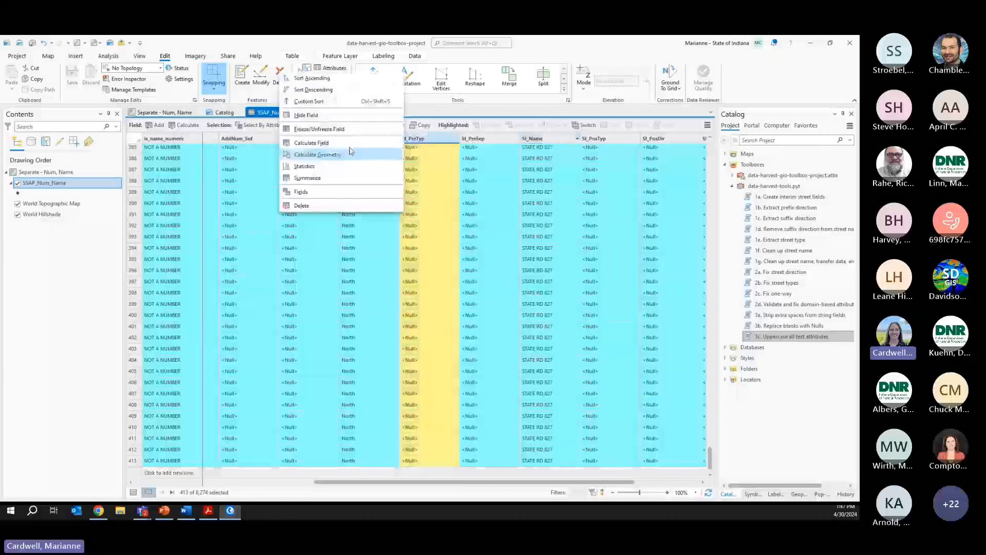
click(321, 130)
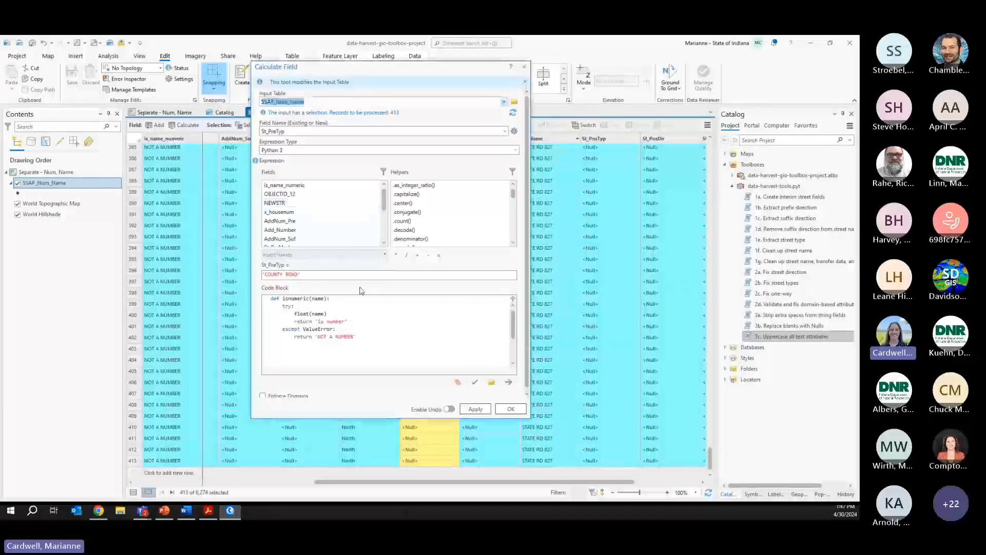
double_click(269, 275)
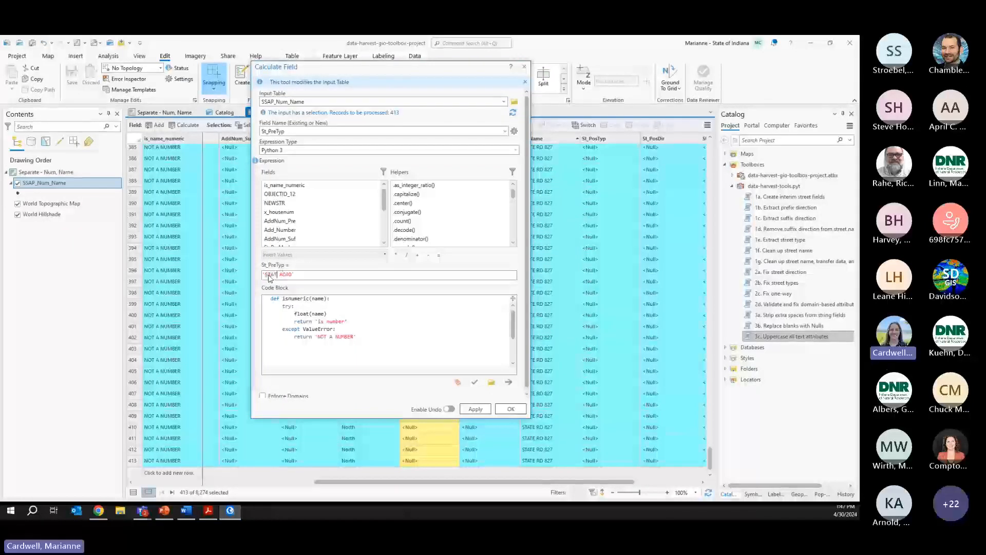
text(STATE)
click(508, 409)
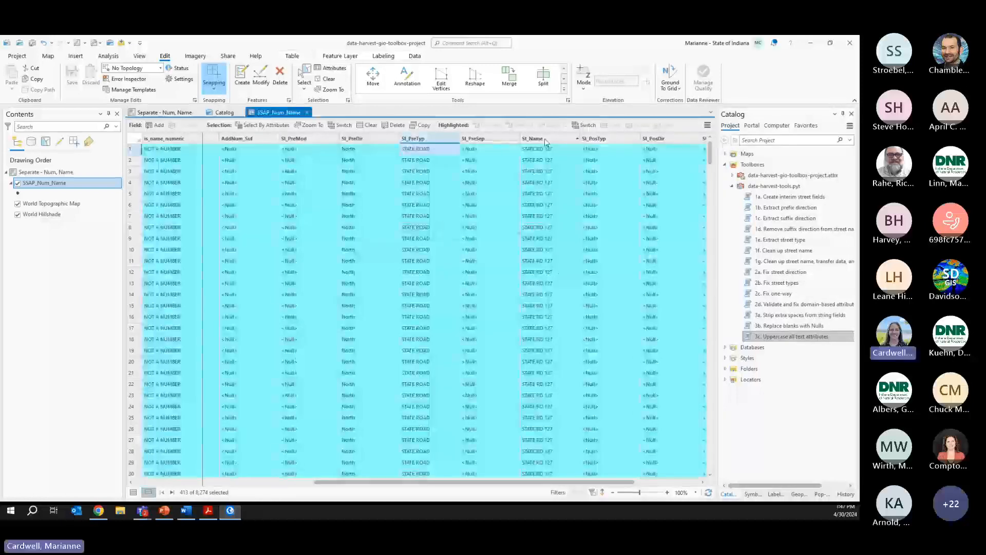
- Start a Calculate Field on St_Name and clear the old STATE ROAD expression
right_click(544, 139)
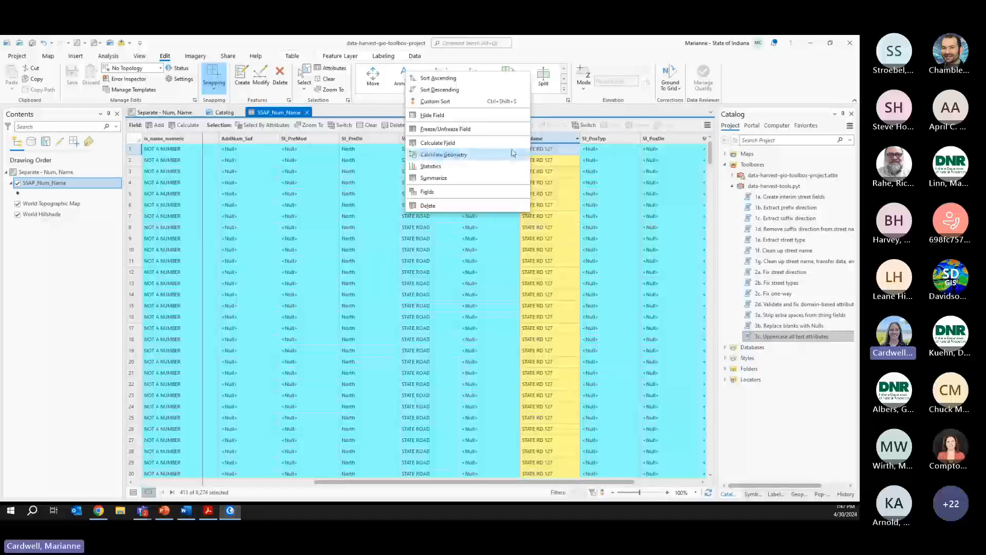
click(488, 143)
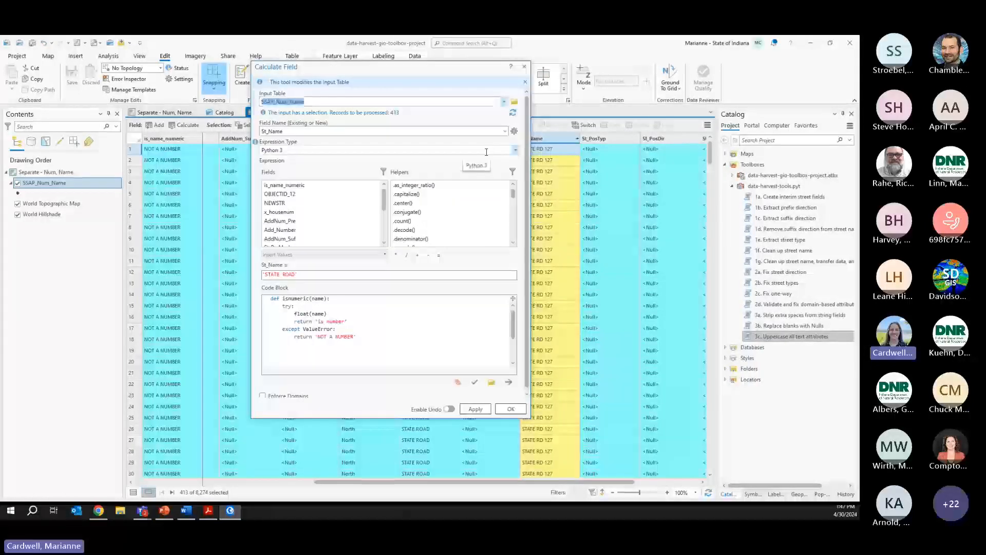
drag(334, 276, 223, 269)
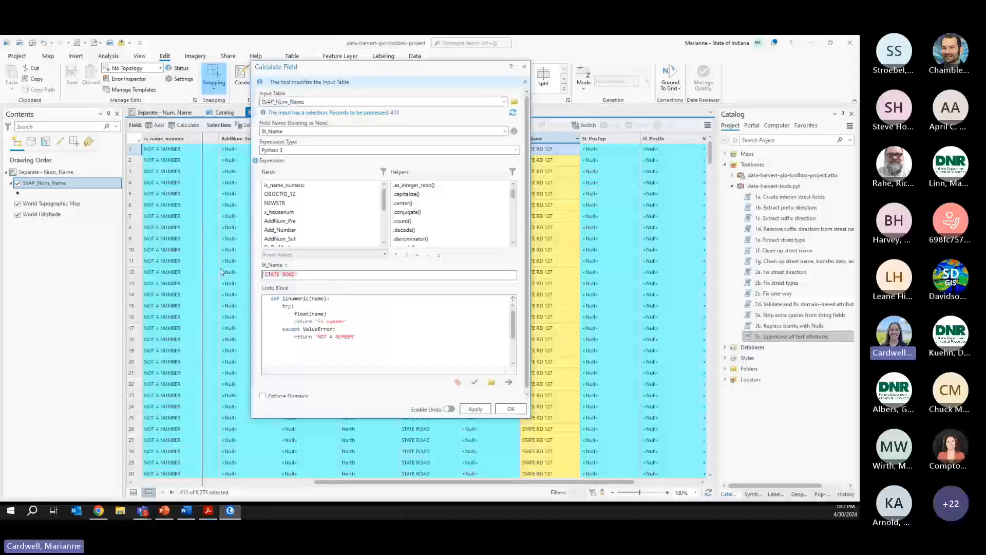
key(BackSpace)
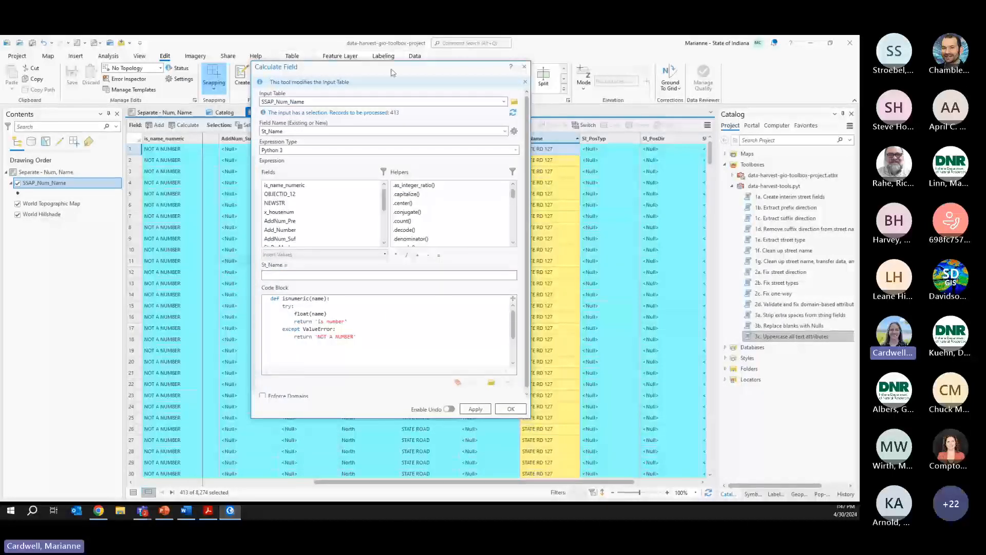
drag(393, 72, 345, 76)
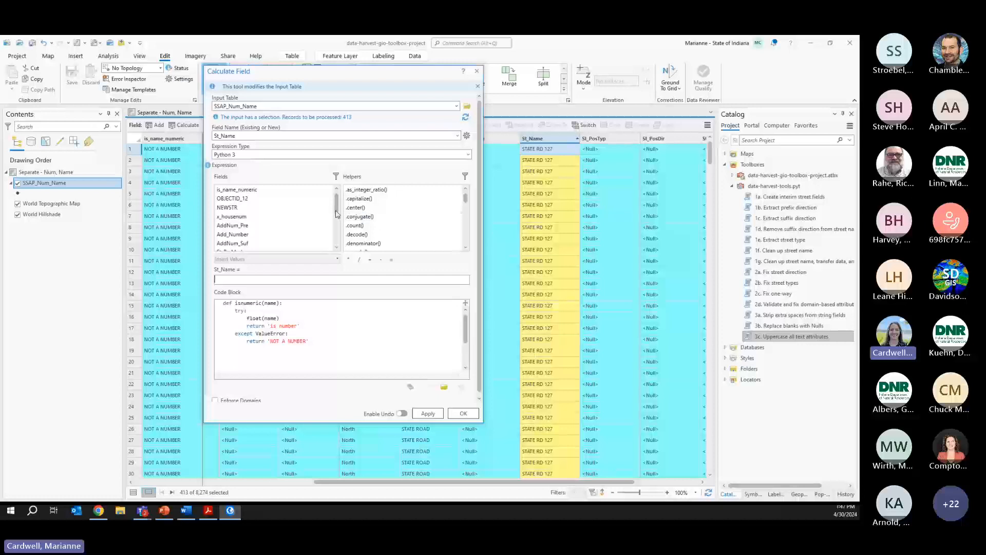
- Calculate St_Name as !St_Name!.replace('STATE RD ', '') so the selected records keep only route numbers
drag(337, 208, 337, 216)
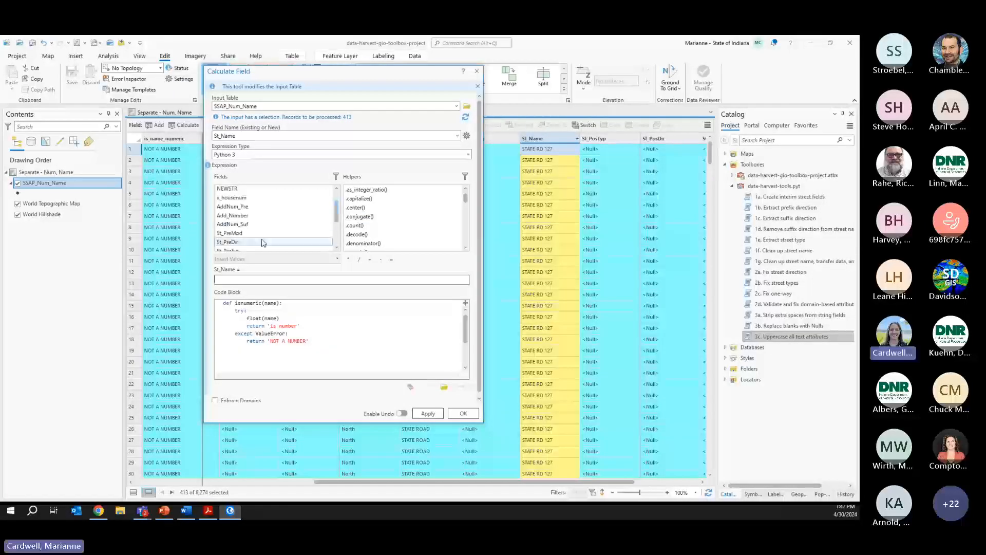
scroll(249, 239, down, 1)
double_click(234, 247)
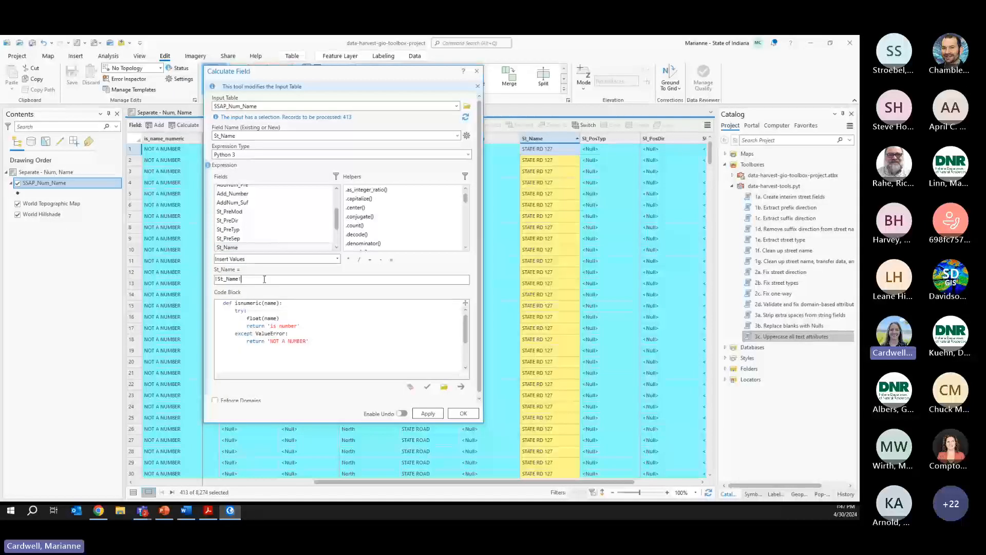
text(.repl)
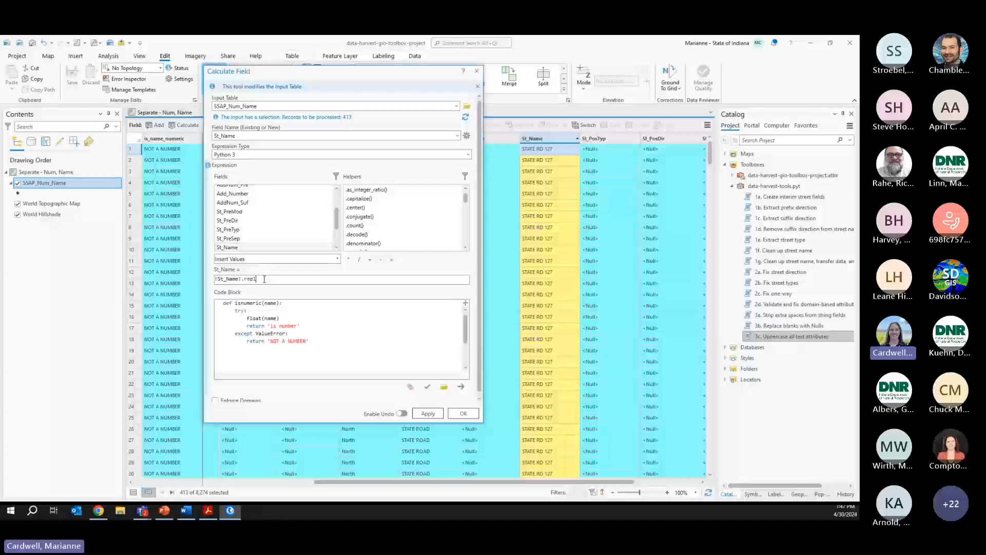
text(ace('STATE RD)
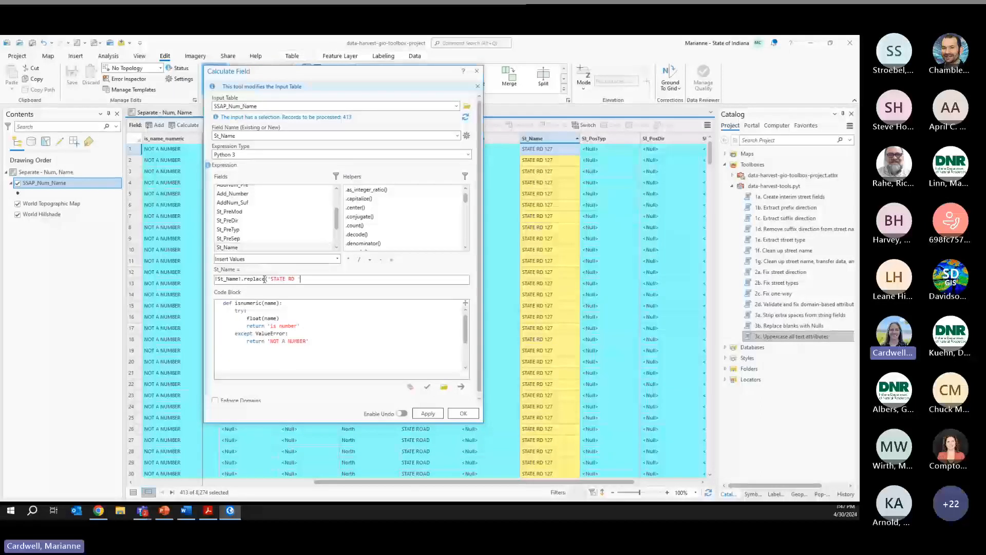
text( ', ')
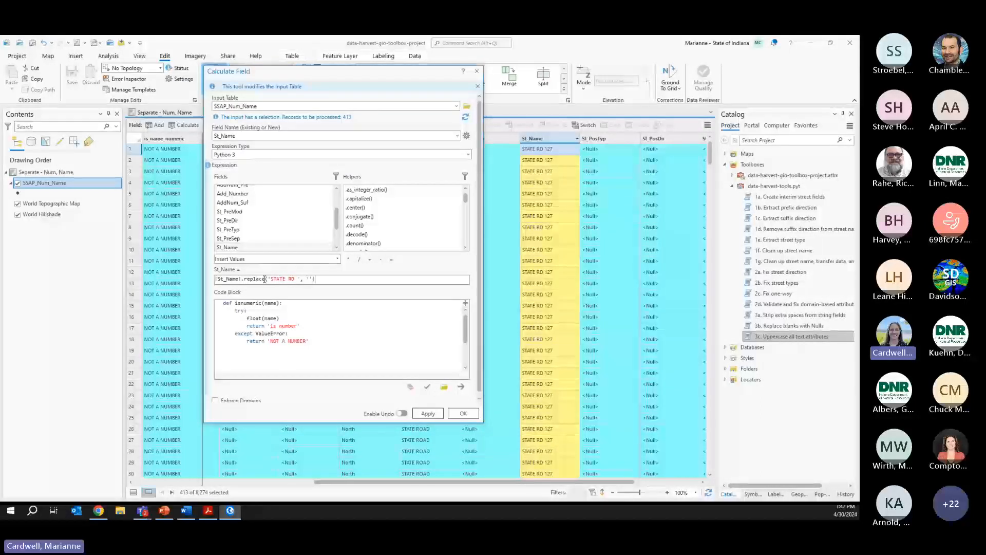
click(426, 416)
drag(280, 278, 297, 279)
click(428, 413)
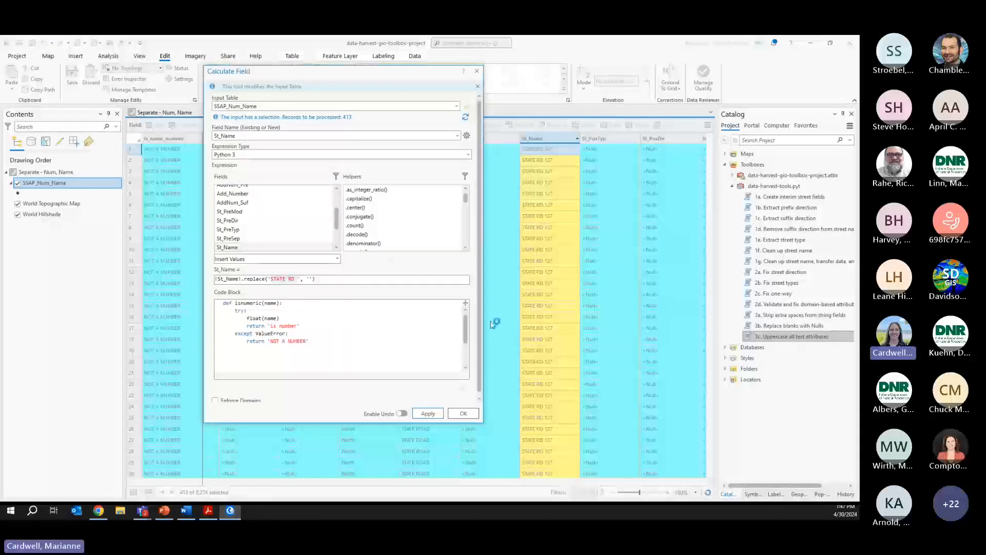
click(477, 71)
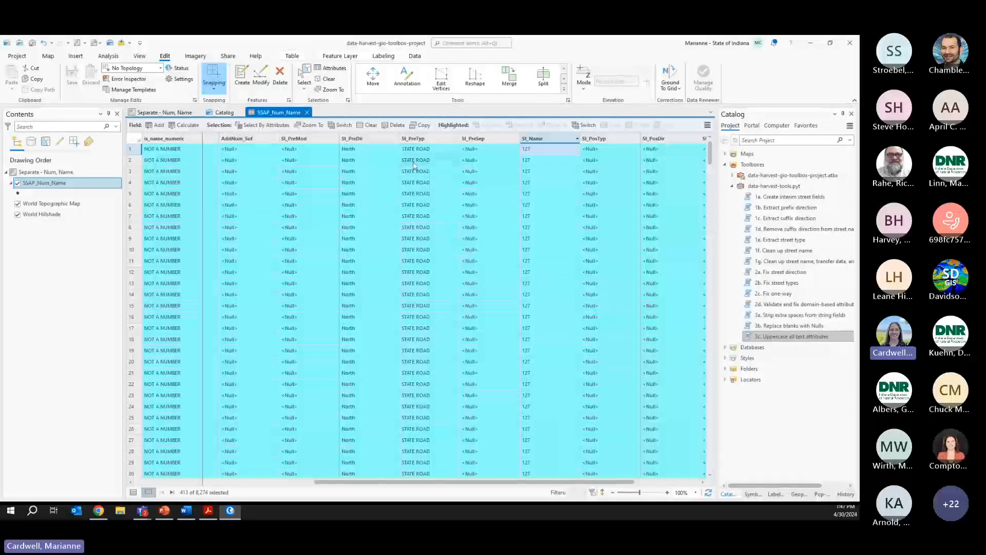
- Clear the selection and symbolize the road points by Unique Values of St_PreTyp
click(164, 113)
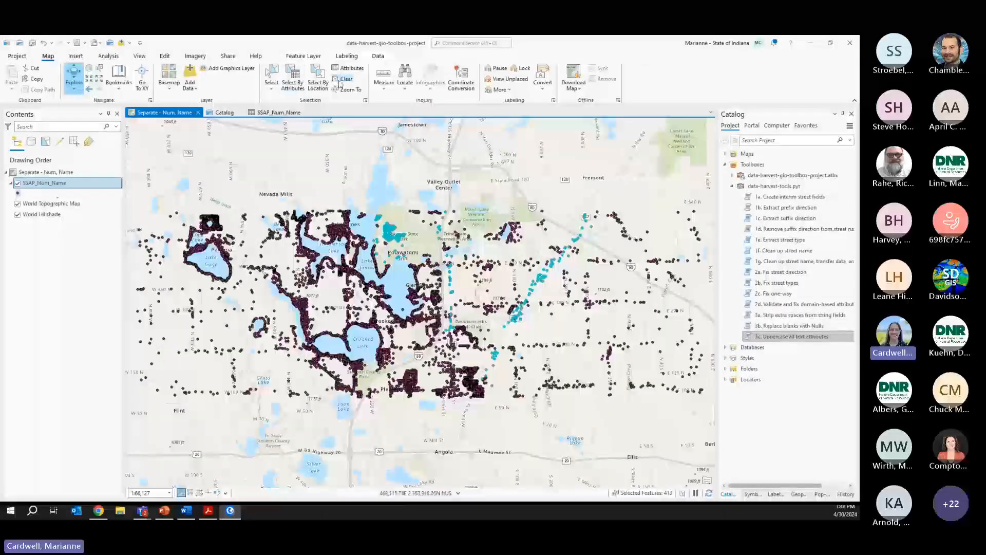
click(345, 79)
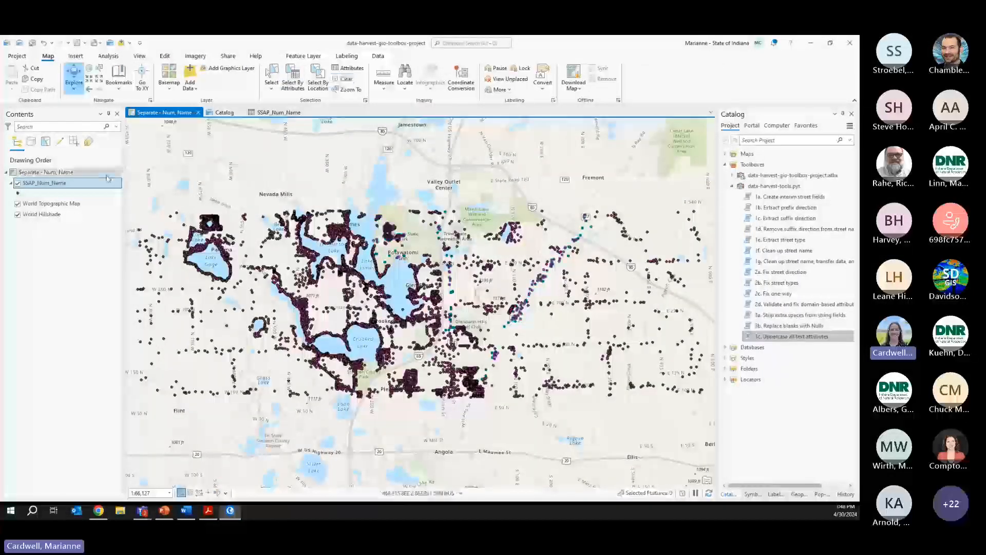
click(752, 494)
click(771, 157)
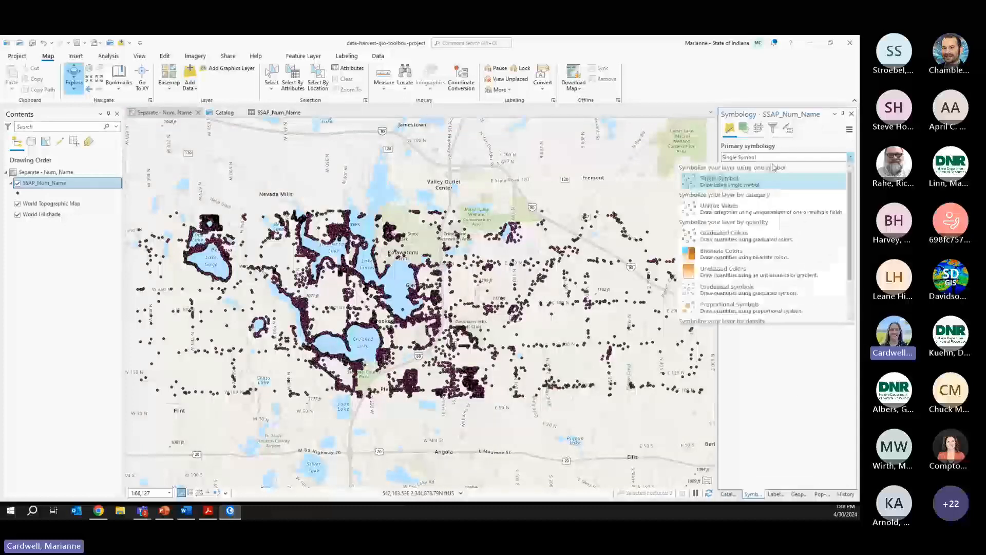
click(775, 205)
click(784, 172)
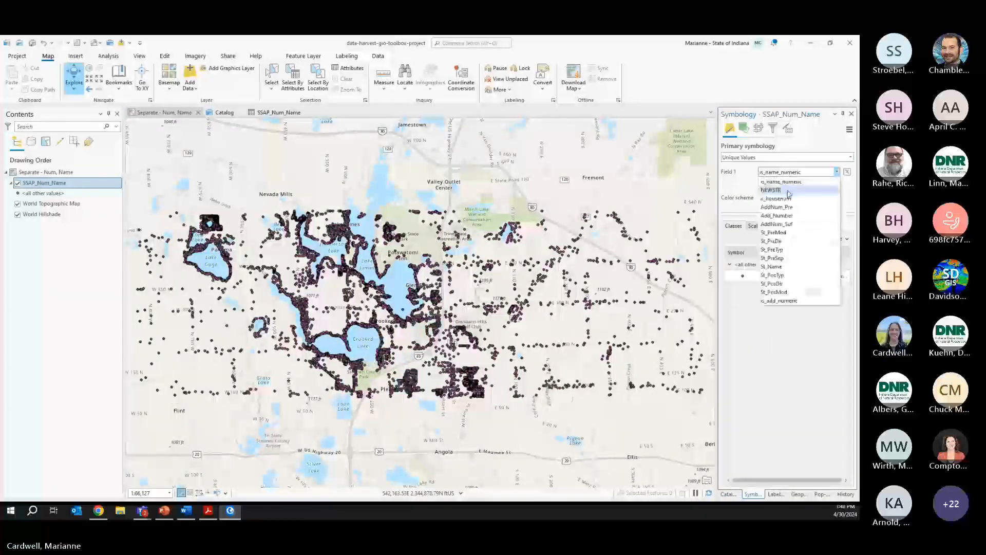
click(783, 249)
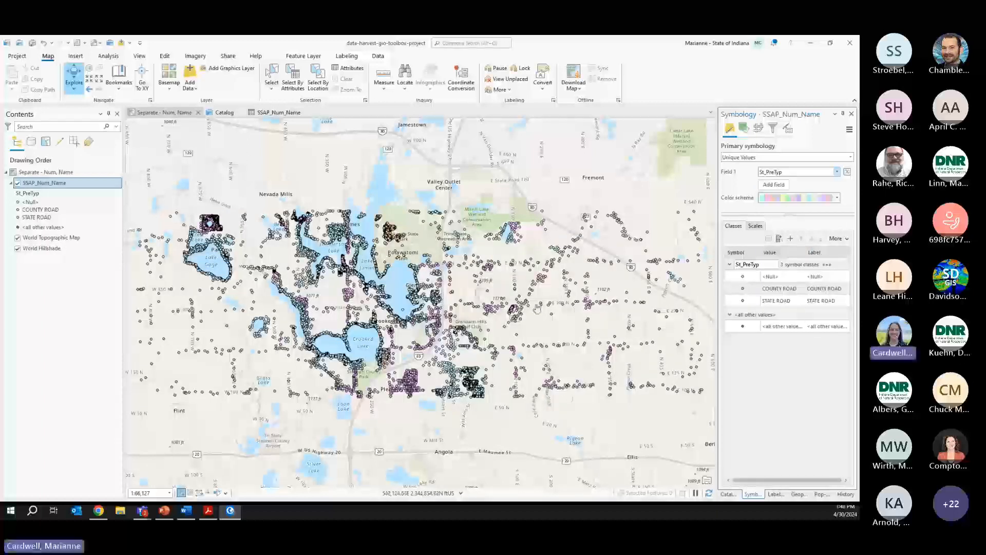
- Apply a multicolour scheme, then present the 'Useful Queries (1)' slide
click(799, 198)
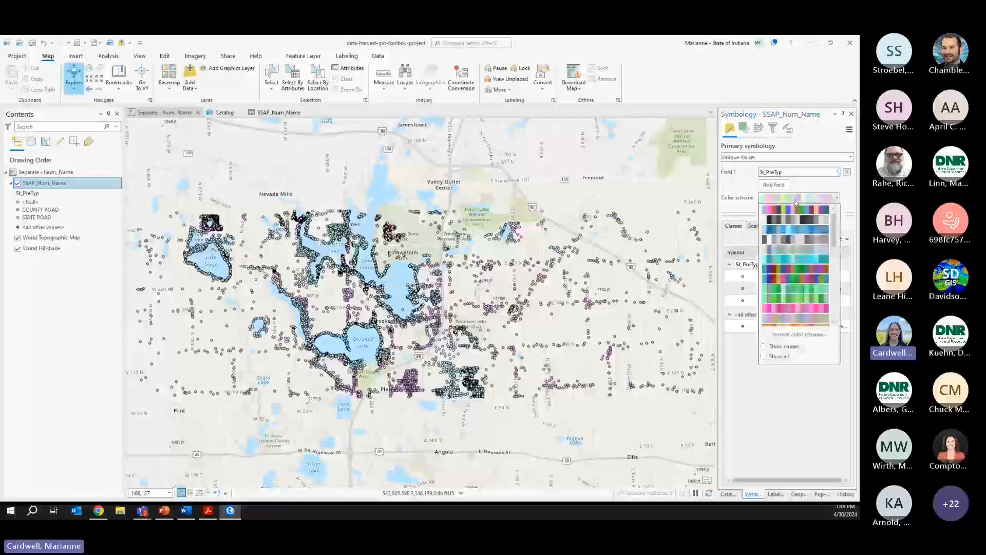
click(793, 212)
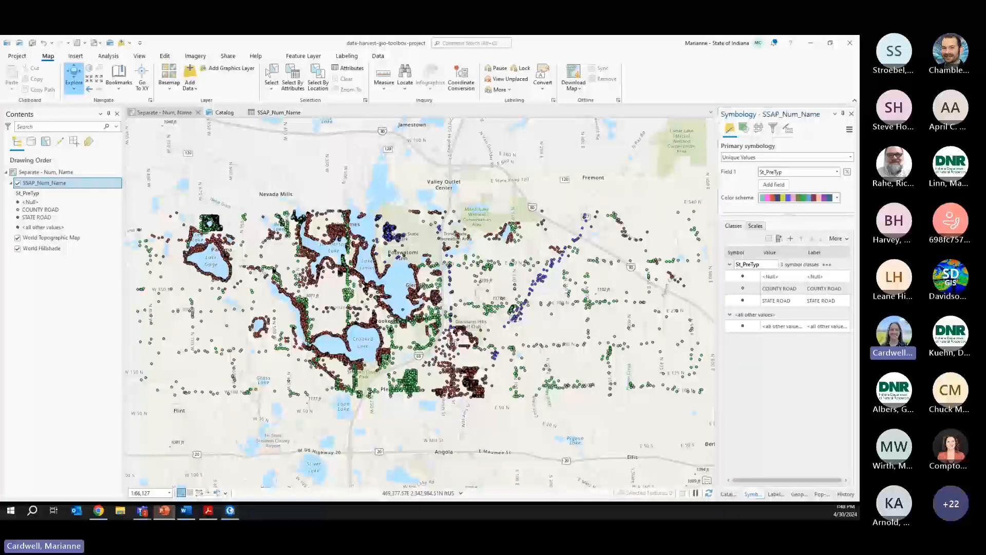
key(alt+Tab)
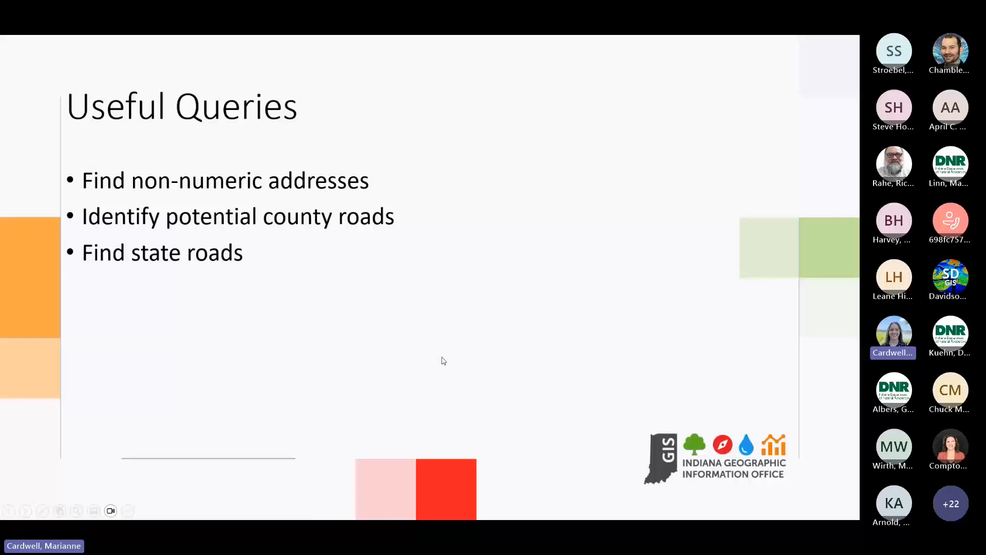
click(442, 358)
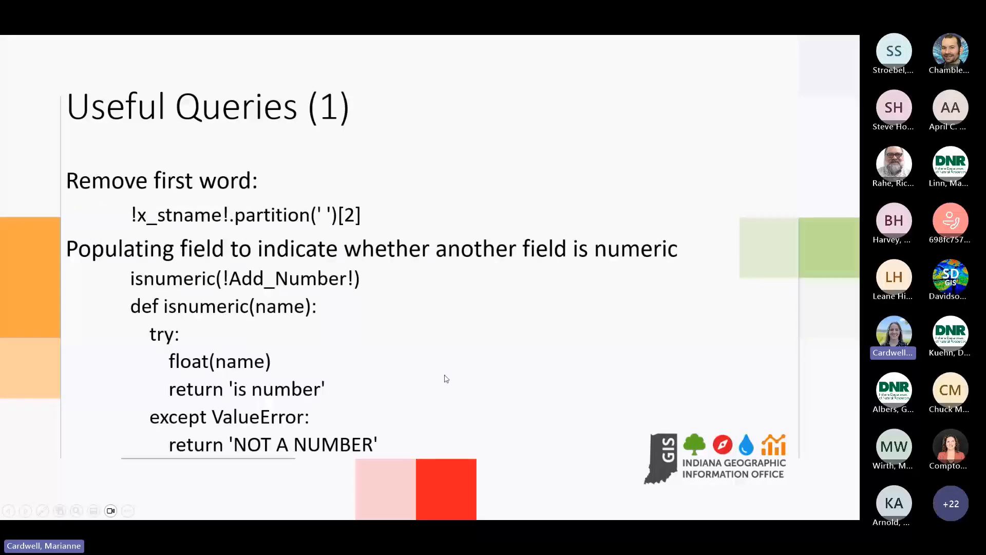